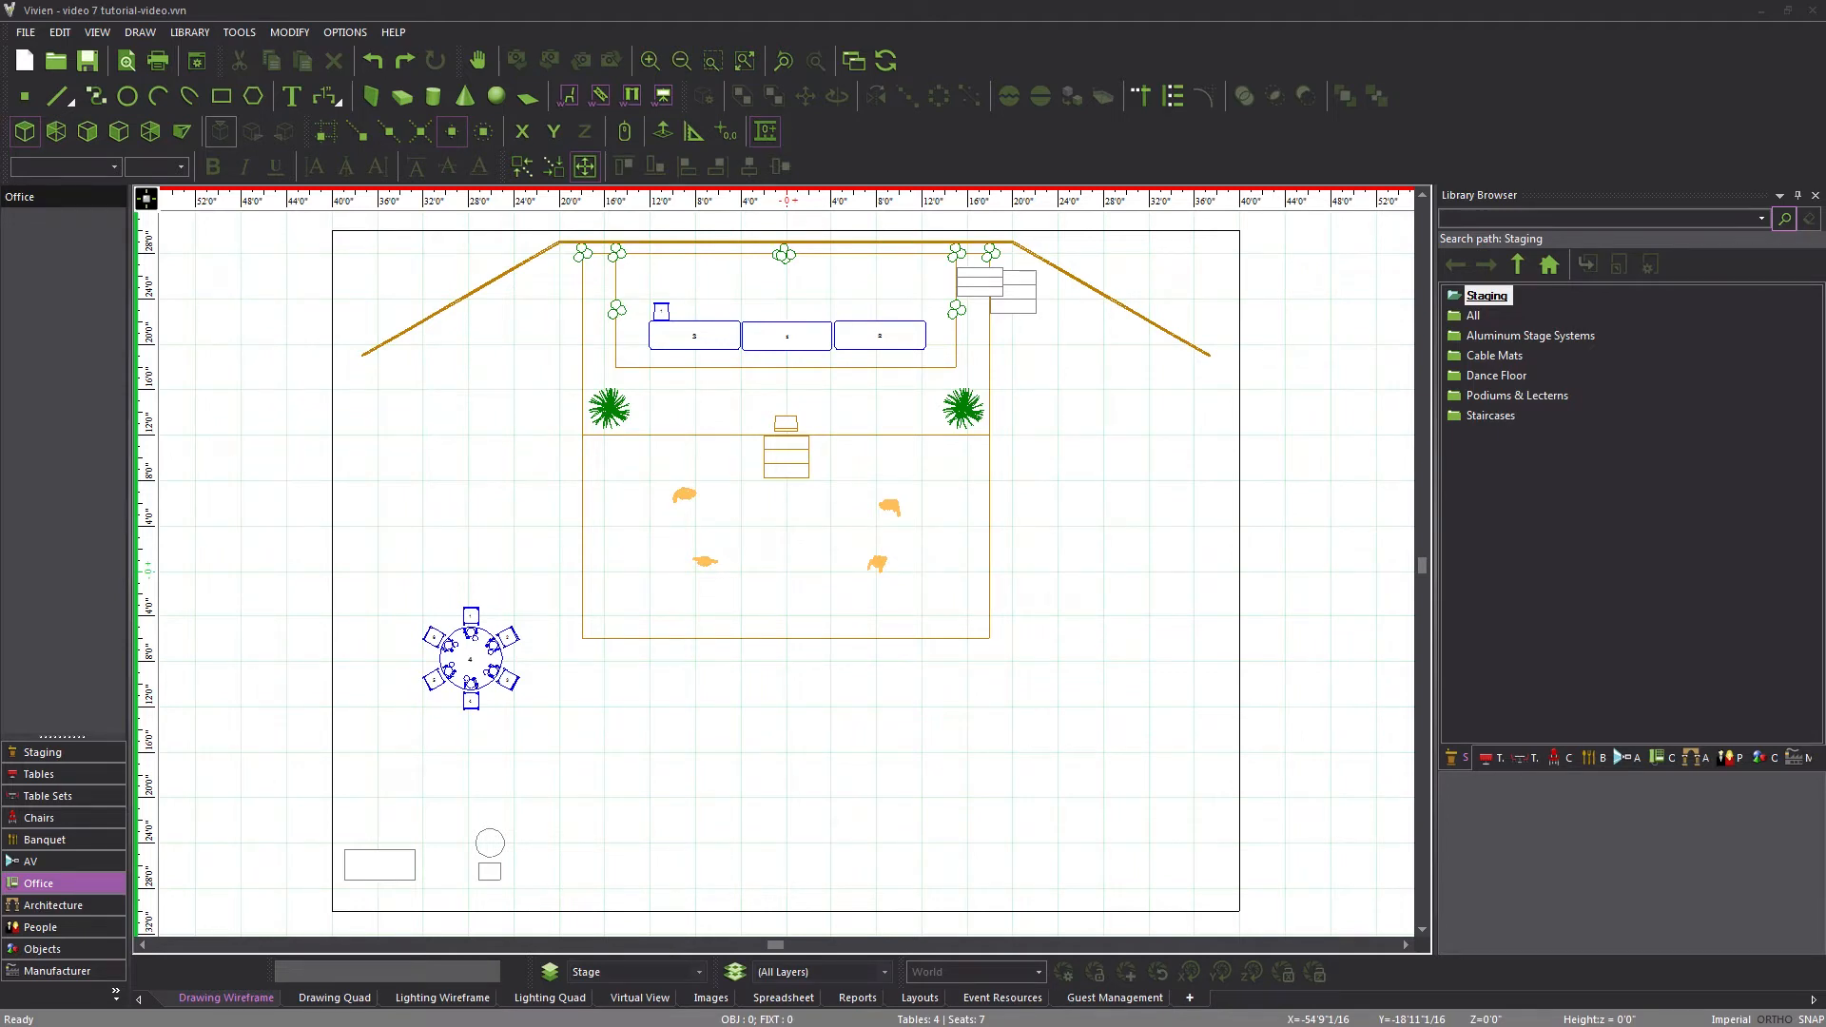
Inspect the event room in the 3D virtual view, then return to the wireframe drawing
left_click(655, 998)
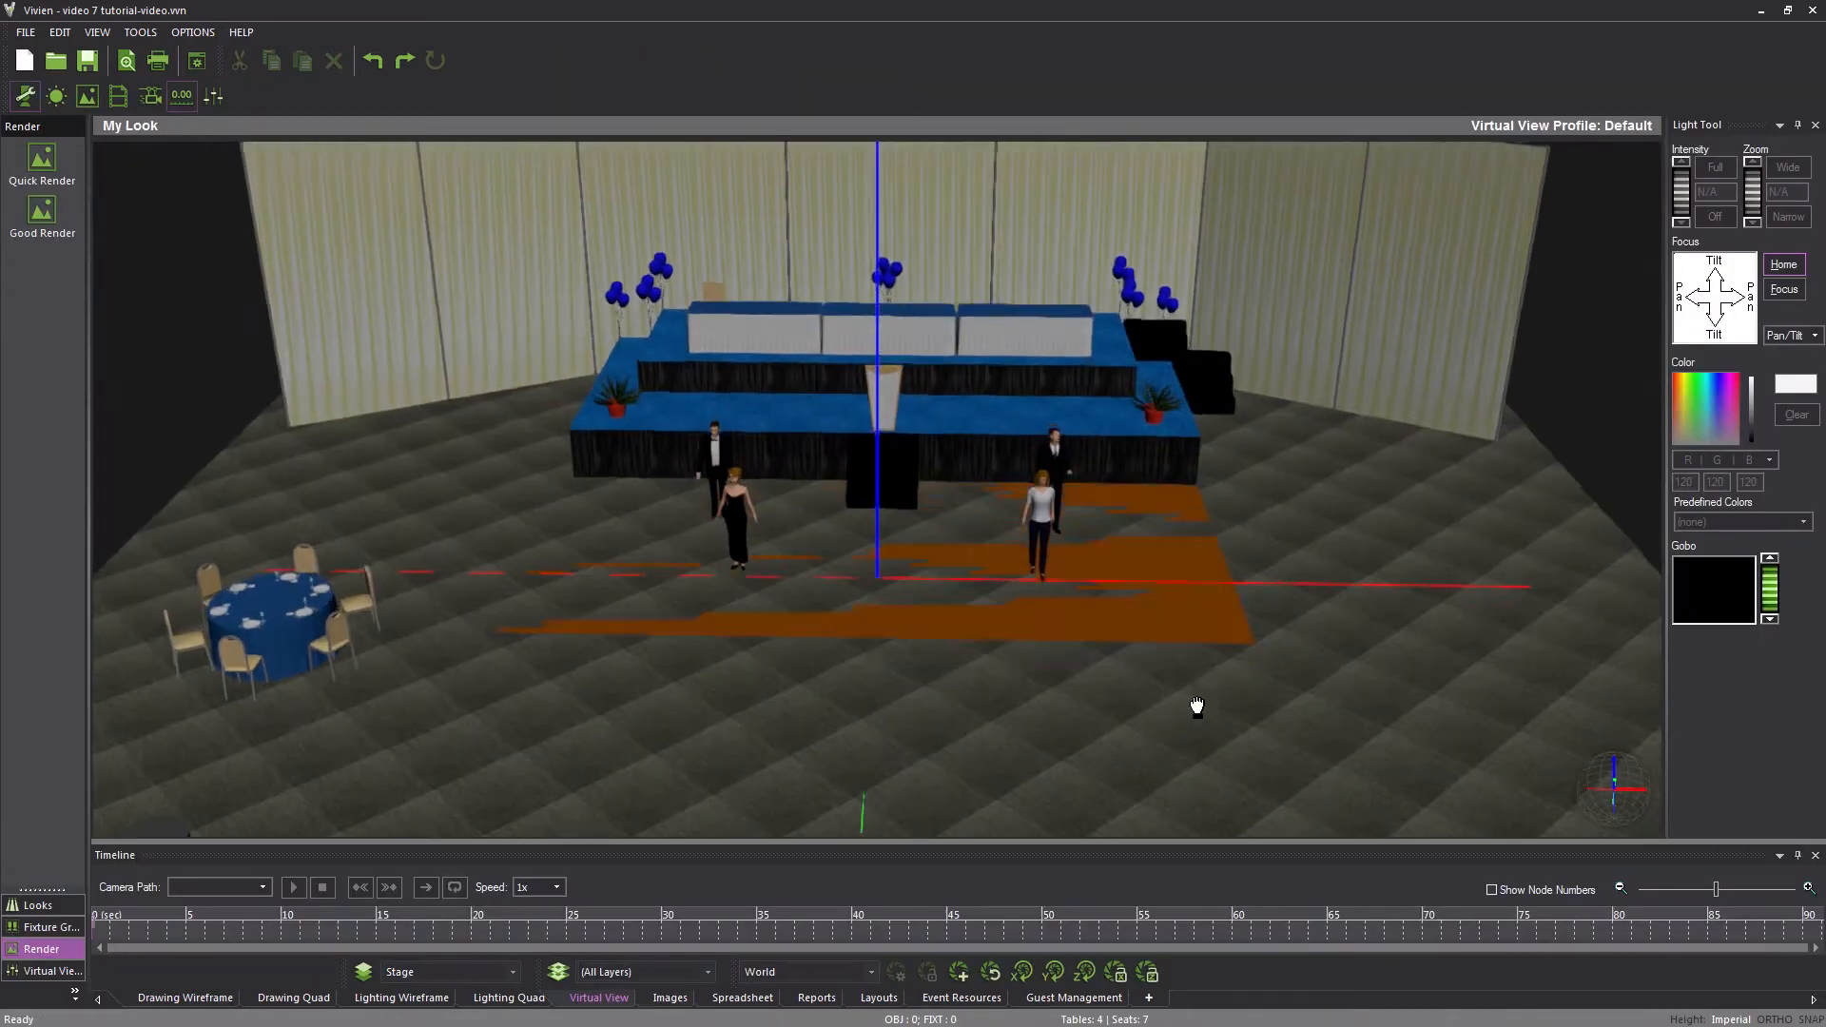
left_click_drag(1198, 706, 1211, 452)
left_click(185, 998)
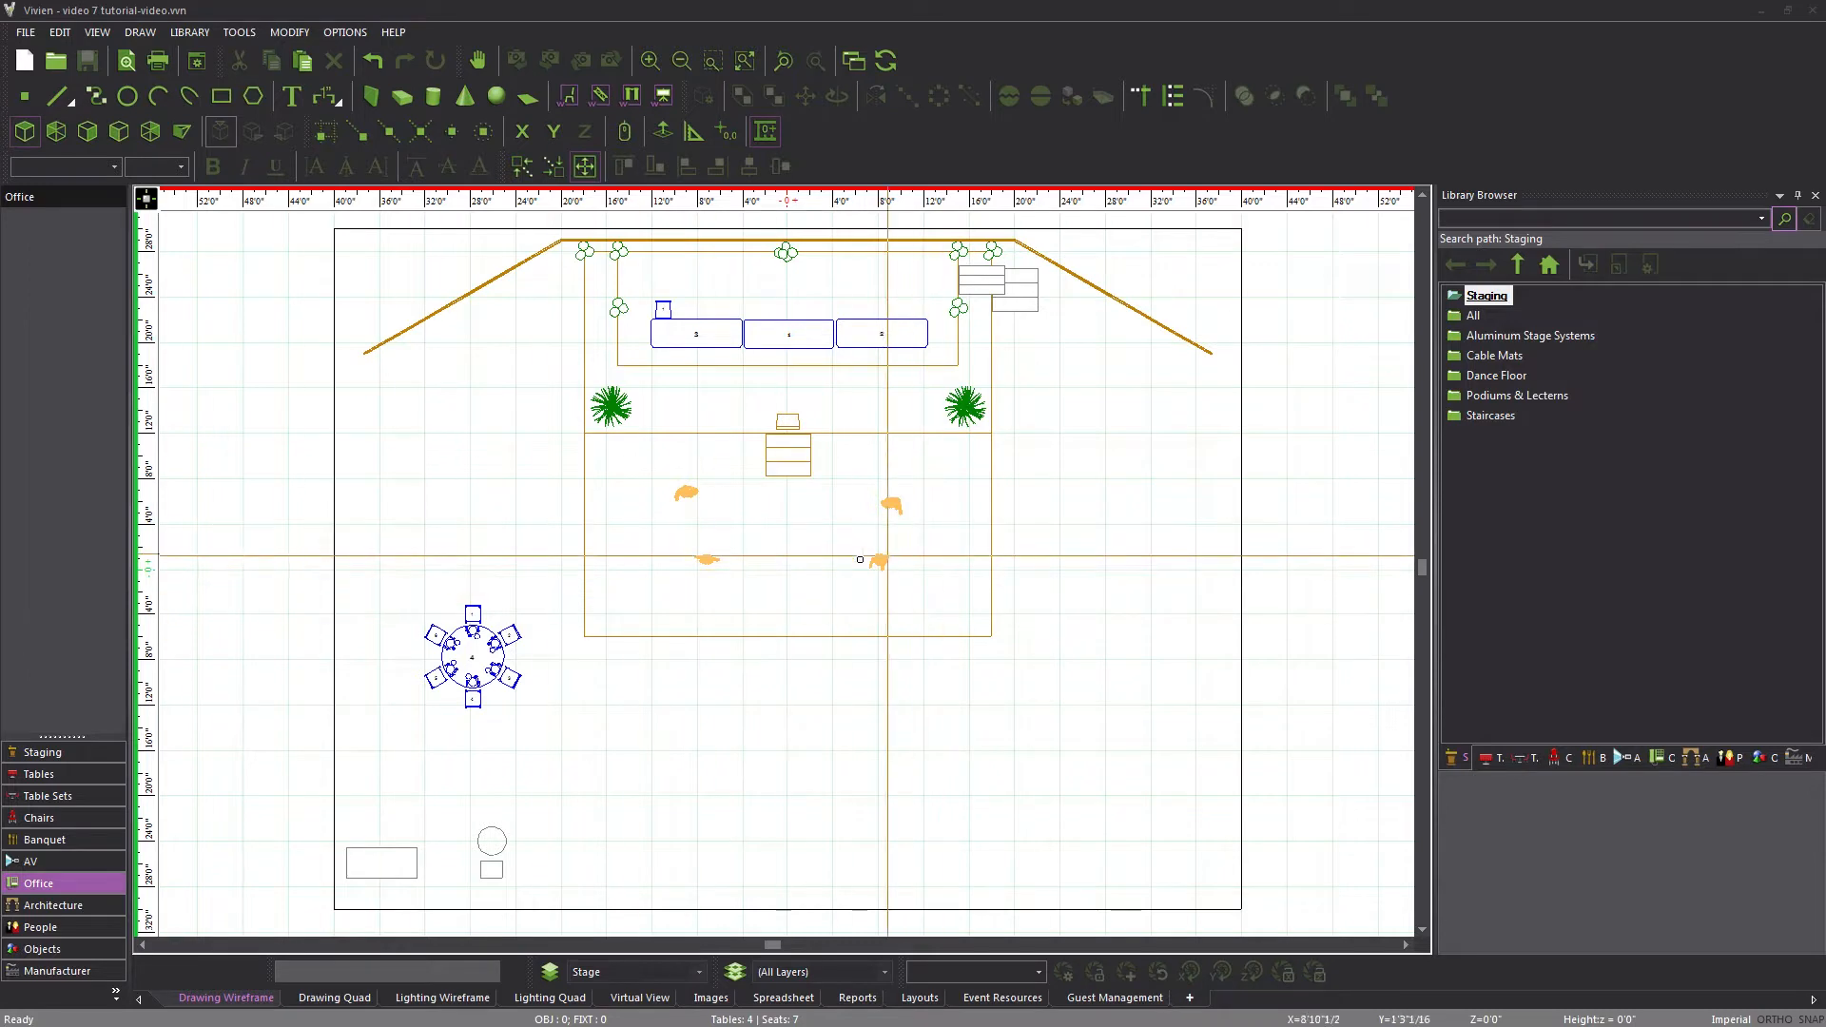
Copy a standing person and paste the duplicate in the middle of the group on the dance floor, in front of the stage steps
scroll(811, 583, "up", 3)
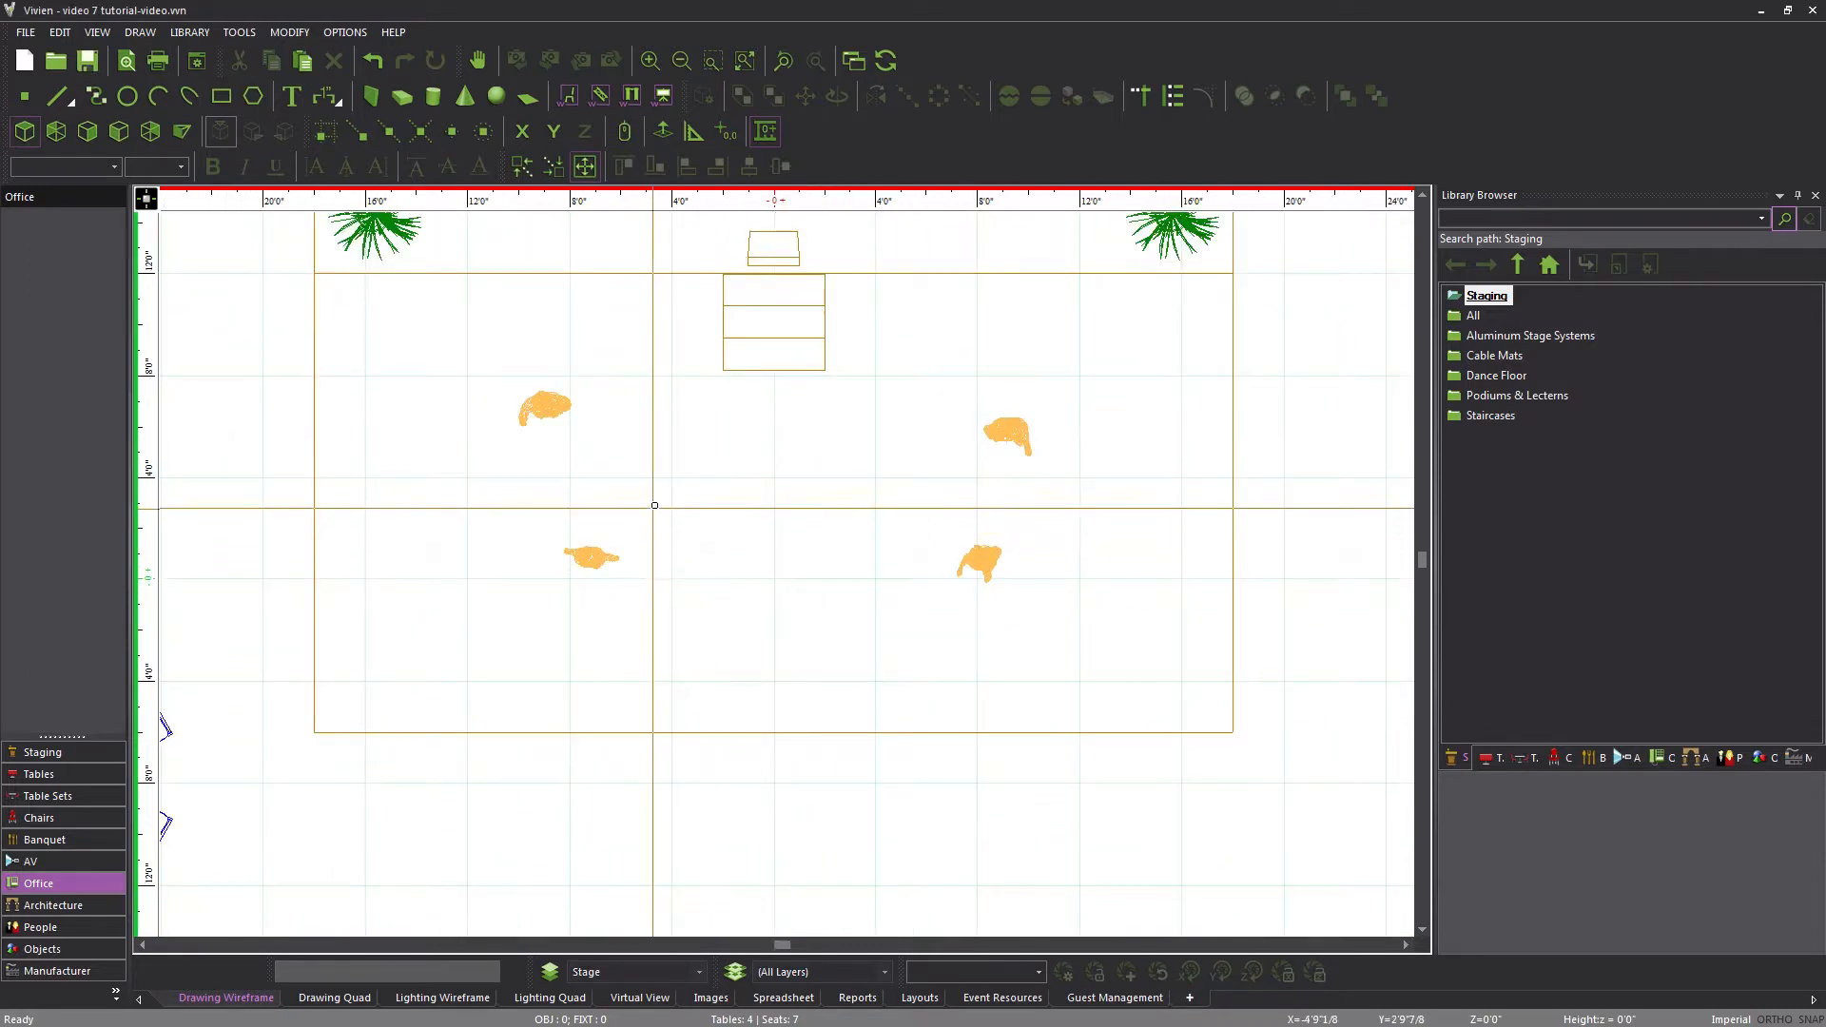
right_click(714, 578)
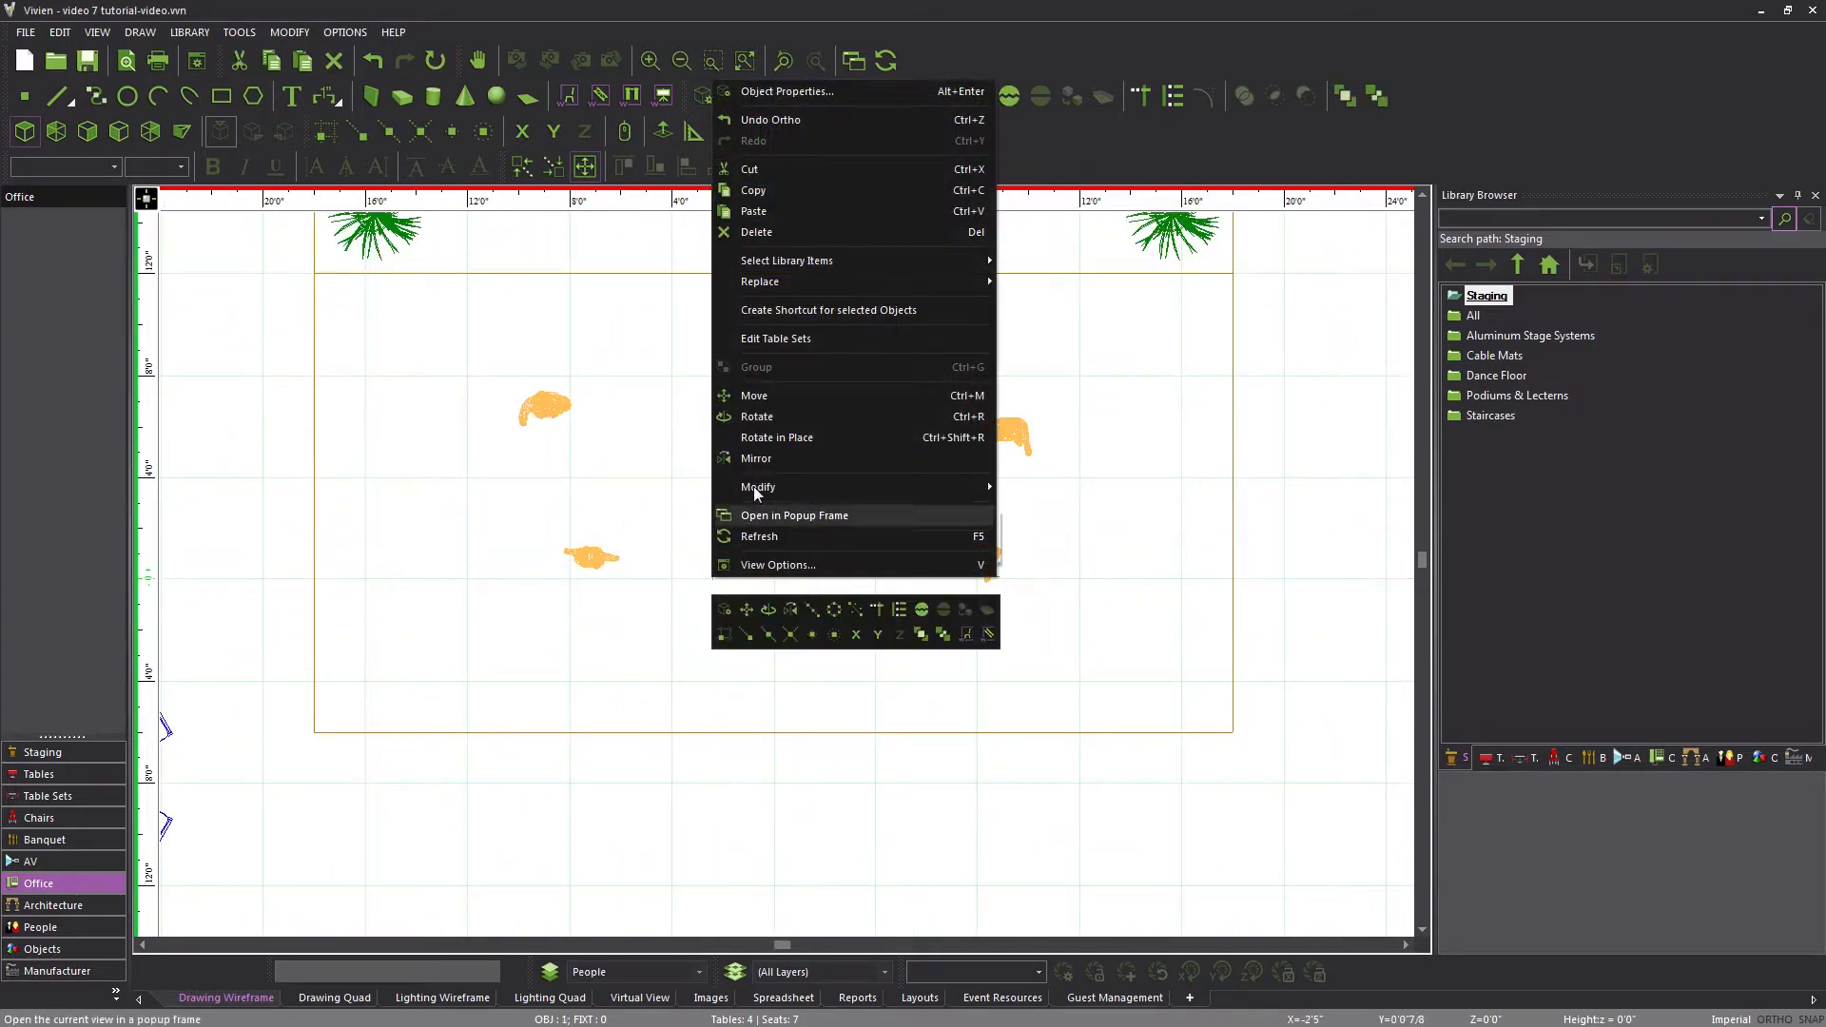
left_click(753, 211)
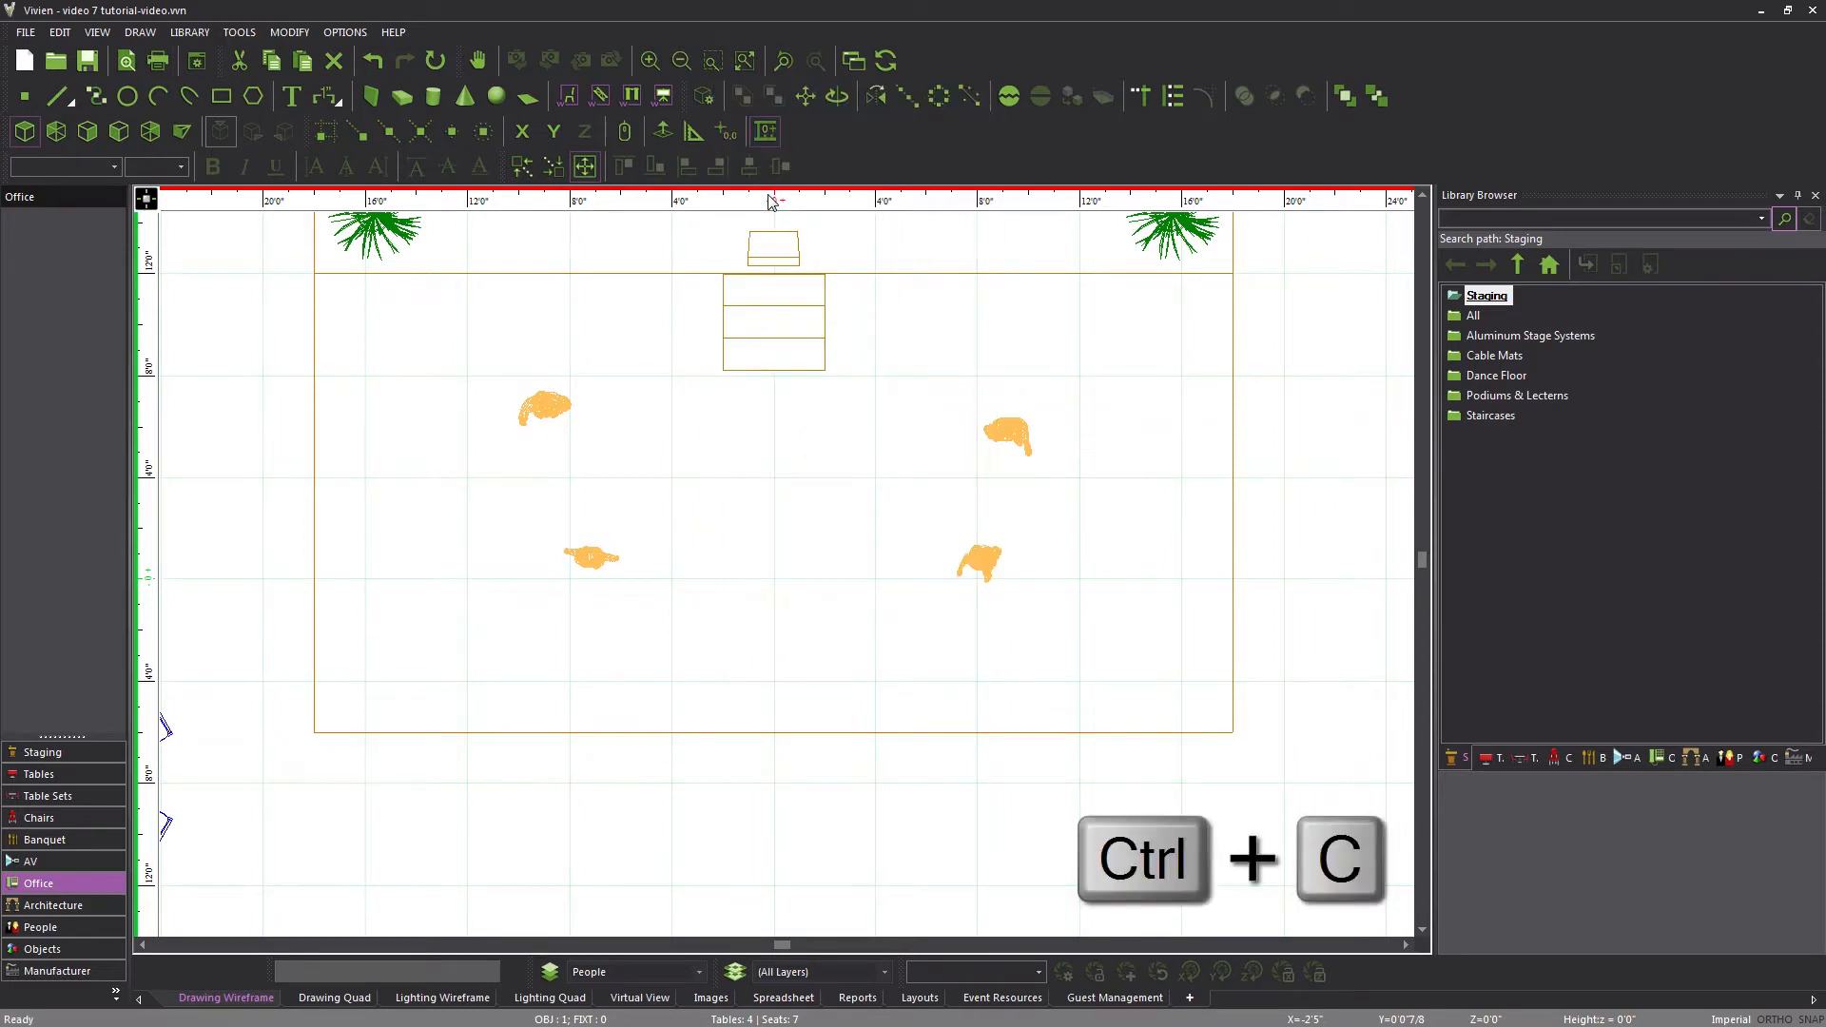
right_click(716, 561)
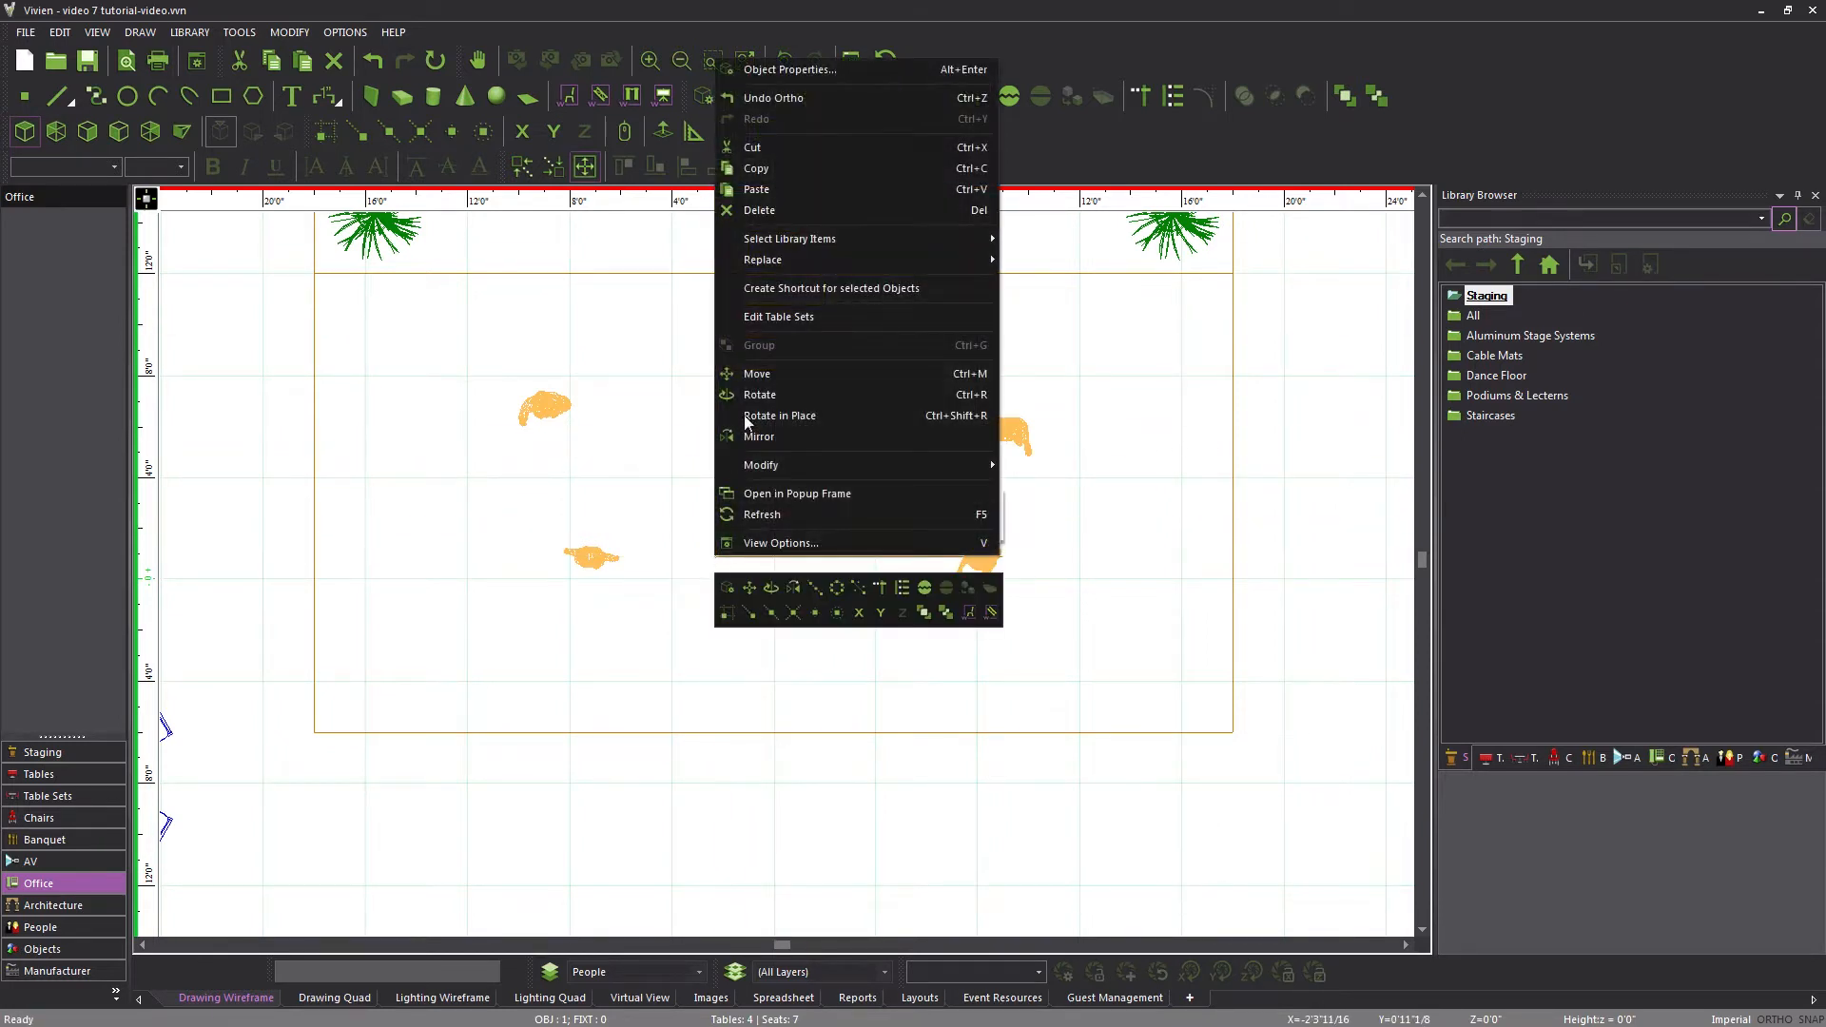
left_click(754, 189)
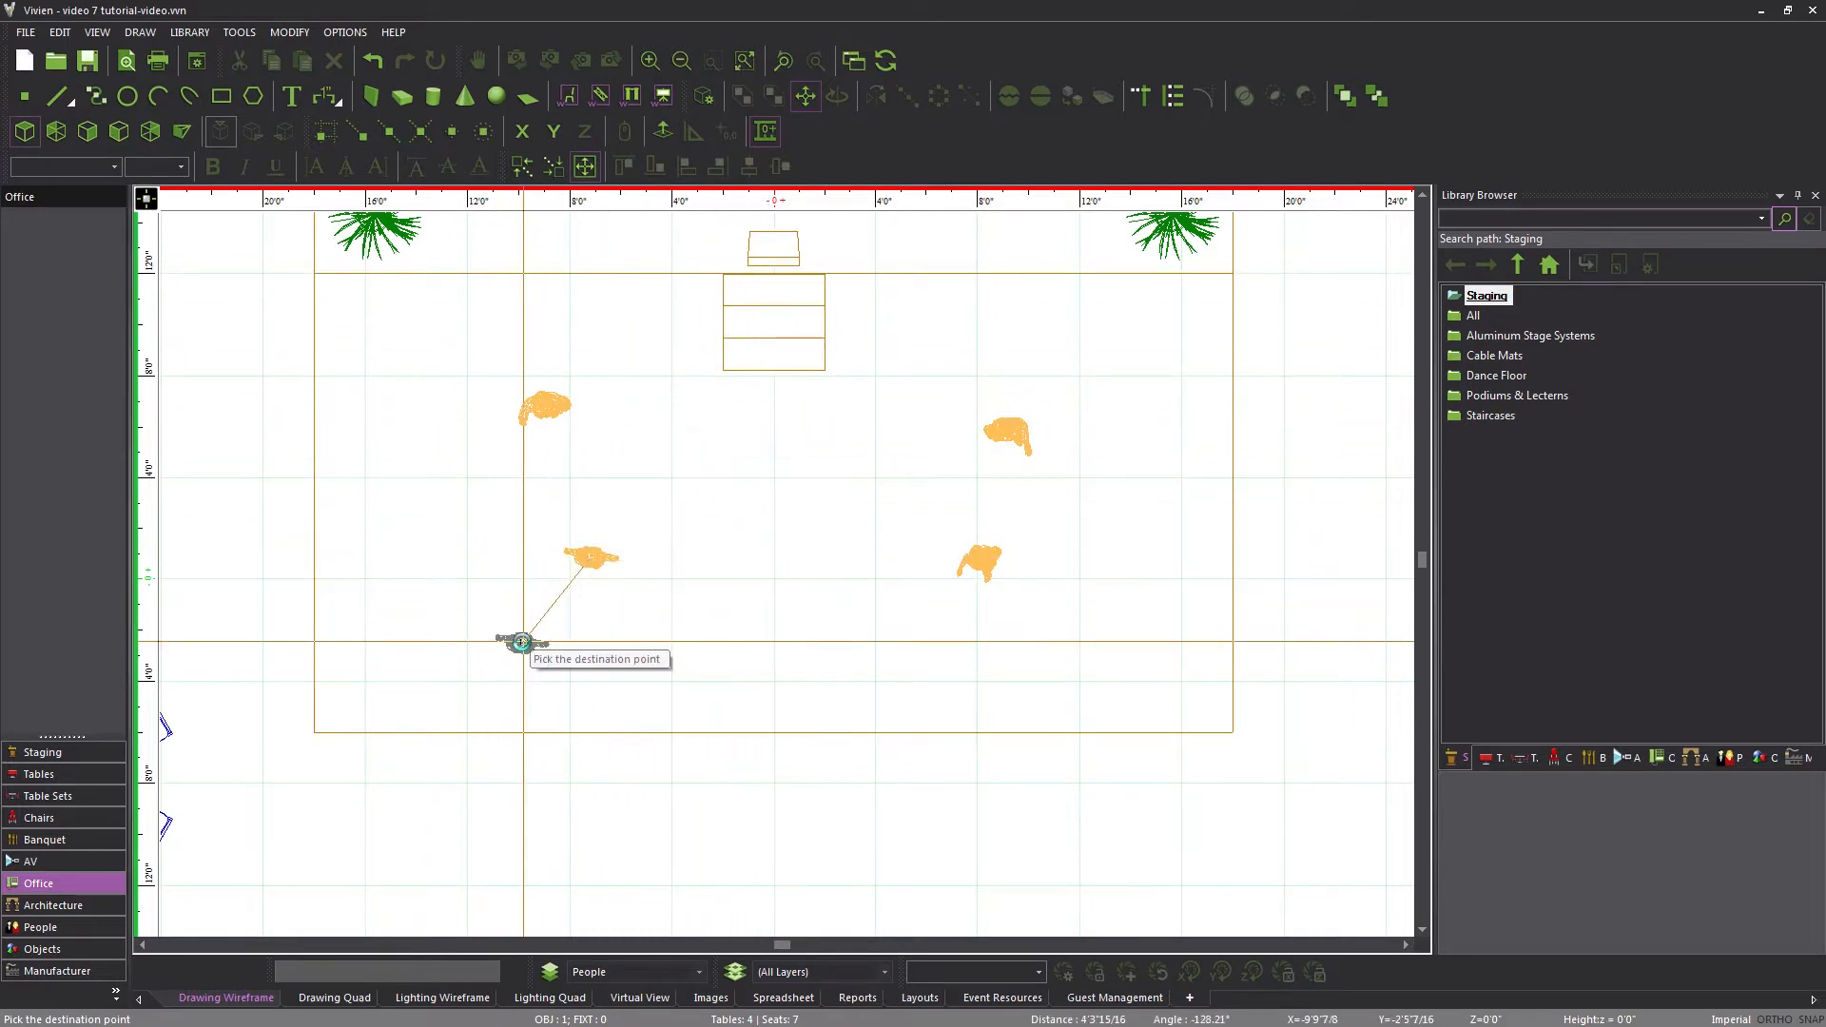
left_click(780, 479)
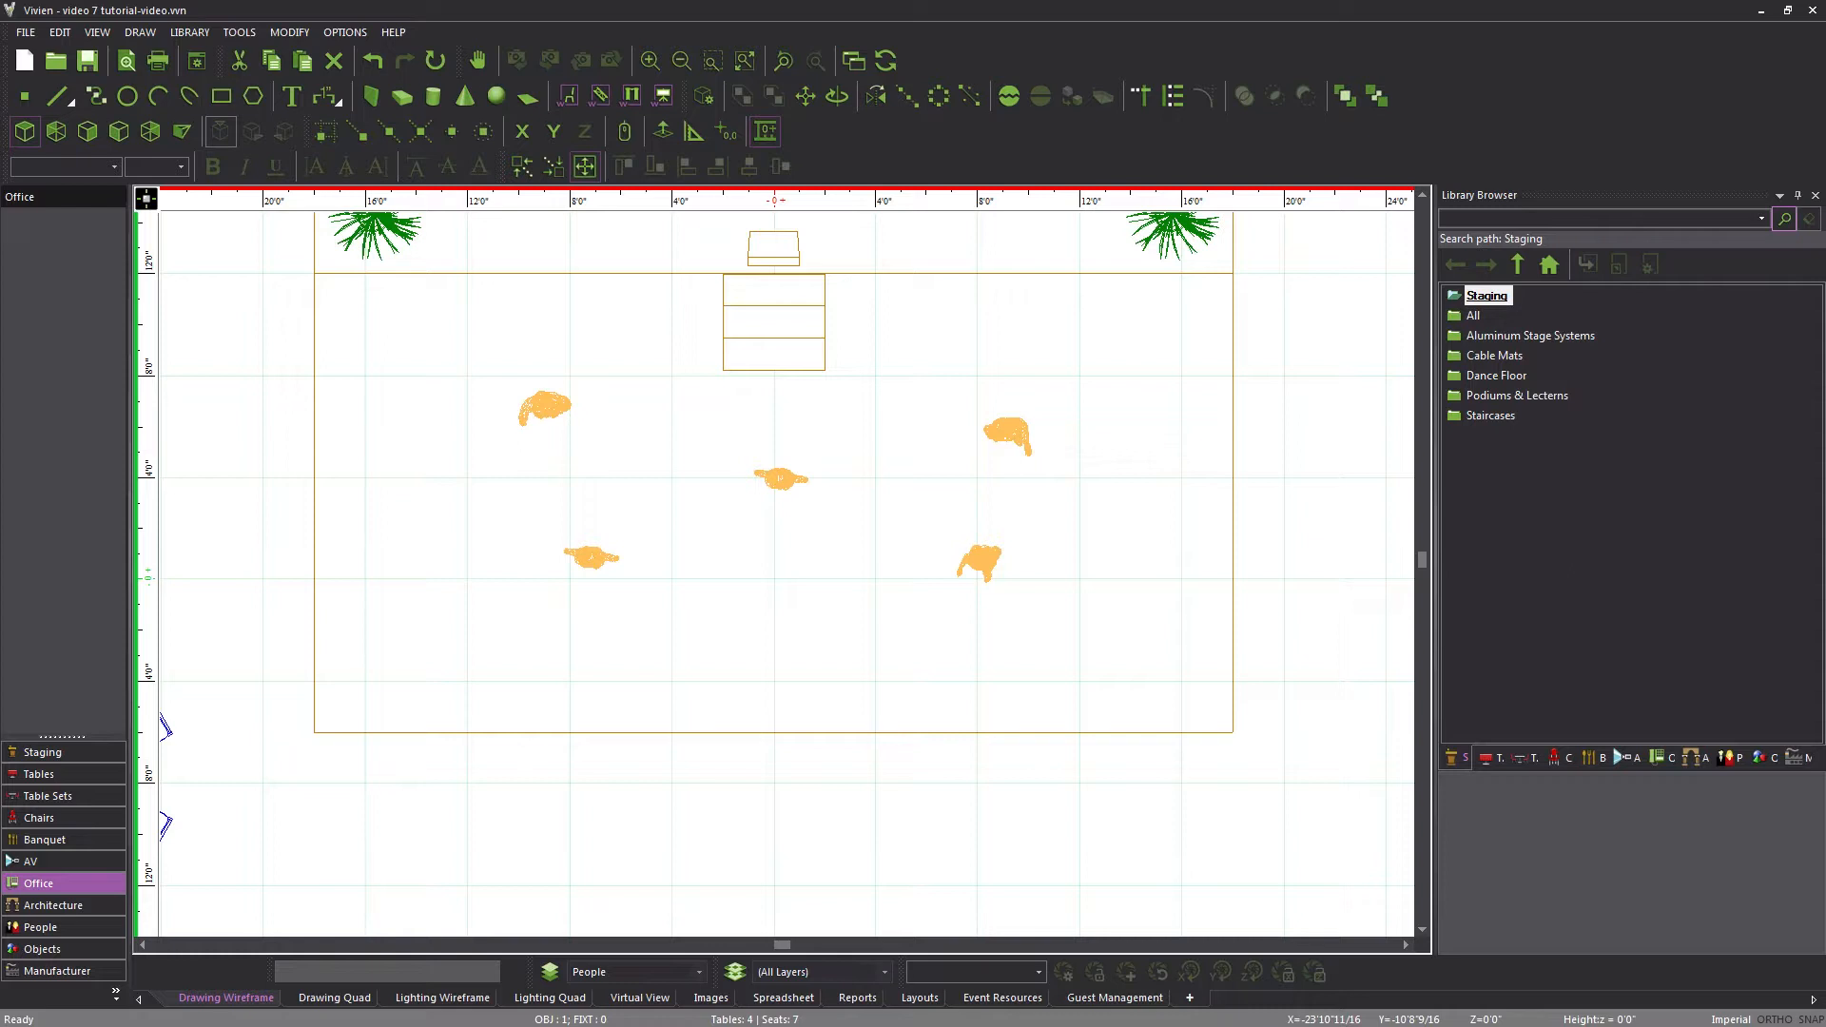
key("Escape")
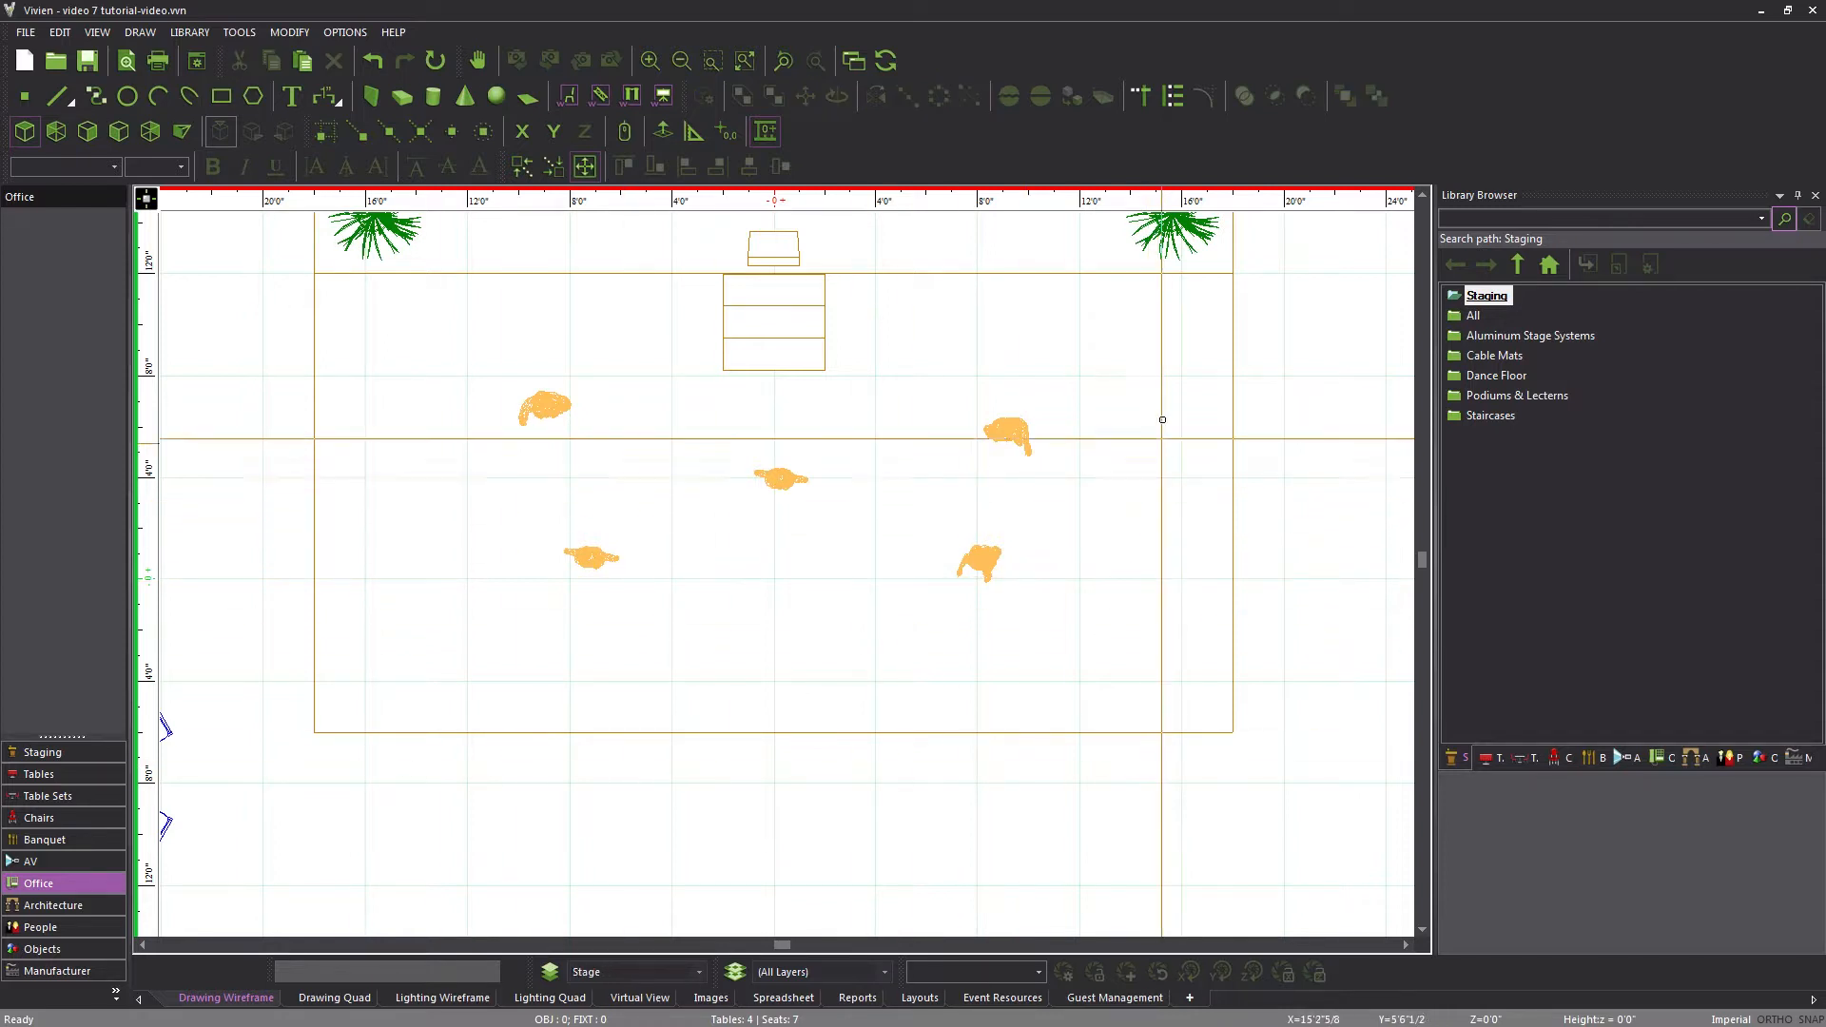
In the isometric view, paste a copy of a balloon cluster onto the riser's front-left corner using endpoint snap
middle_click_drag(1161, 416, 1120, 718)
scroll(1121, 720, "down", 1)
middle_click_drag(995, 500, 954, 465)
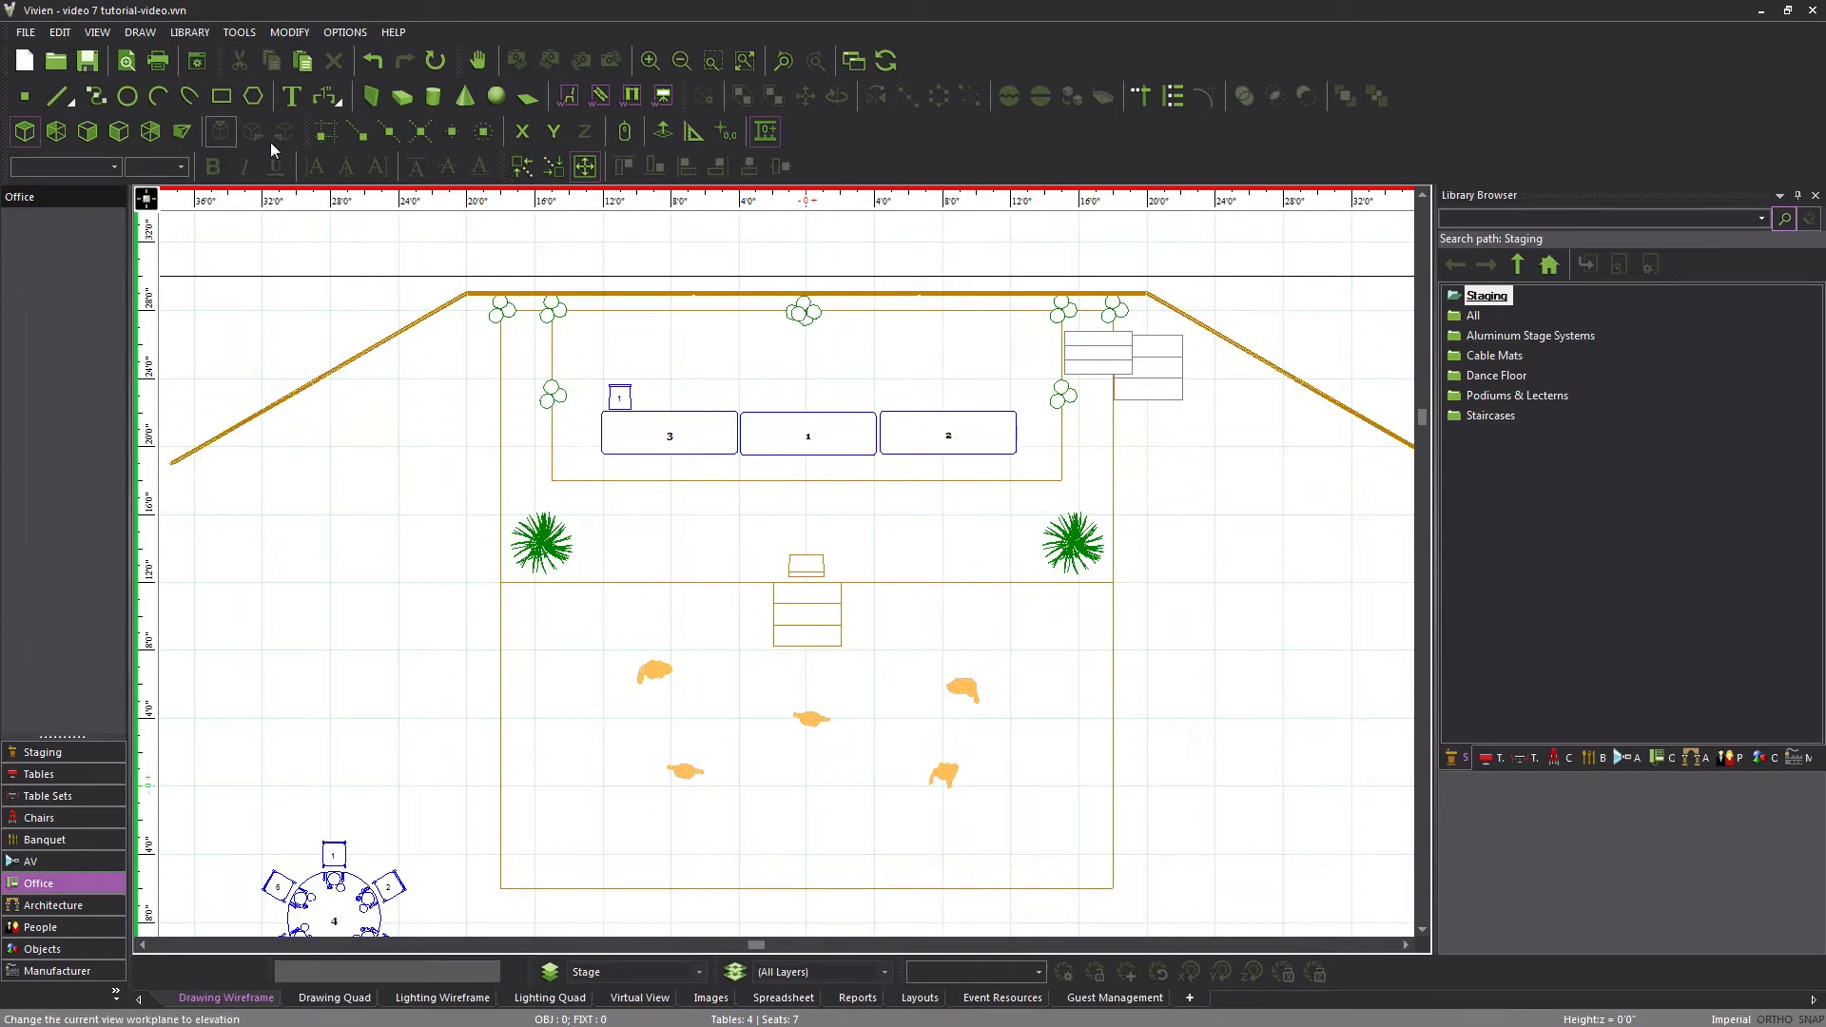
left_click(182, 130)
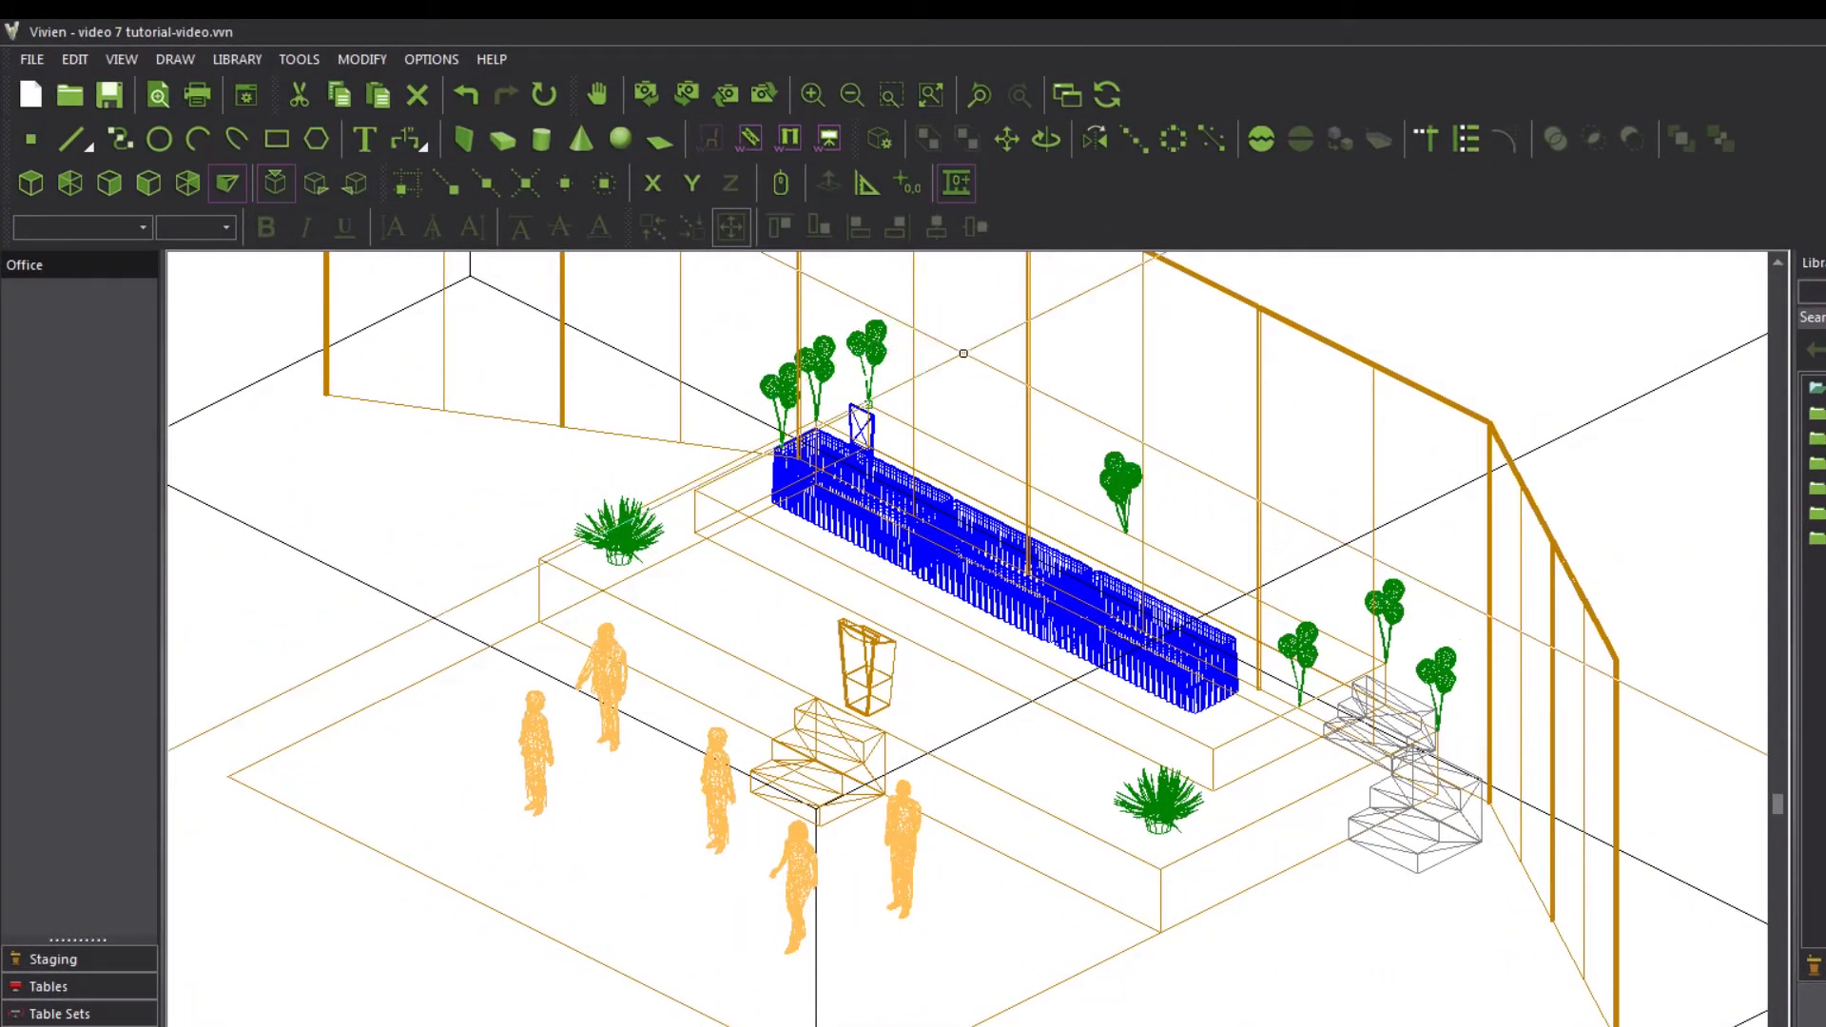
key("ctrl+c")
key("ctrl+v")
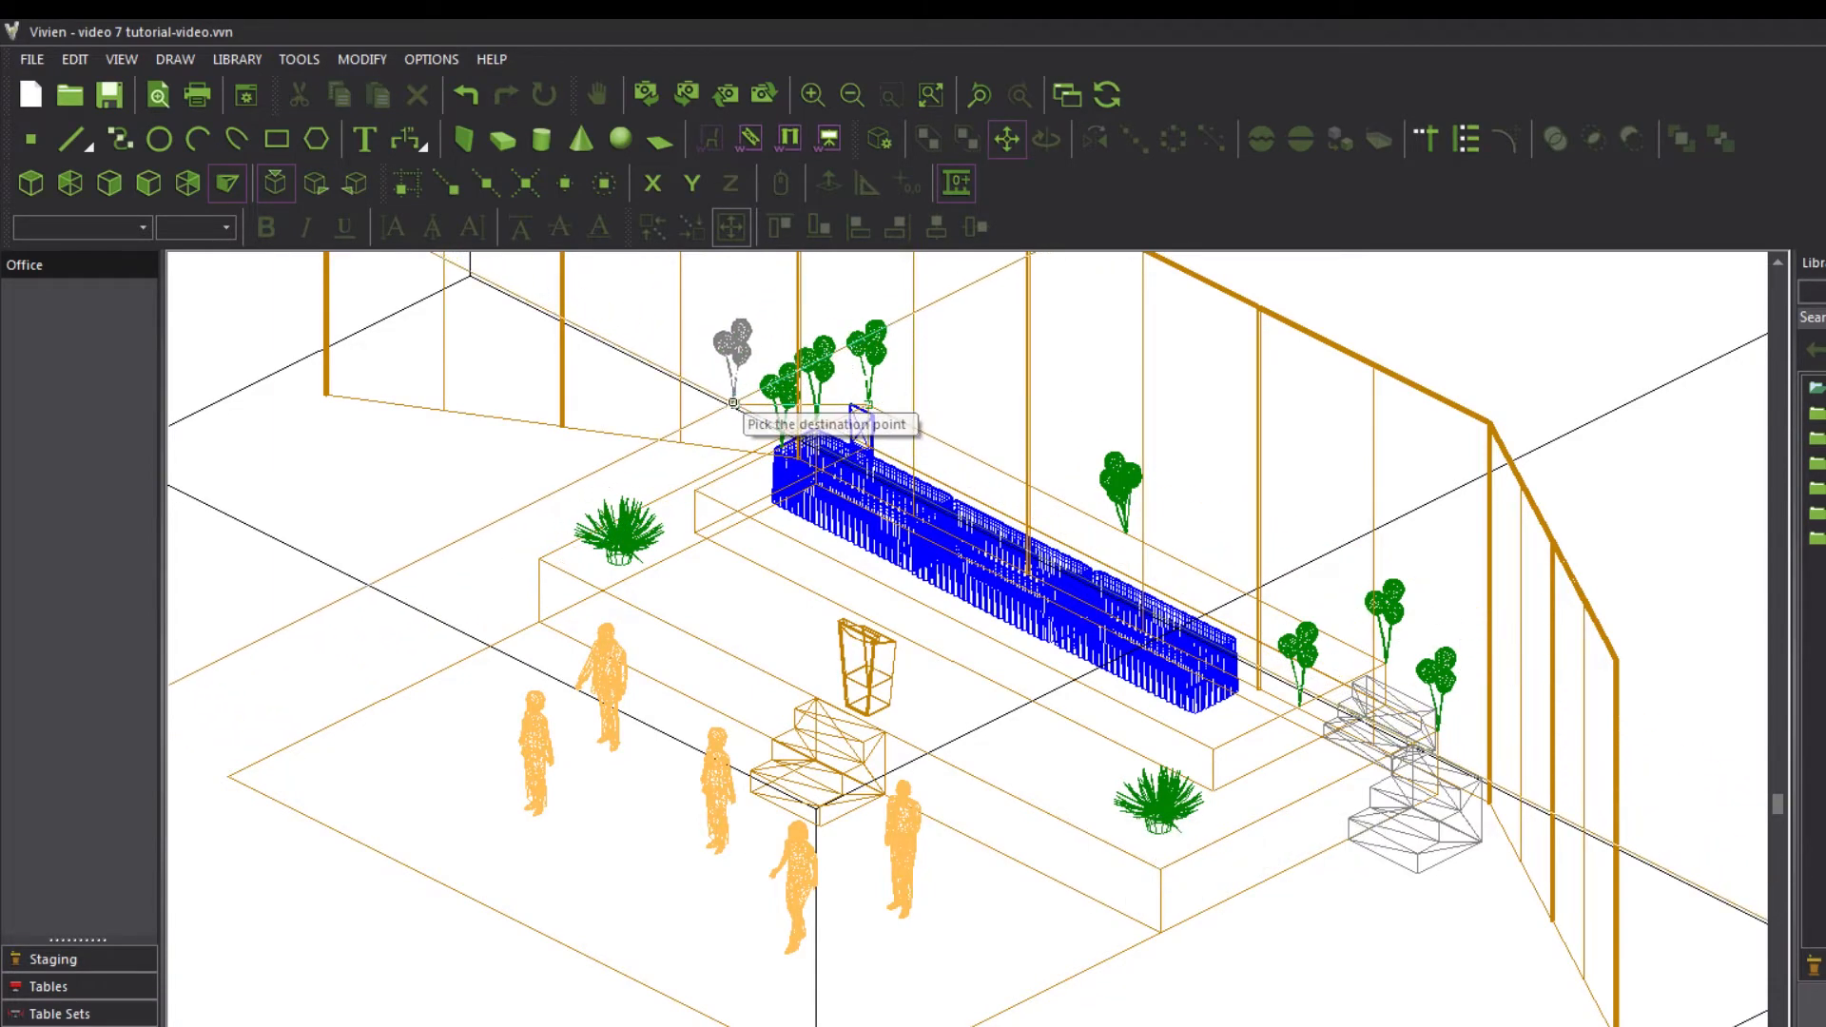
left_click(447, 185)
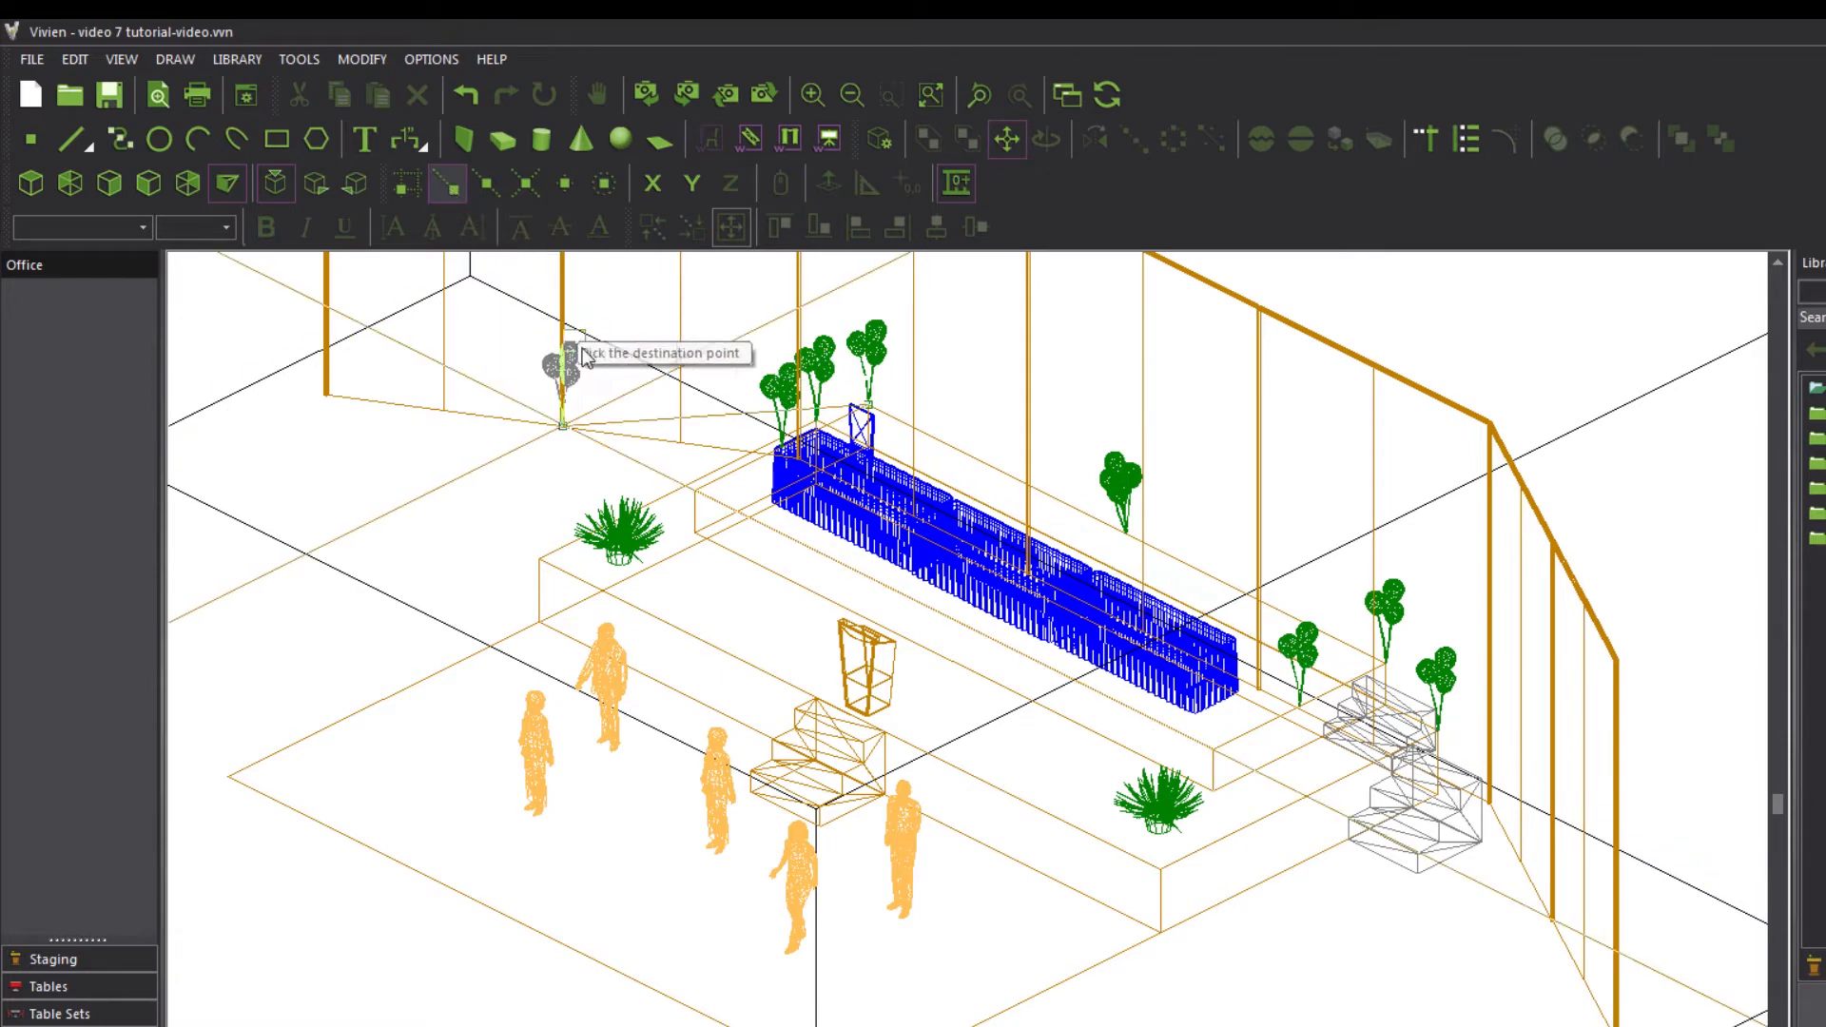
left_click(702, 502)
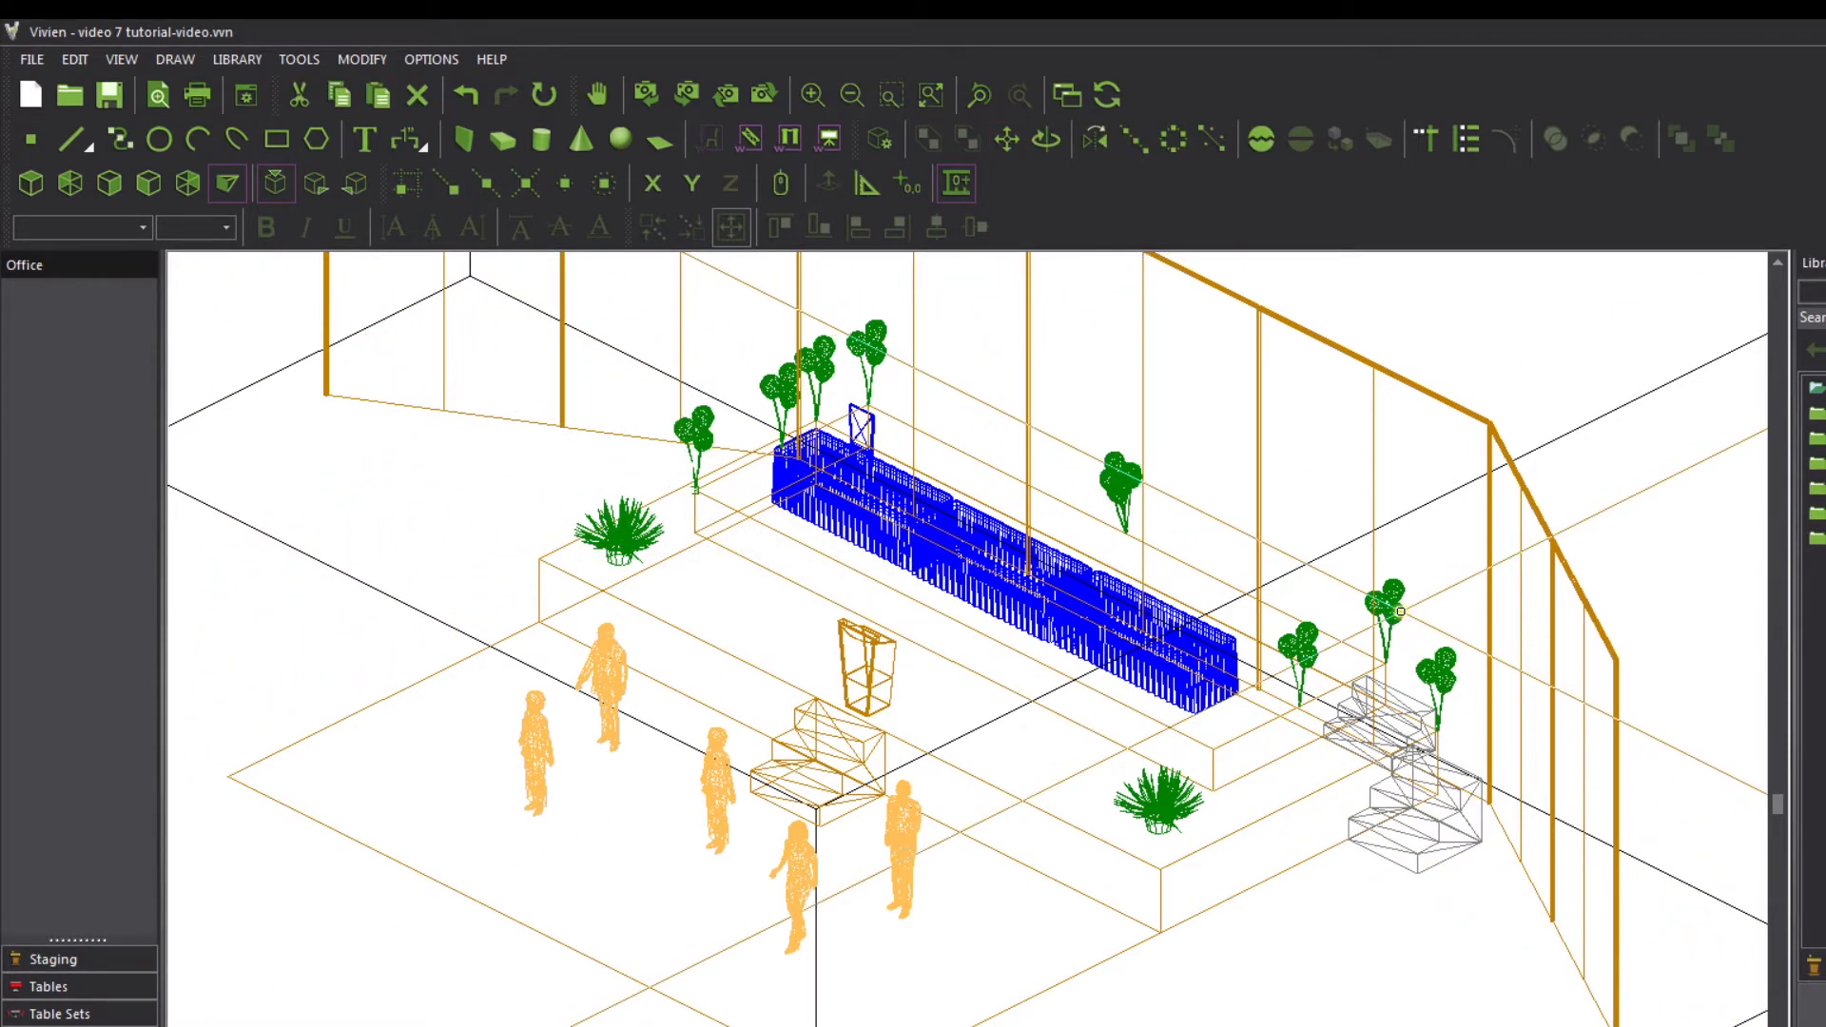
Paste another balloon cluster copy onto the riser's front-right corner using endpoint snap
key("ctrl+c")
key("ctrl+v")
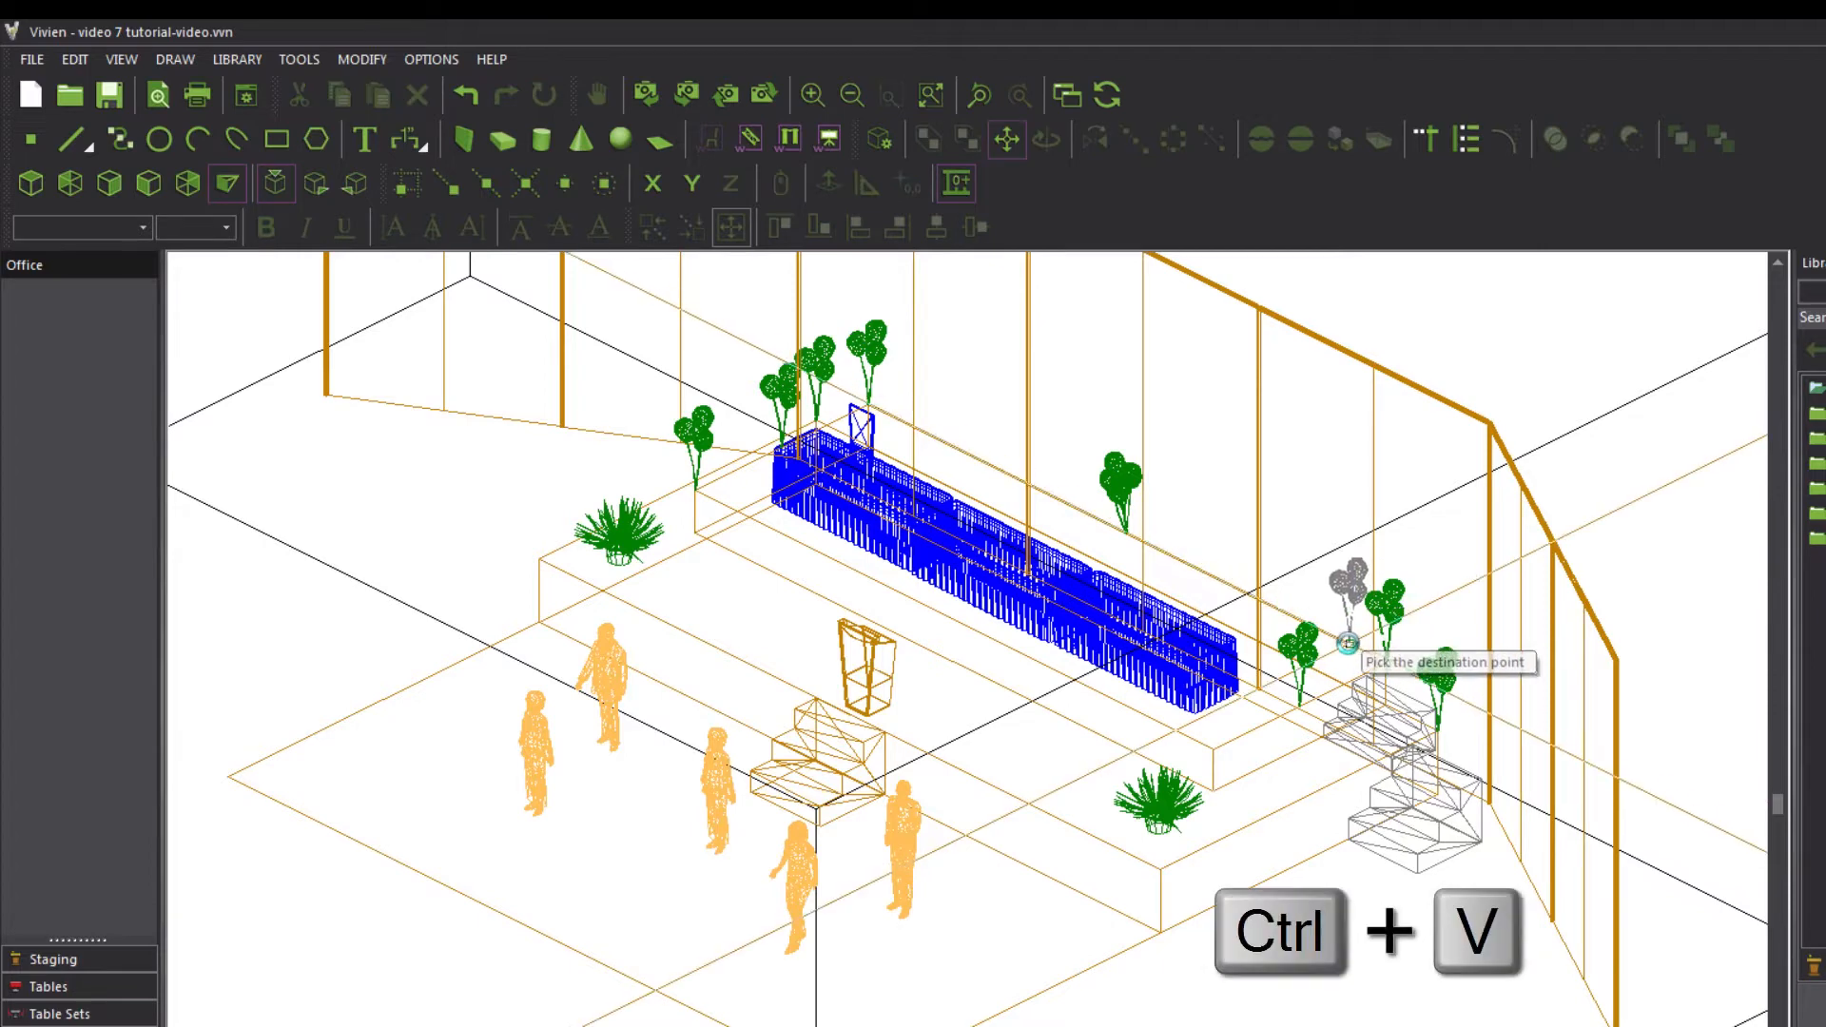
left_click(455, 187)
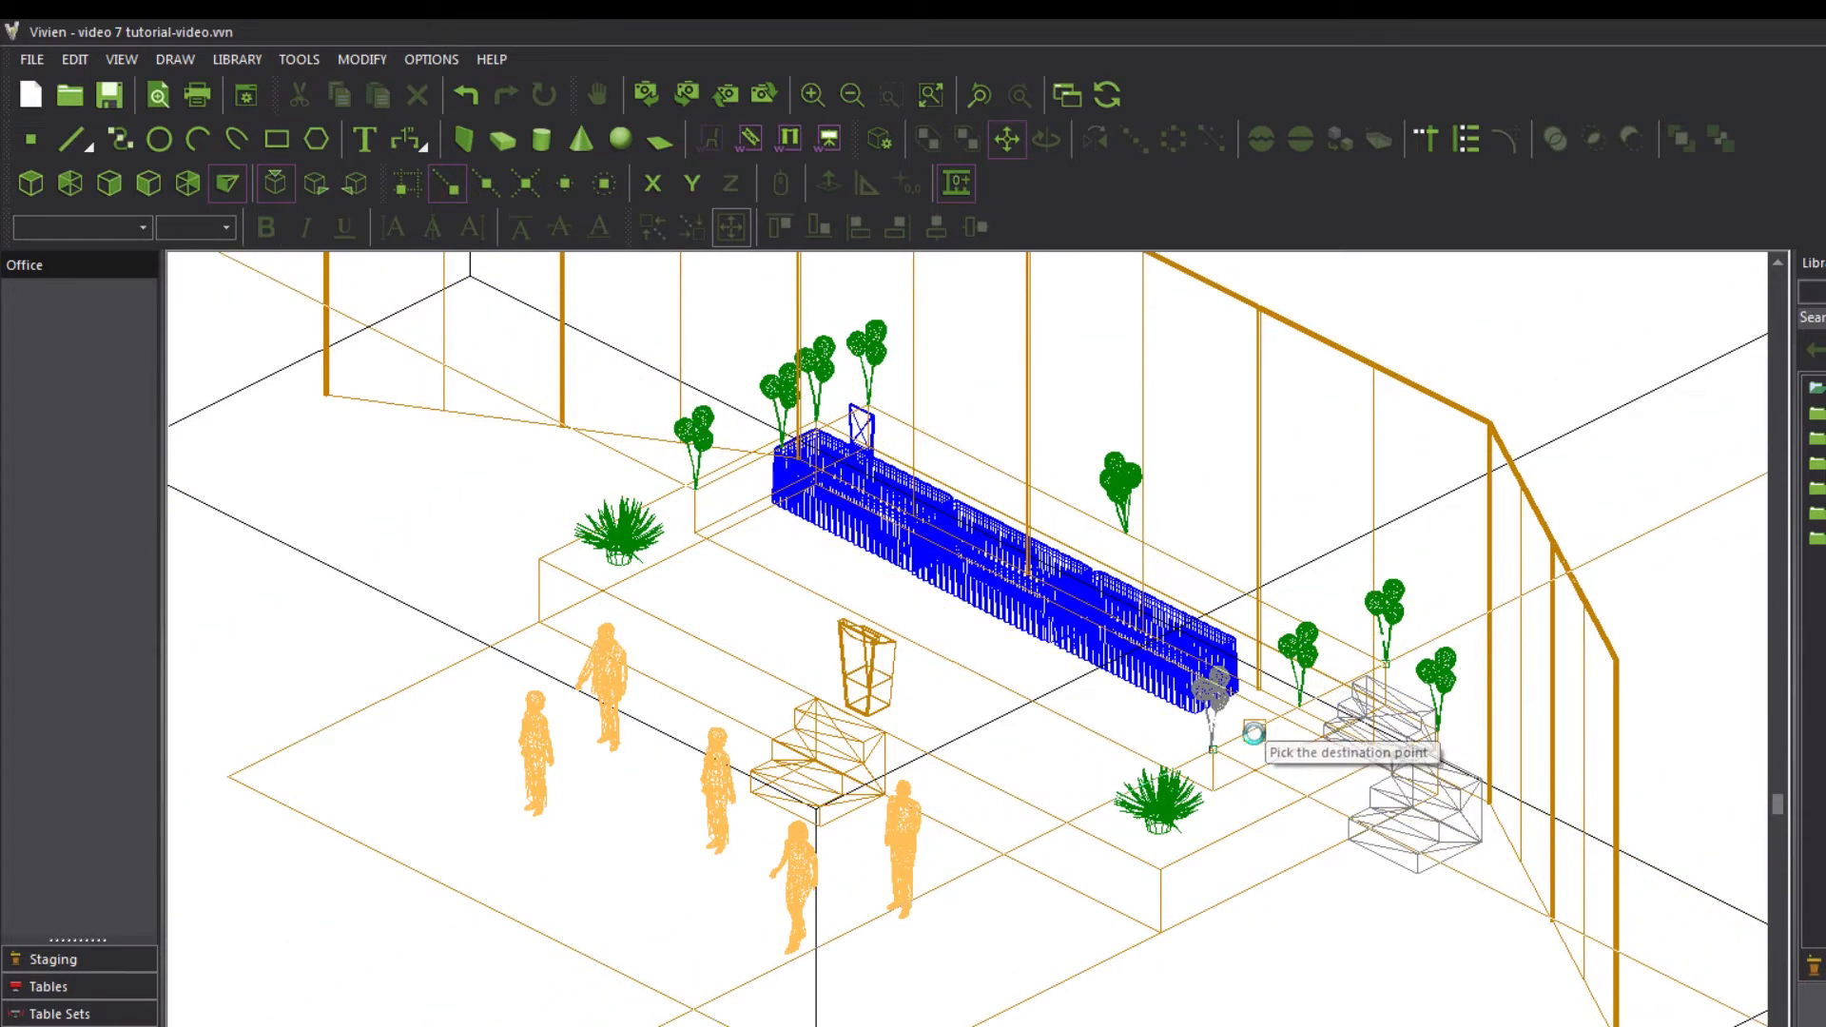
left_click(1217, 736)
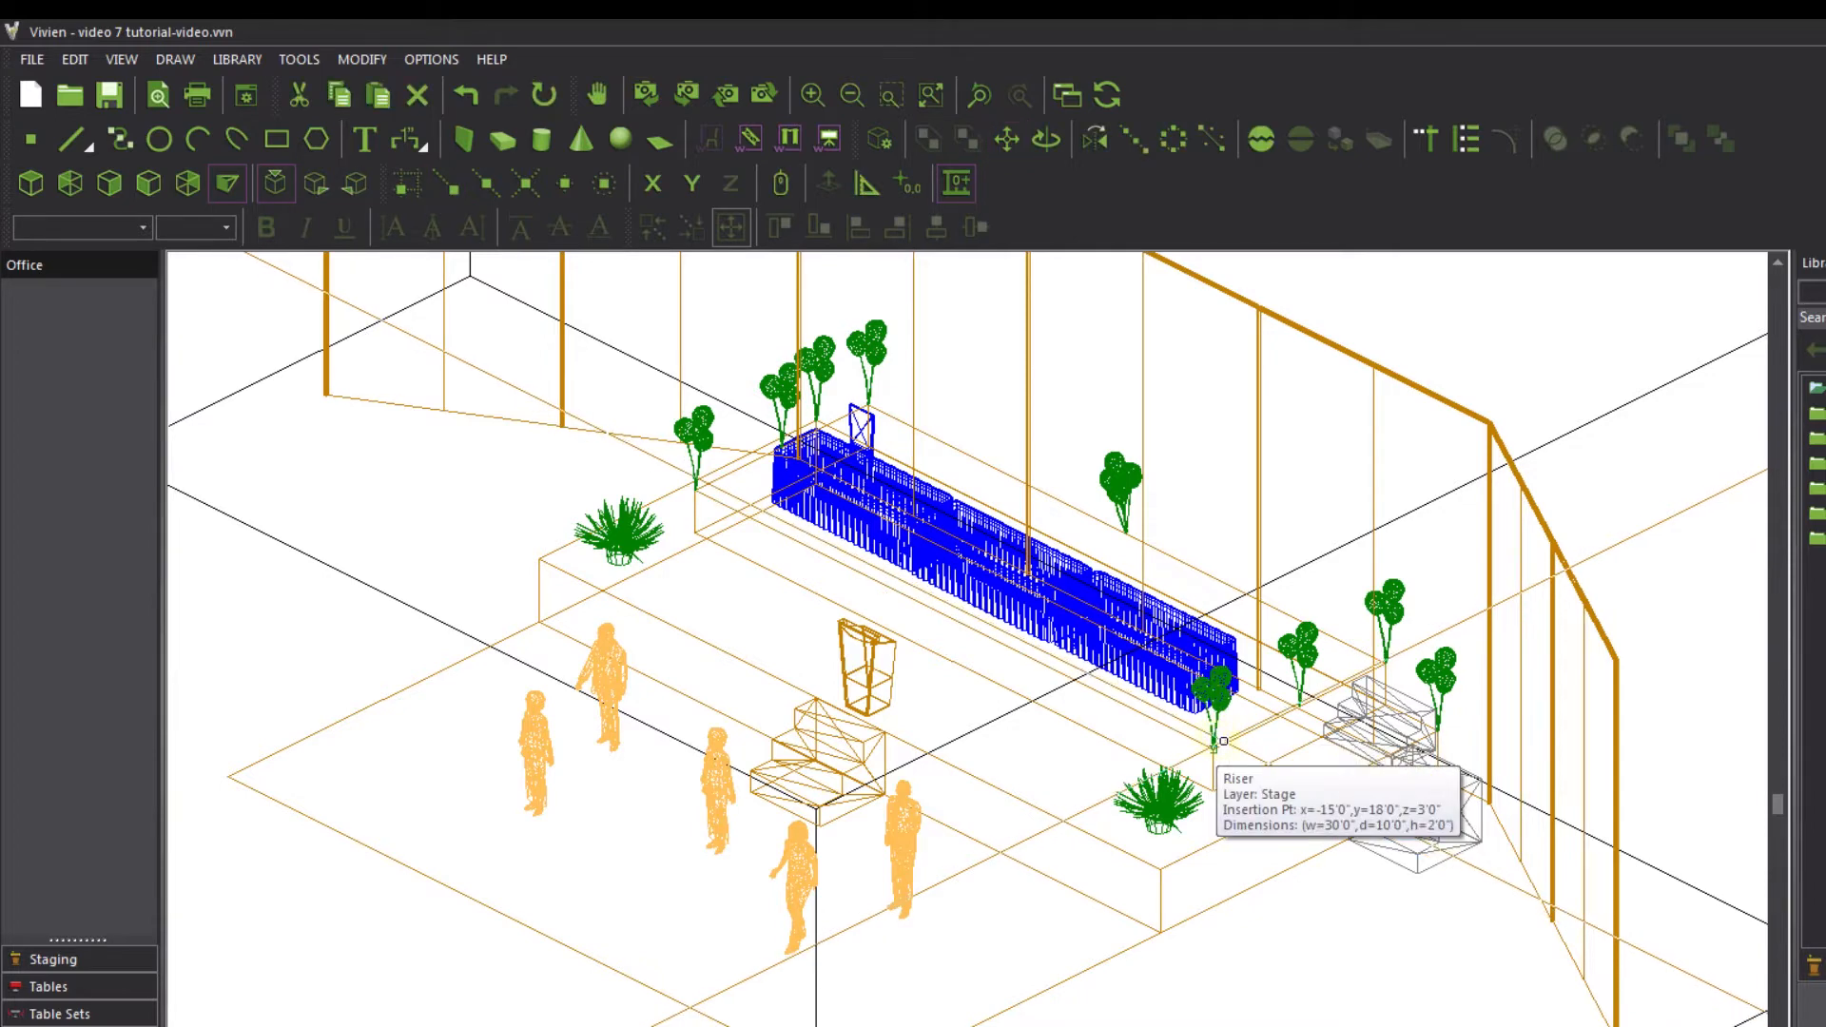
In plan view, duplicate the rectangular bar object along the locked X axis into the opposite corner of the room
left_click(34, 184)
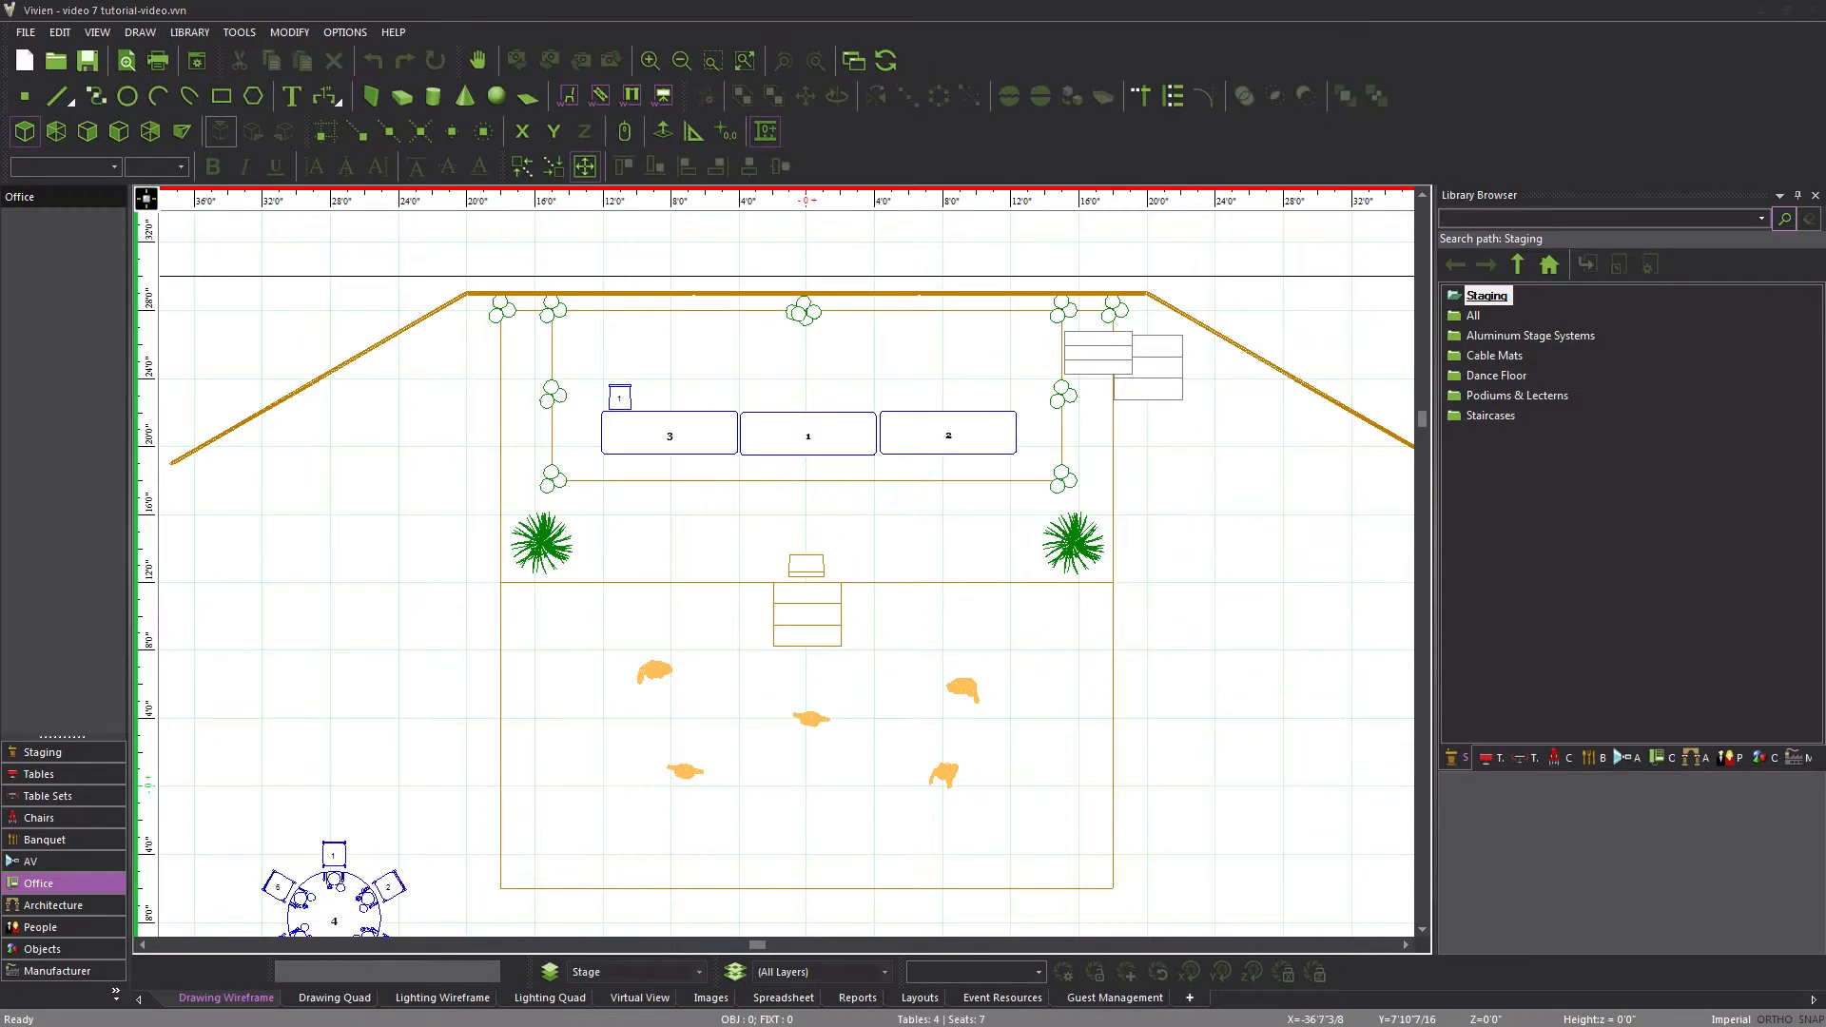
scroll(672, 726, "down", 4)
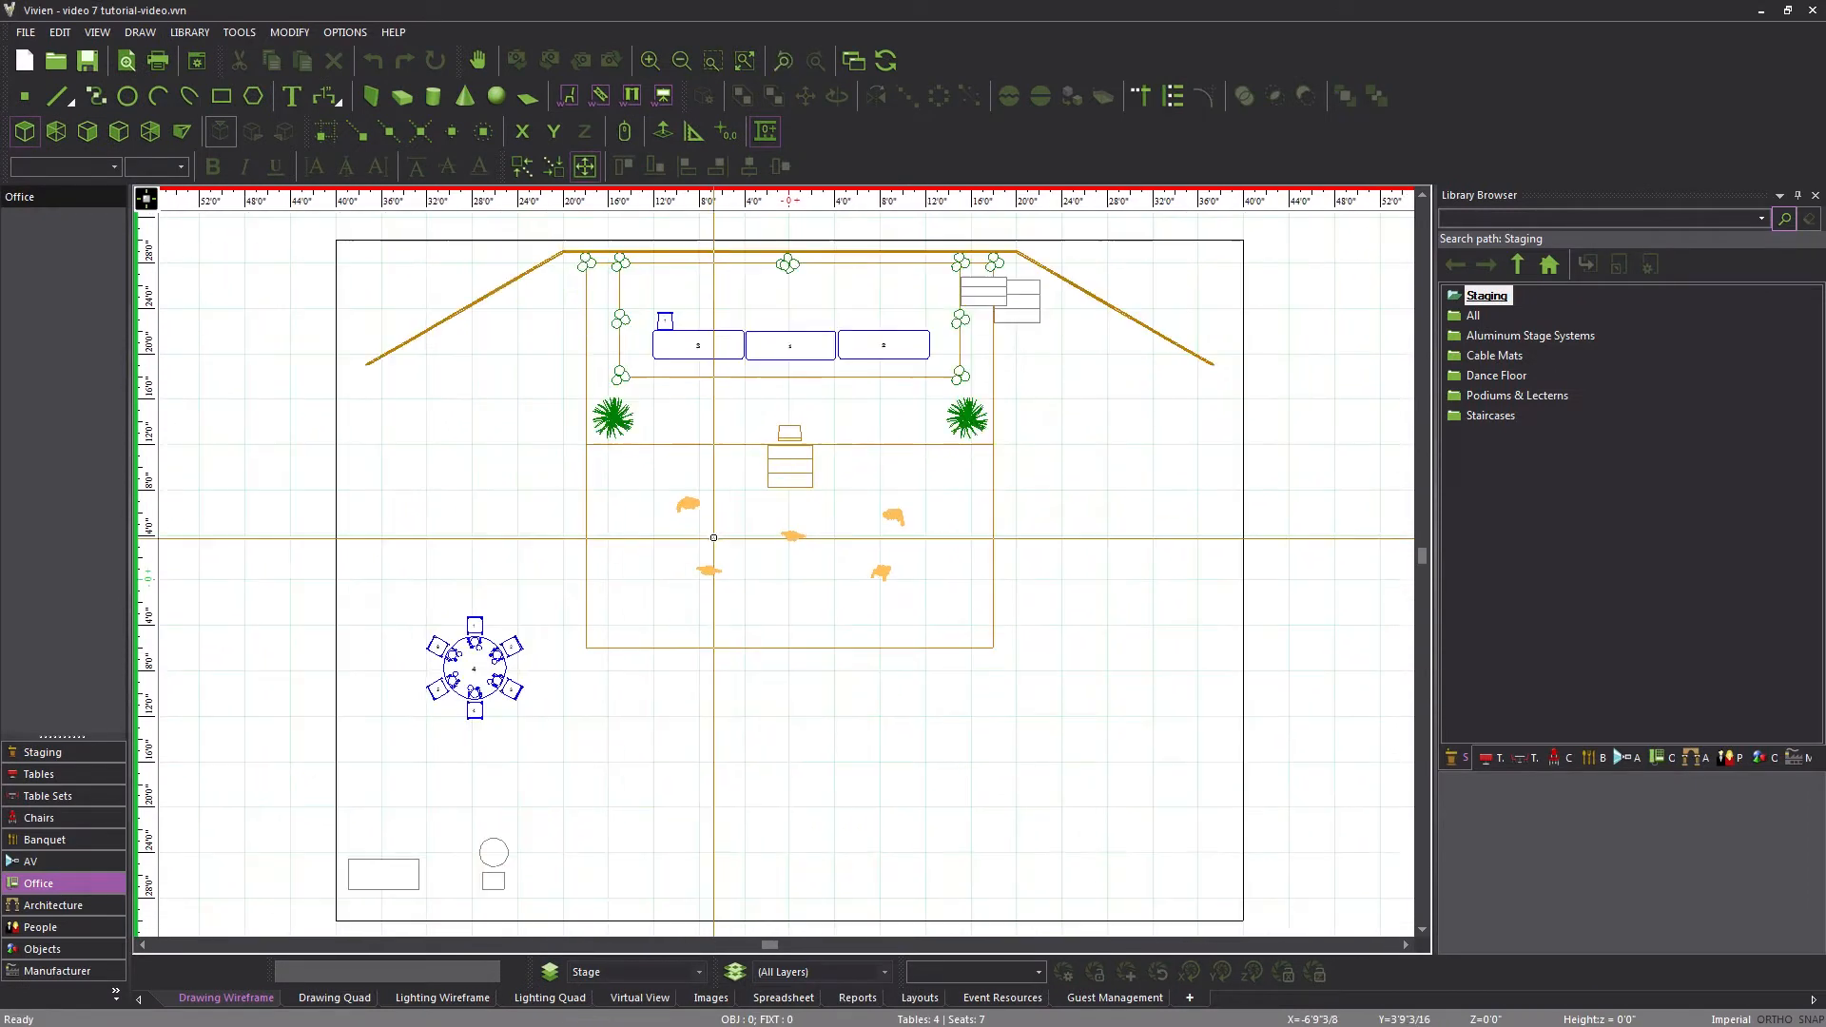
middle_click_drag(734, 670, 729, 581)
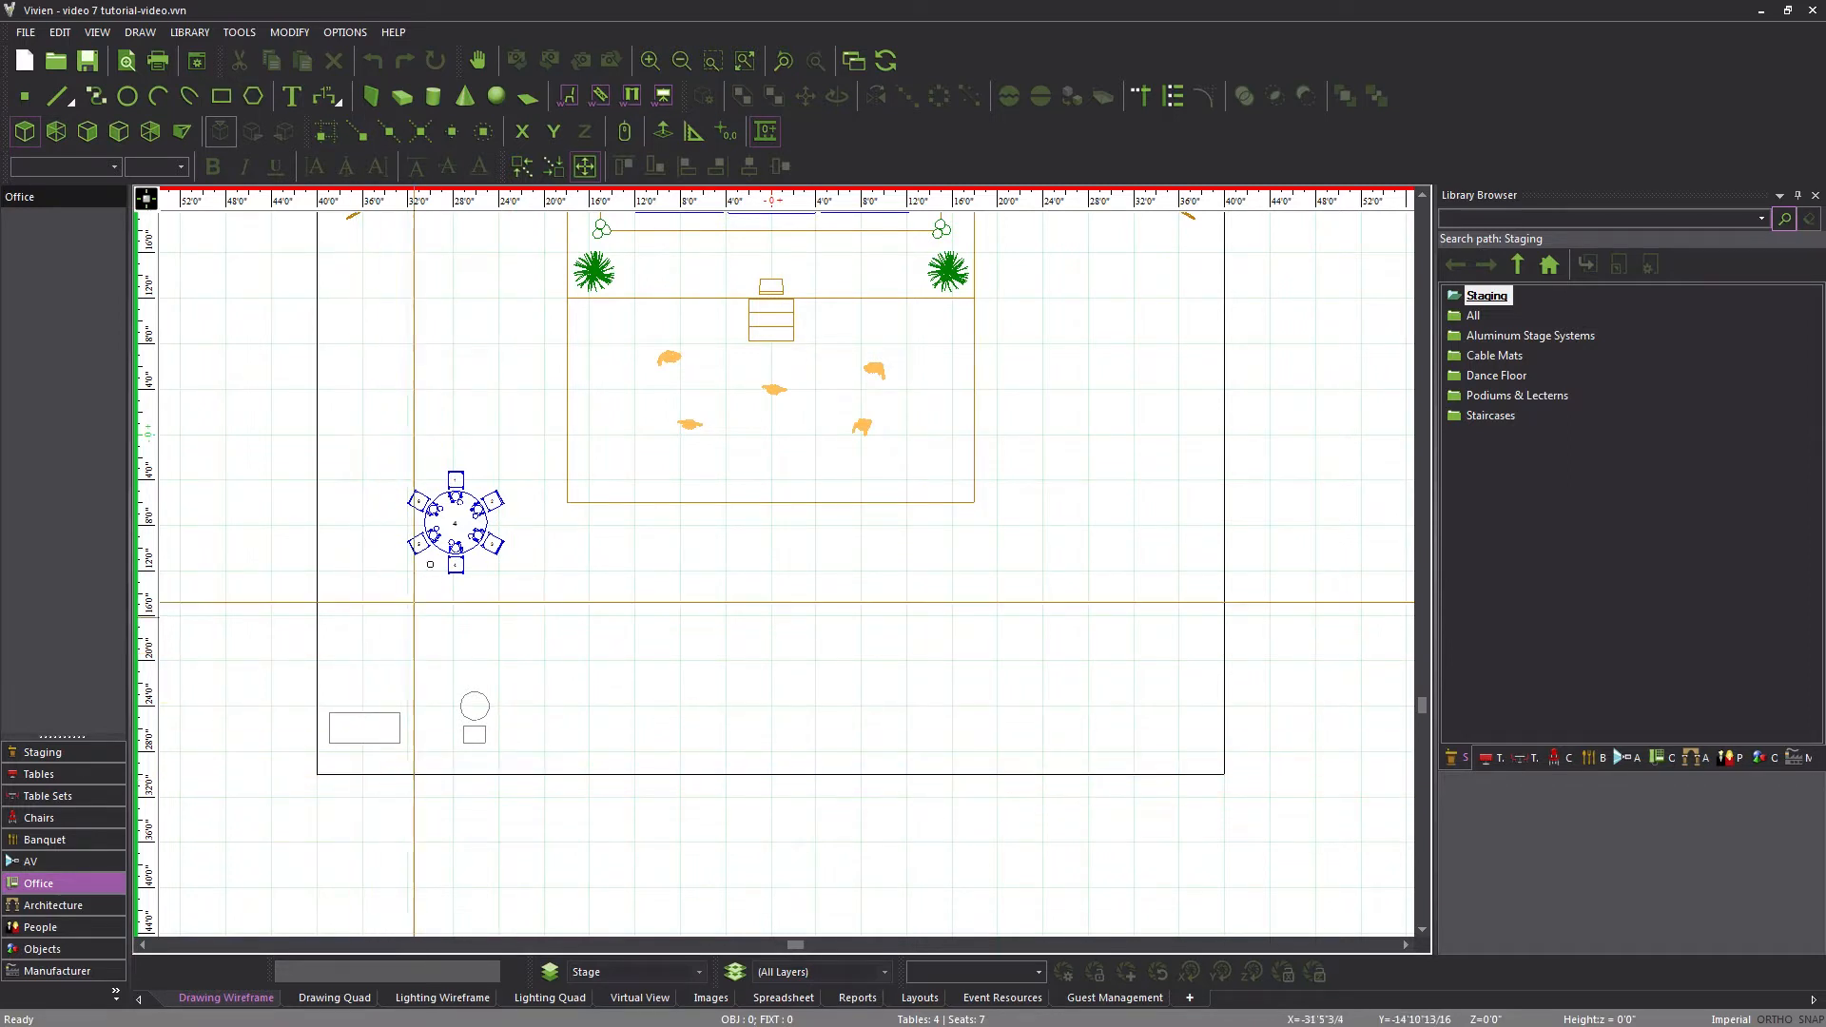
left_click(521, 134)
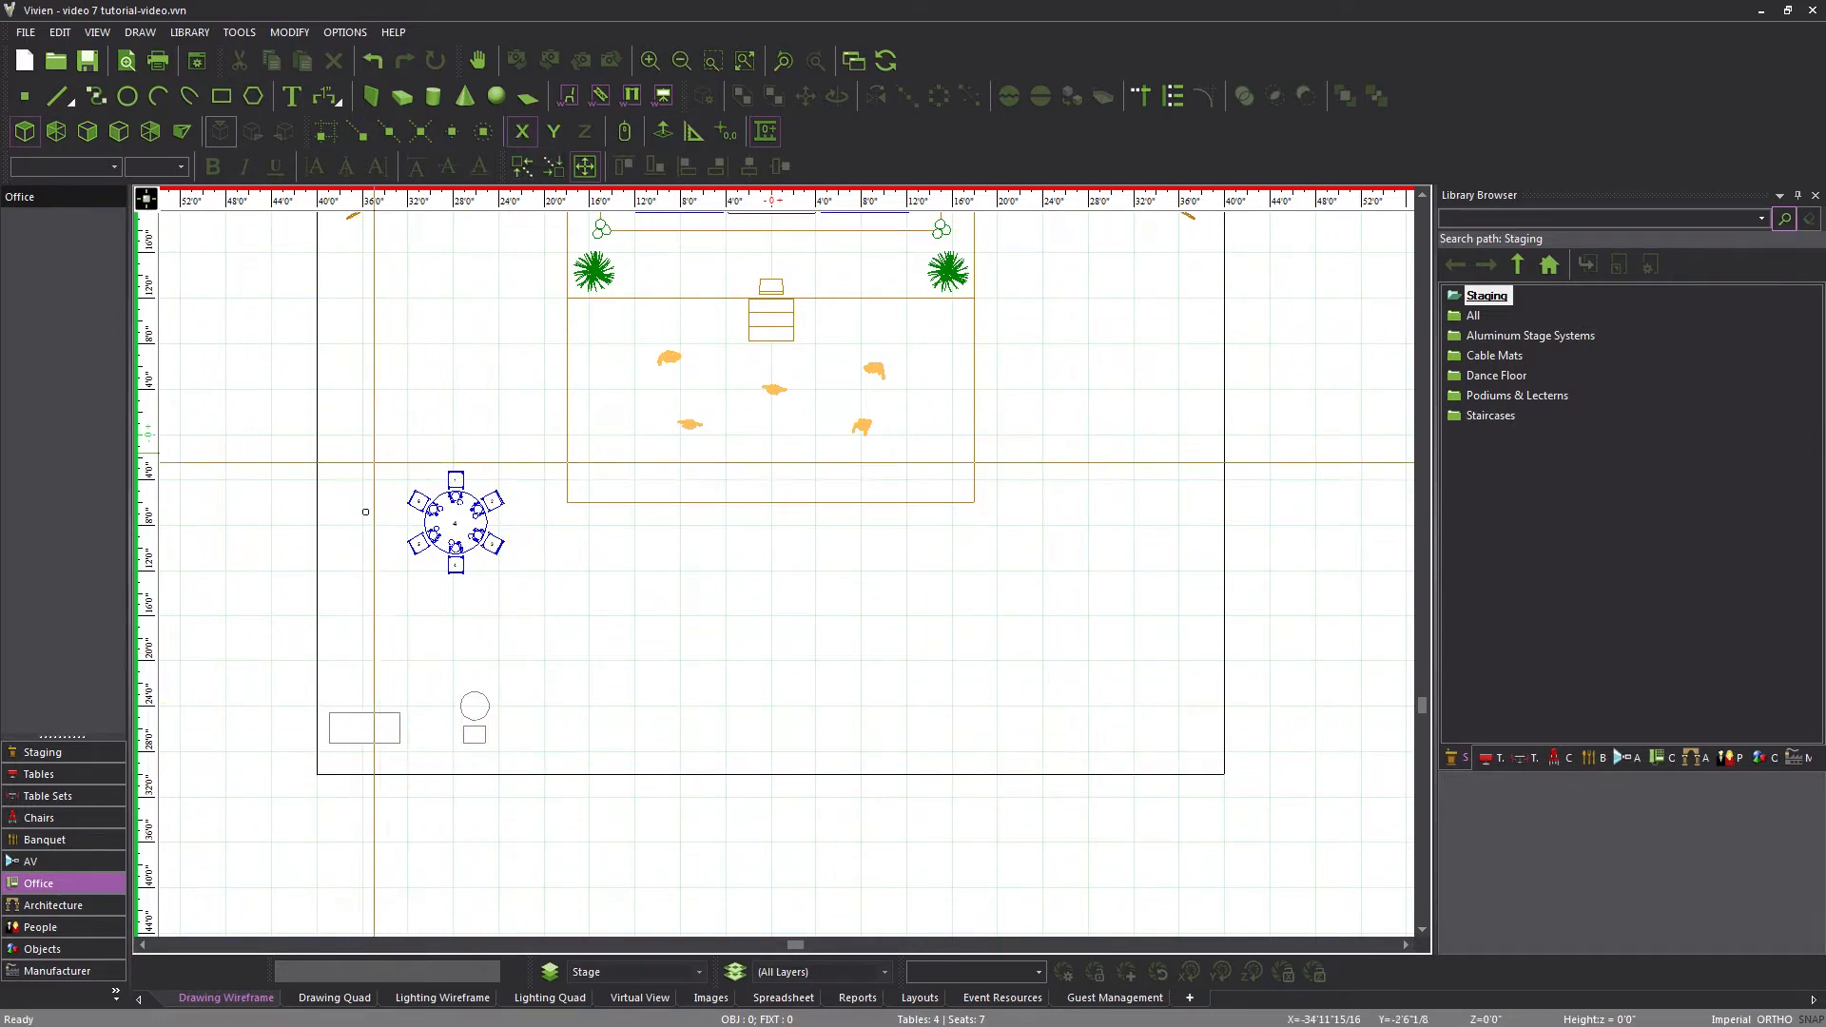
left_click(361, 728)
key("ctrl+c")
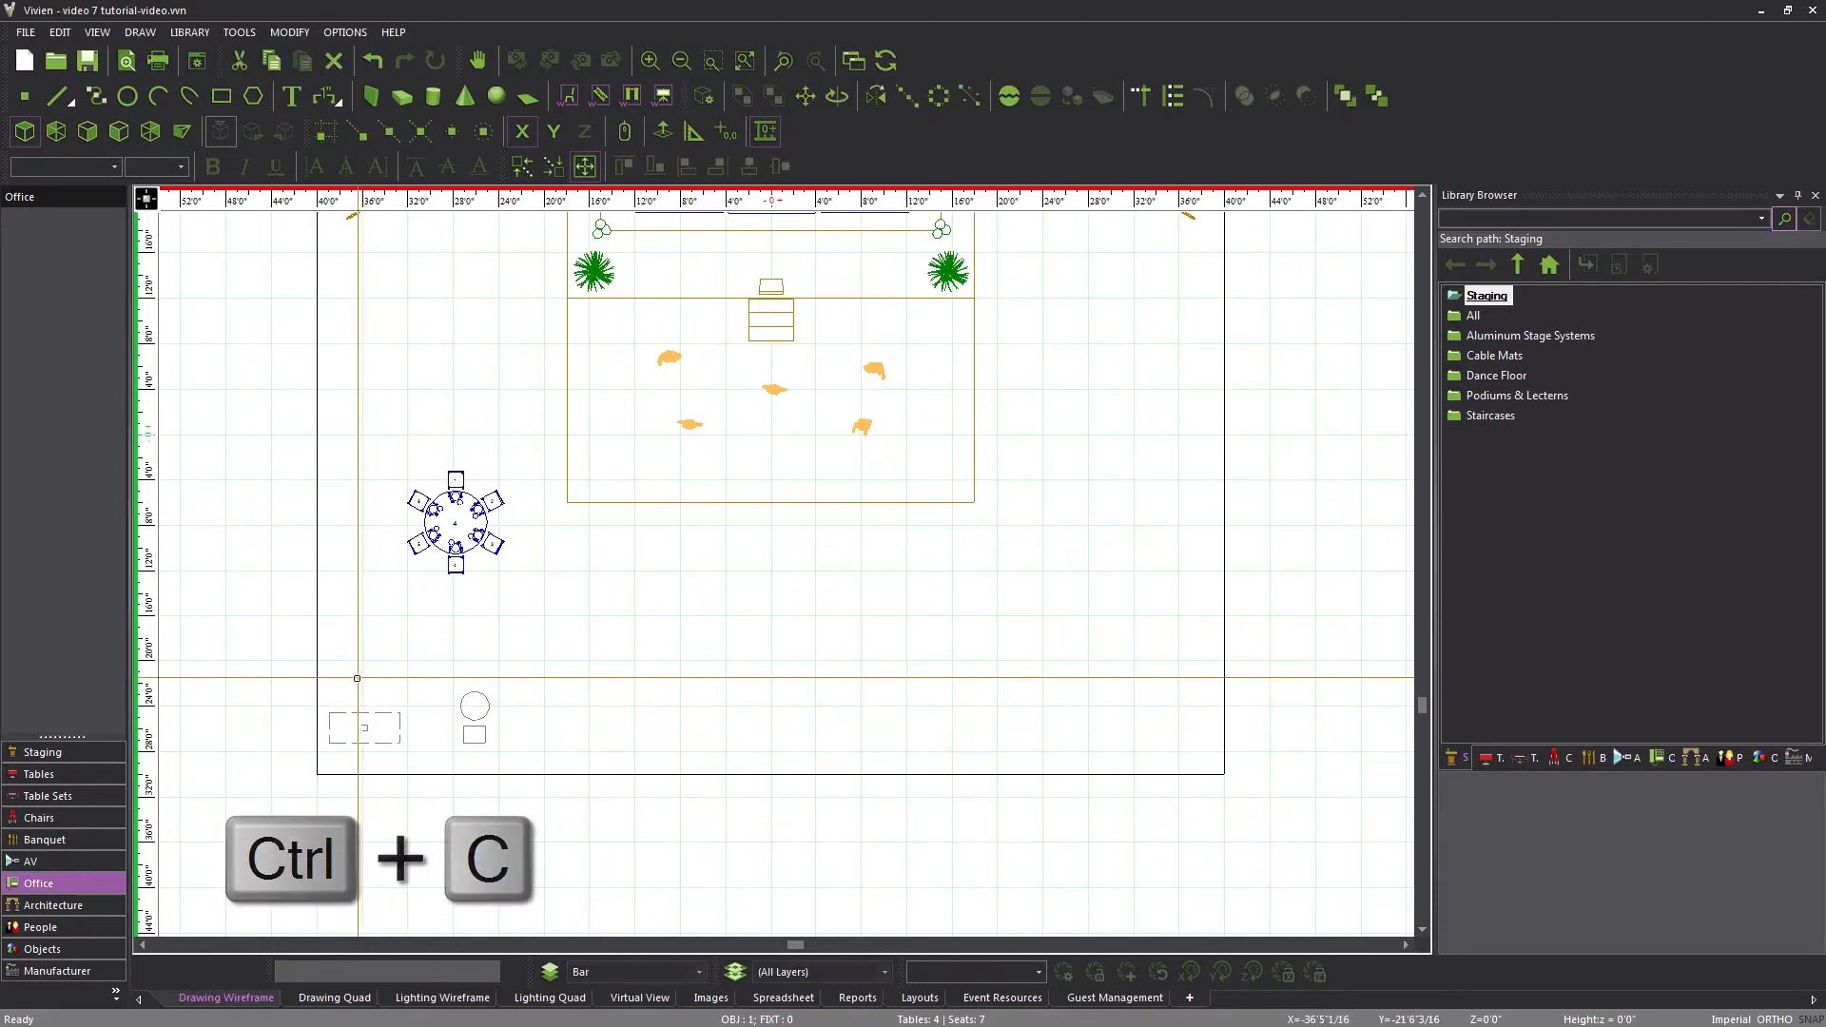
key("ctrl+v")
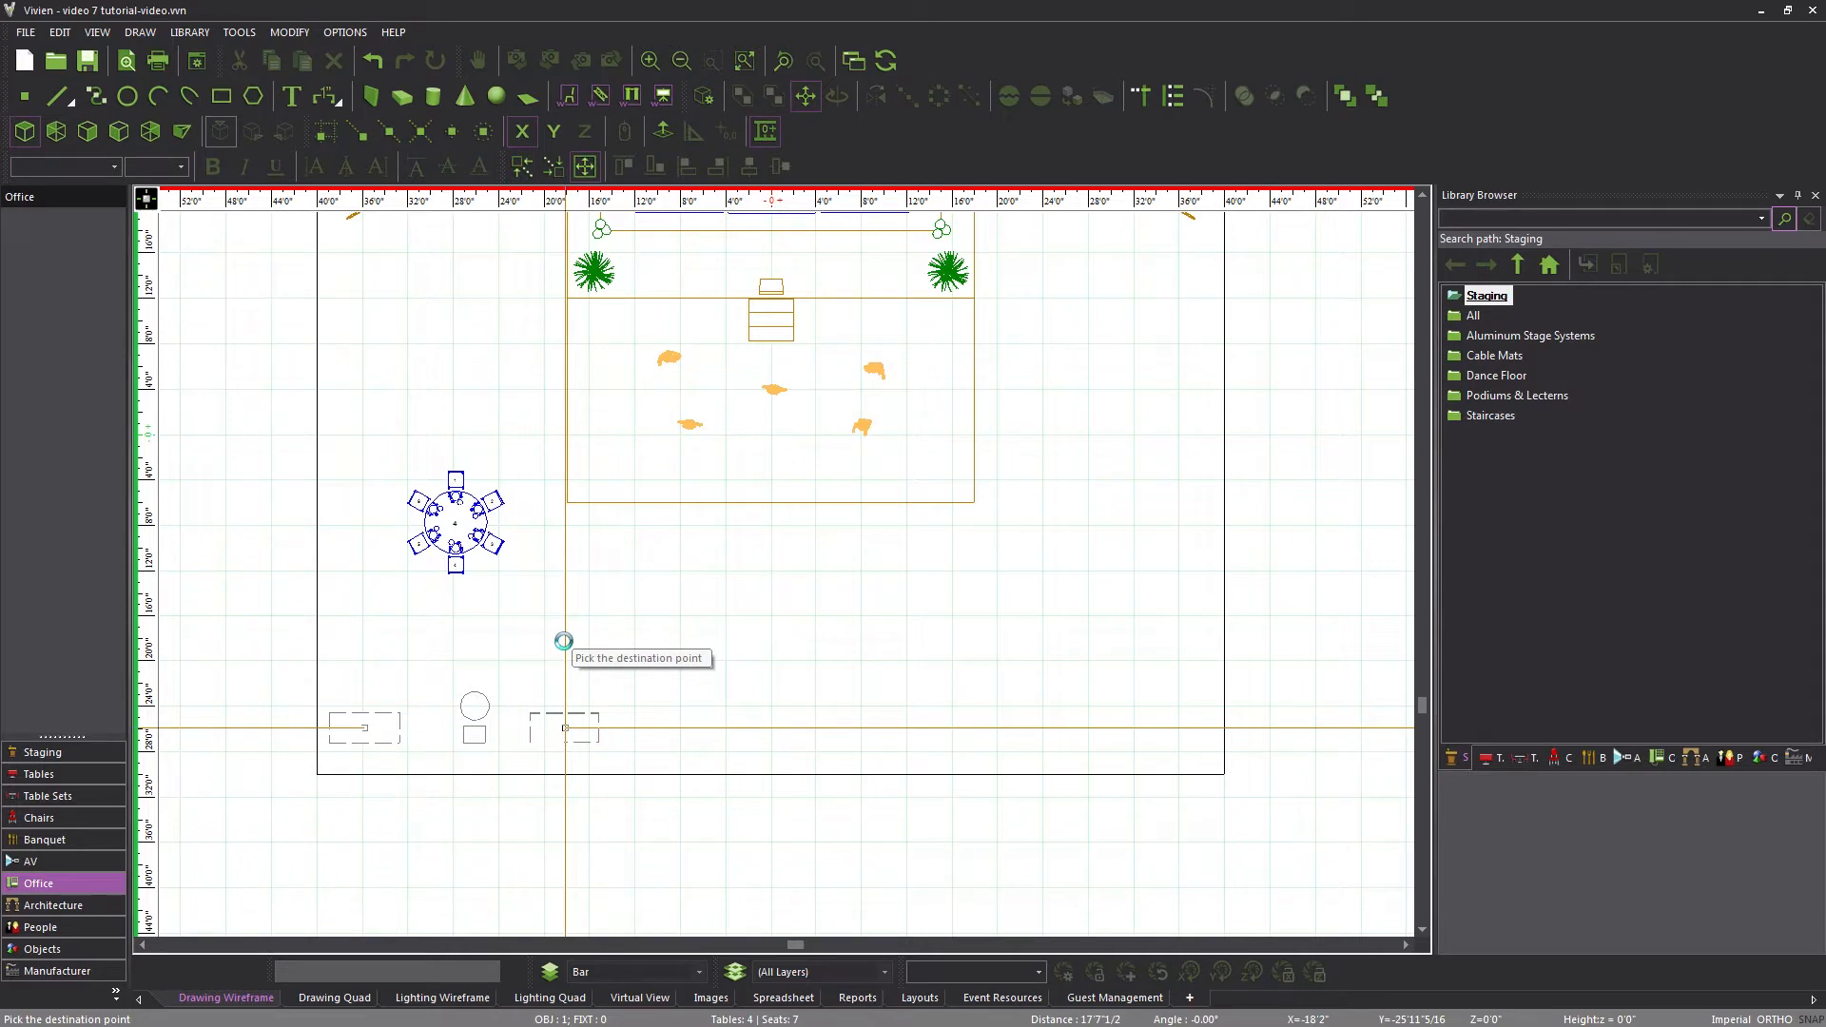
left_click(1172, 657)
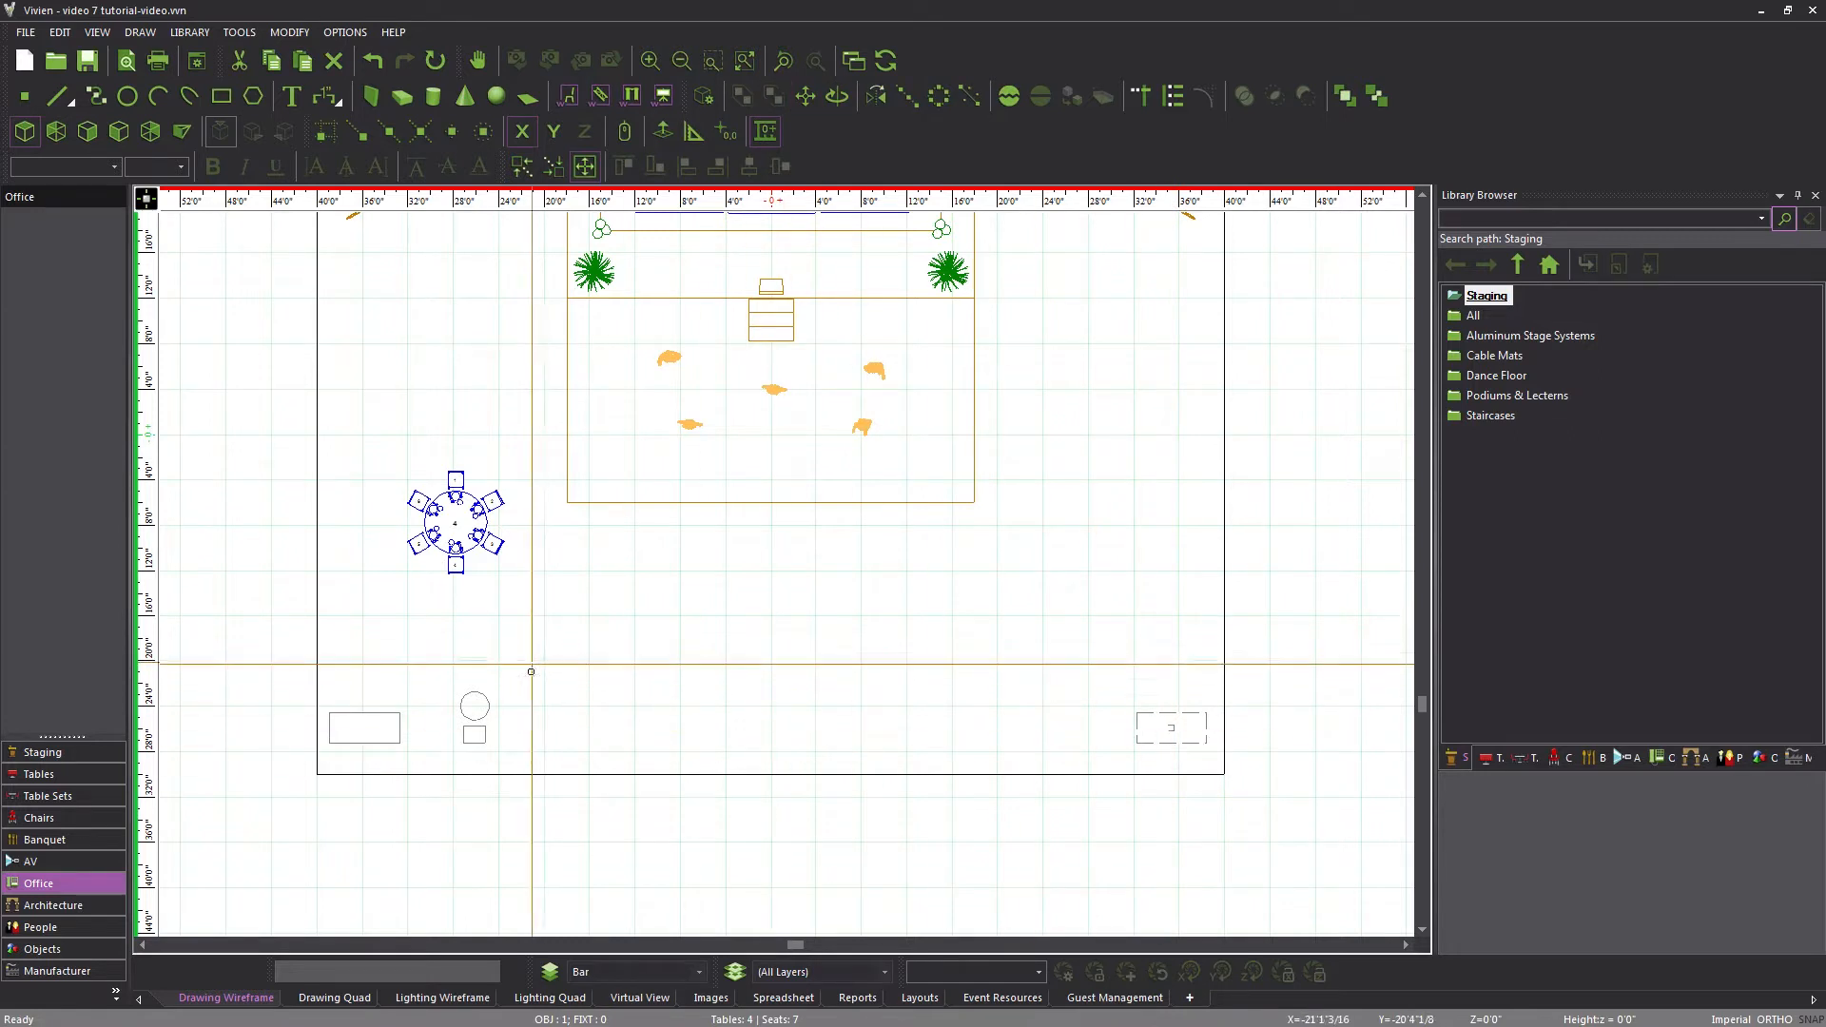
Duplicate the circular and small square bar objects together along the X axis, beside the copied rectangular bar object
left_click_drag(448, 758, 441, 775)
key("ctrl+c")
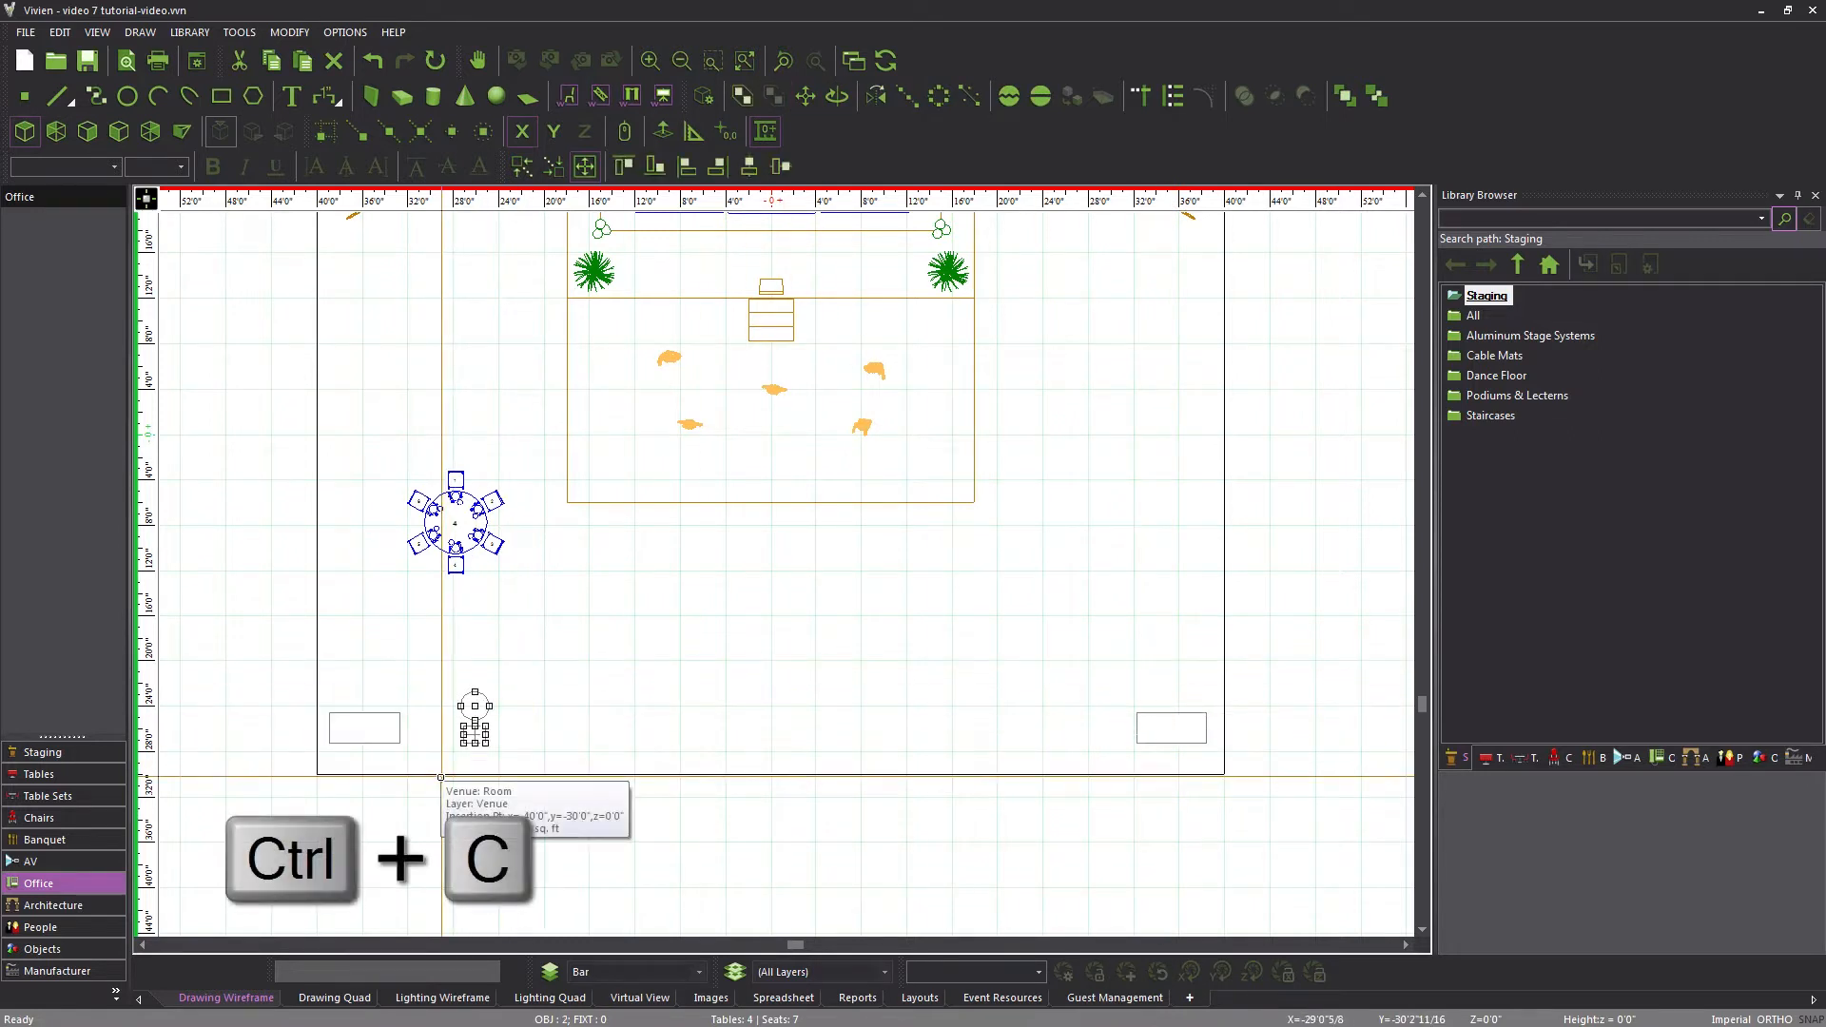
key("ctrl+v")
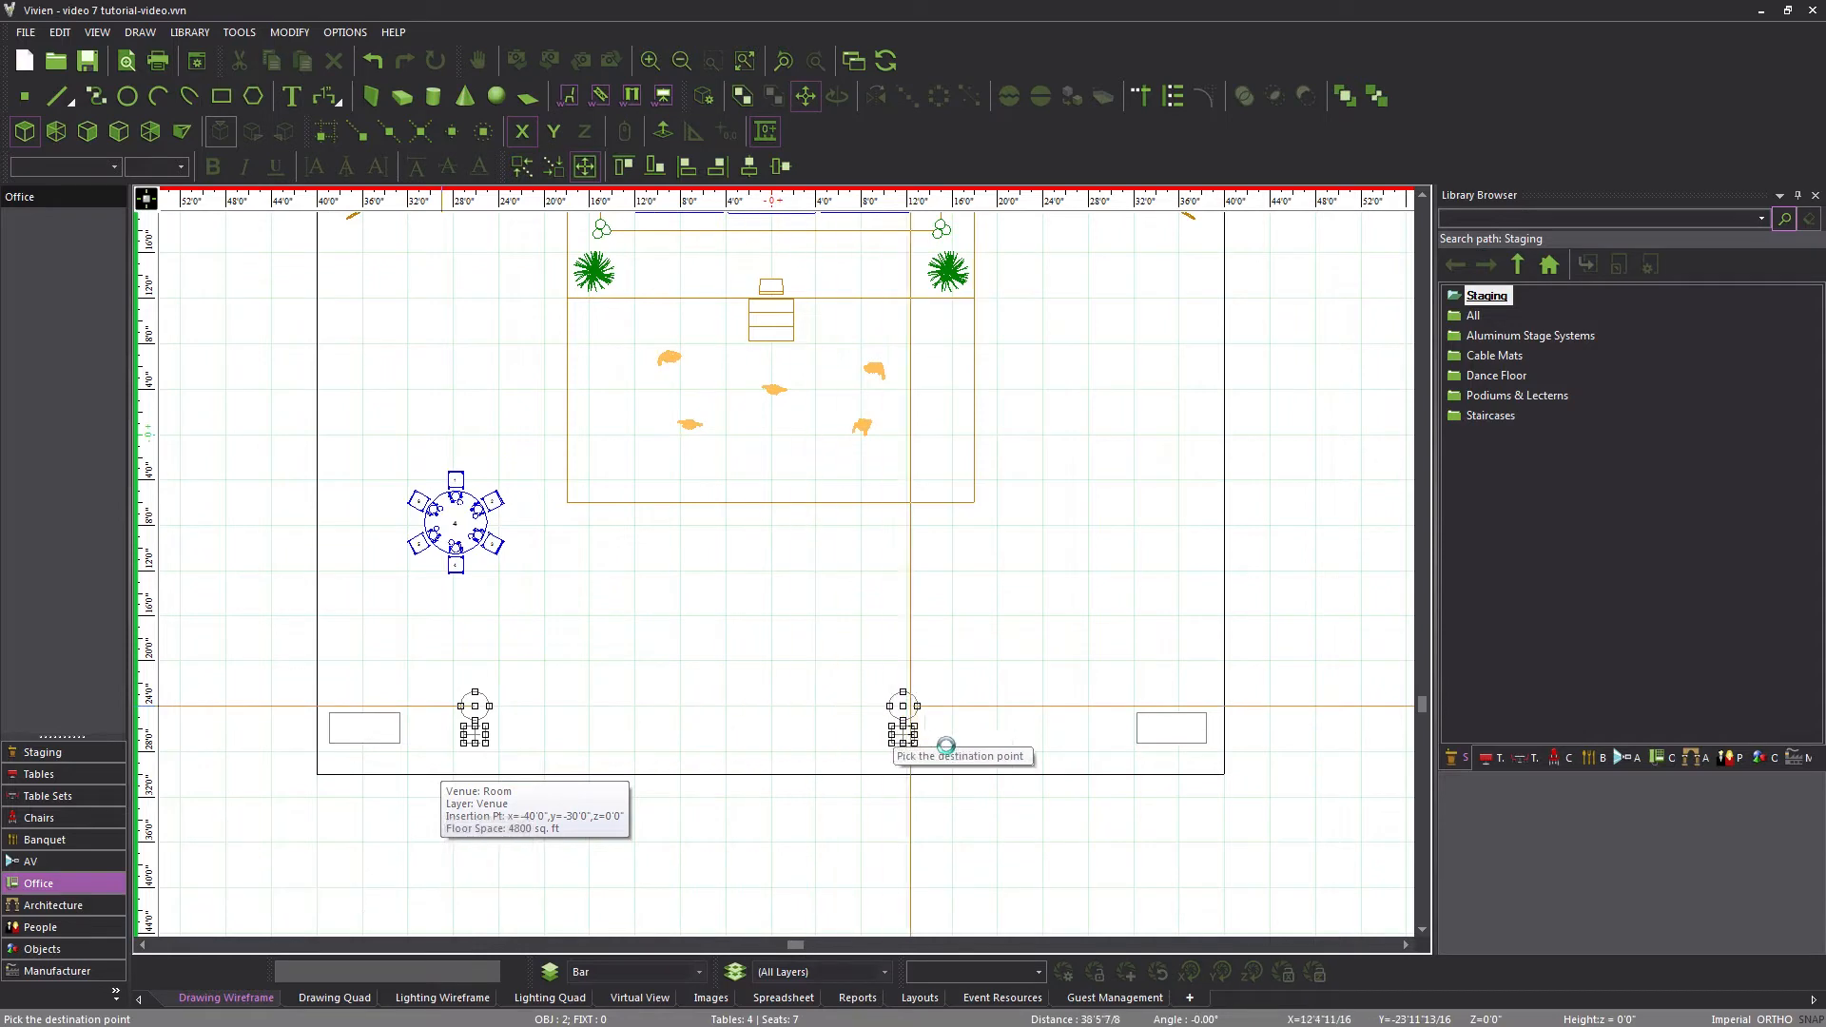
left_click(1102, 758)
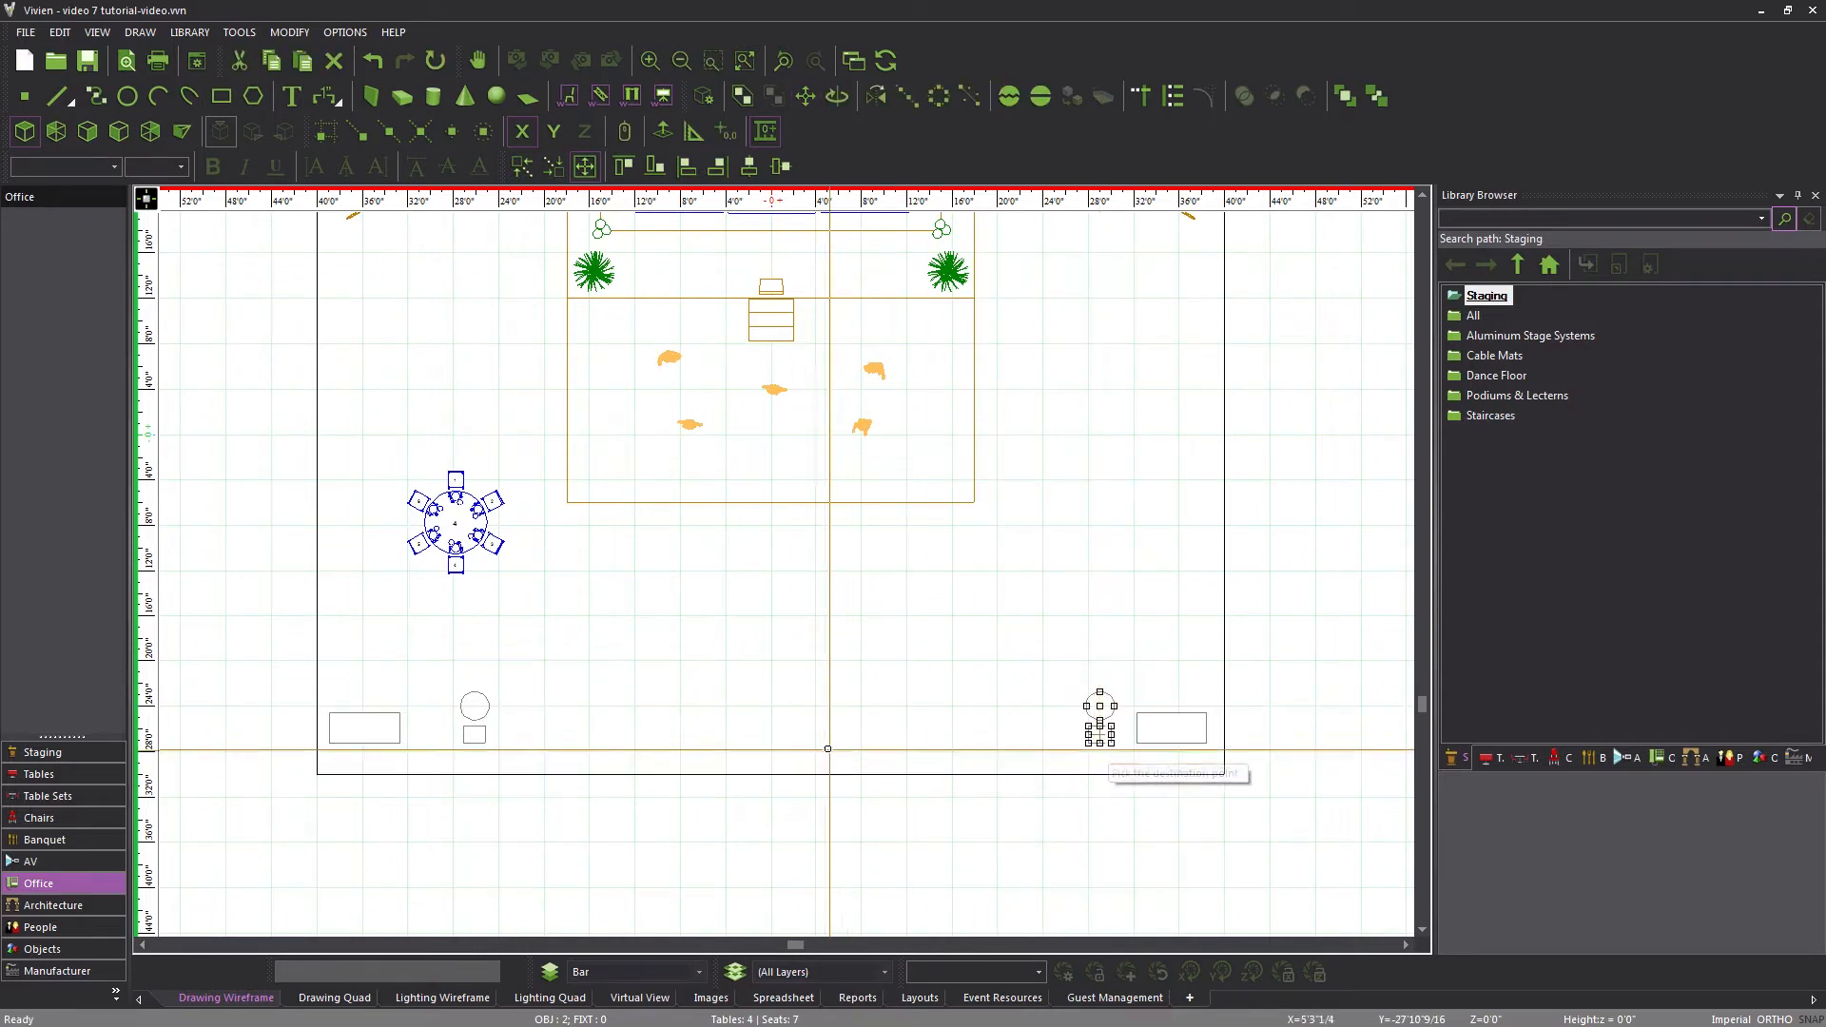
key("Escape")
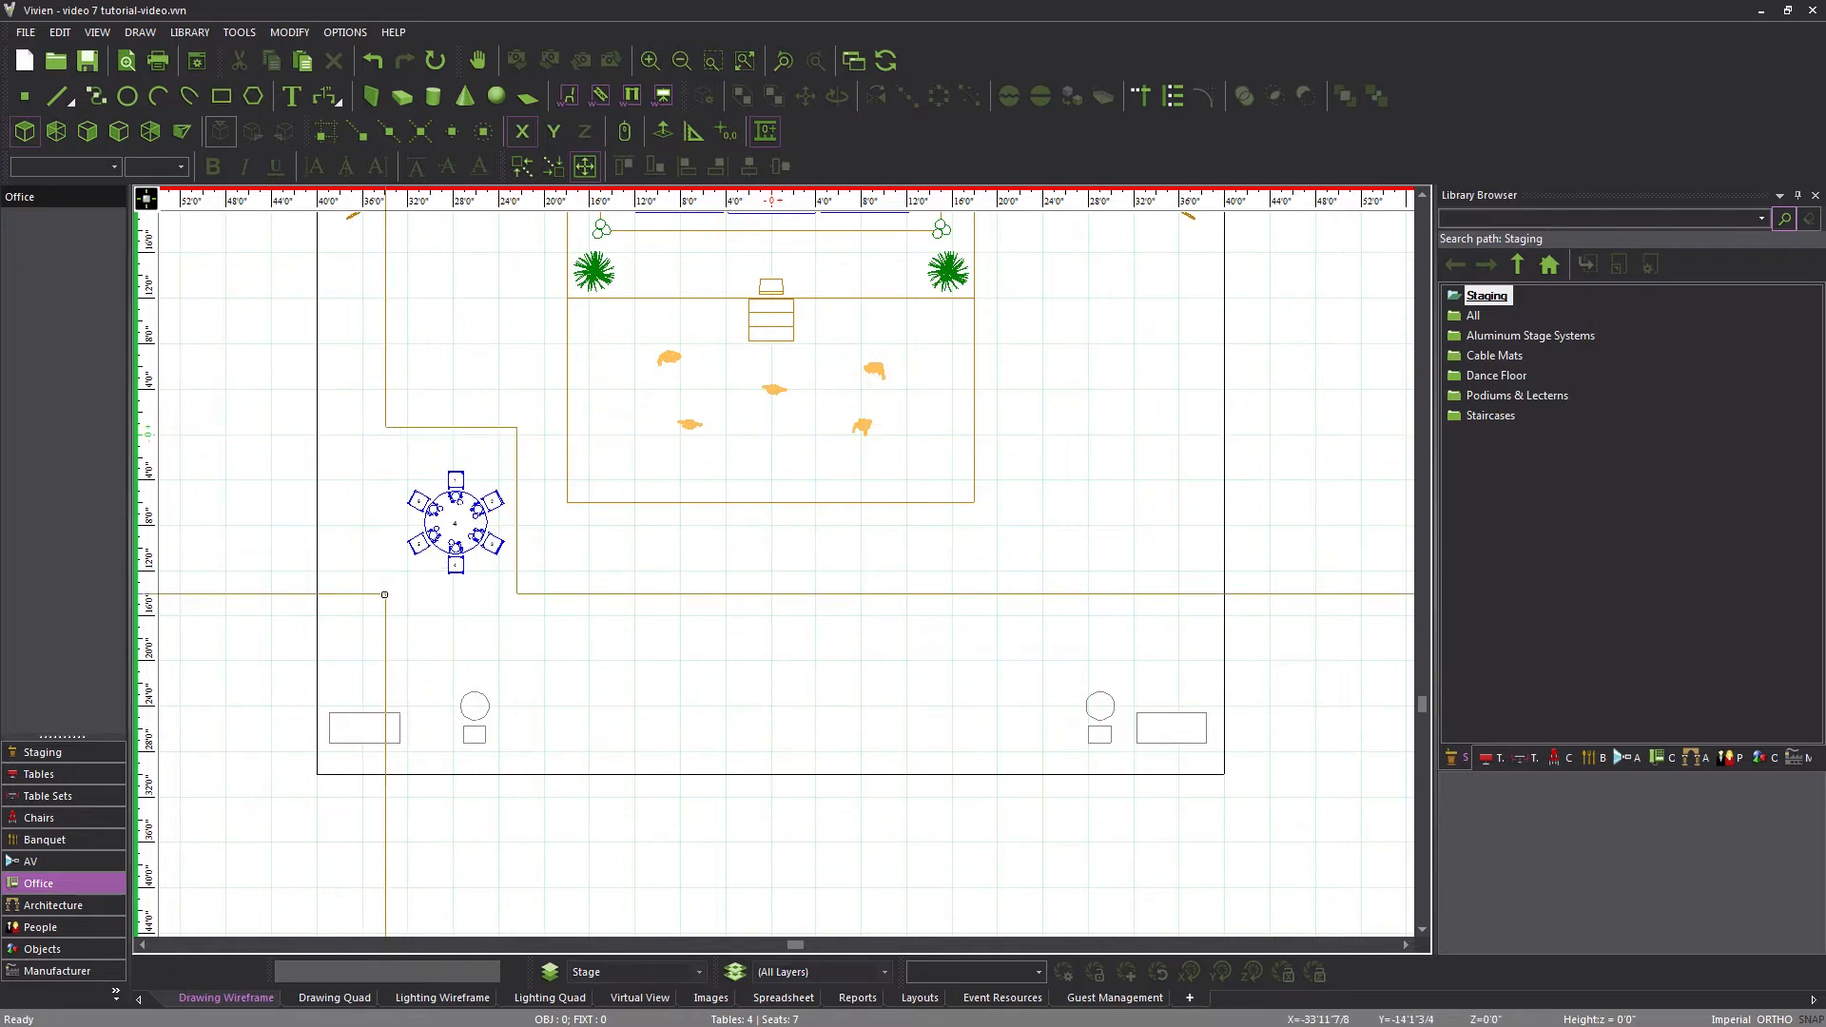
Copy the round table with its six chairs and paste it at coordinates 0,0,0
left_click(385, 595)
key("ctrl+v")
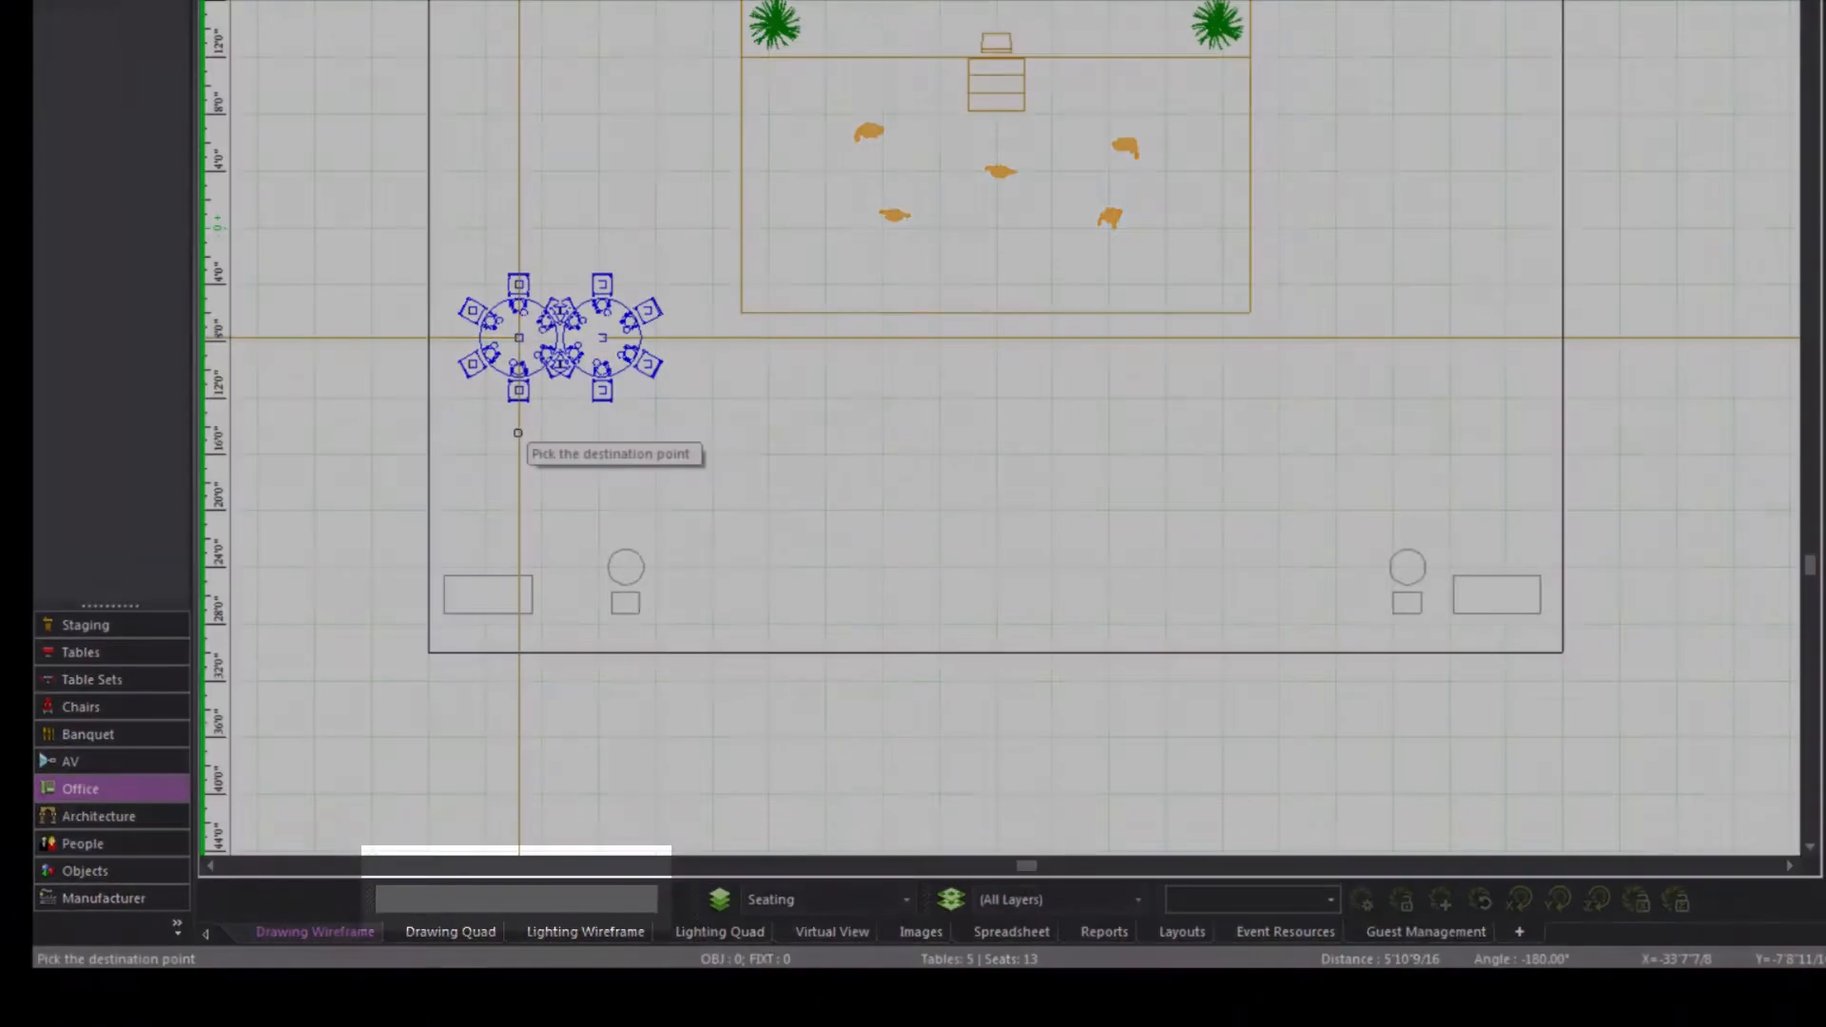
type("0,0,0")
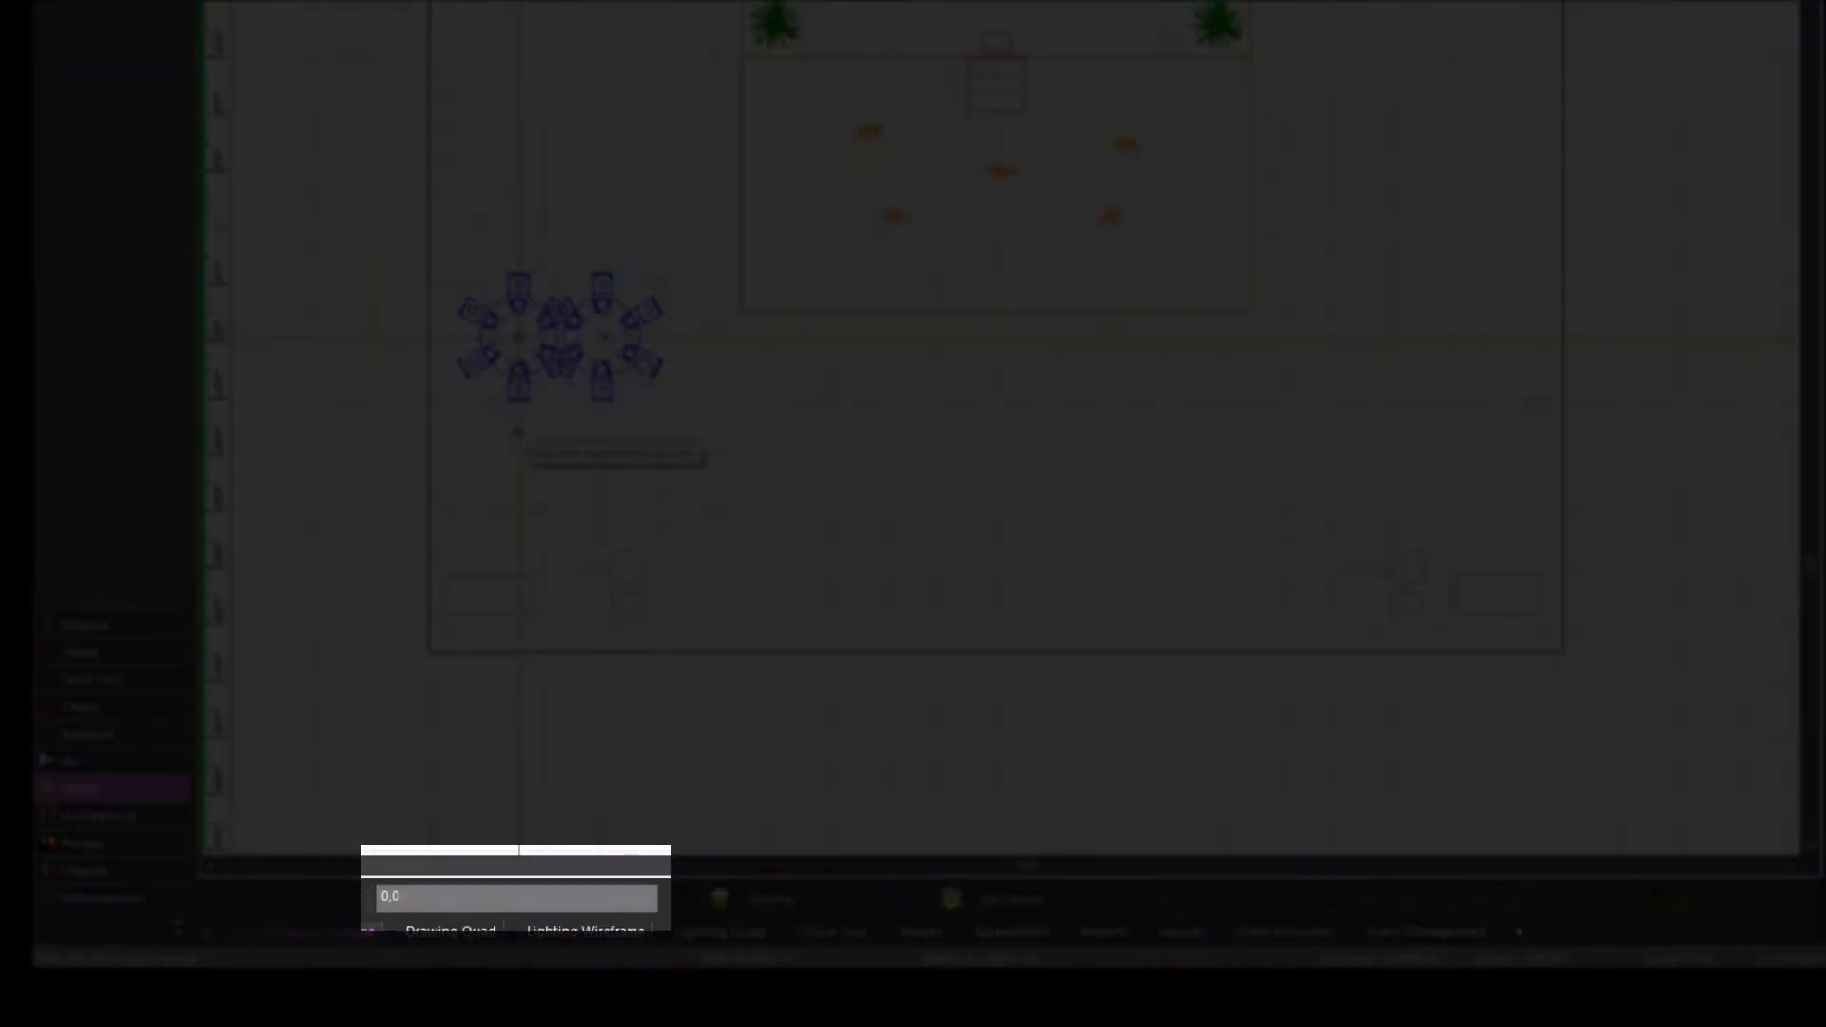
key("Return")
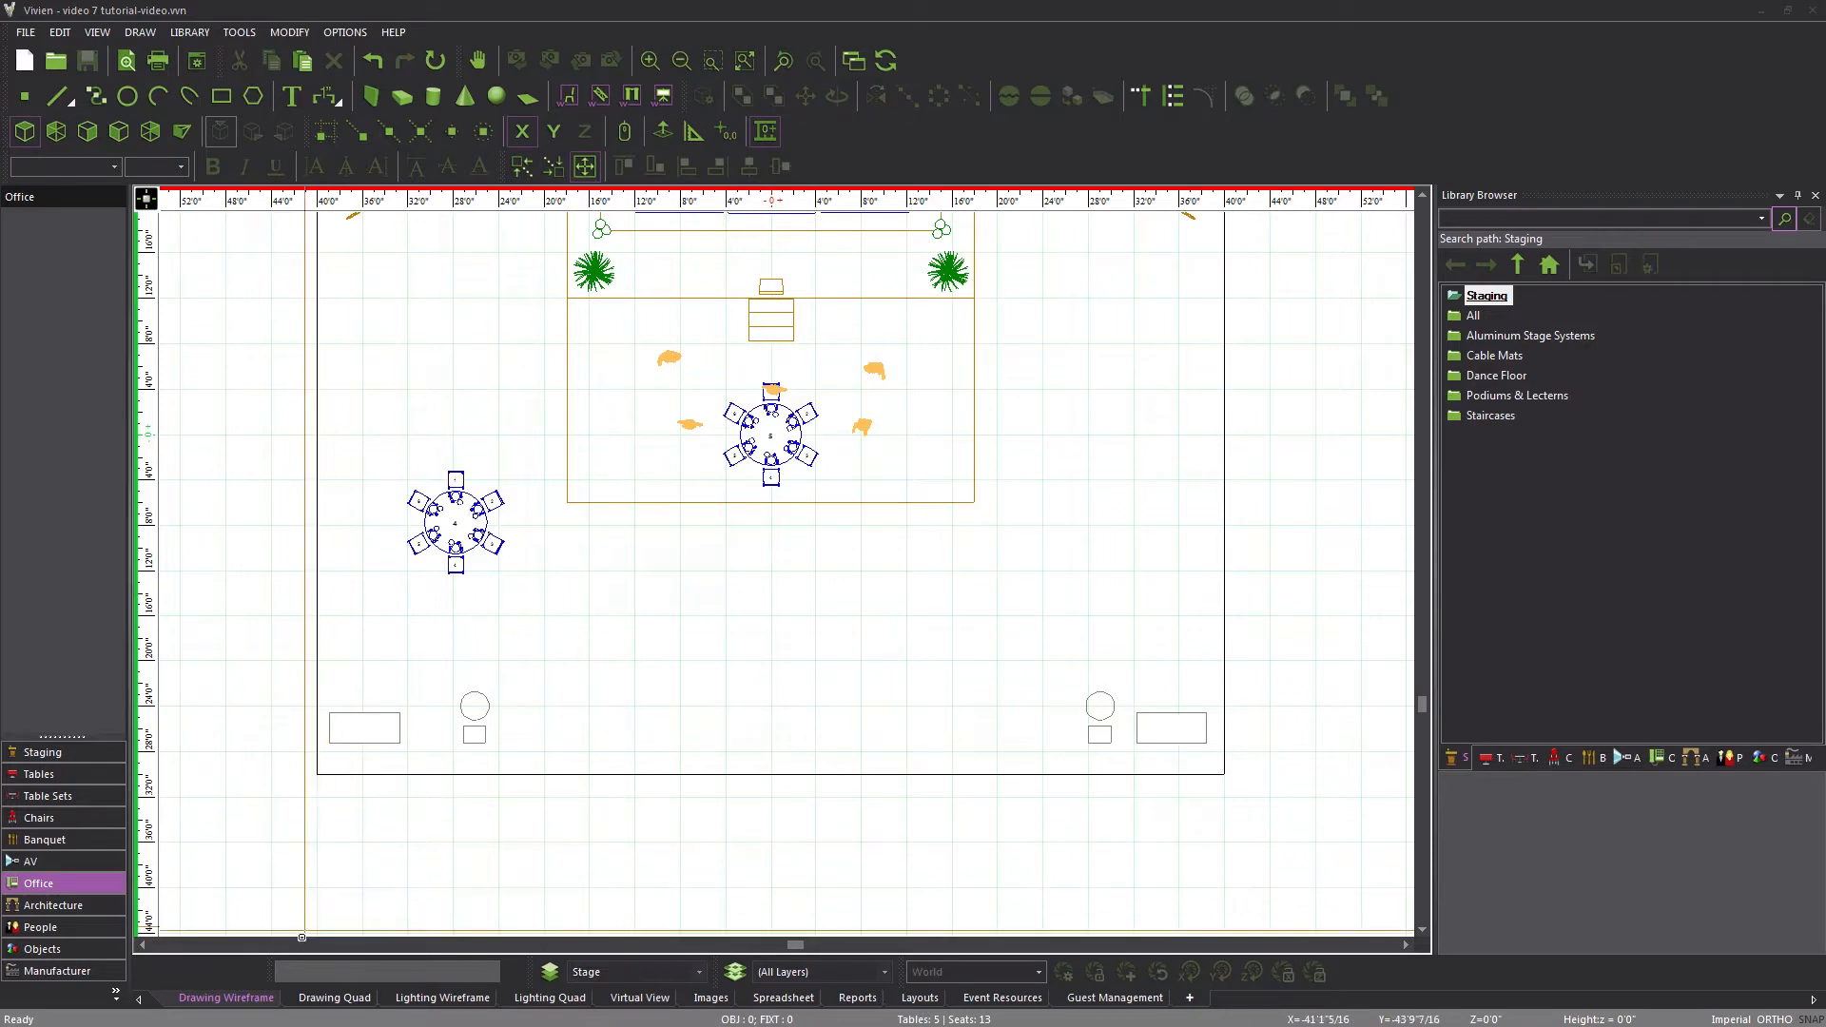
Switch to the four-pane drawing view and set the working height to 2
left_click(334, 998)
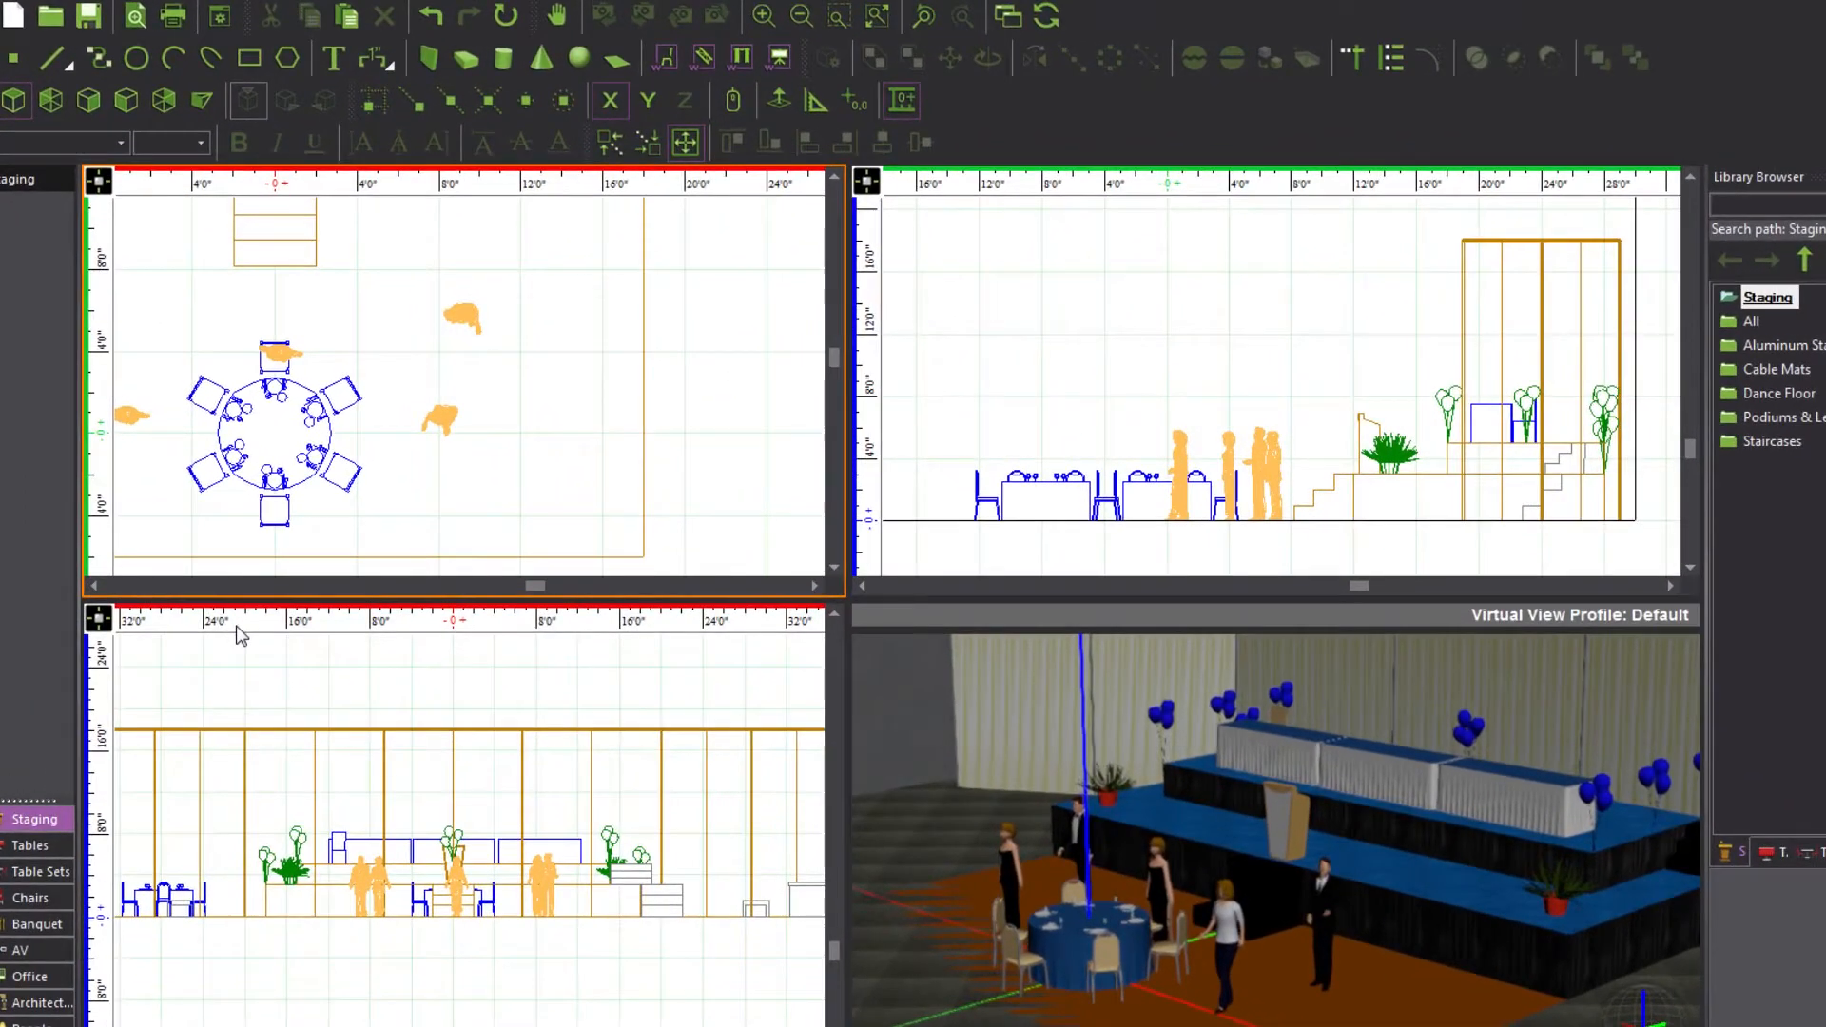
key("Tab")
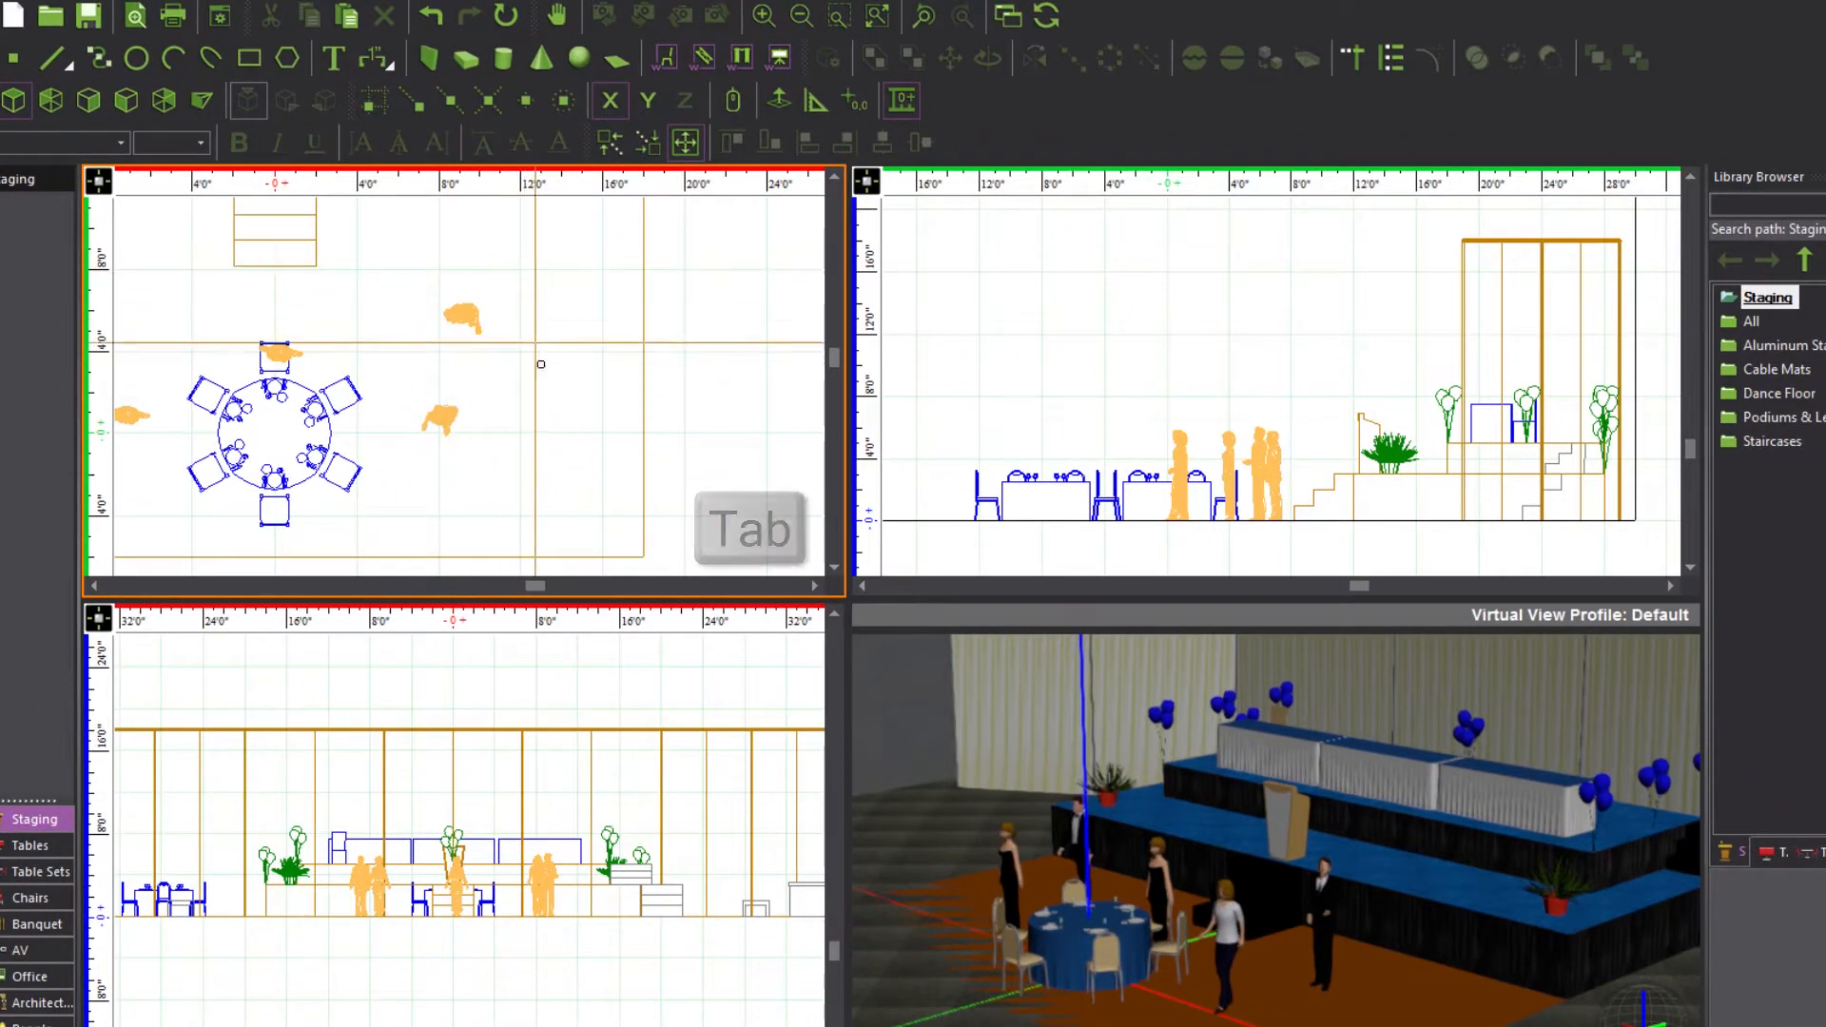
type("2")
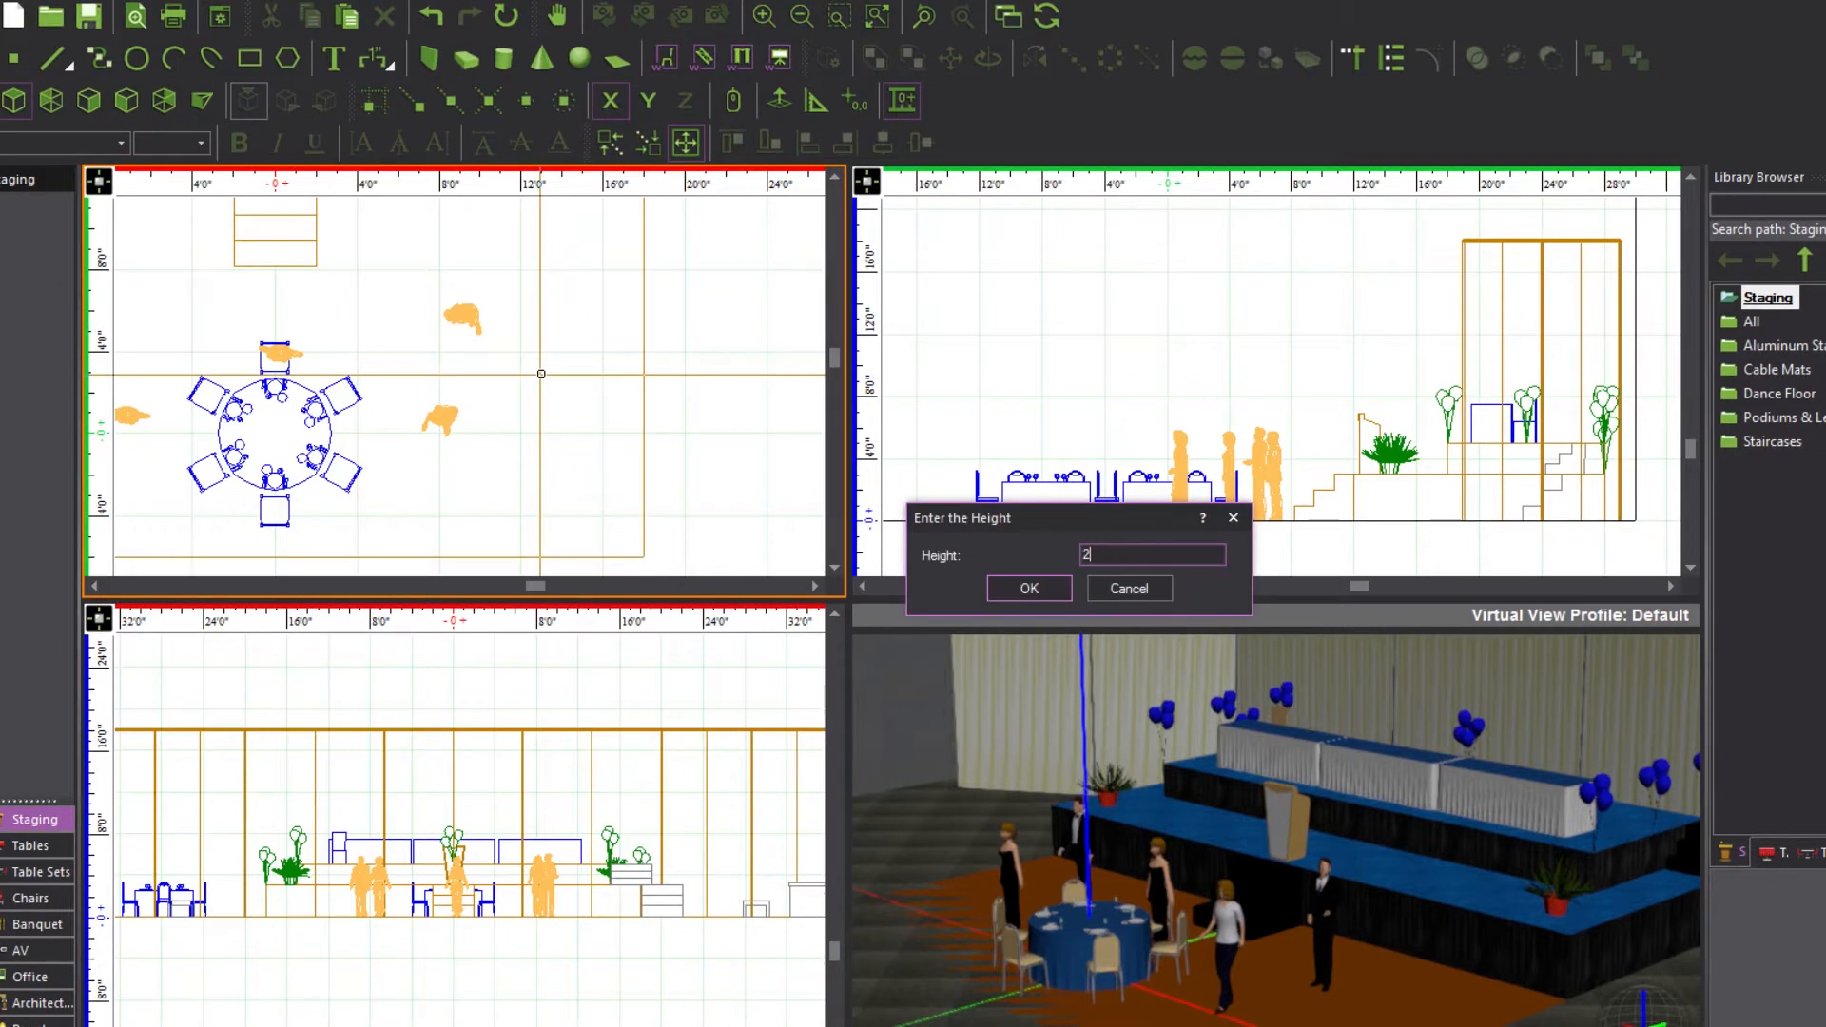
key("Return")
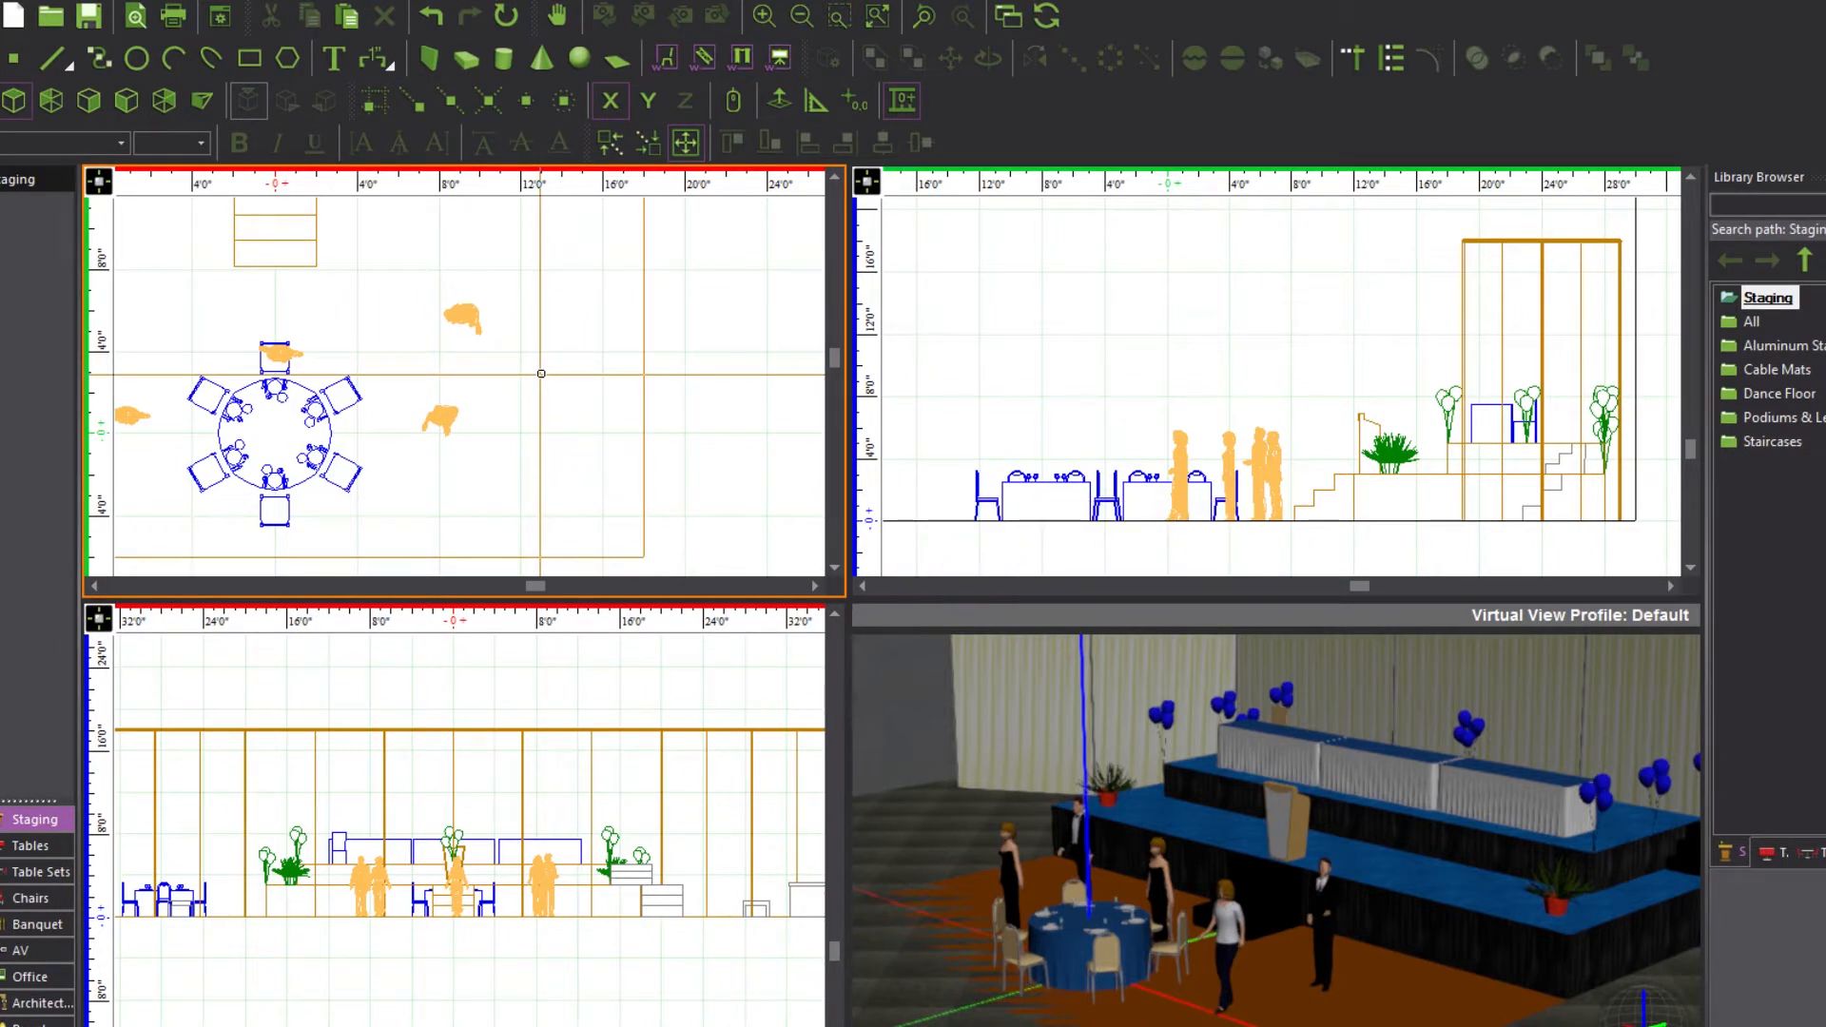
Duplicate the two people beside the round table along the locked X axis, about 6 ft towards the dance floor's edge
left_click(444, 468)
key("m")
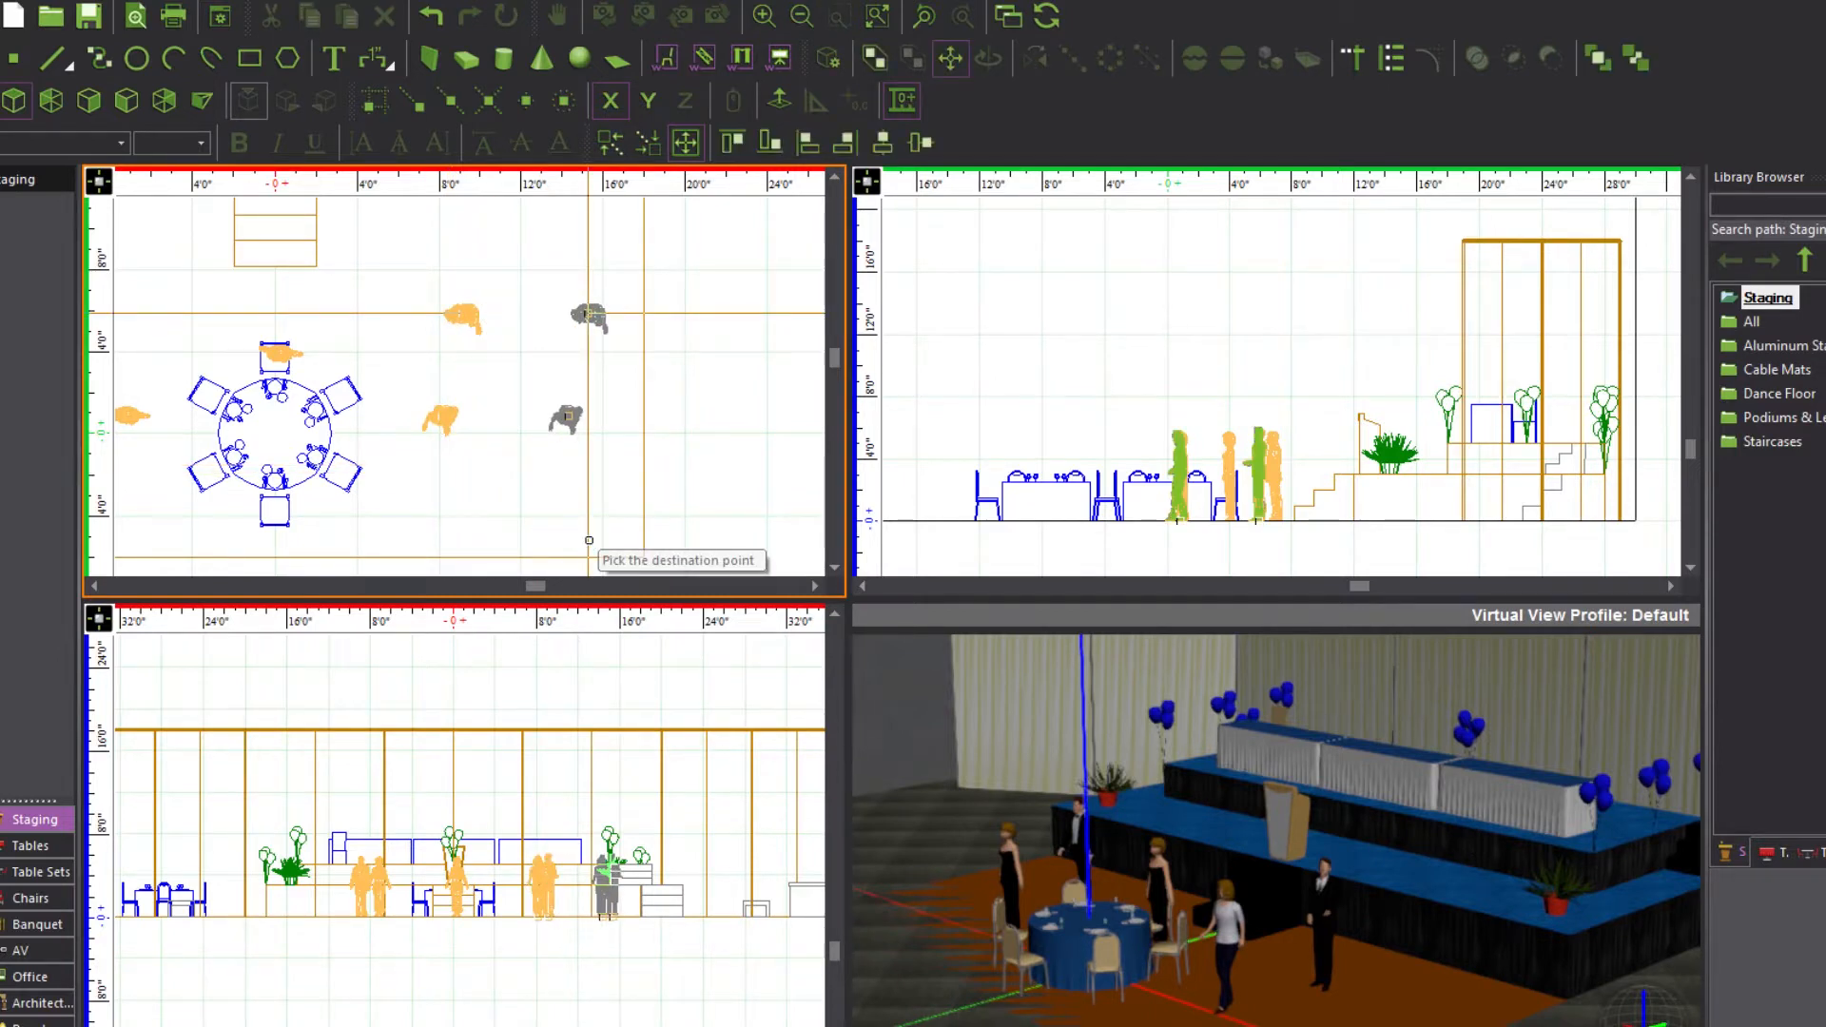
left_click(588, 540)
mouse_move(1304, 845)
left_mouse_down()
mouse_move(1296, 800)
mouse_move(1313, 824)
left_mouse_up()
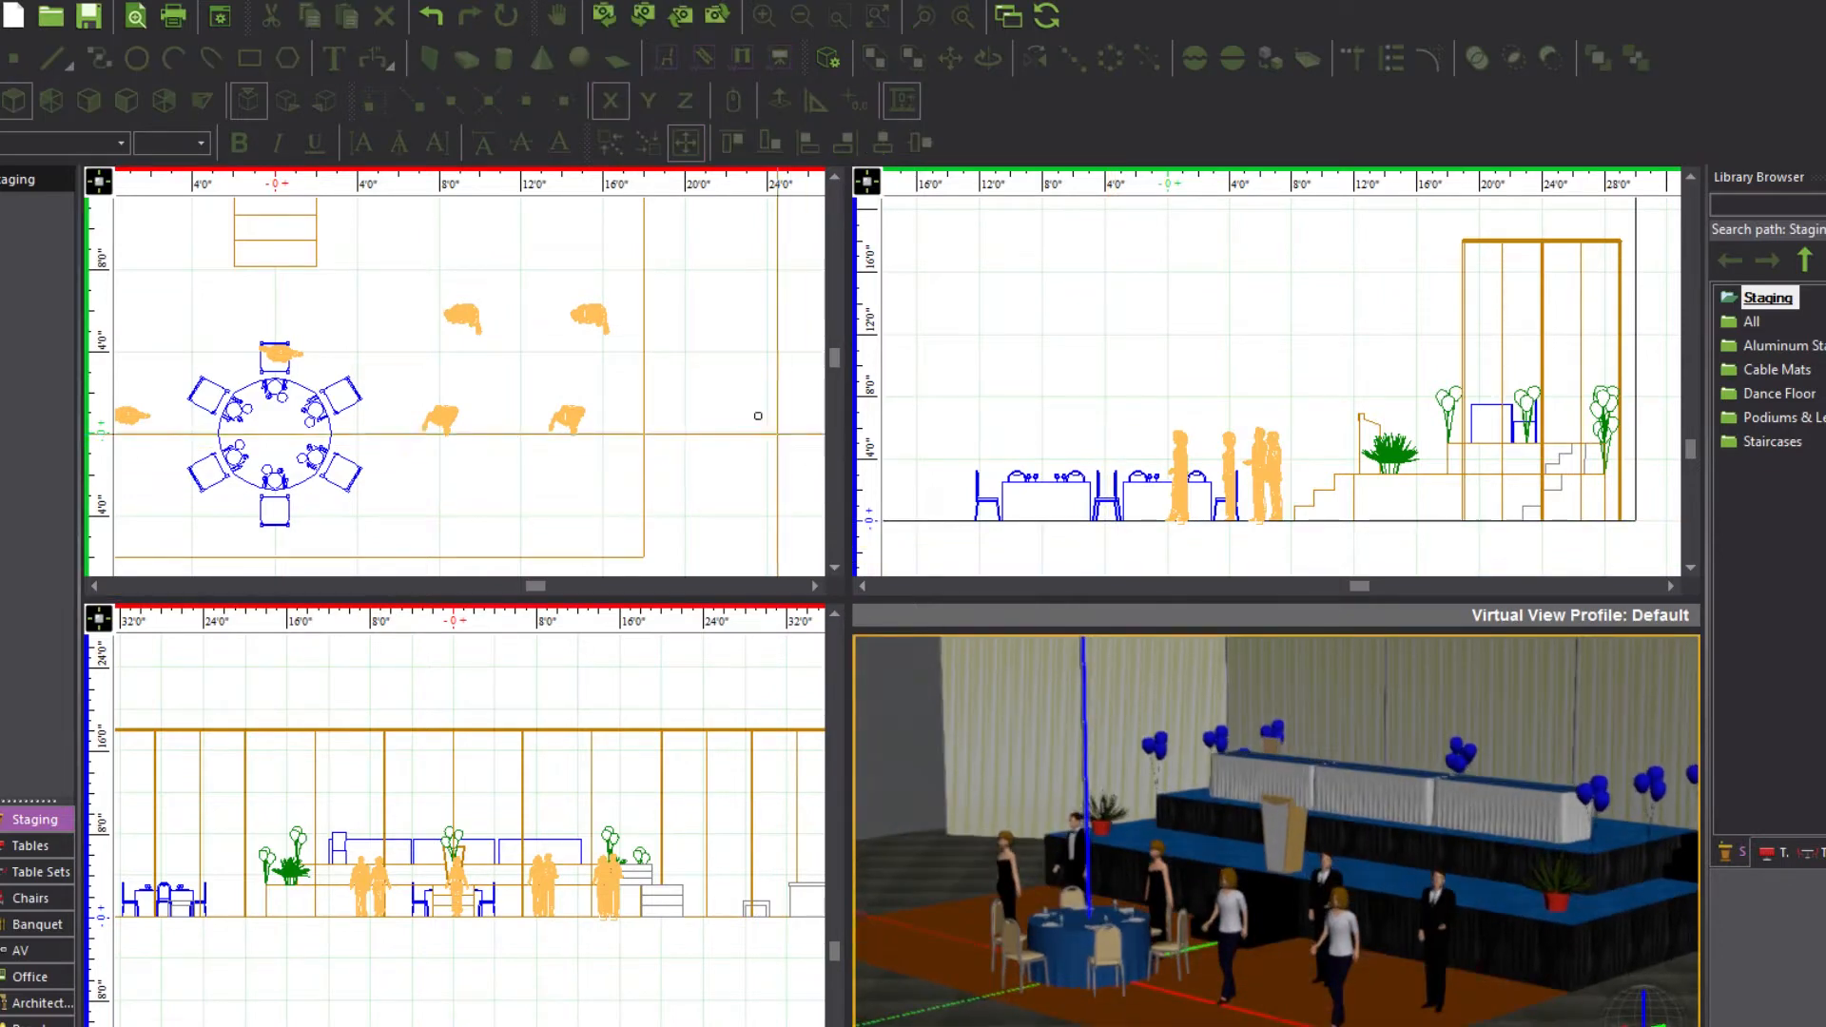
Release the X axis lock and try pasting a copy of the two duplicated people beyond the dance floor's edge at the working height
left_click(697, 276)
left_click(617, 111)
left_click_drag(630, 279, 537, 480)
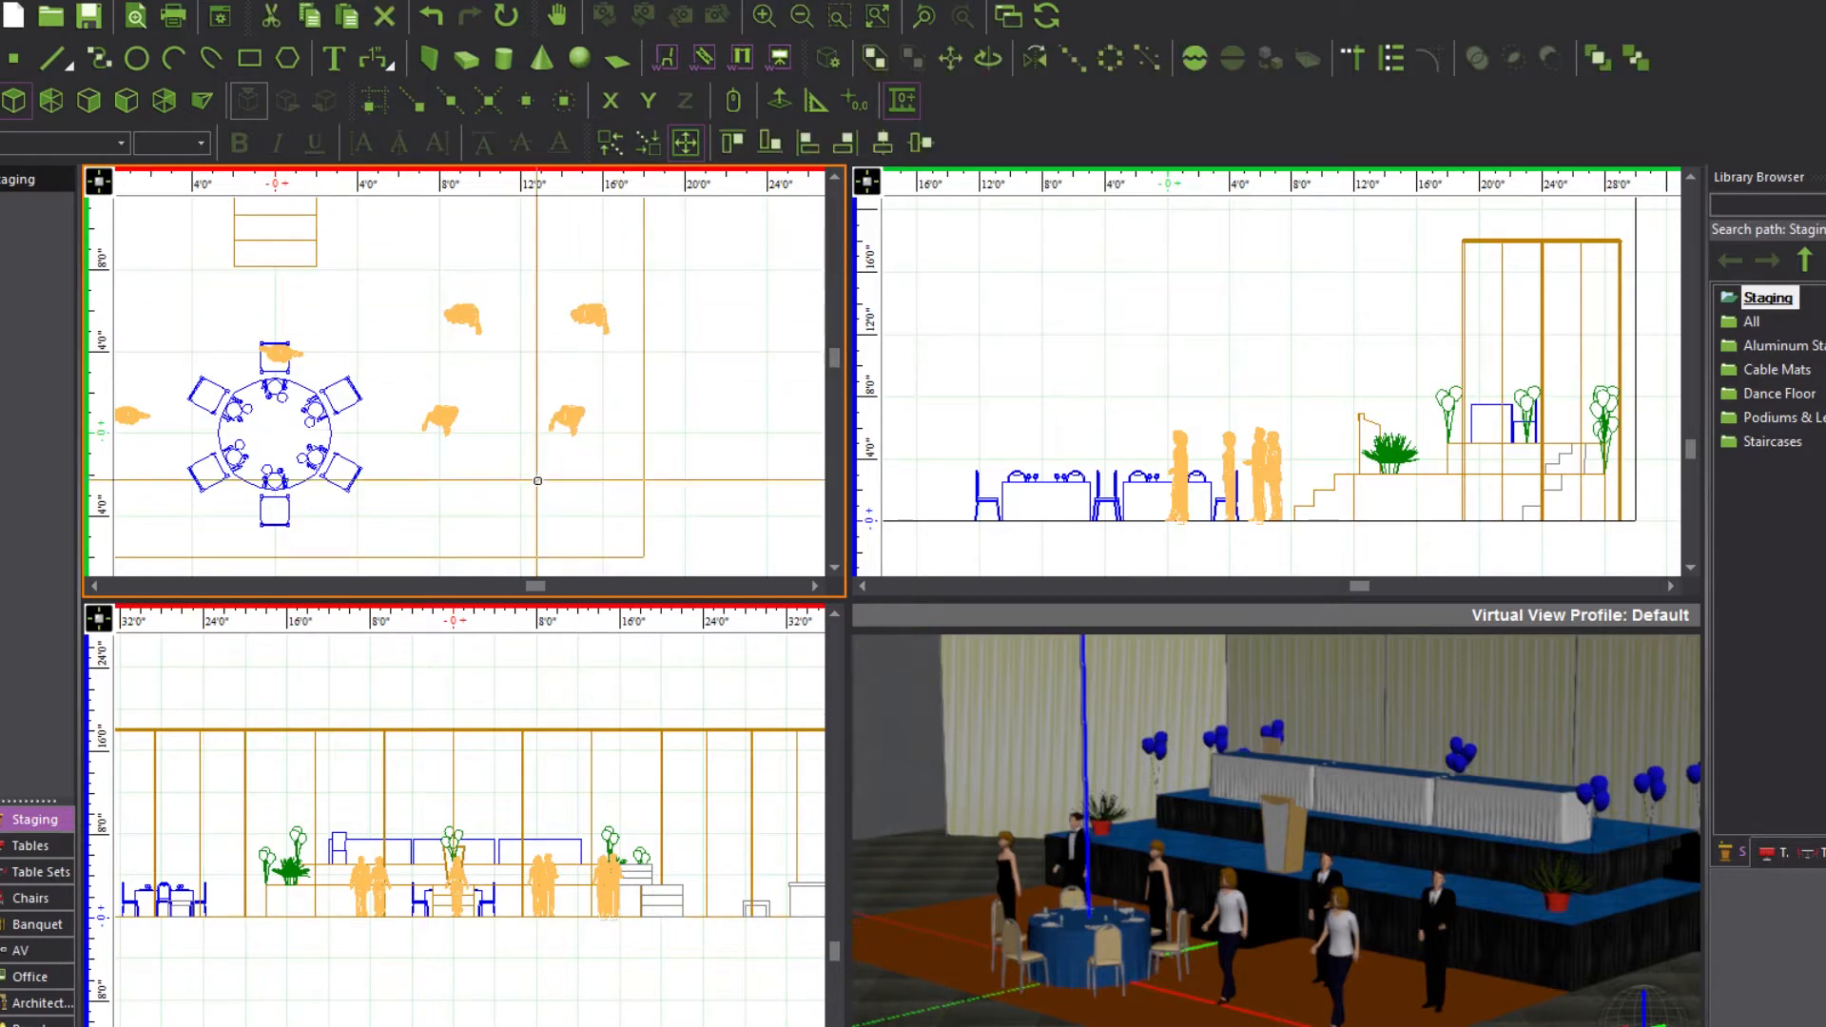
key("ctrl+c")
key("ctrl+v")
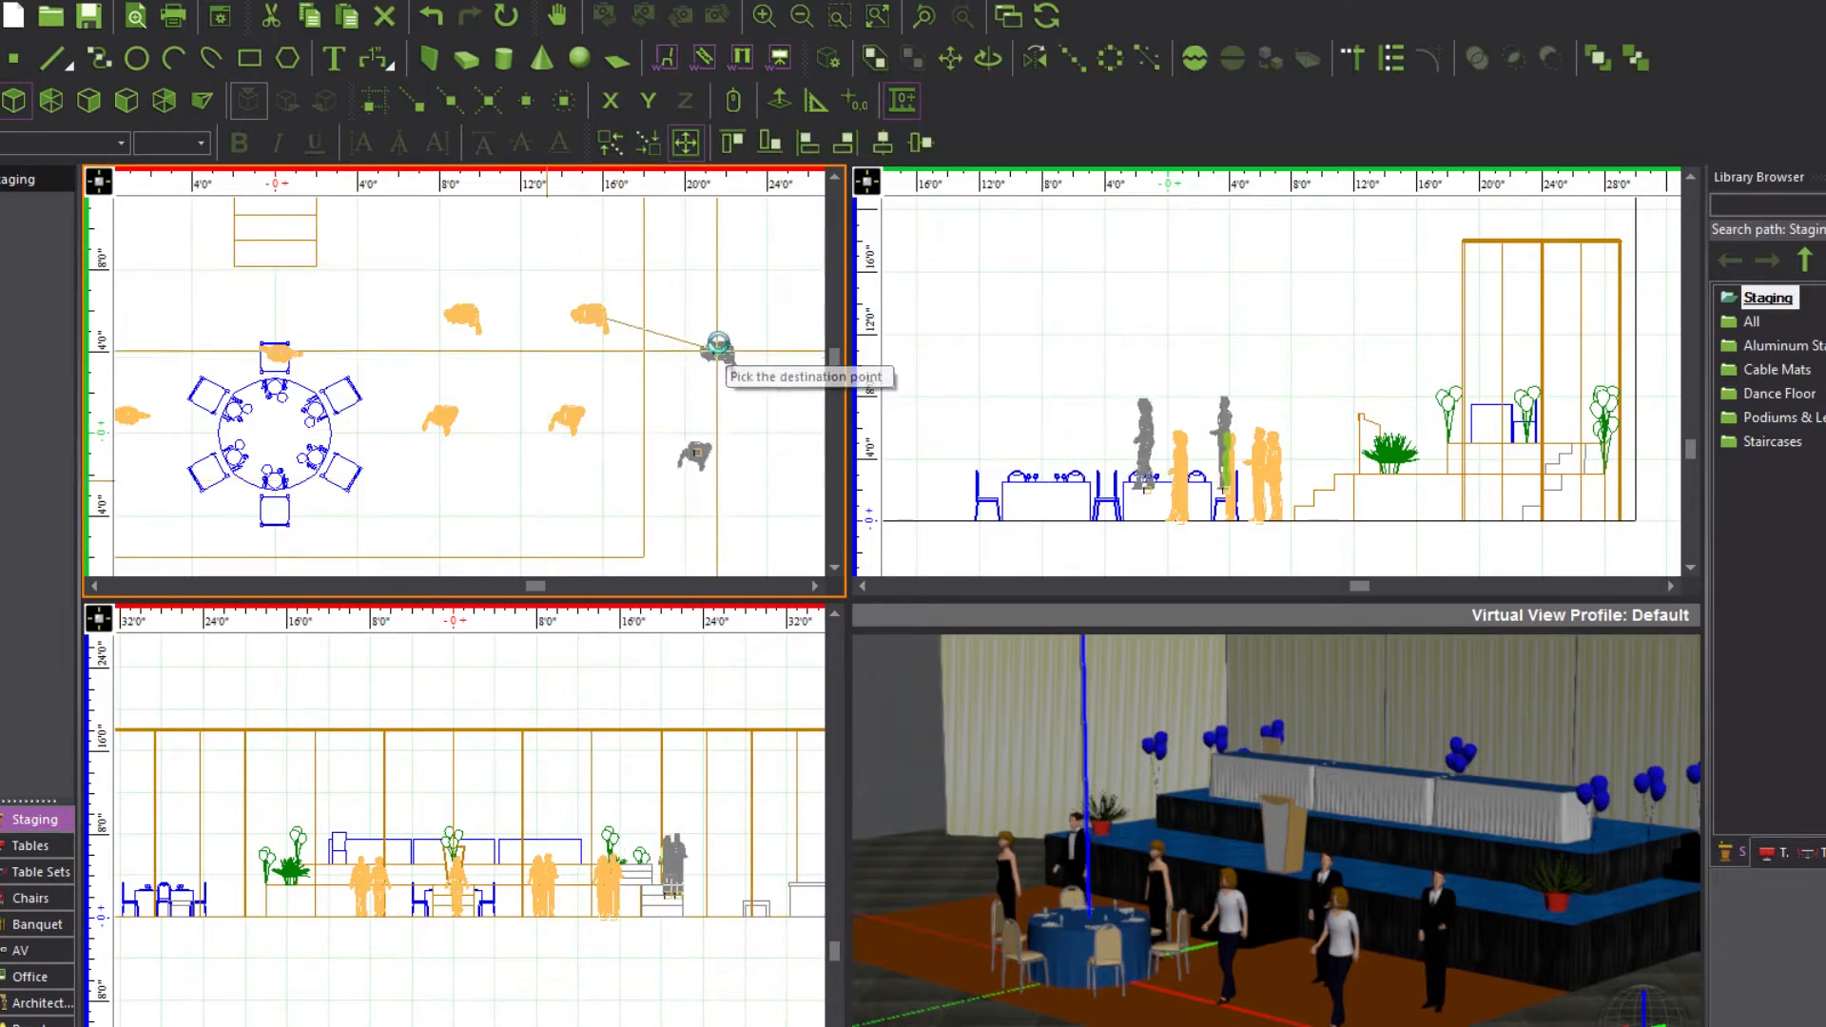
left_click(720, 353)
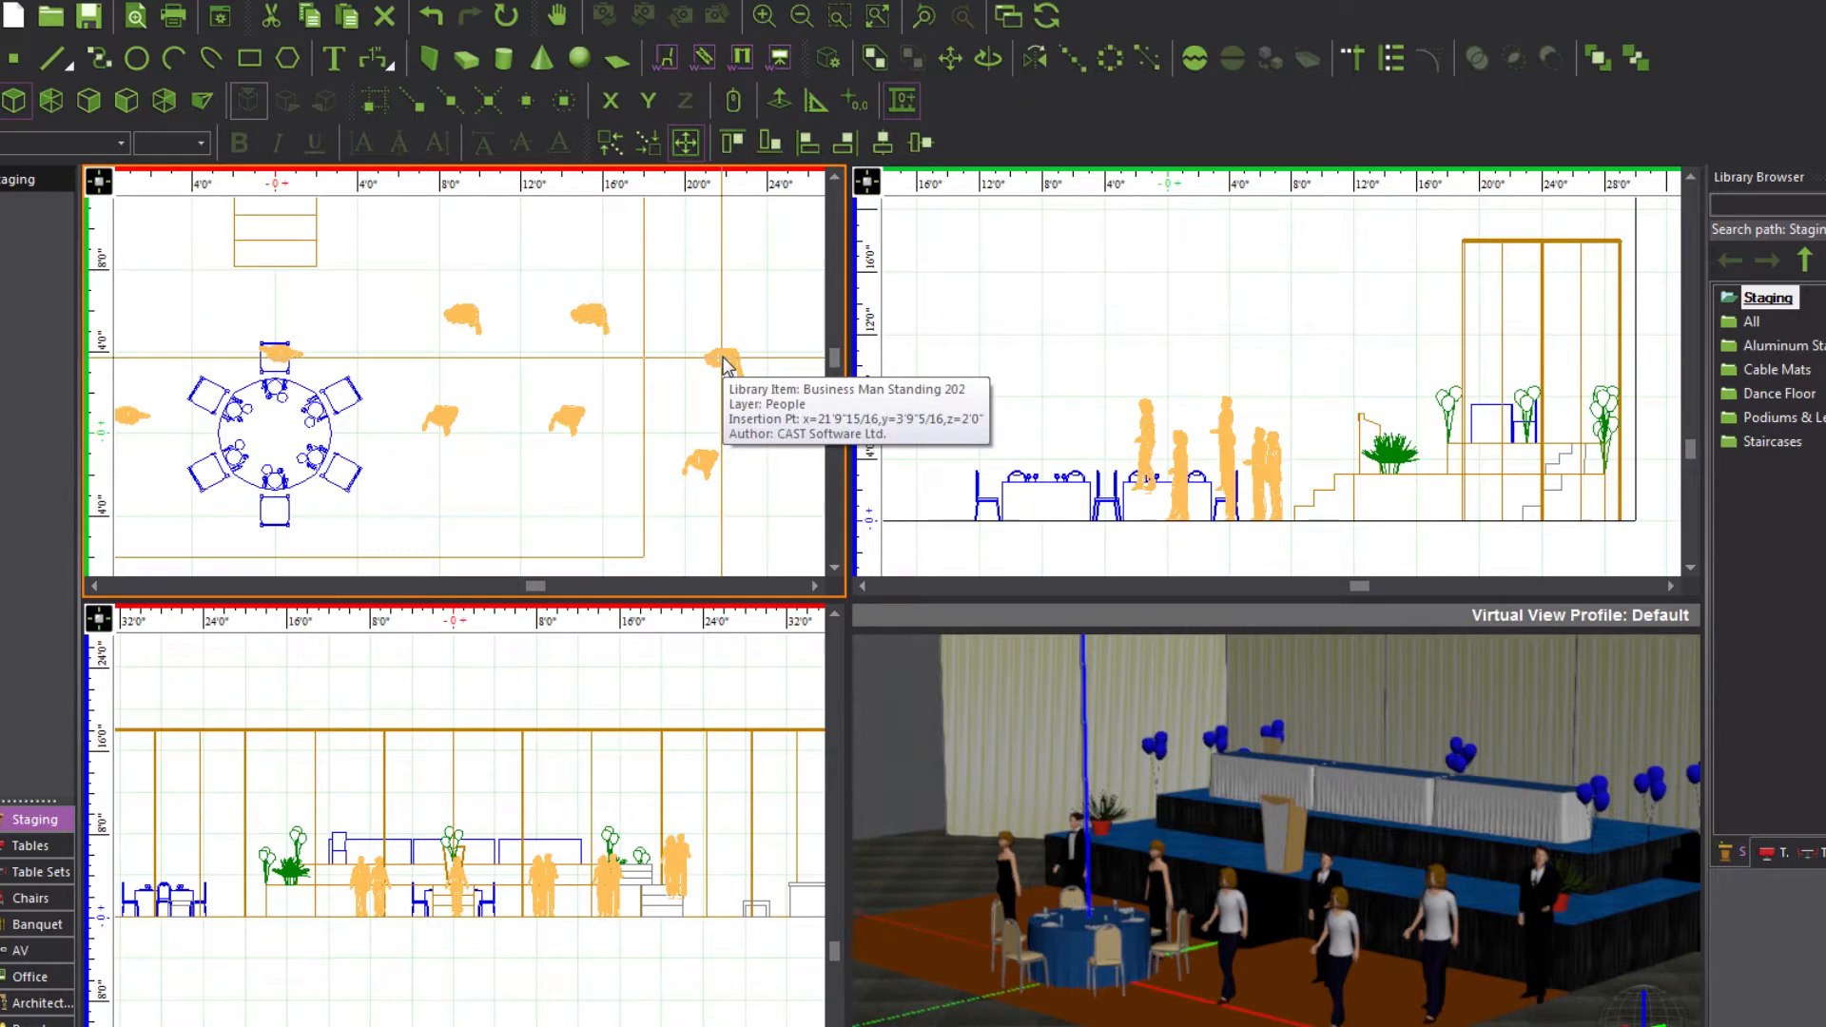
left_click_drag(1168, 715, 1305, 838)
left_click(744, 346)
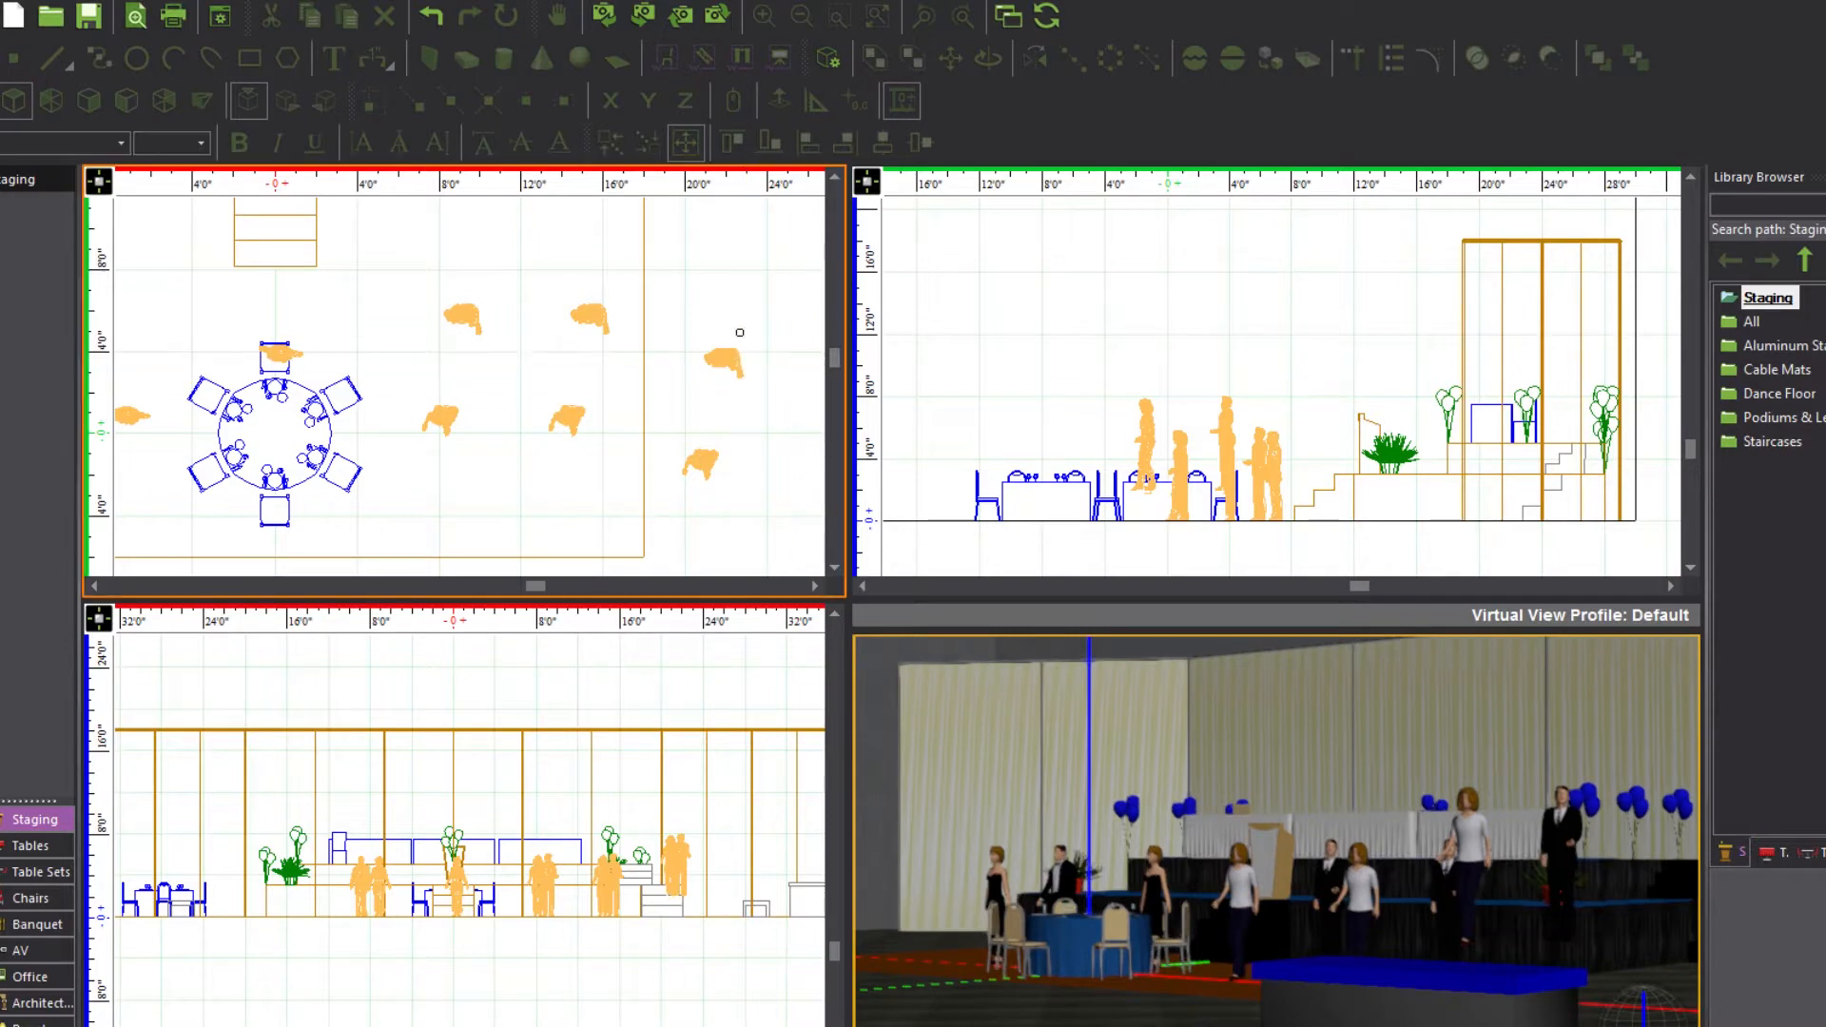
key("ctrl+z")
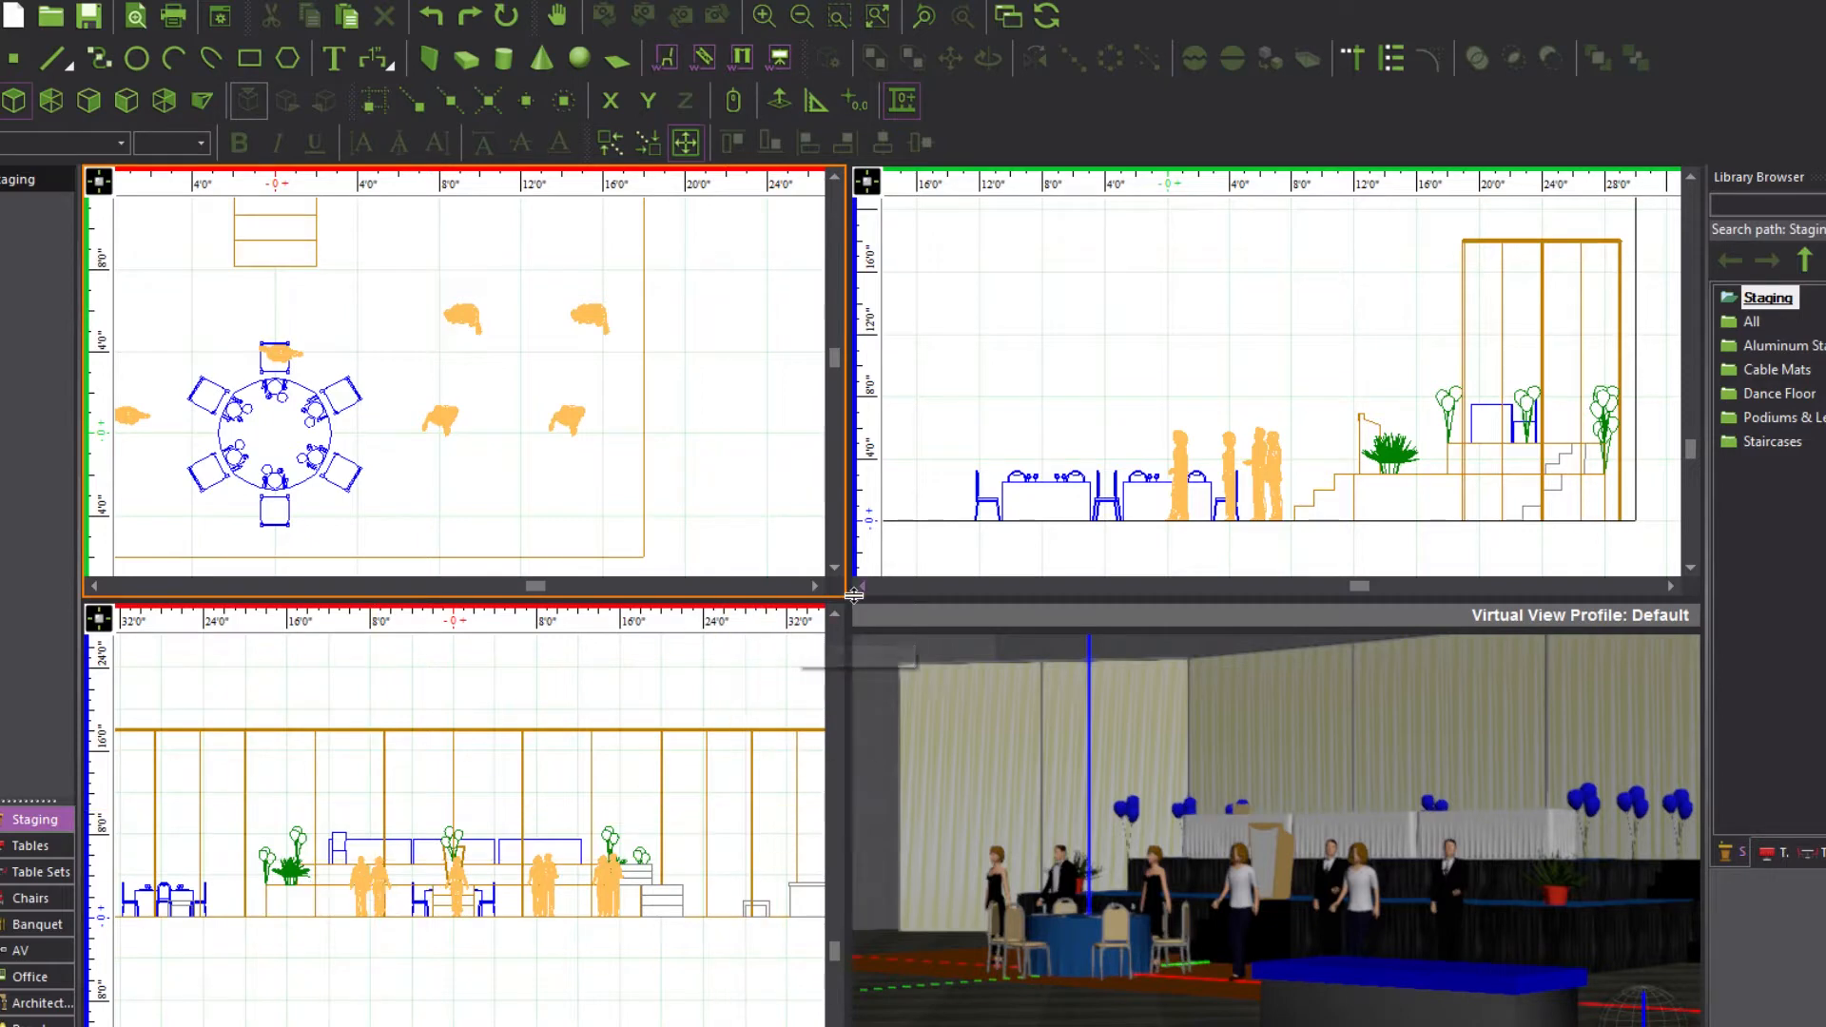
Enlarge the plan pane and duplicate the potted plant at the stage's negative-X end, placing the copy right beside it
left_click_drag(846, 601, 924, 672)
key("ctrl+z")
middle_click_drag(654, 561, 743, 609)
scroll(743, 609, "down", 1)
middle_click_drag(523, 455, 601, 500)
scroll(432, 398, "up", 2)
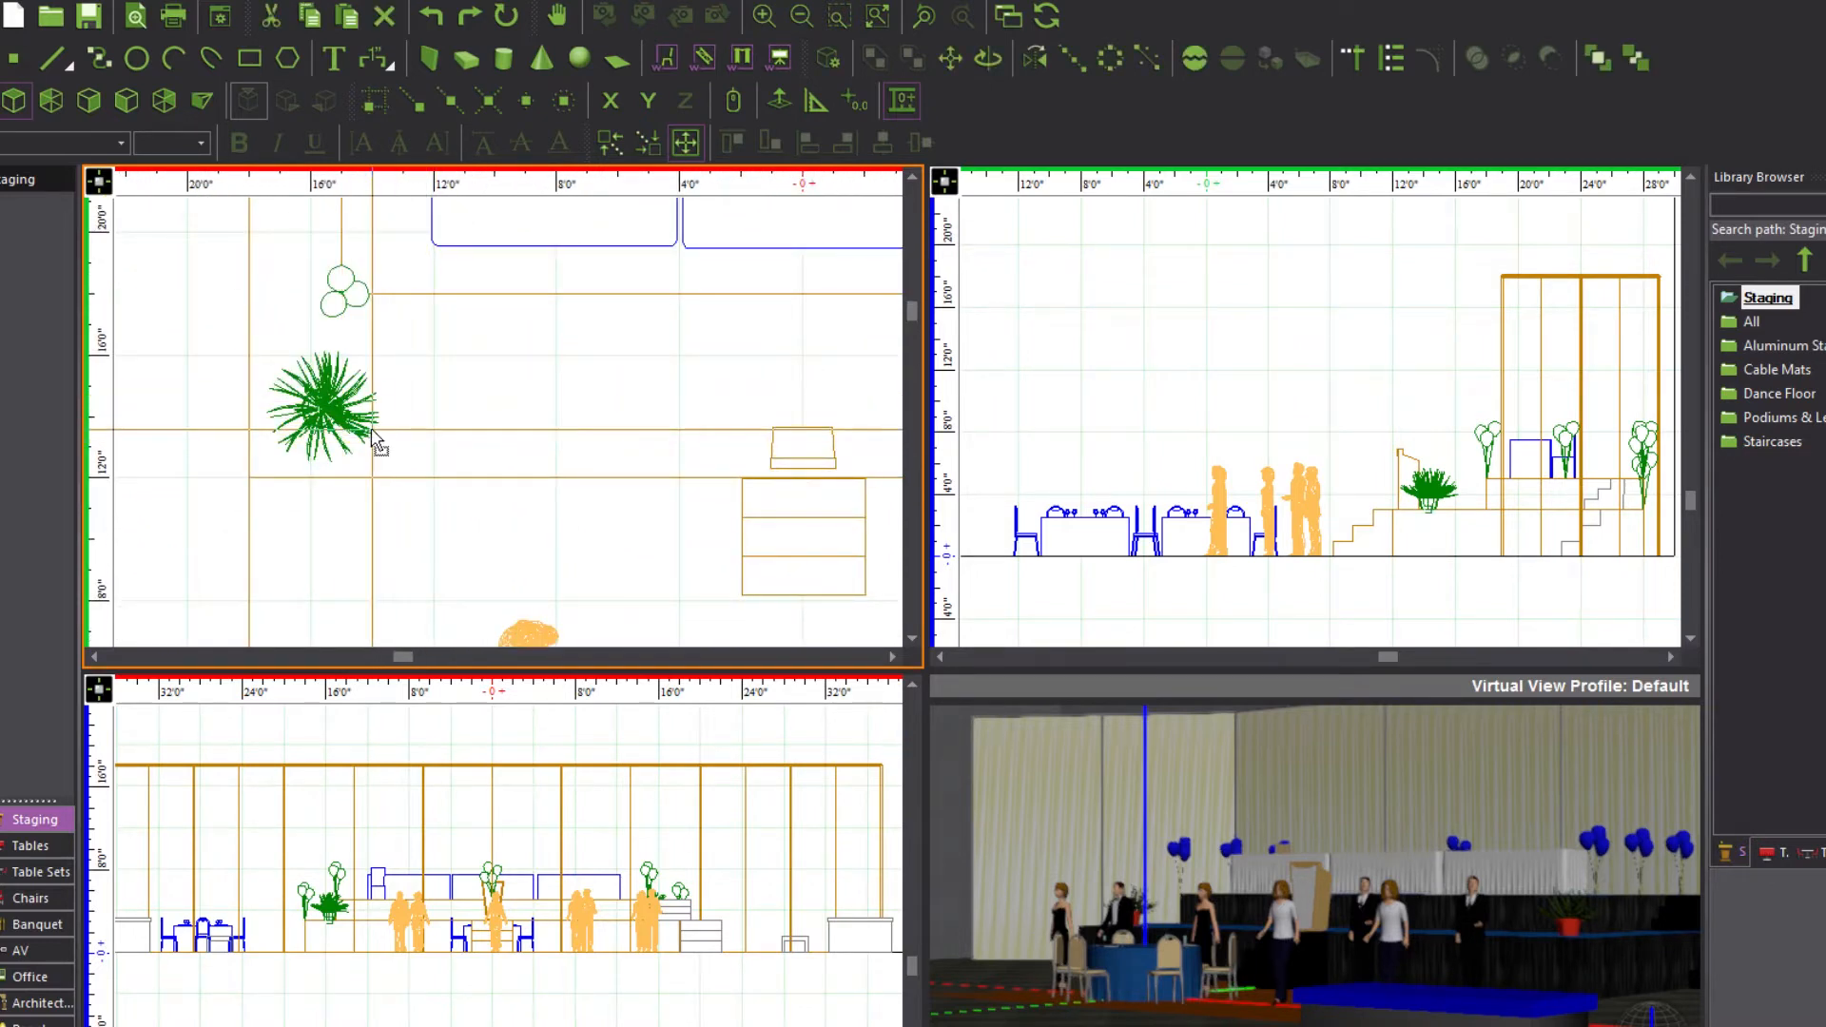
mouse_move(374, 438)
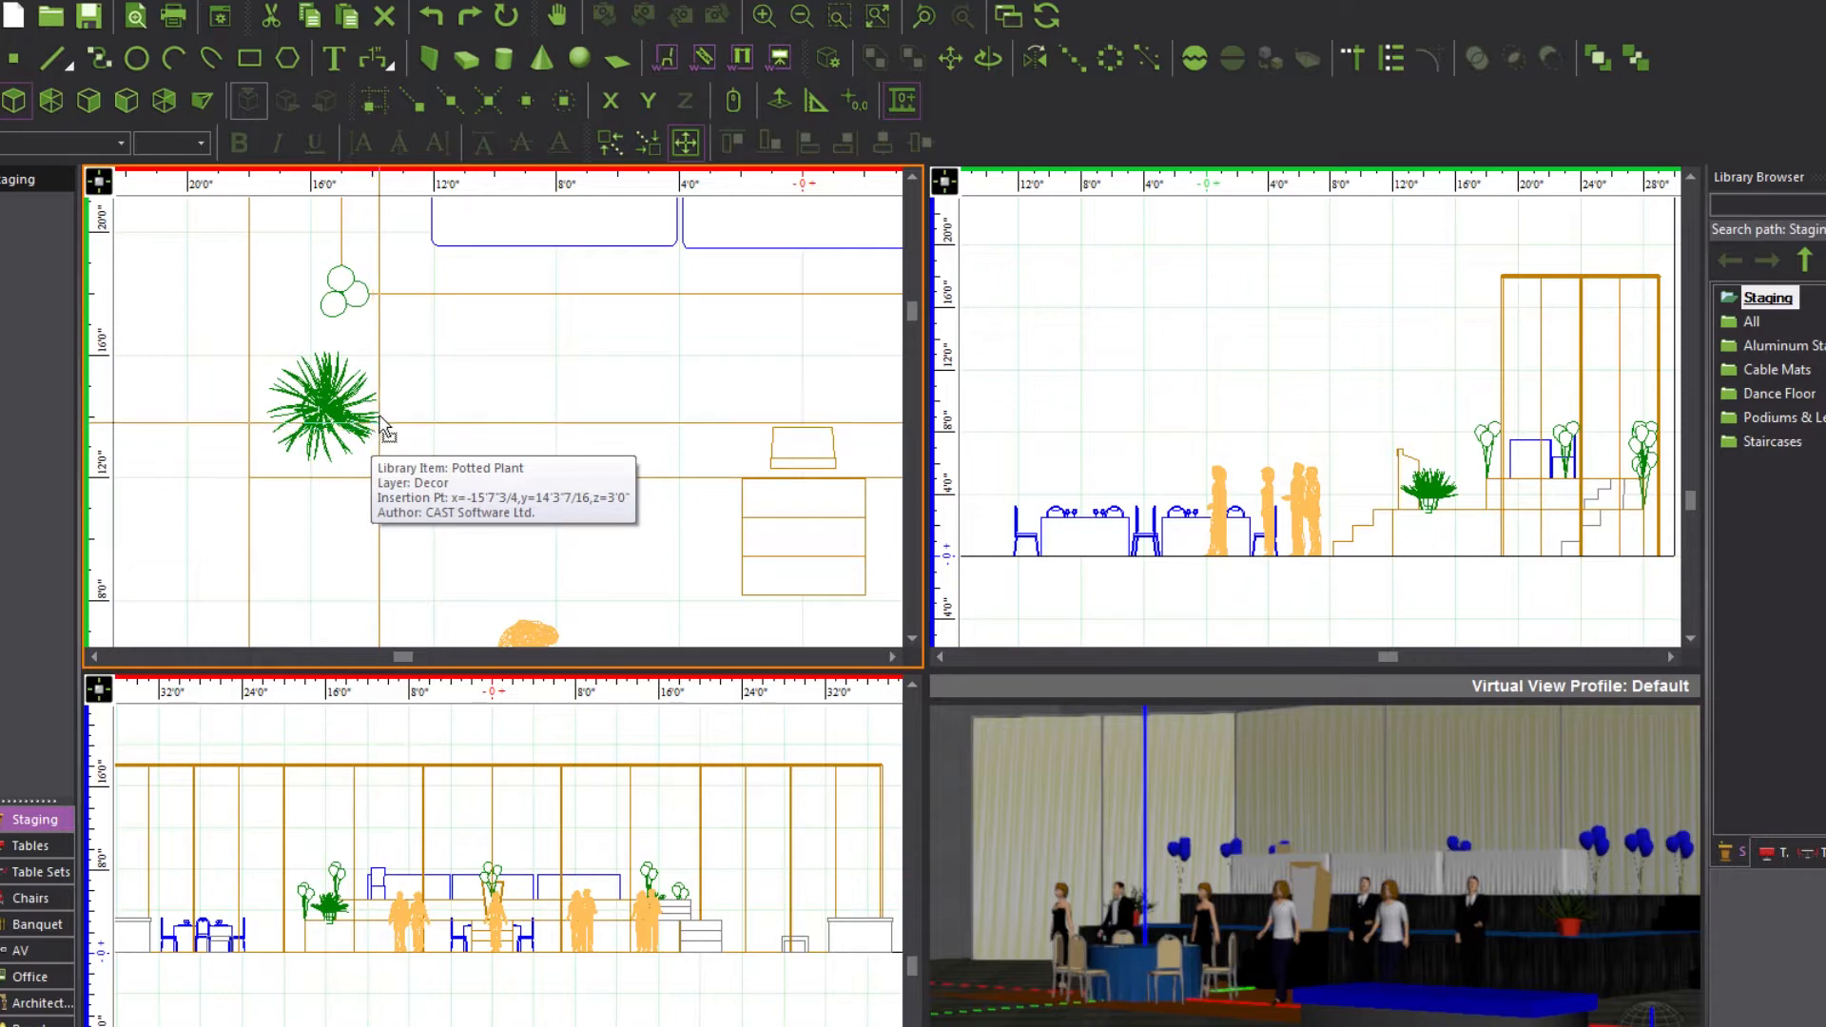
left_click_drag(383, 425, 504, 428)
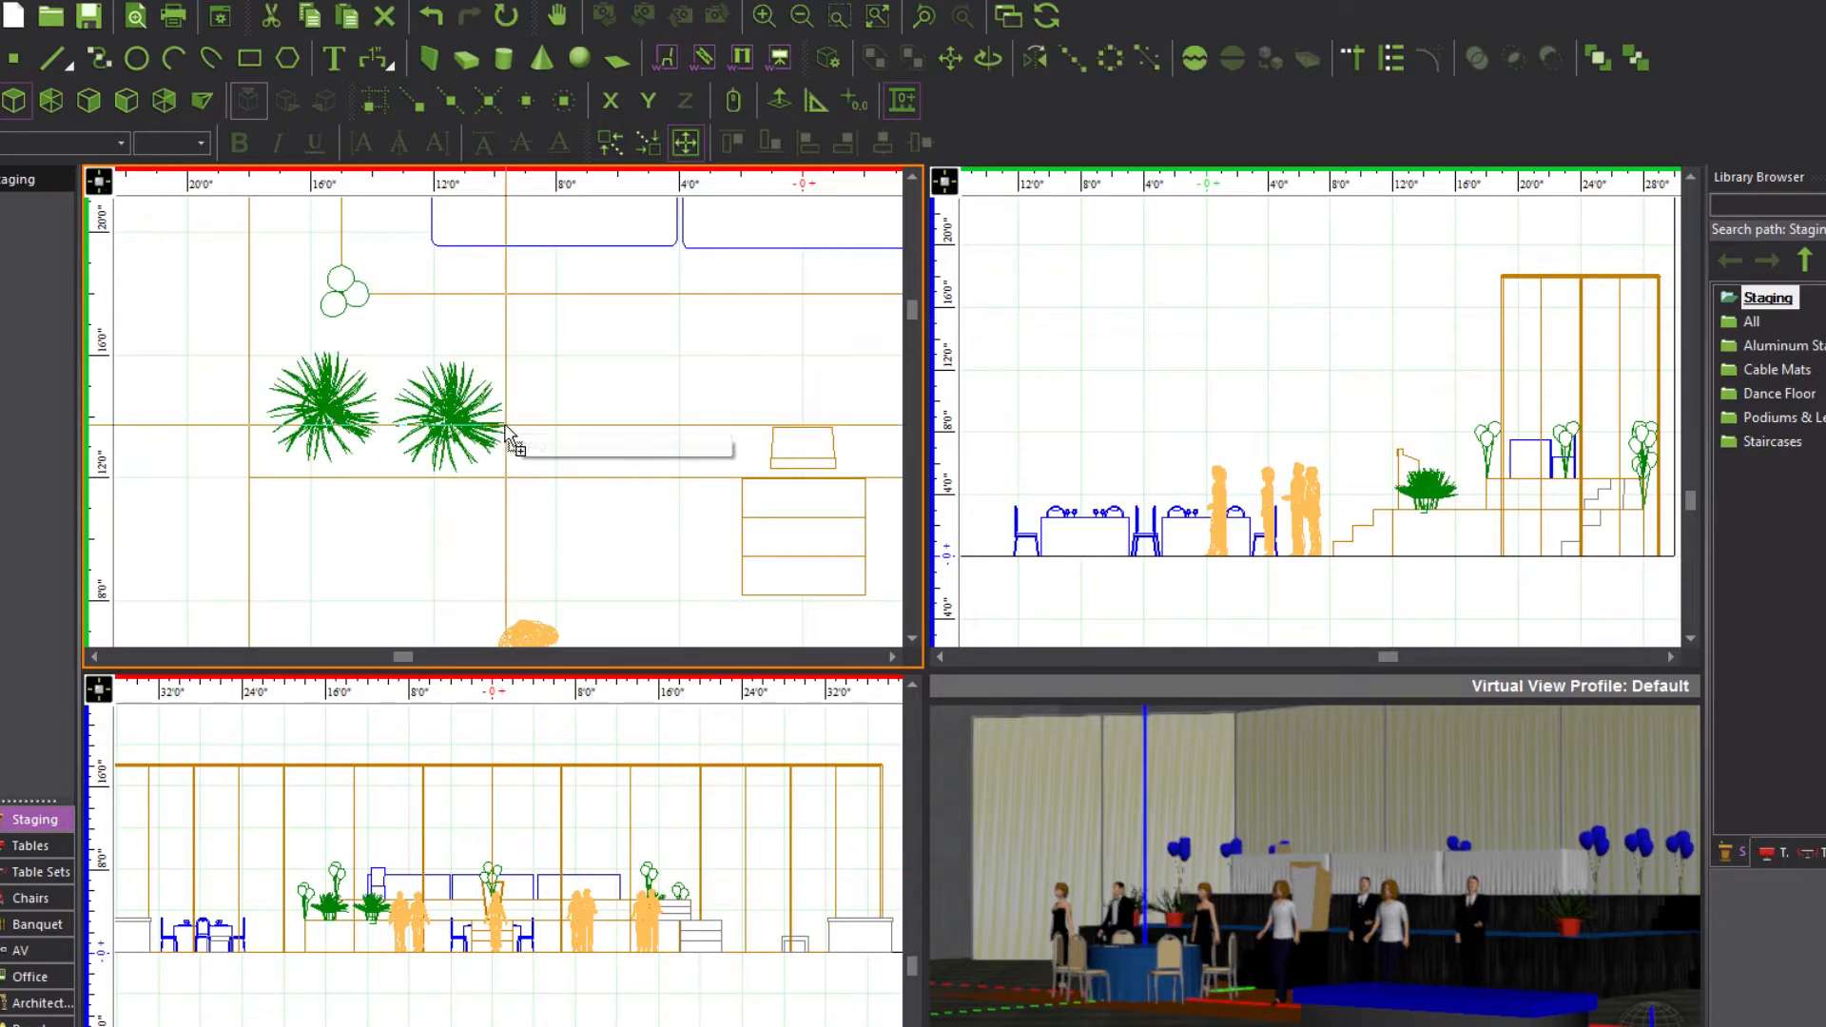
mouse_move(506, 433)
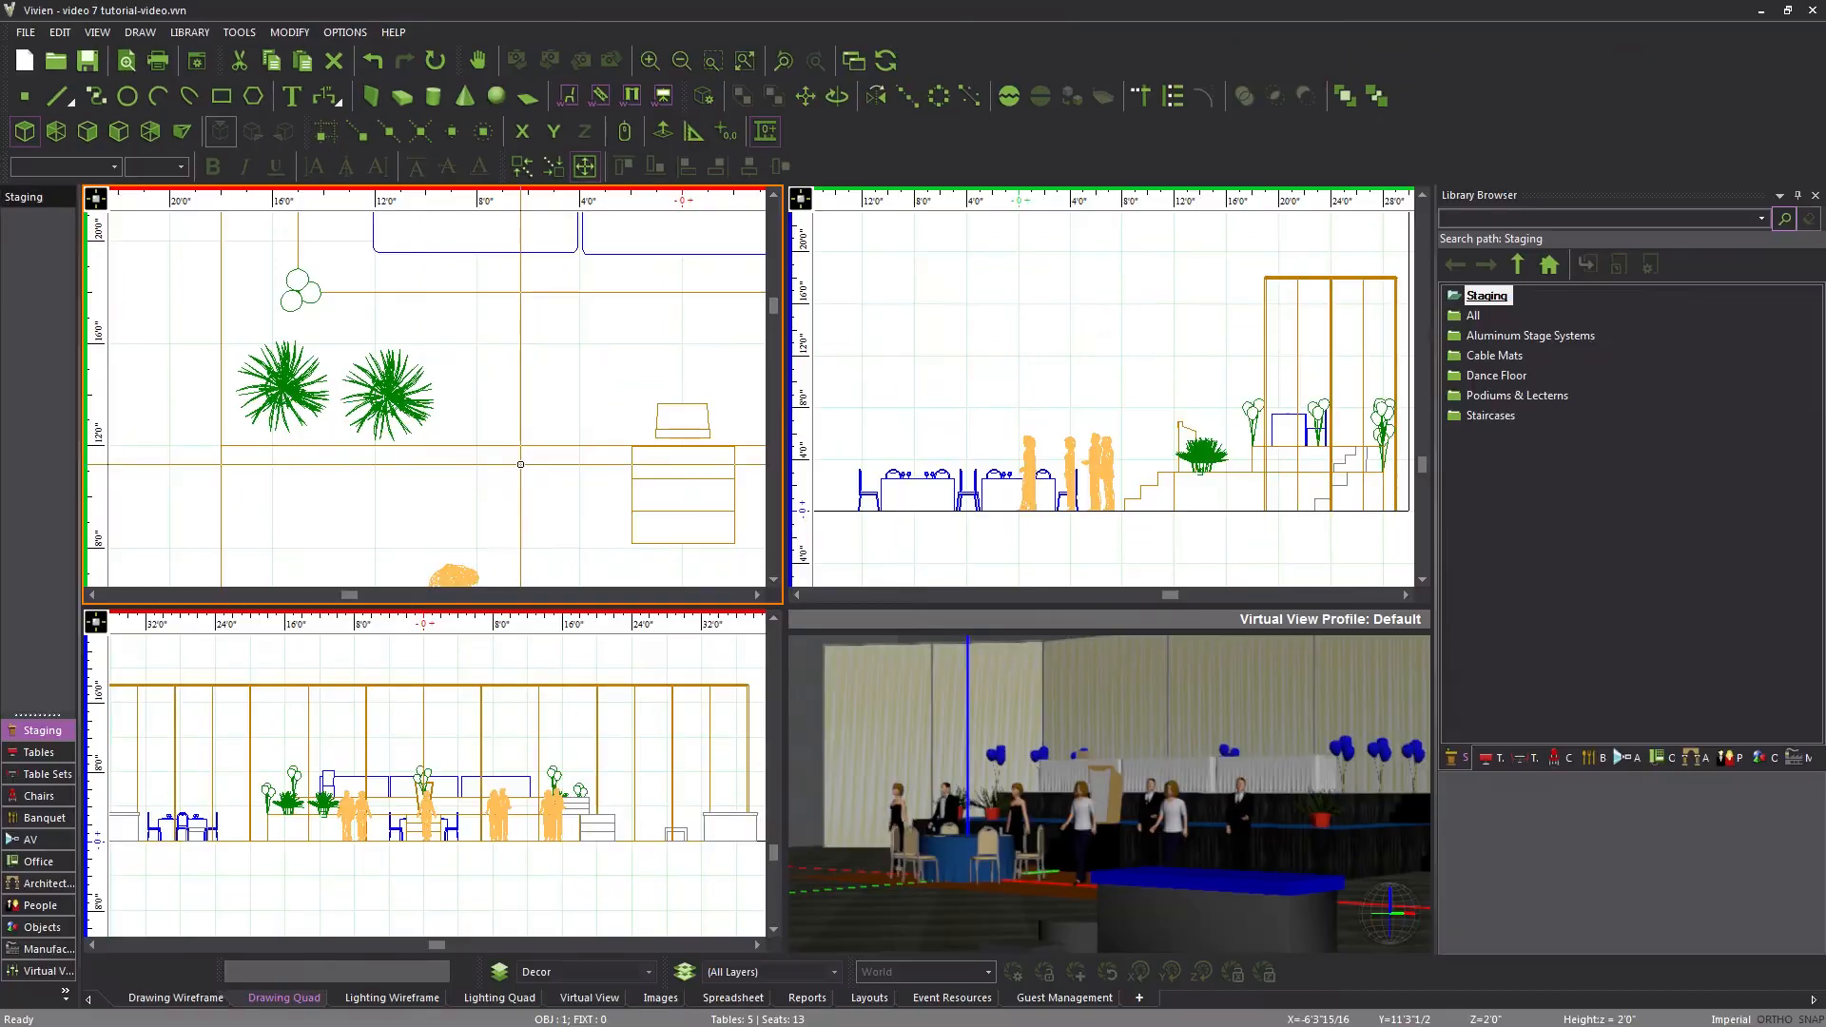
Duplicate the potted plant at the stage's opposite end, placing the copy towards the lectern, and save the drawing
middle_click_drag(751, 460, 225, 430)
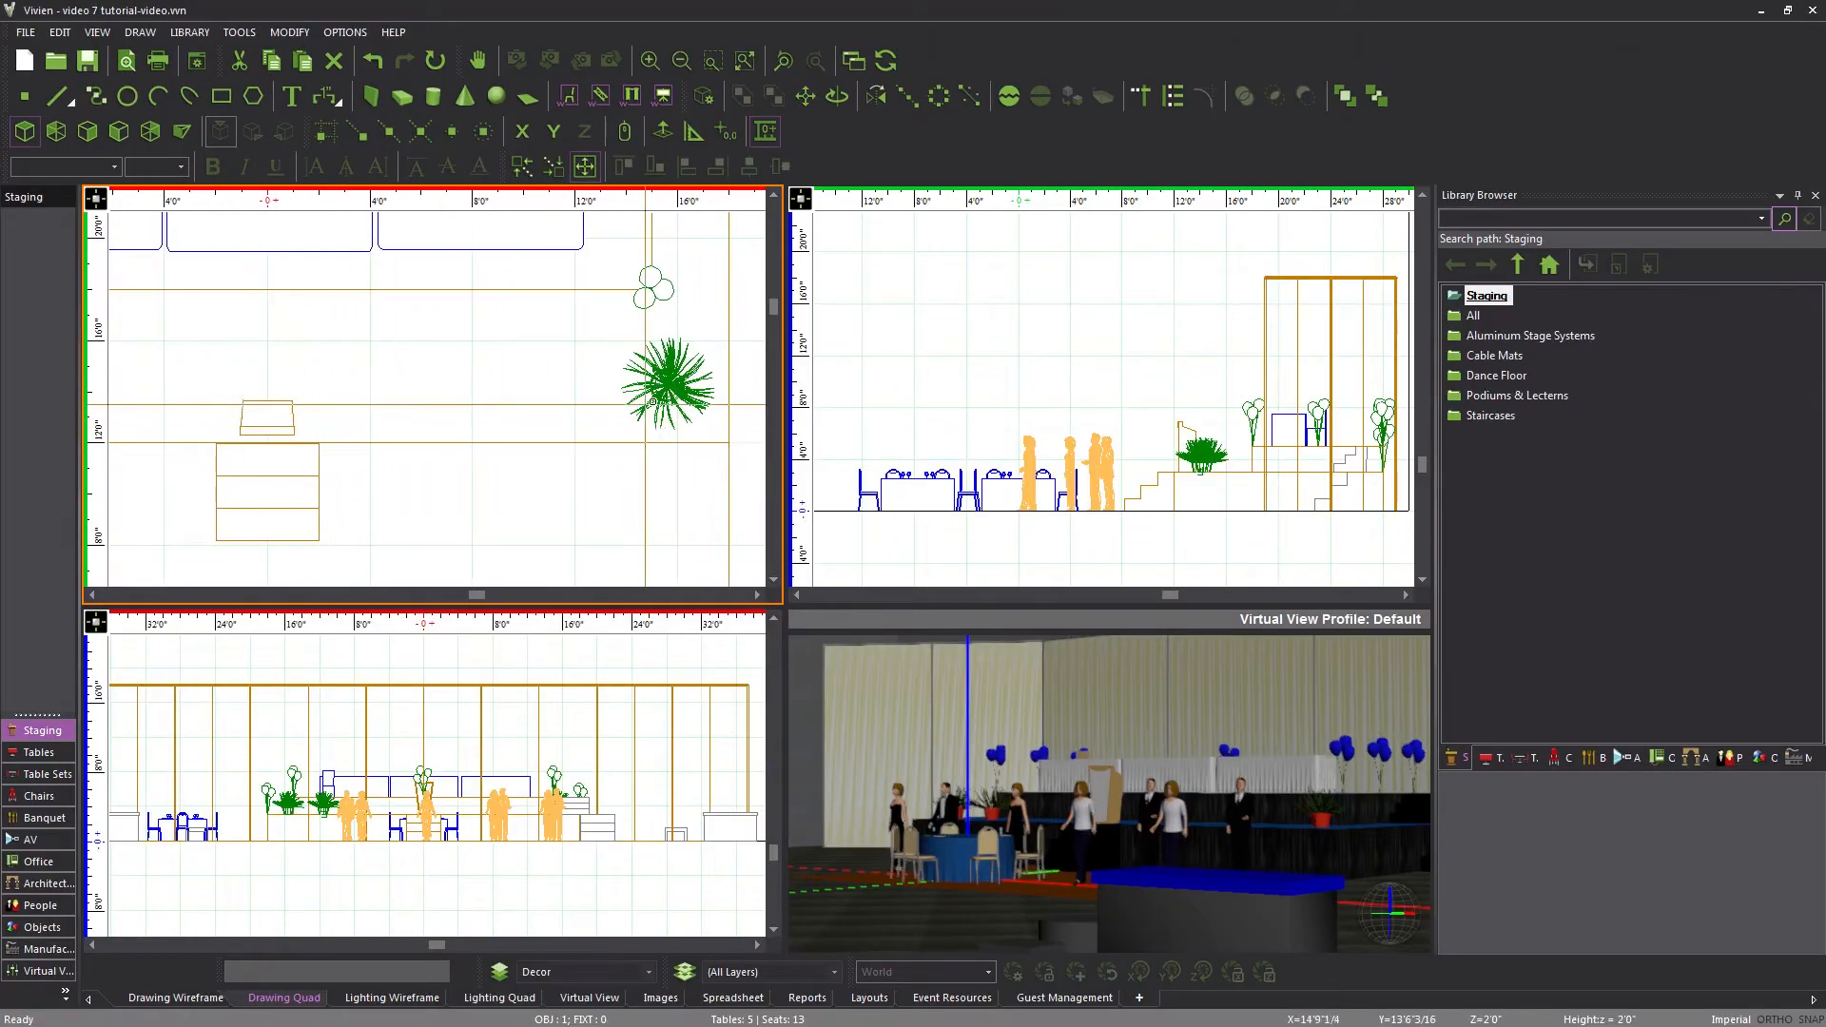
left_click_drag(650, 404, 409, 390)
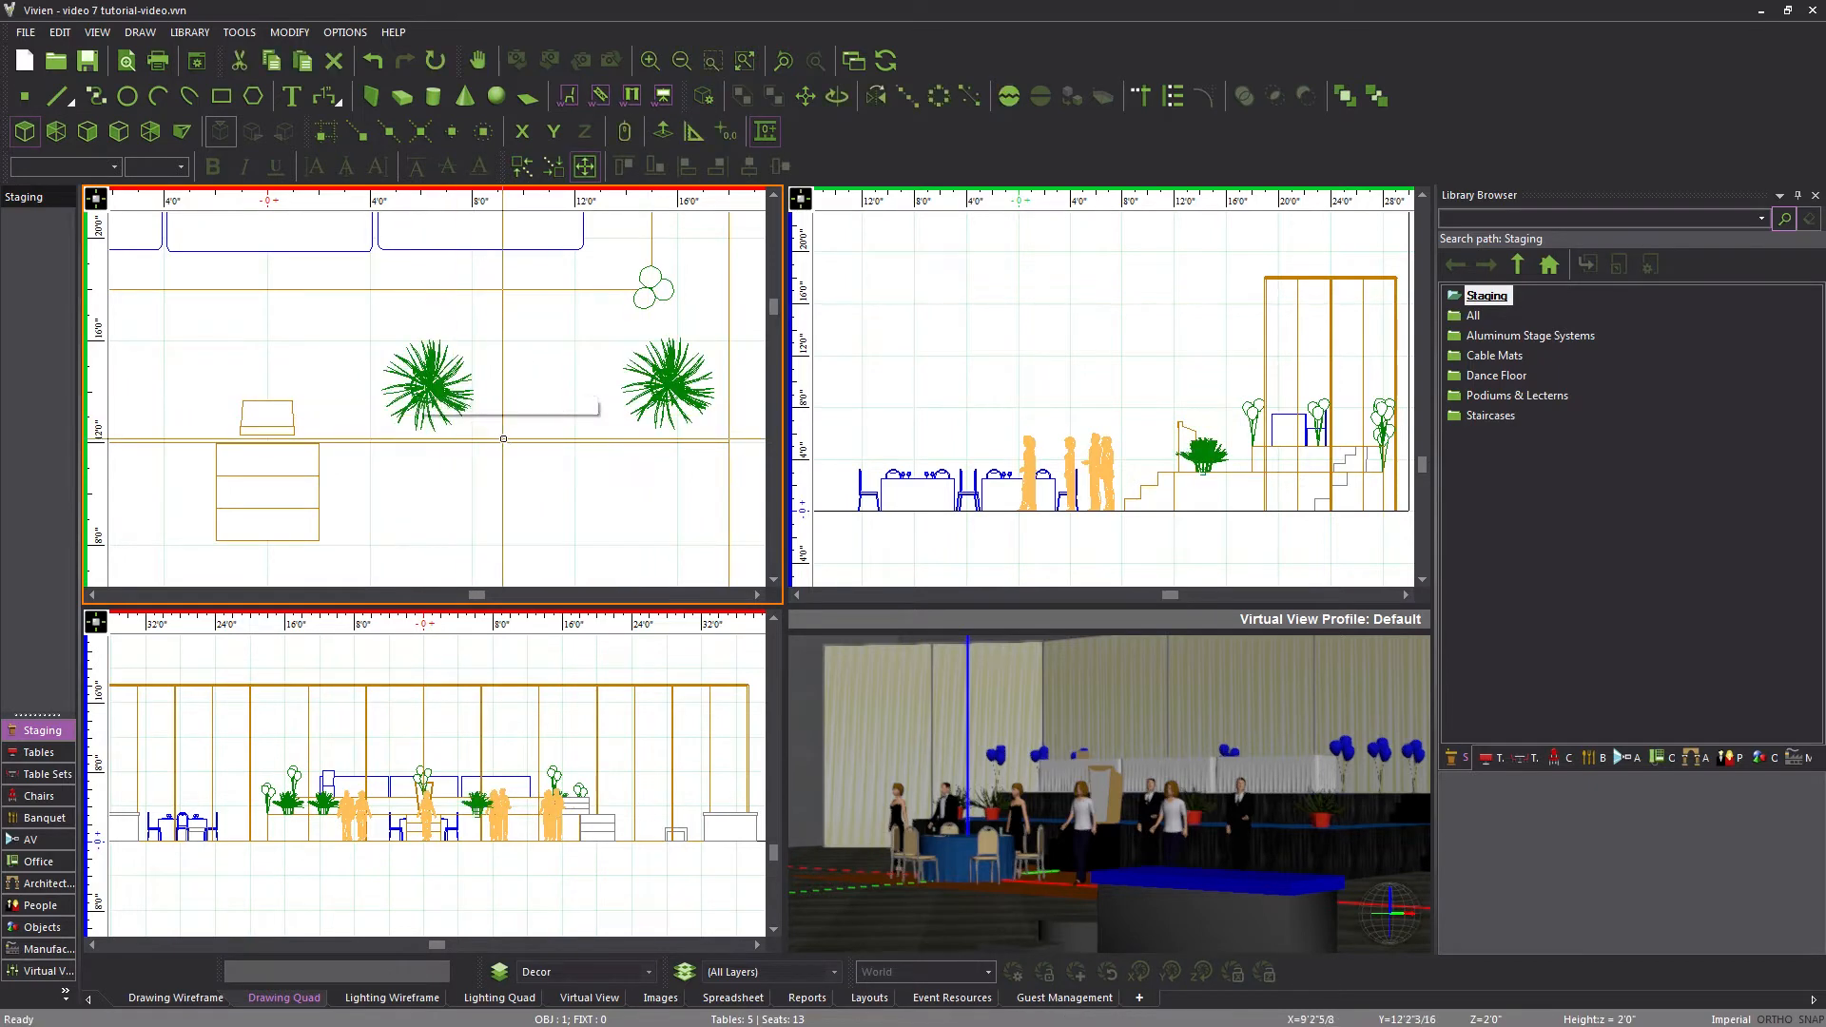
left_click(493, 497)
scroll(493, 496, "down", 1)
middle_click_drag(492, 496, 565, 489)
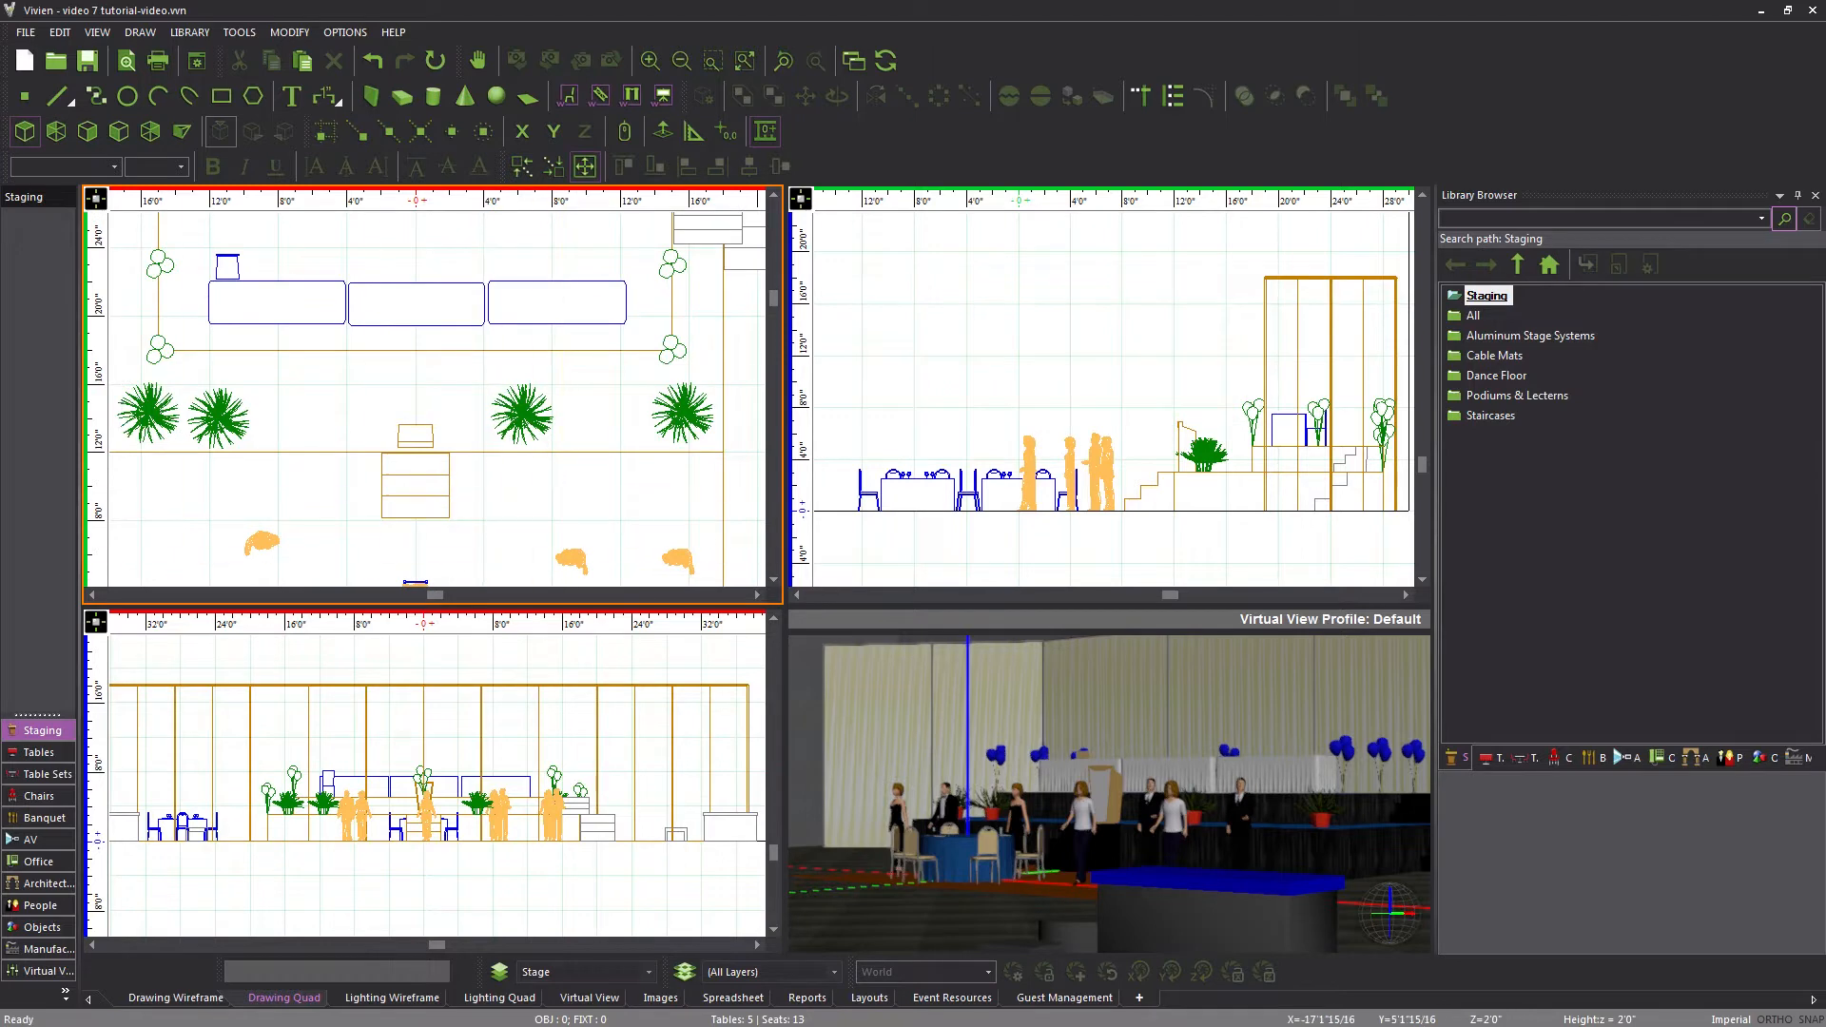
key("ctrl+s")
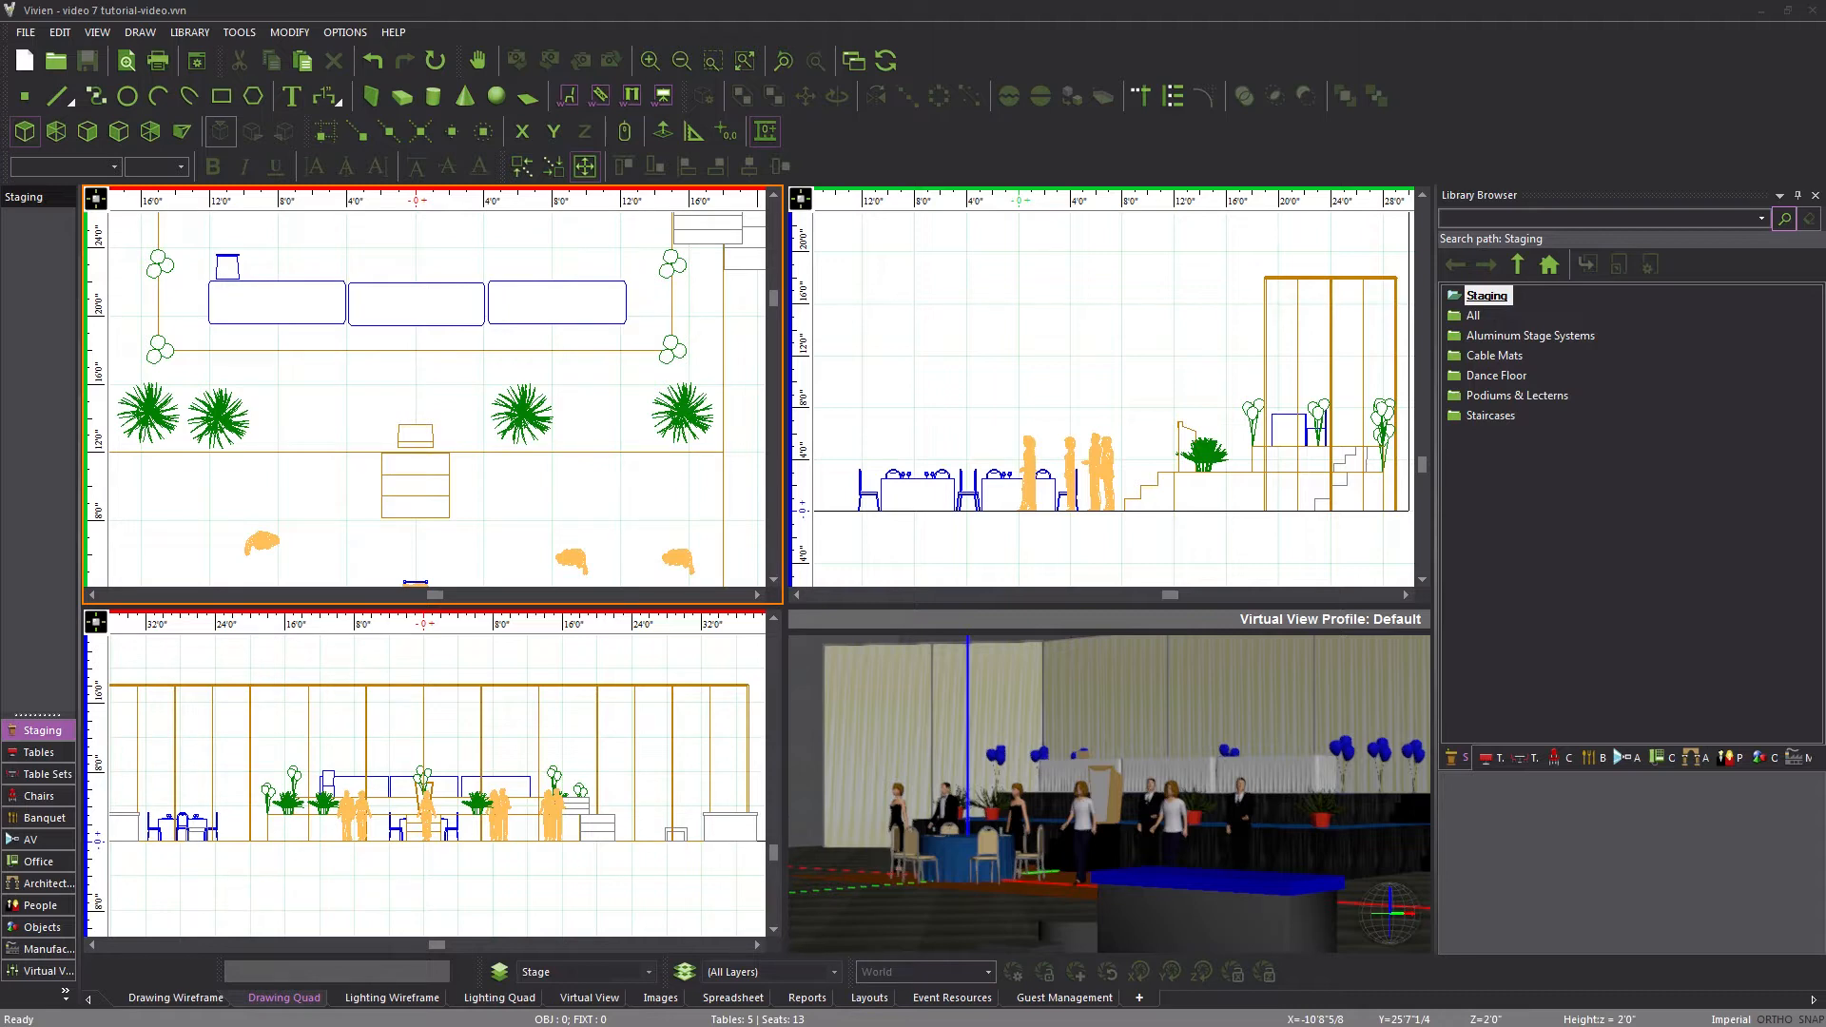
Move the copied potted plant nearest the lectern outwards, right beside the plant at the stage corner
left_click(518, 419)
scroll(519, 417, "up", 3)
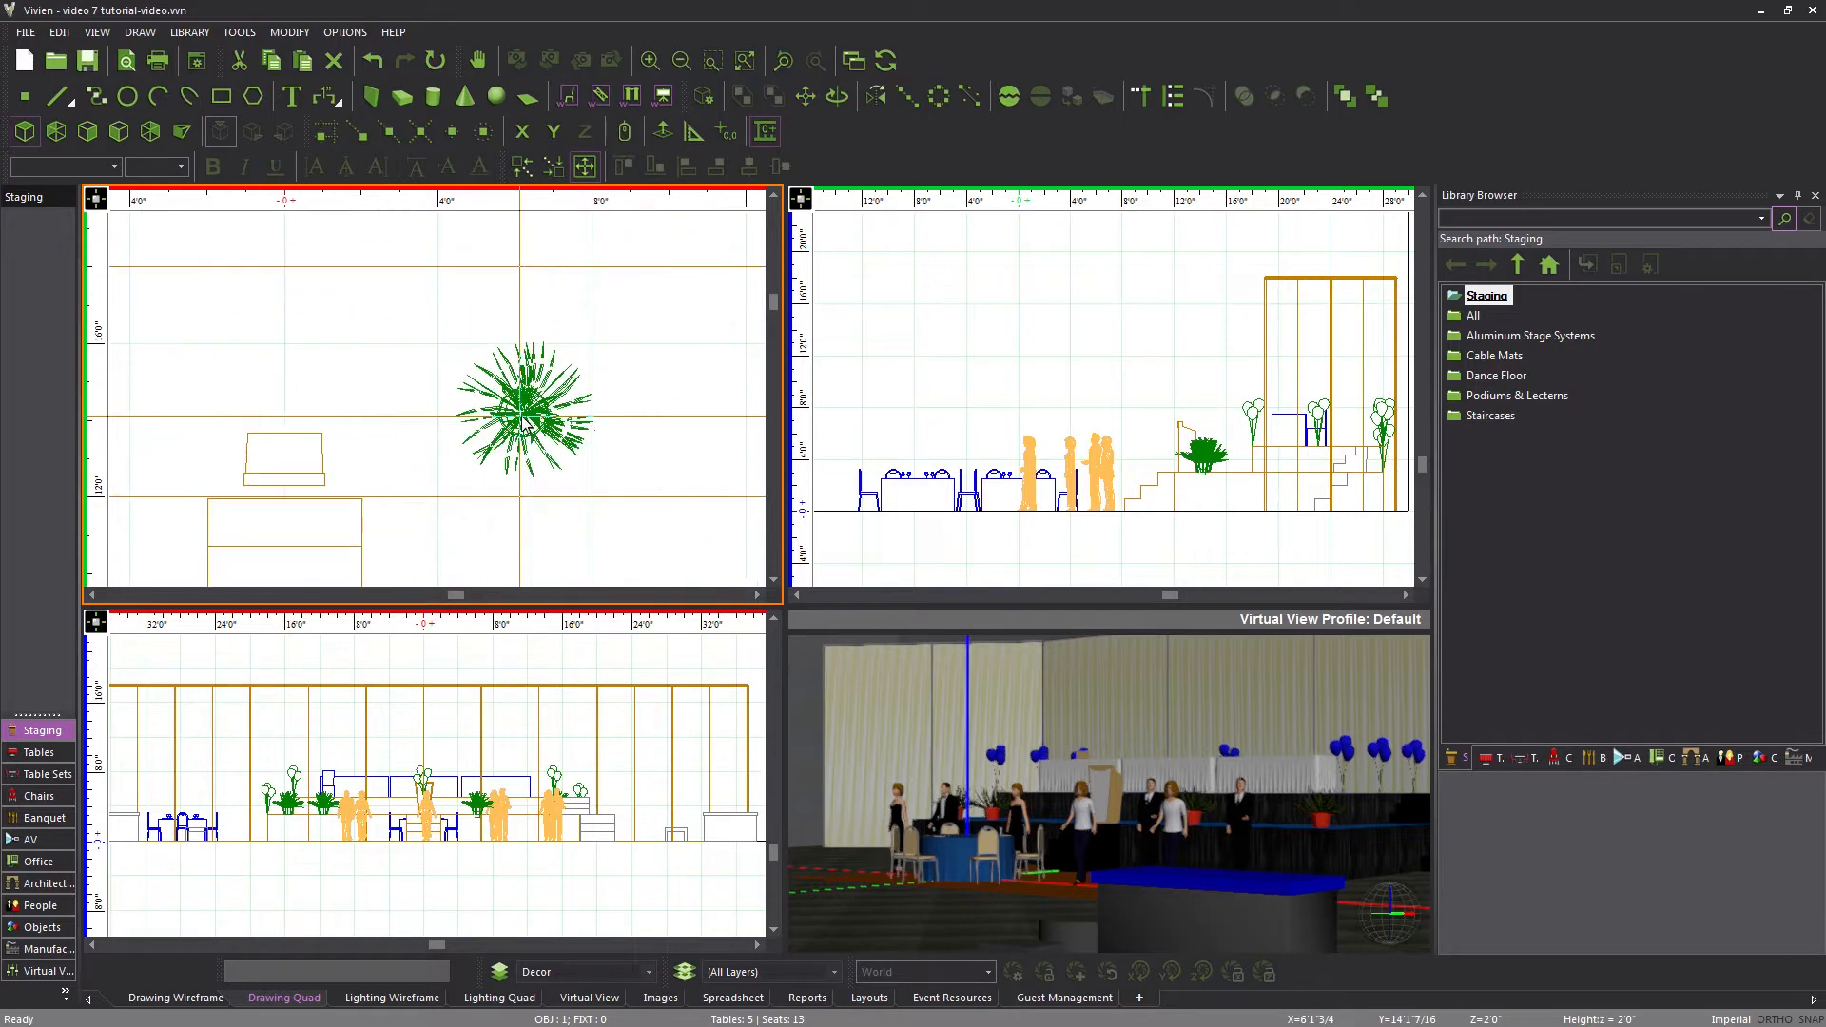
middle_click_drag(563, 431, 323, 410)
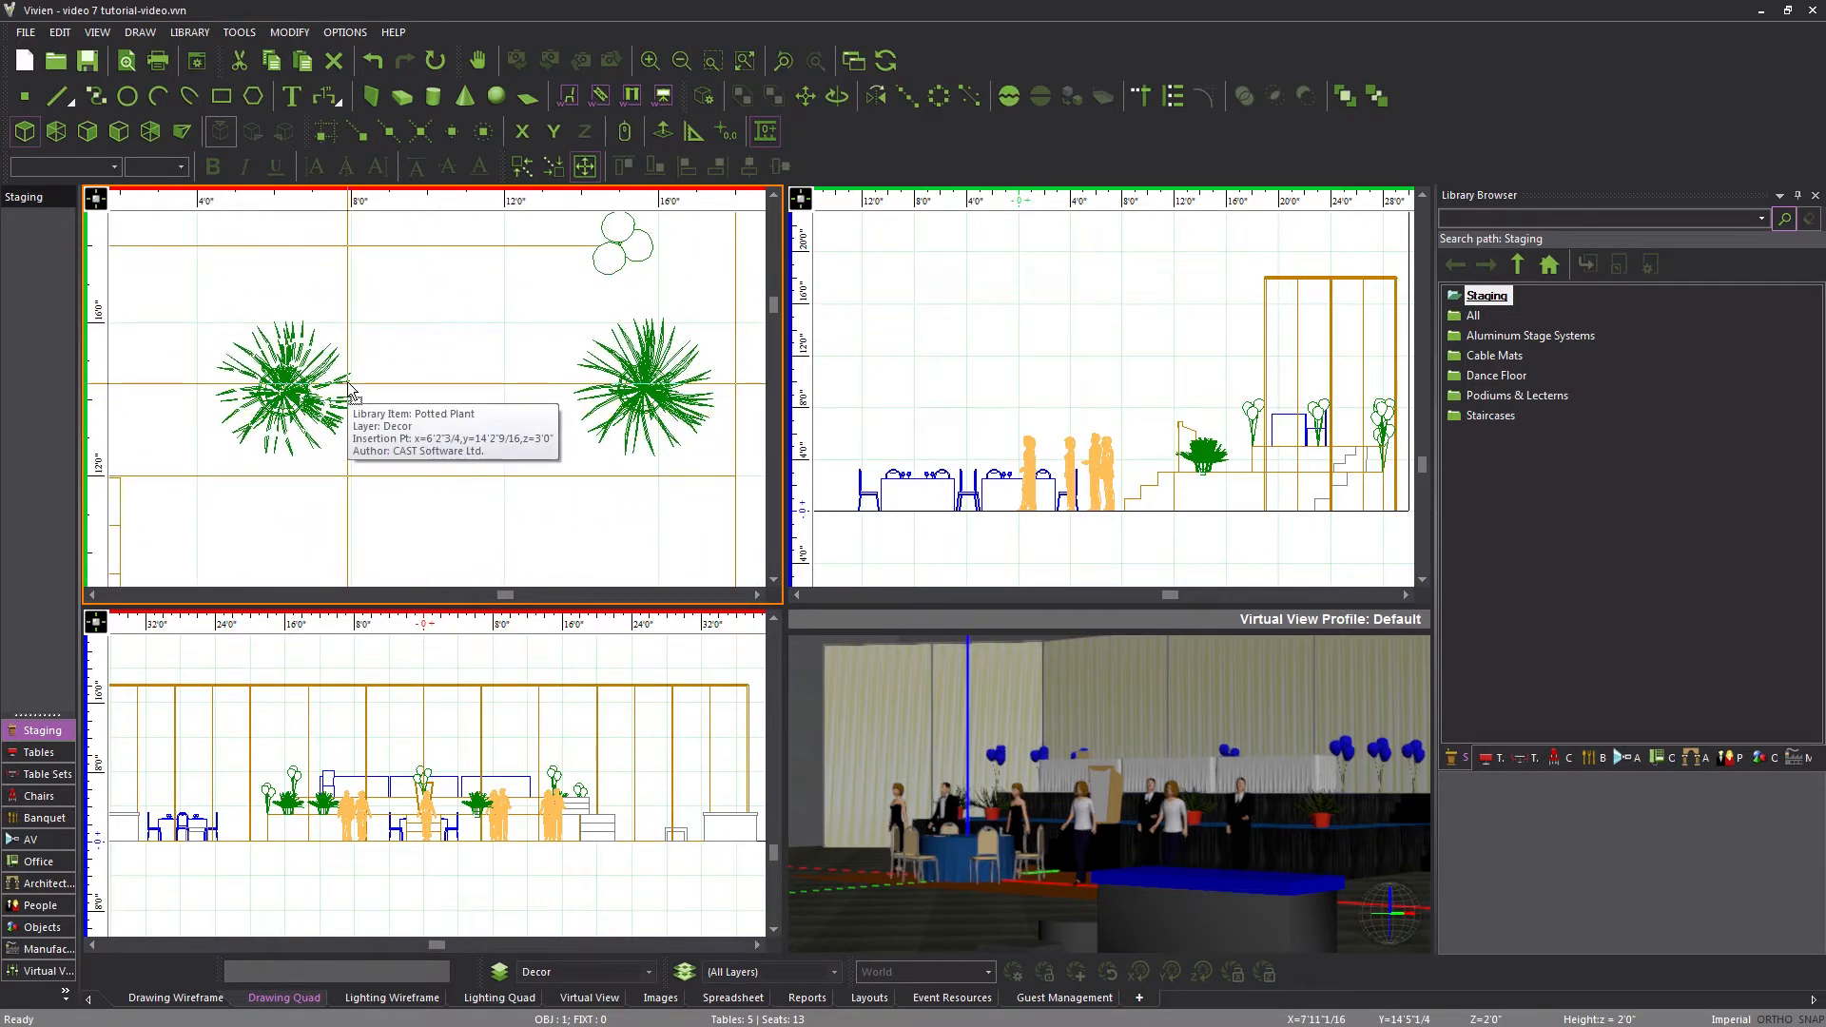
left_click_drag(348, 390, 554, 395)
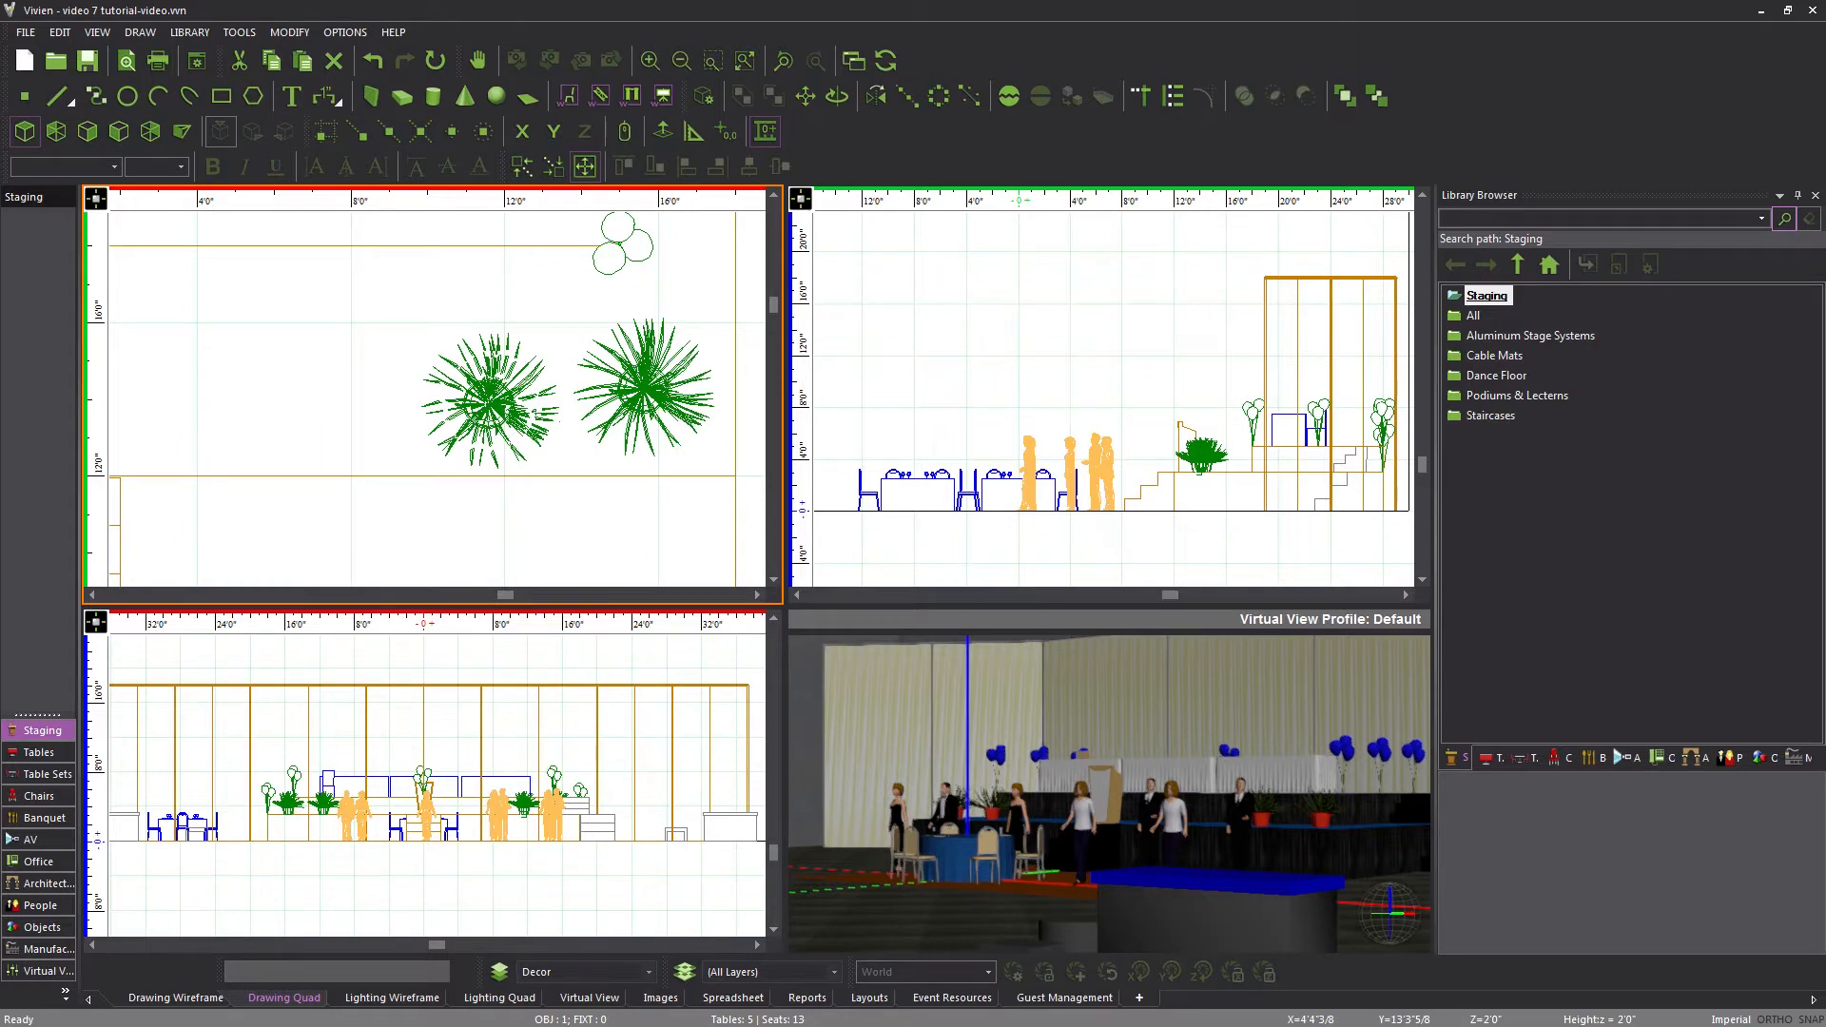
In the Drawing Wireframe view, move the round table set outside the dance floor by its insertion point to coordinates -36,4,0
left_click(172, 998)
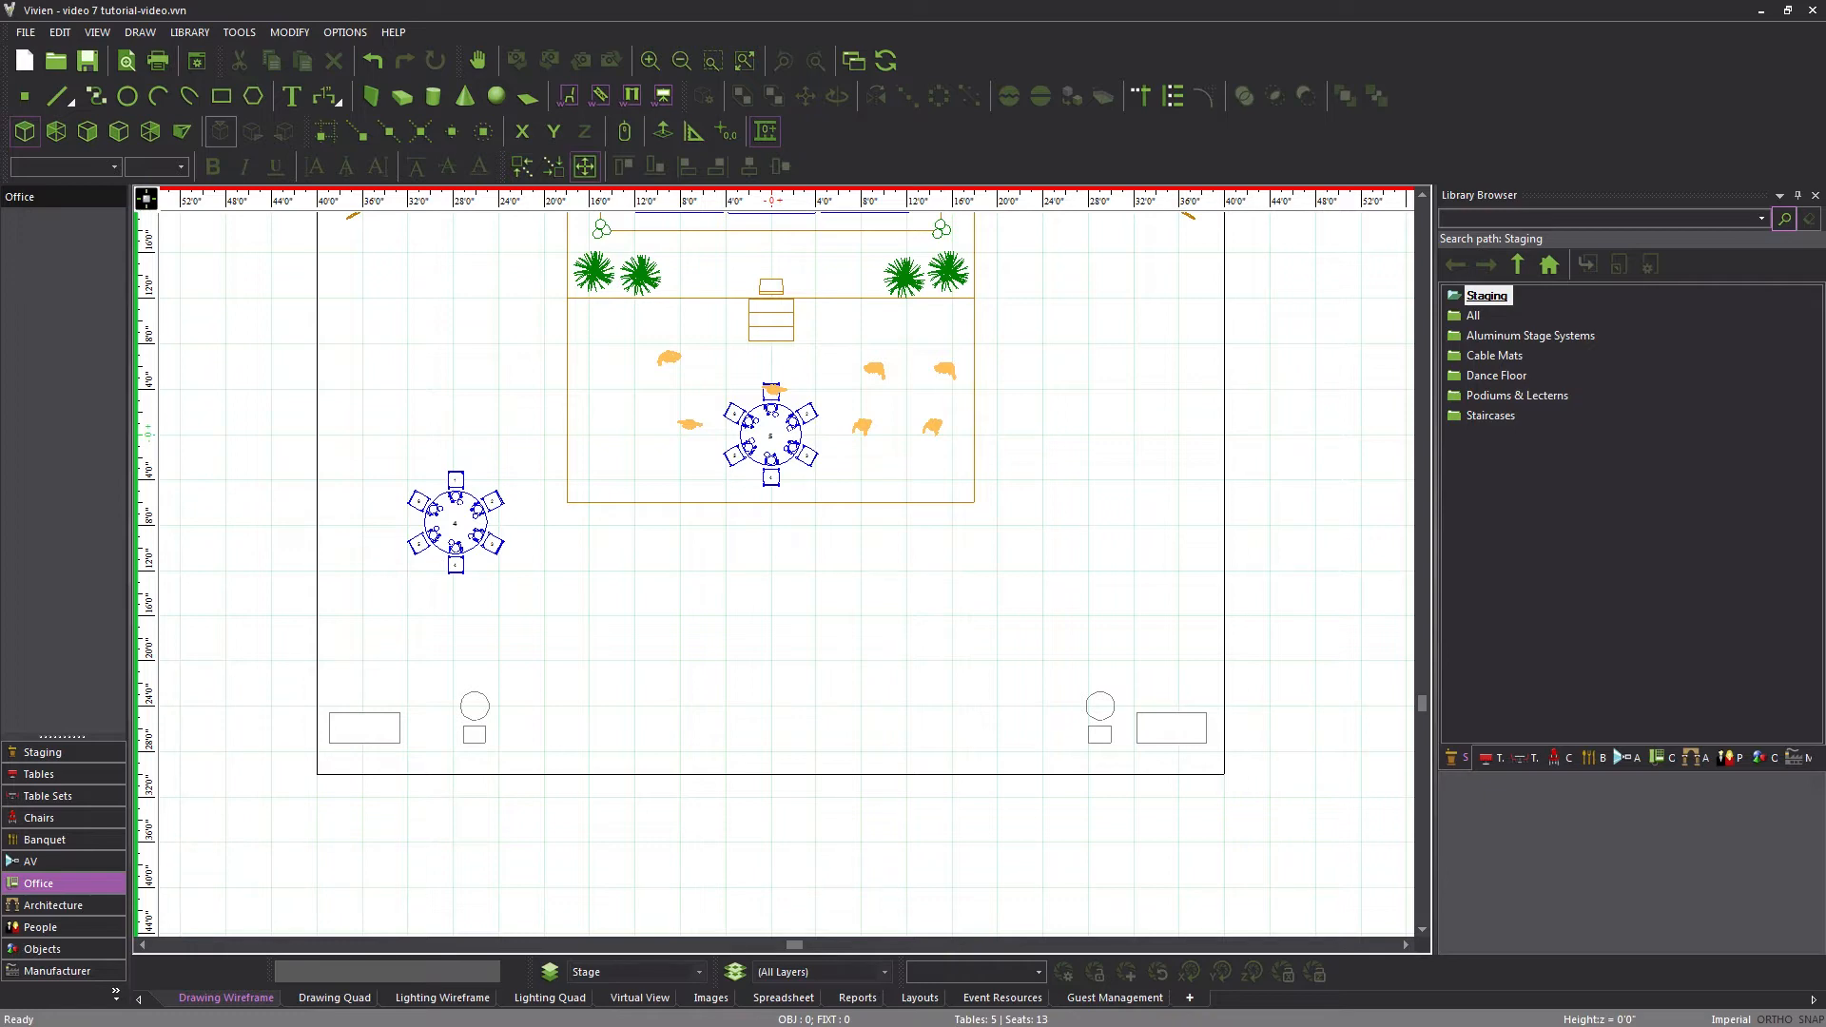
left_click(488, 520)
right_click(605, 529)
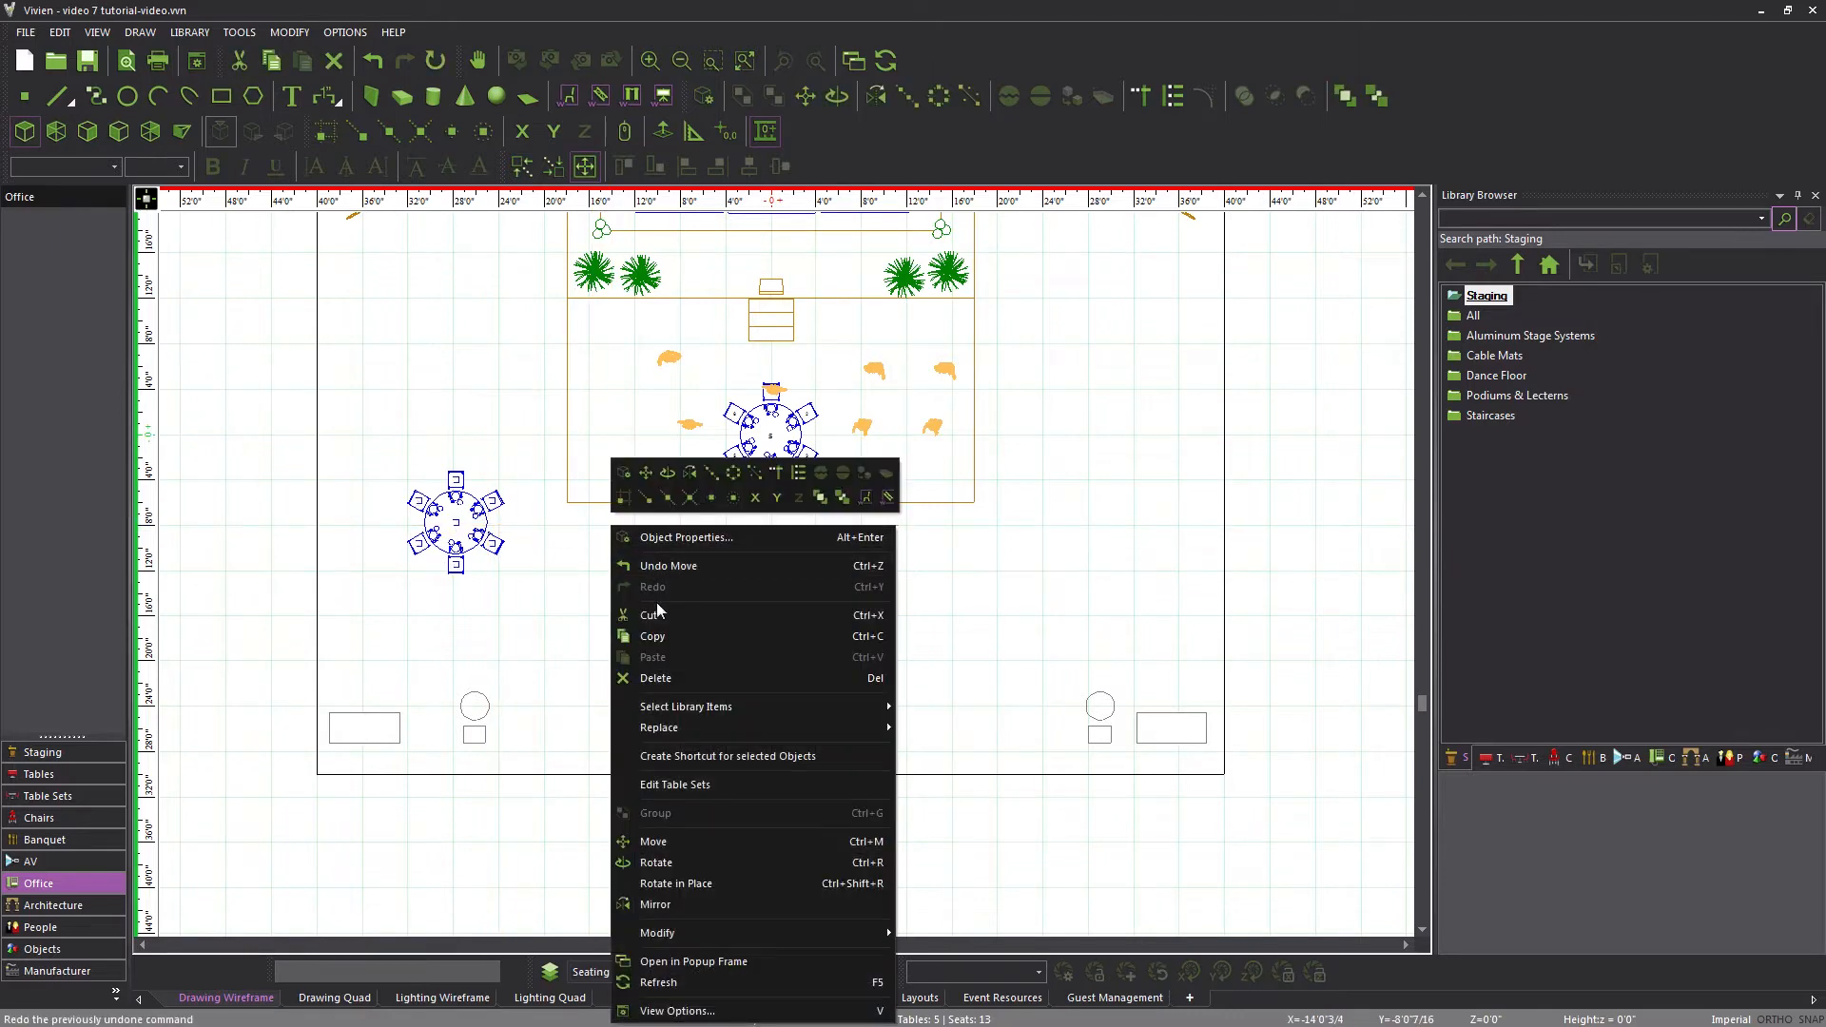
left_click(654, 841)
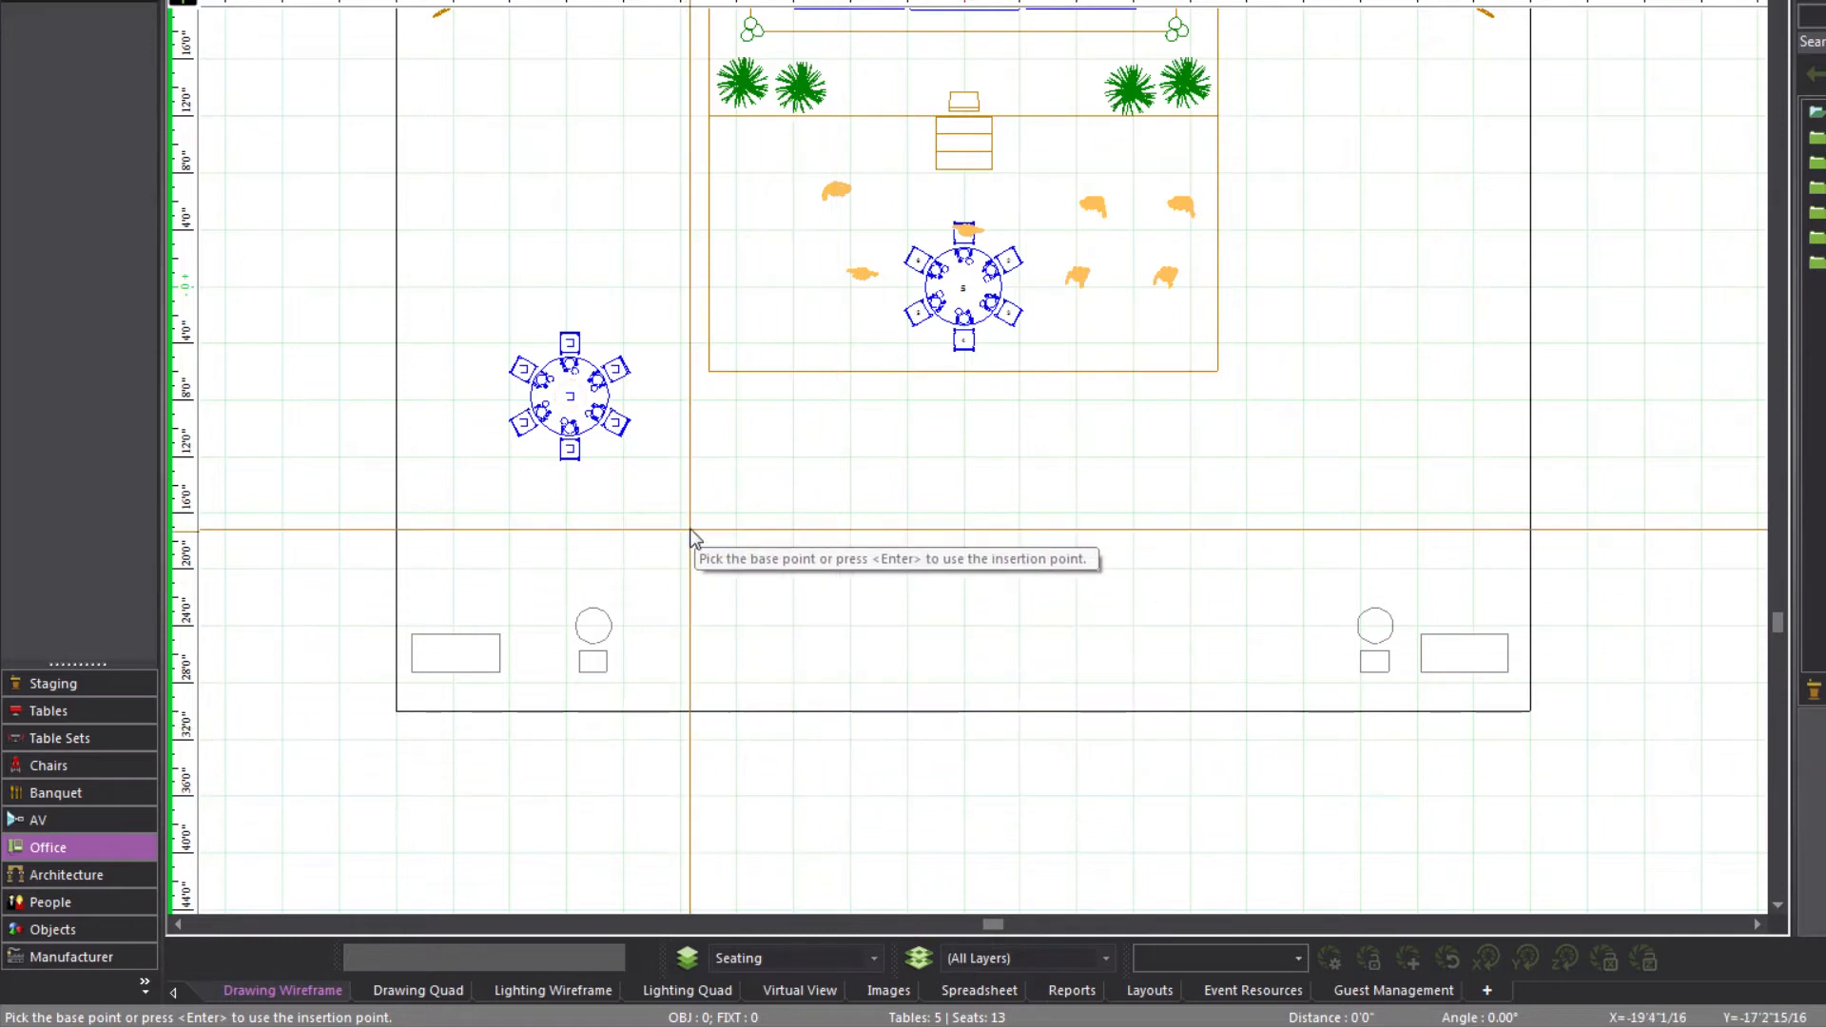
key("Return")
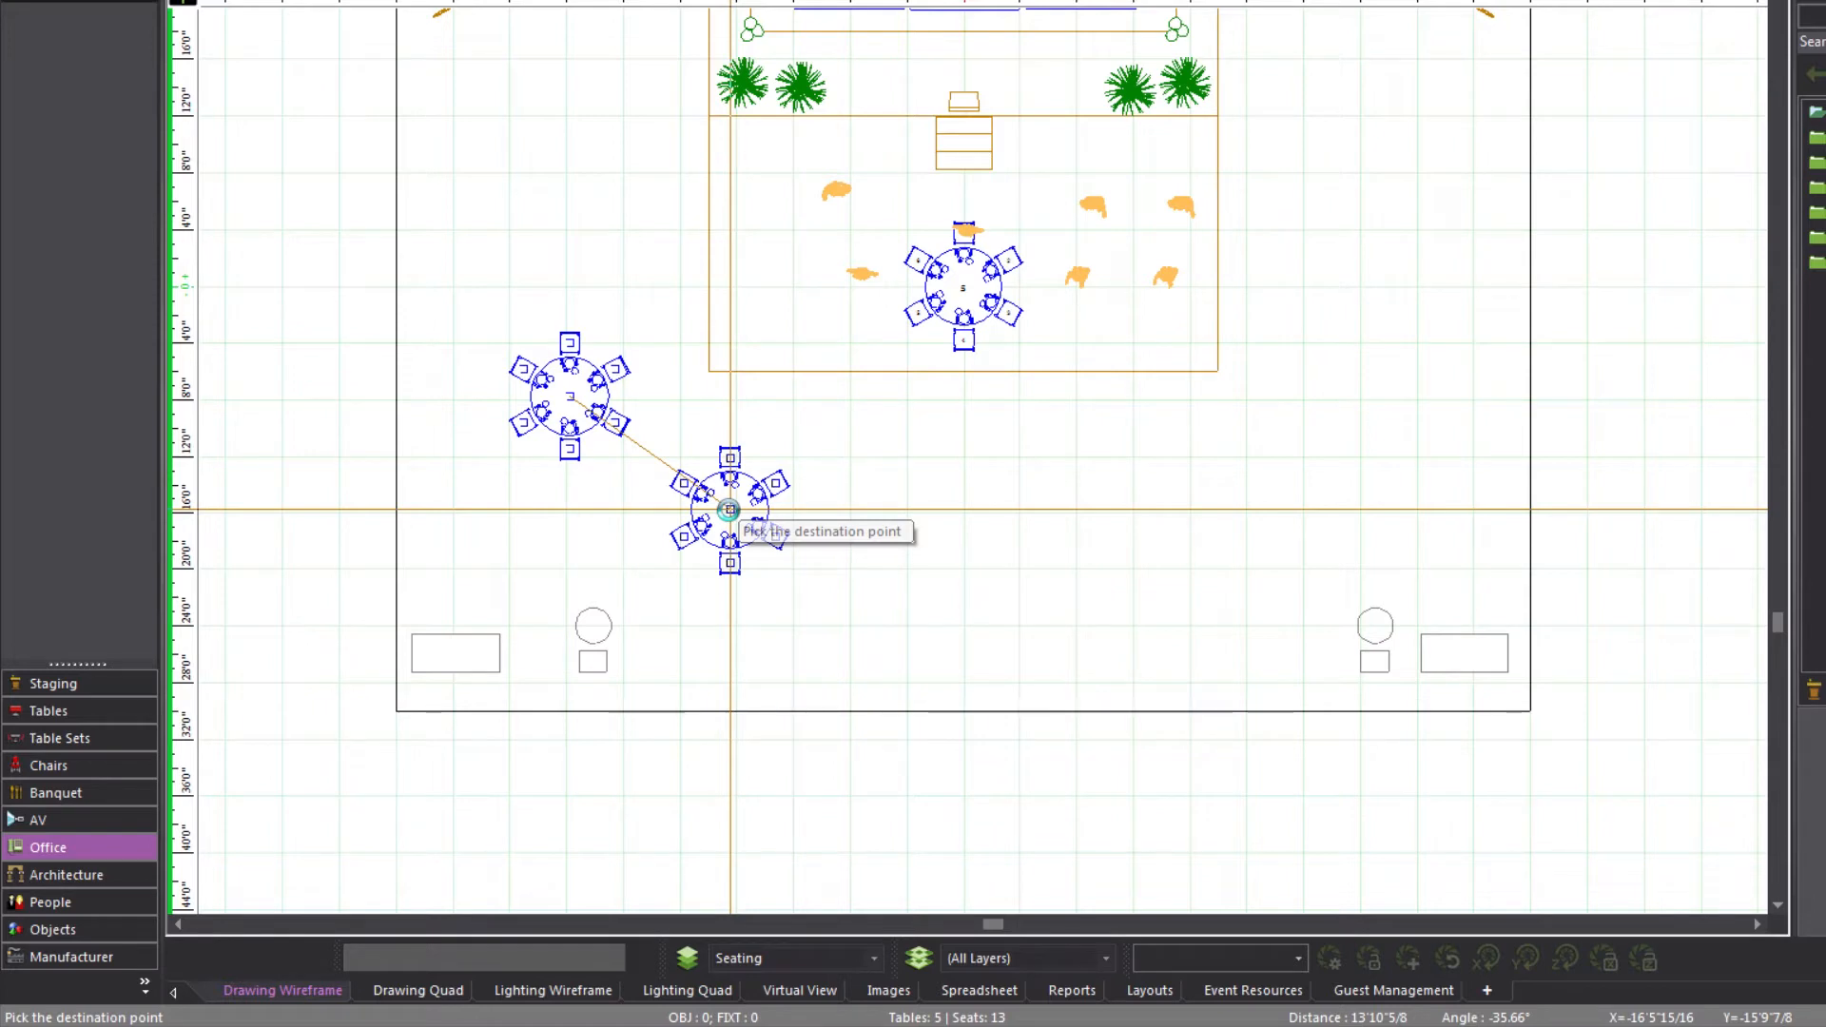
type("-36")
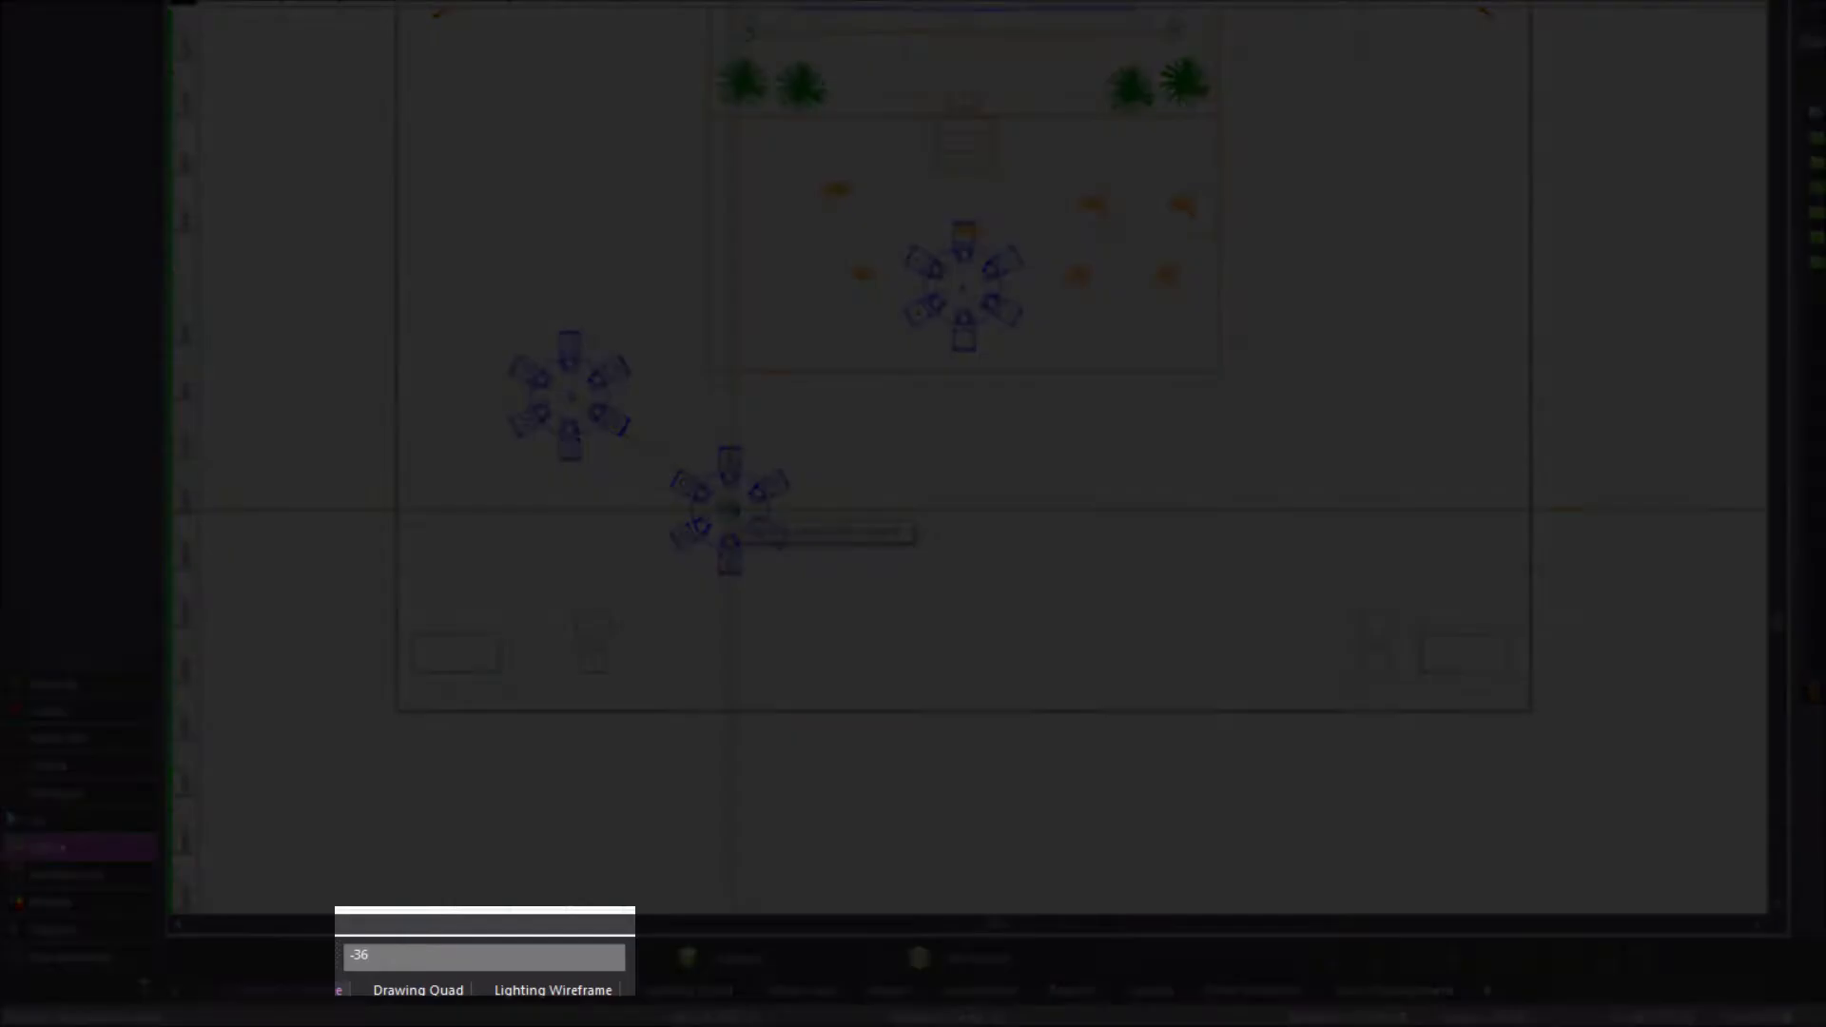
type(",4")
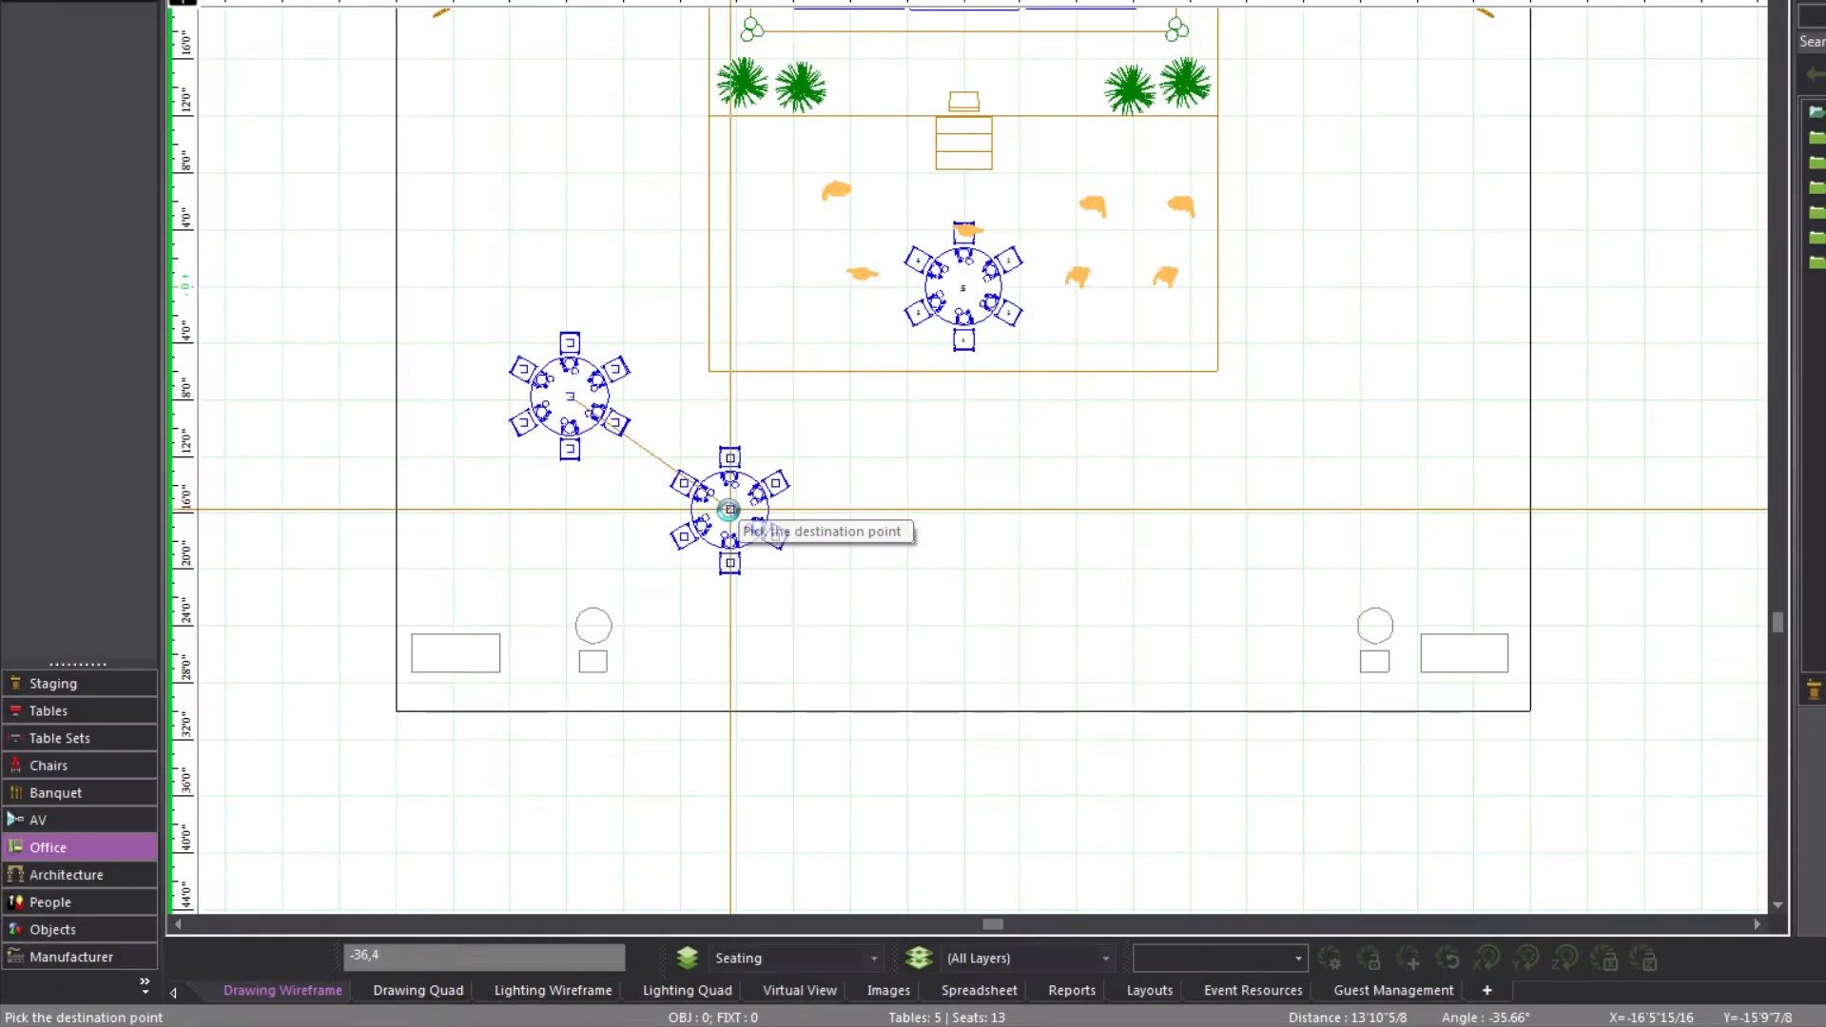
type(",0")
key("Return")
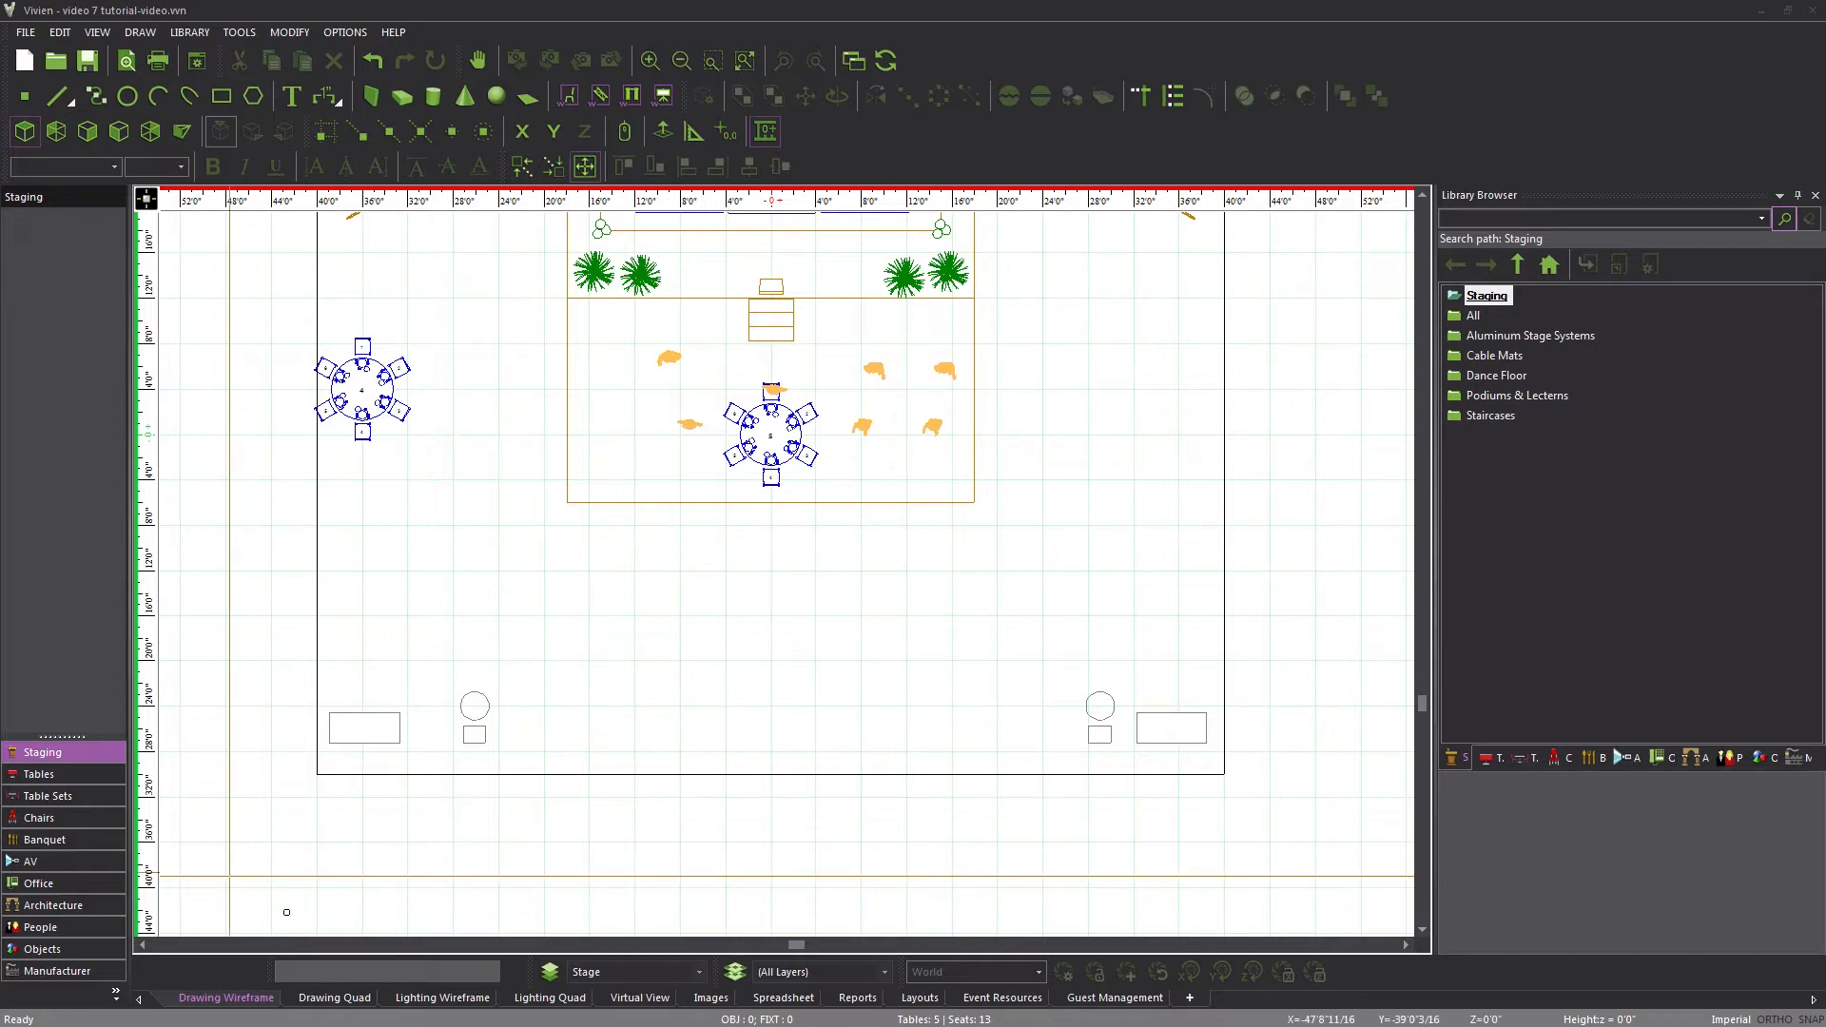
Switch to the four-pane drawing view and examine the dance floor's surface for Z-fighting in 3D
left_click(335, 997)
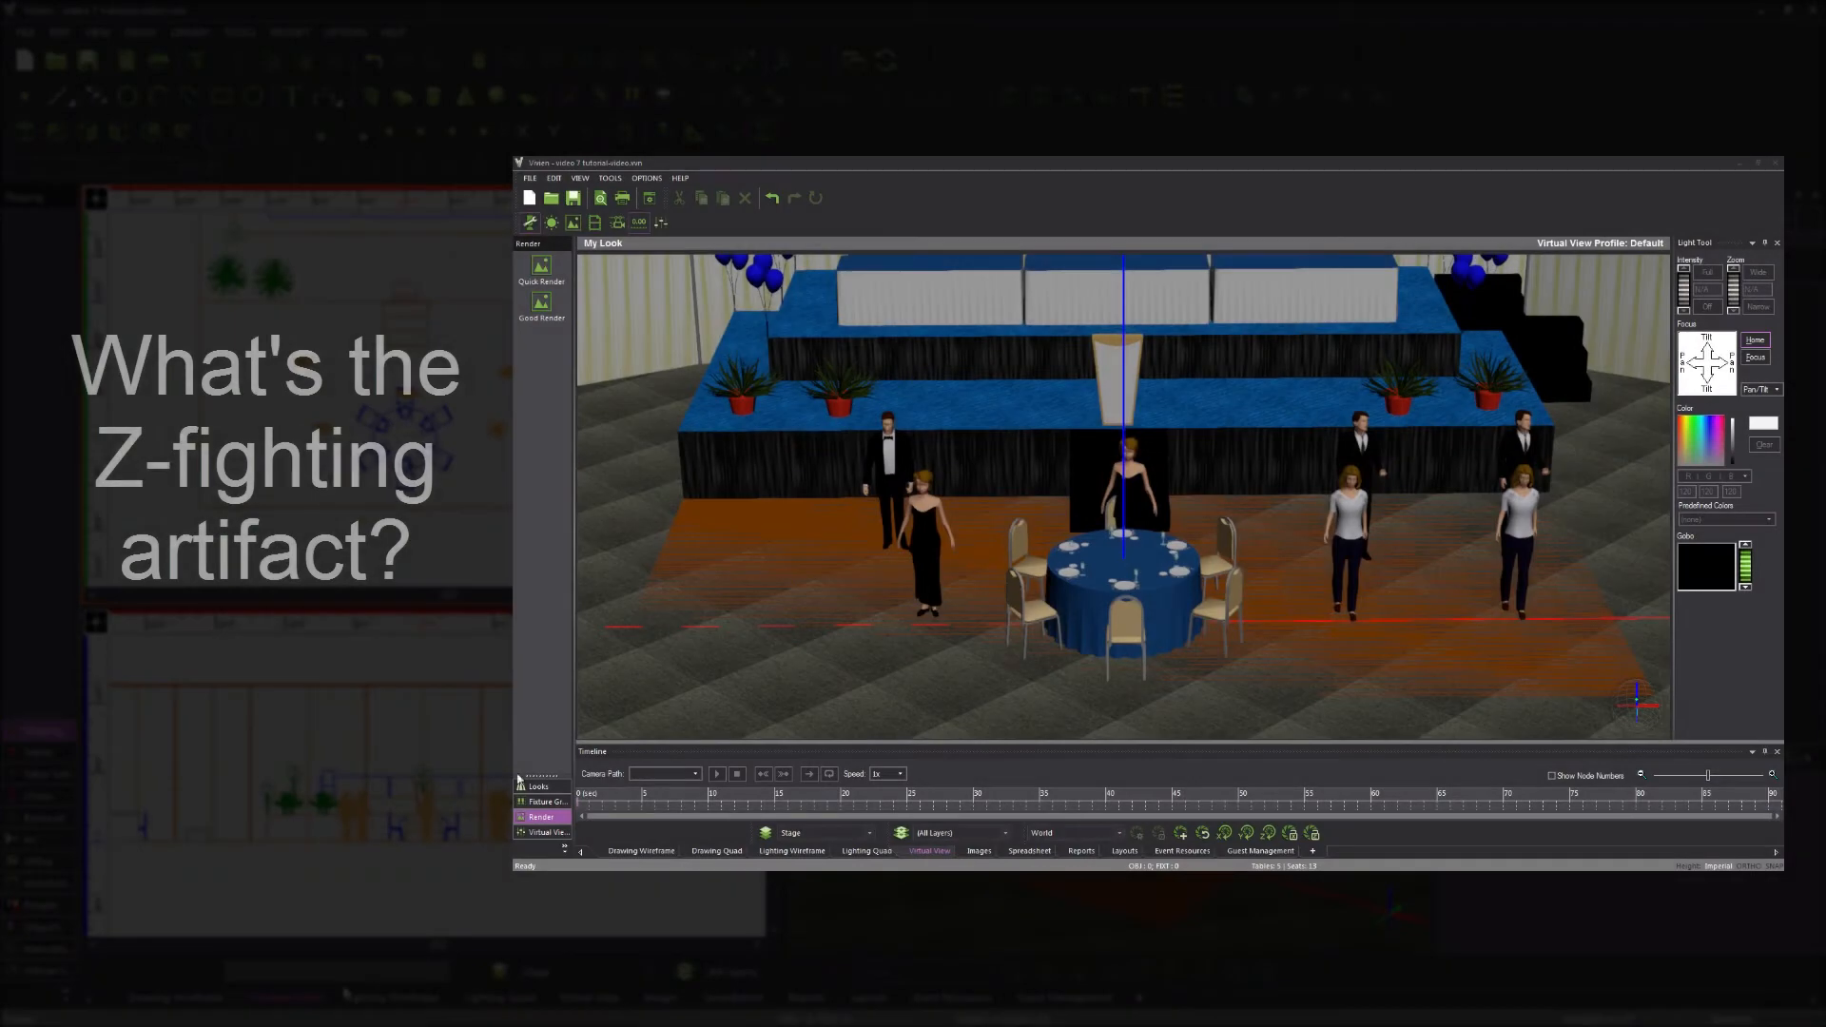
left_click_drag(1275, 616, 1206, 683)
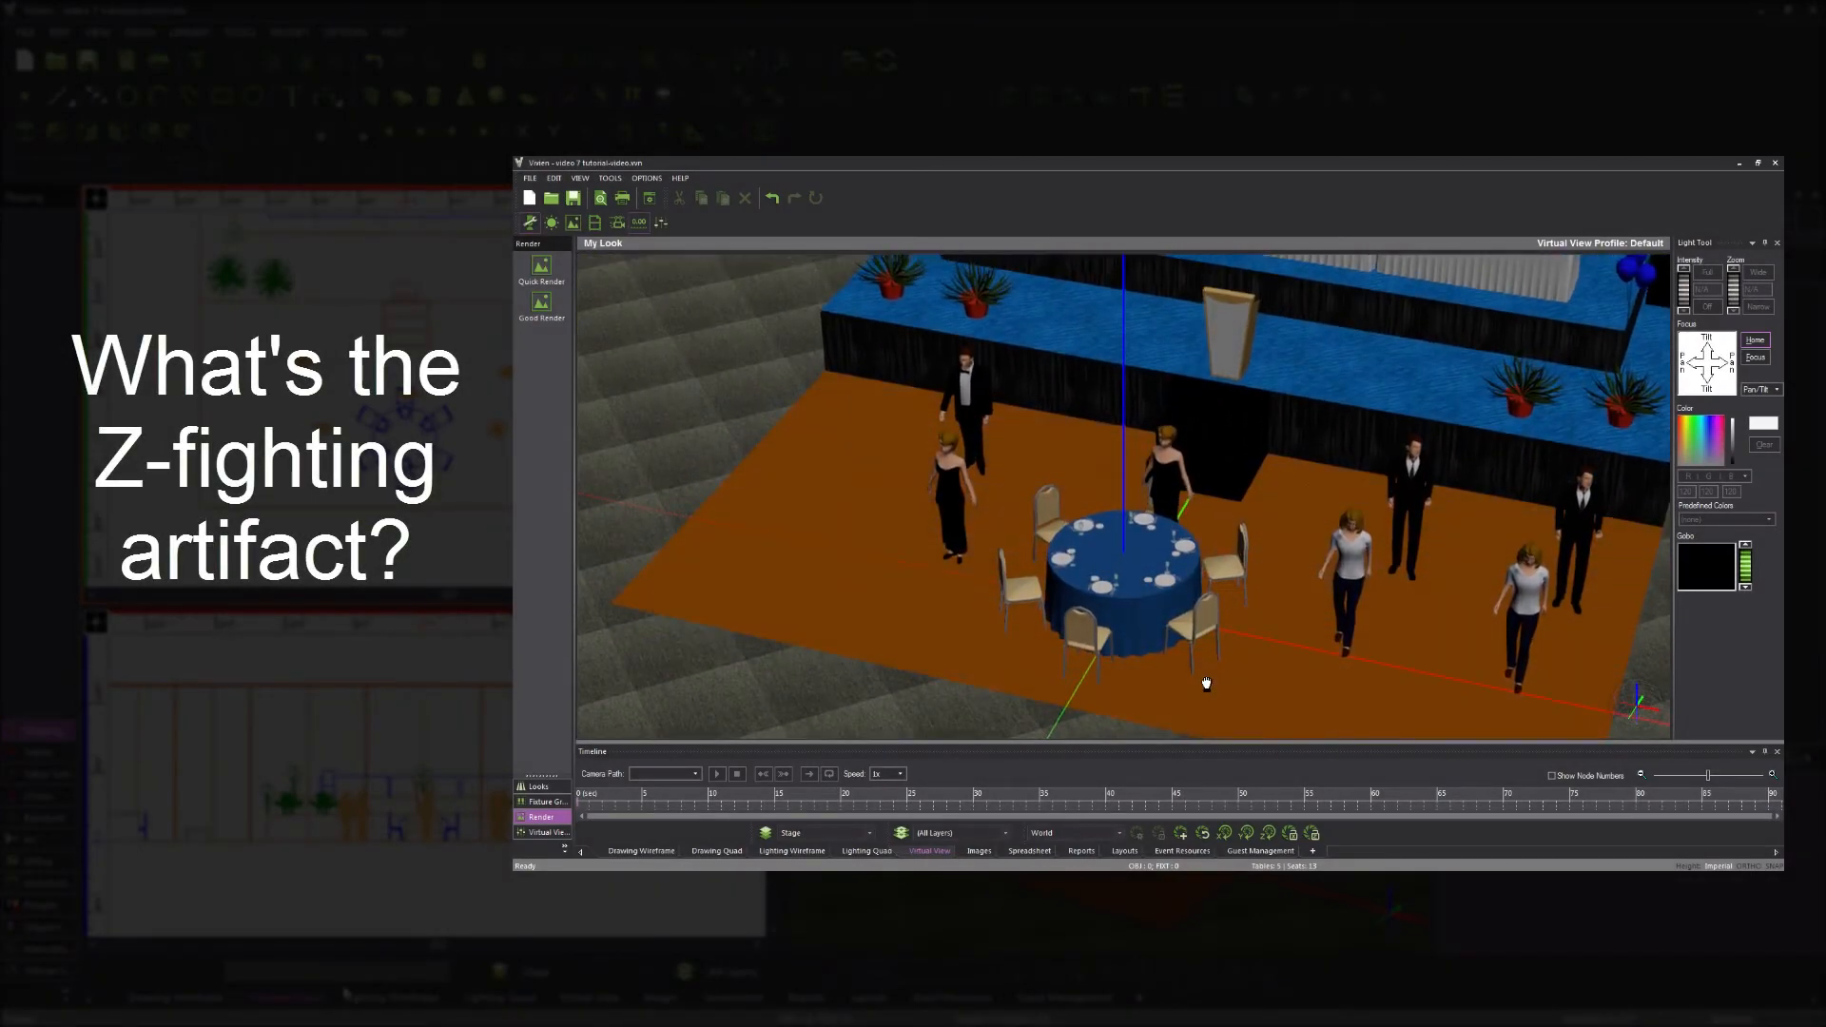
left_click_drag(1206, 684, 1260, 721)
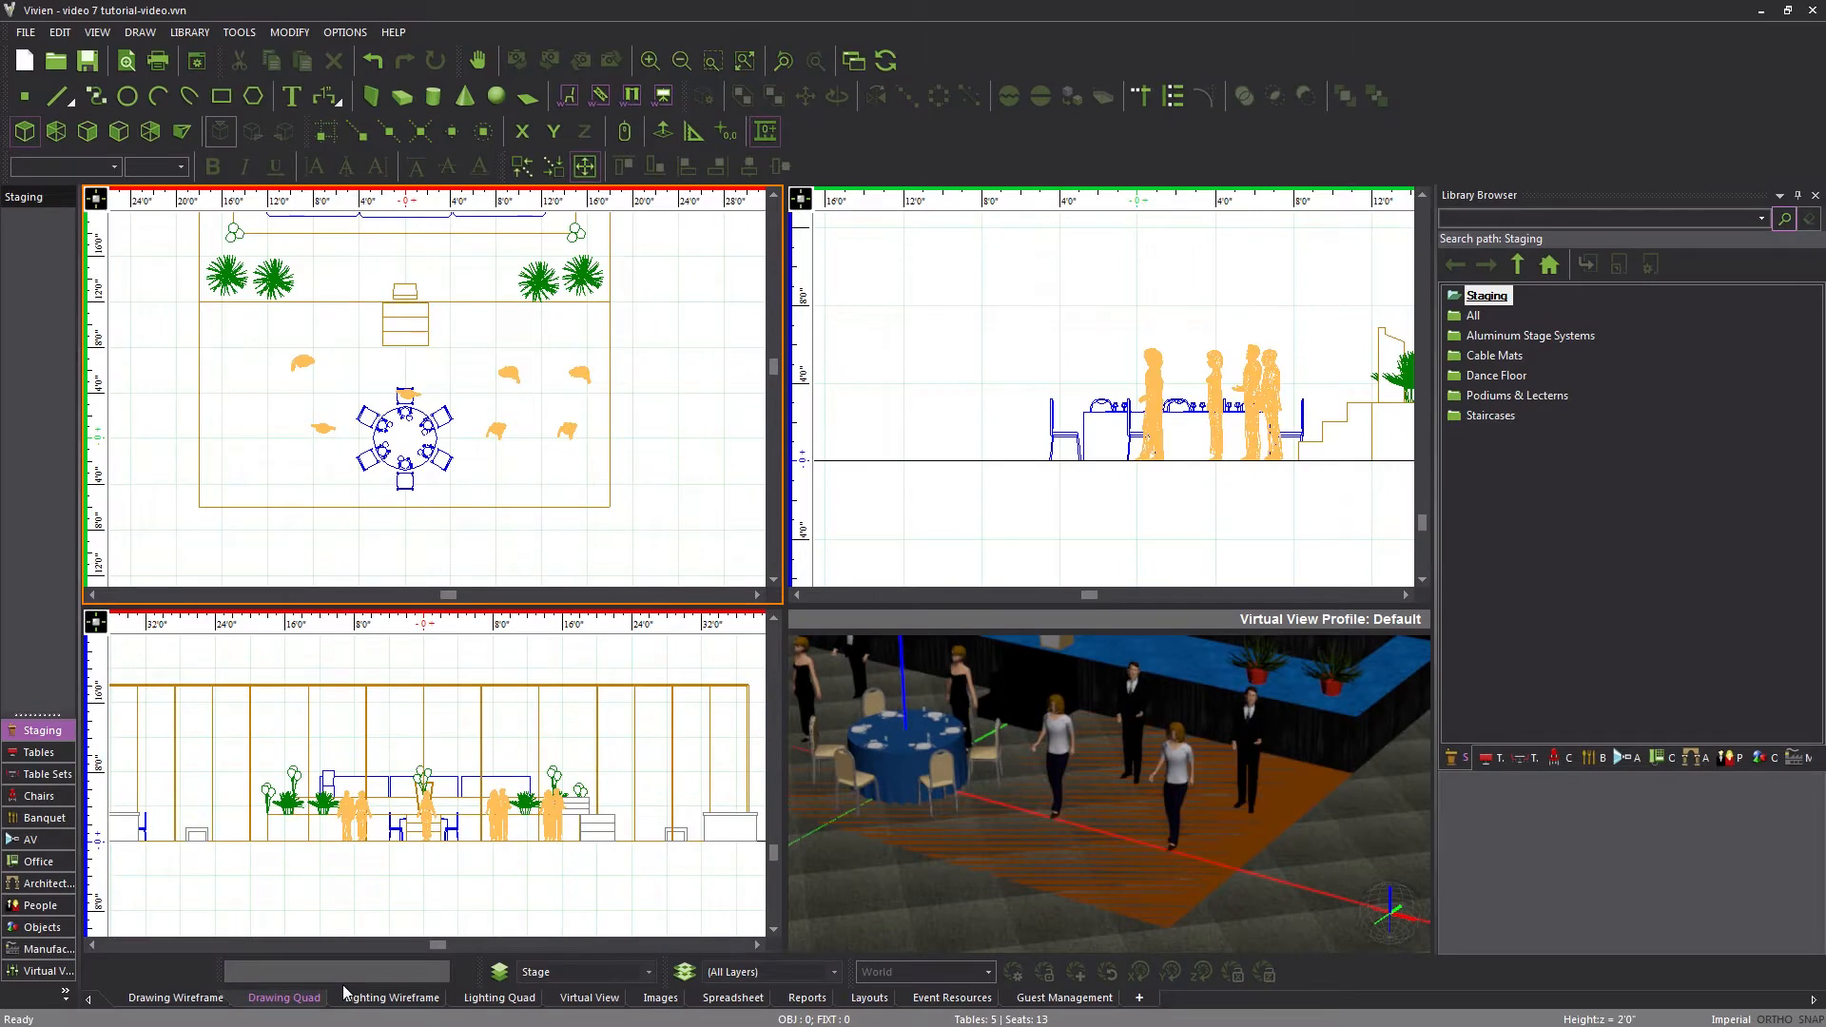
Try raising the dance floor with a move by the relative offset @0,0,1mm
left_click(611, 461)
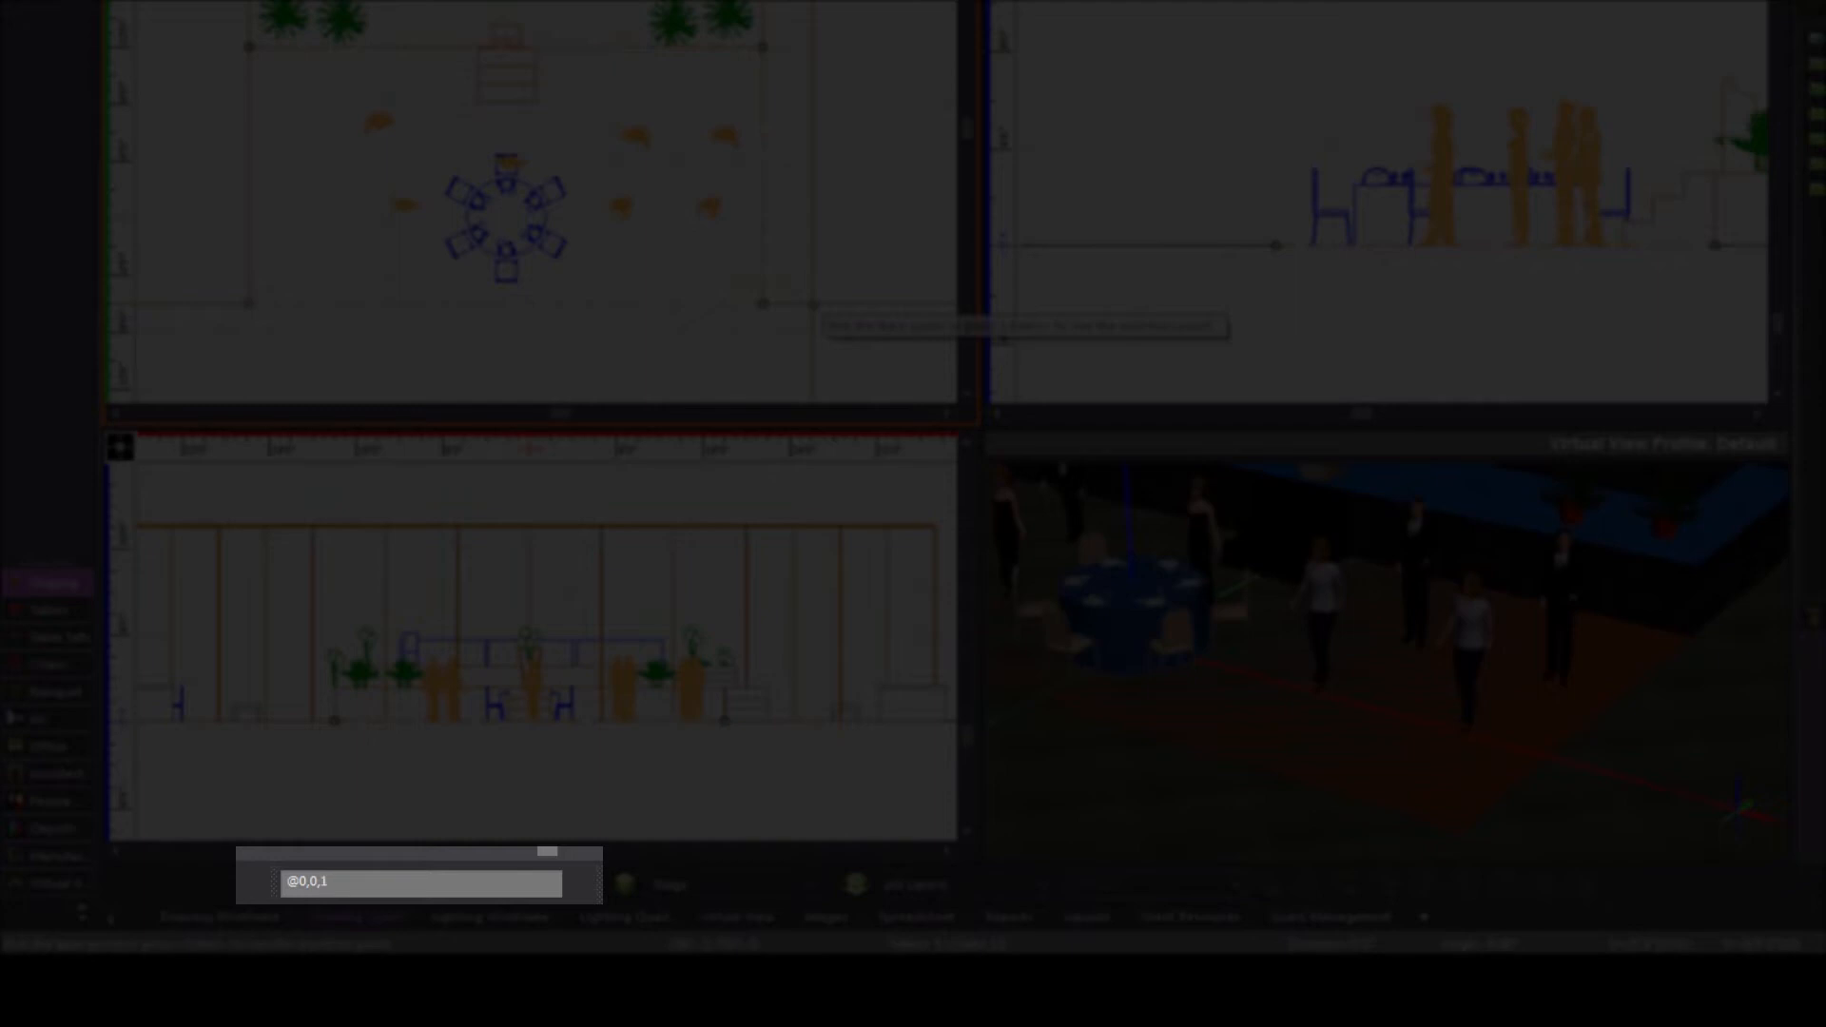
type("mm")
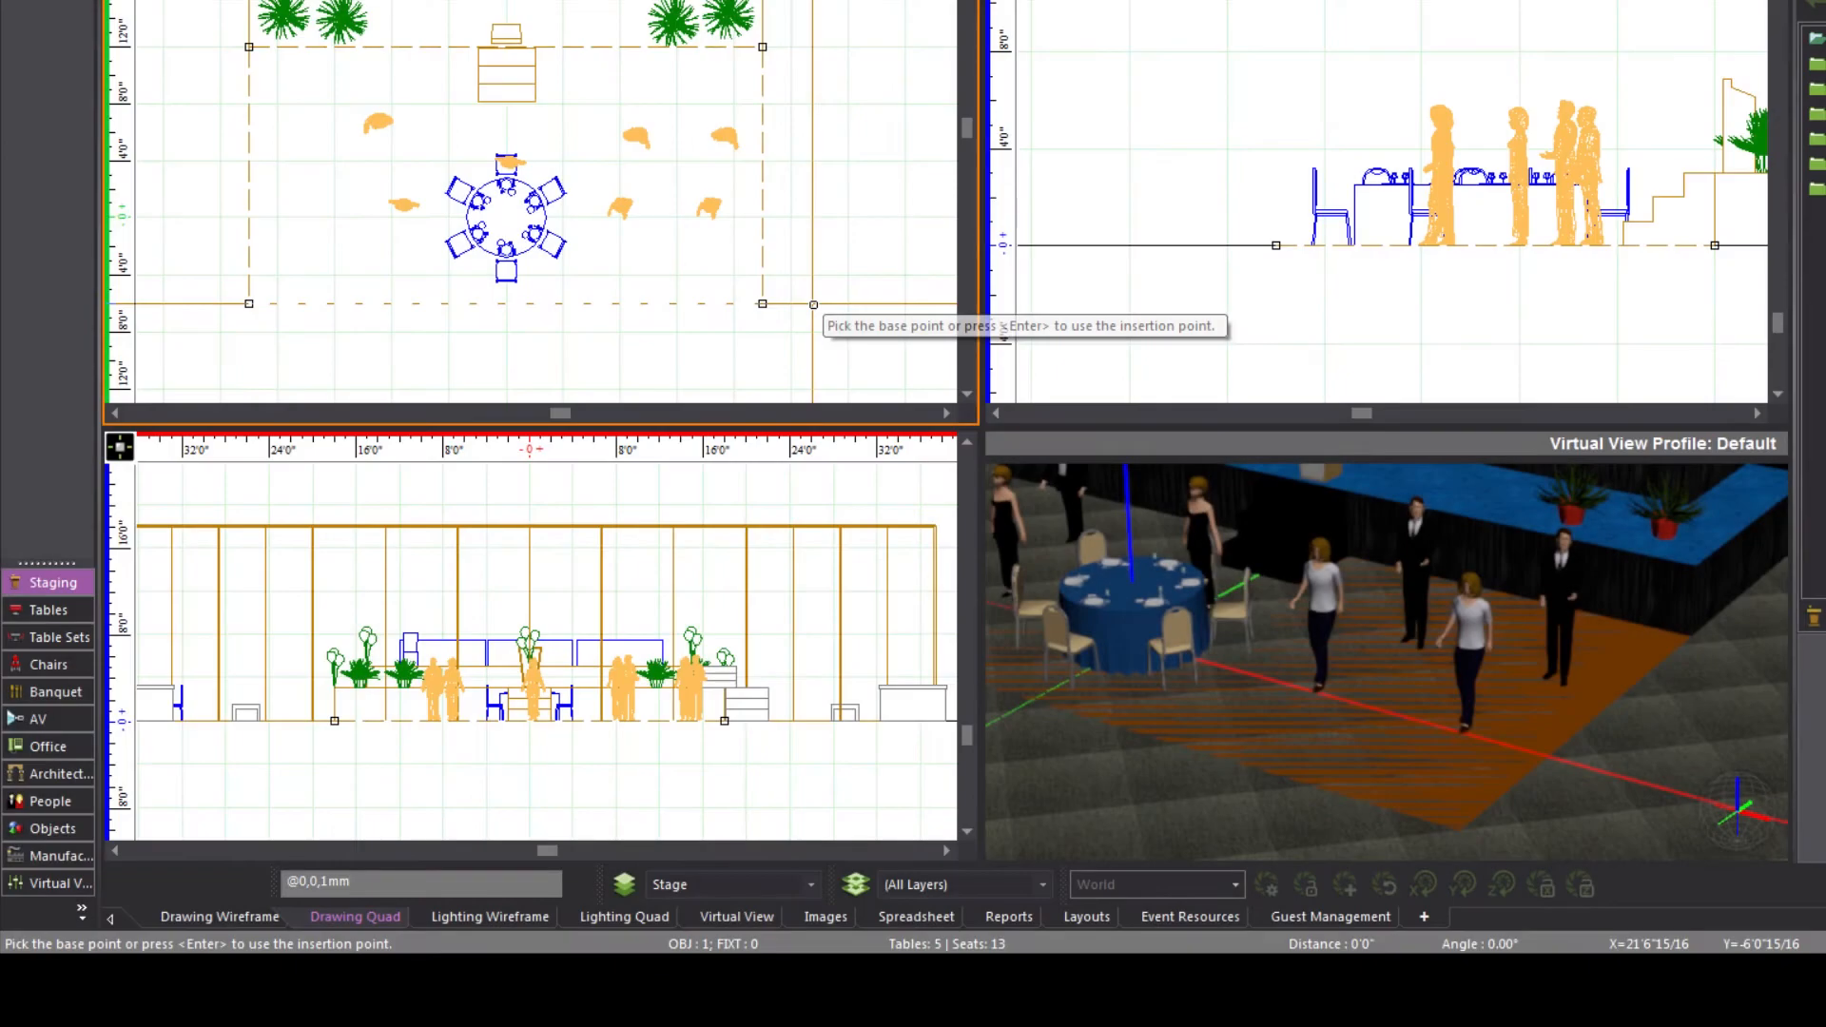
key("Return")
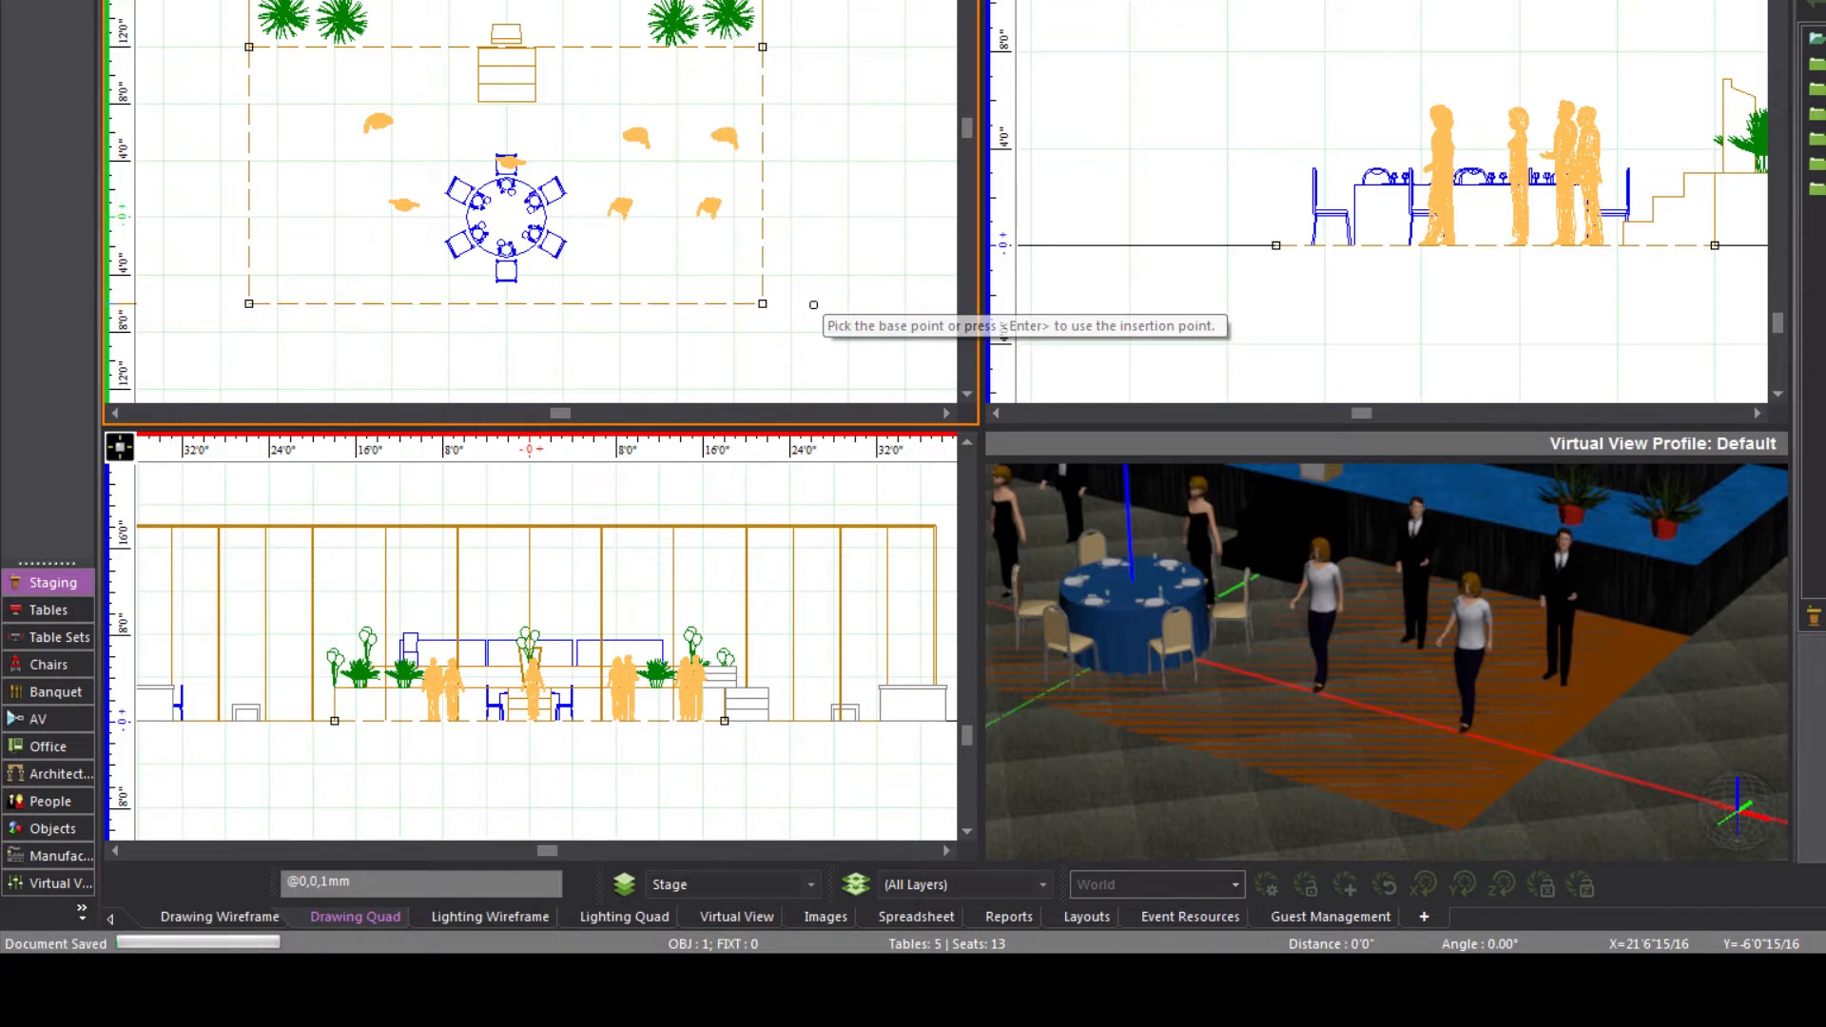
left_click(813, 304)
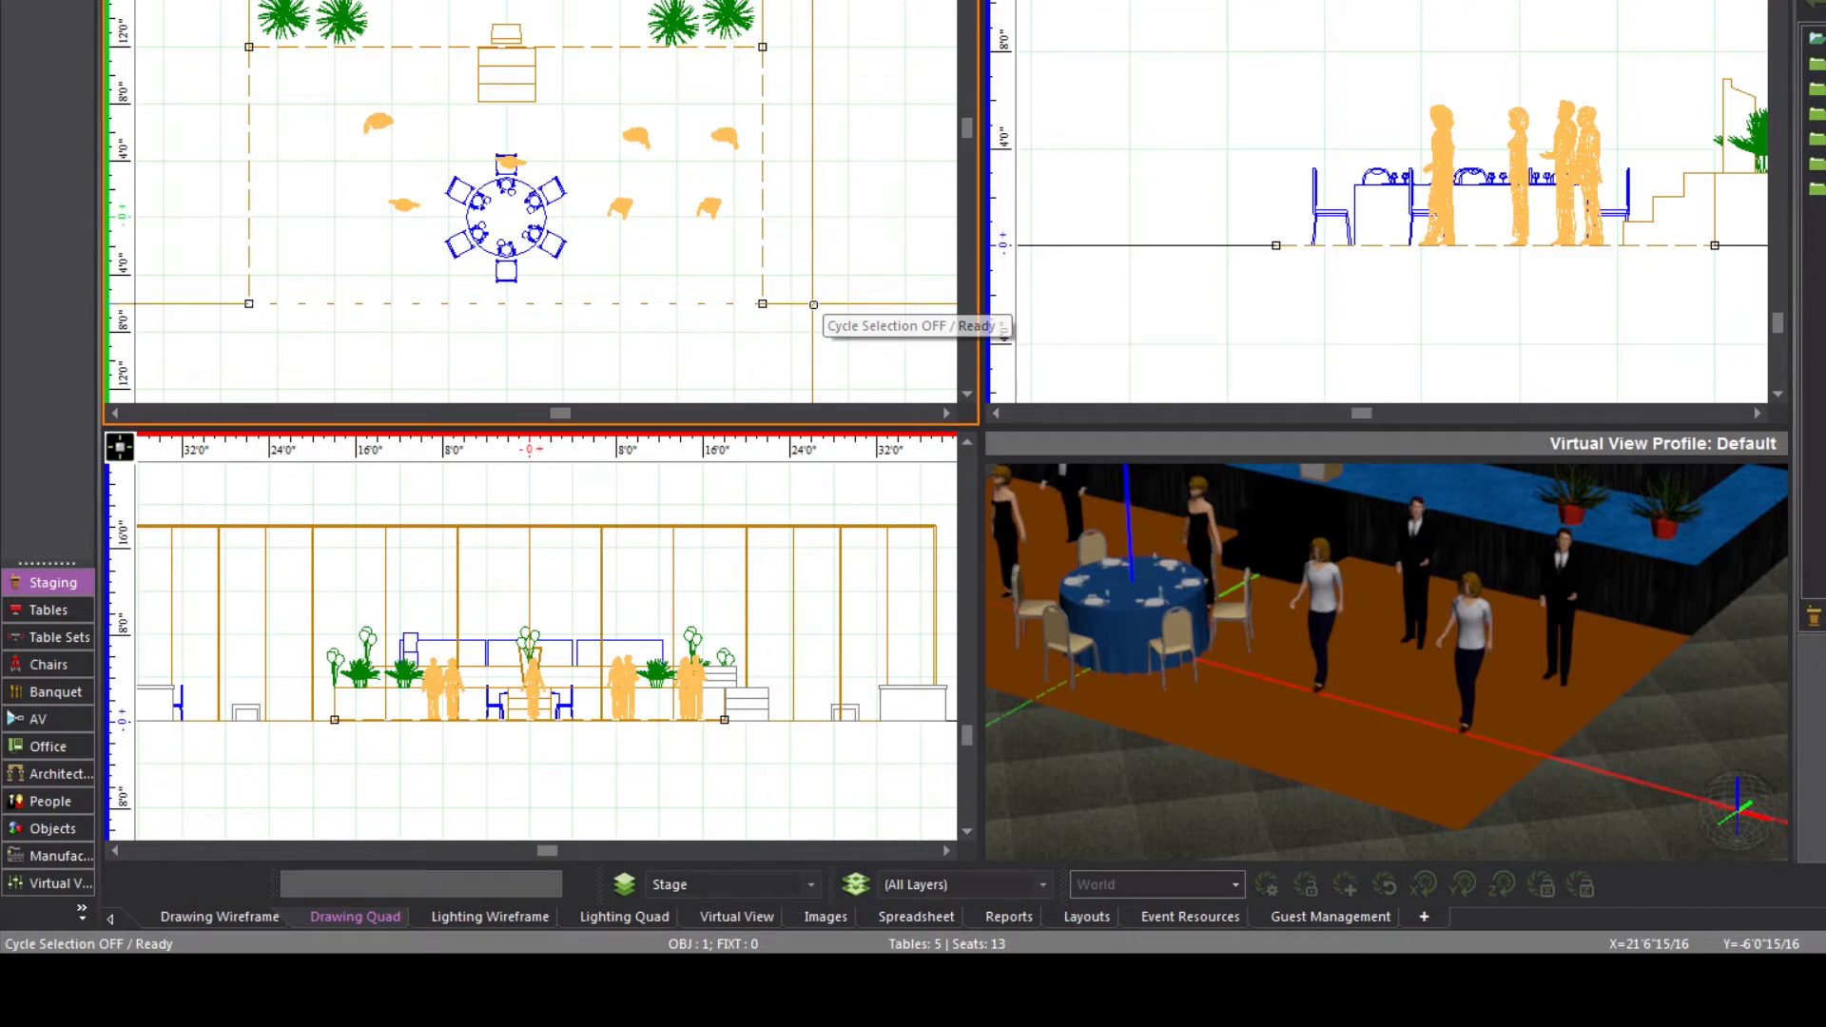
left_click_drag(1264, 722, 1197, 723)
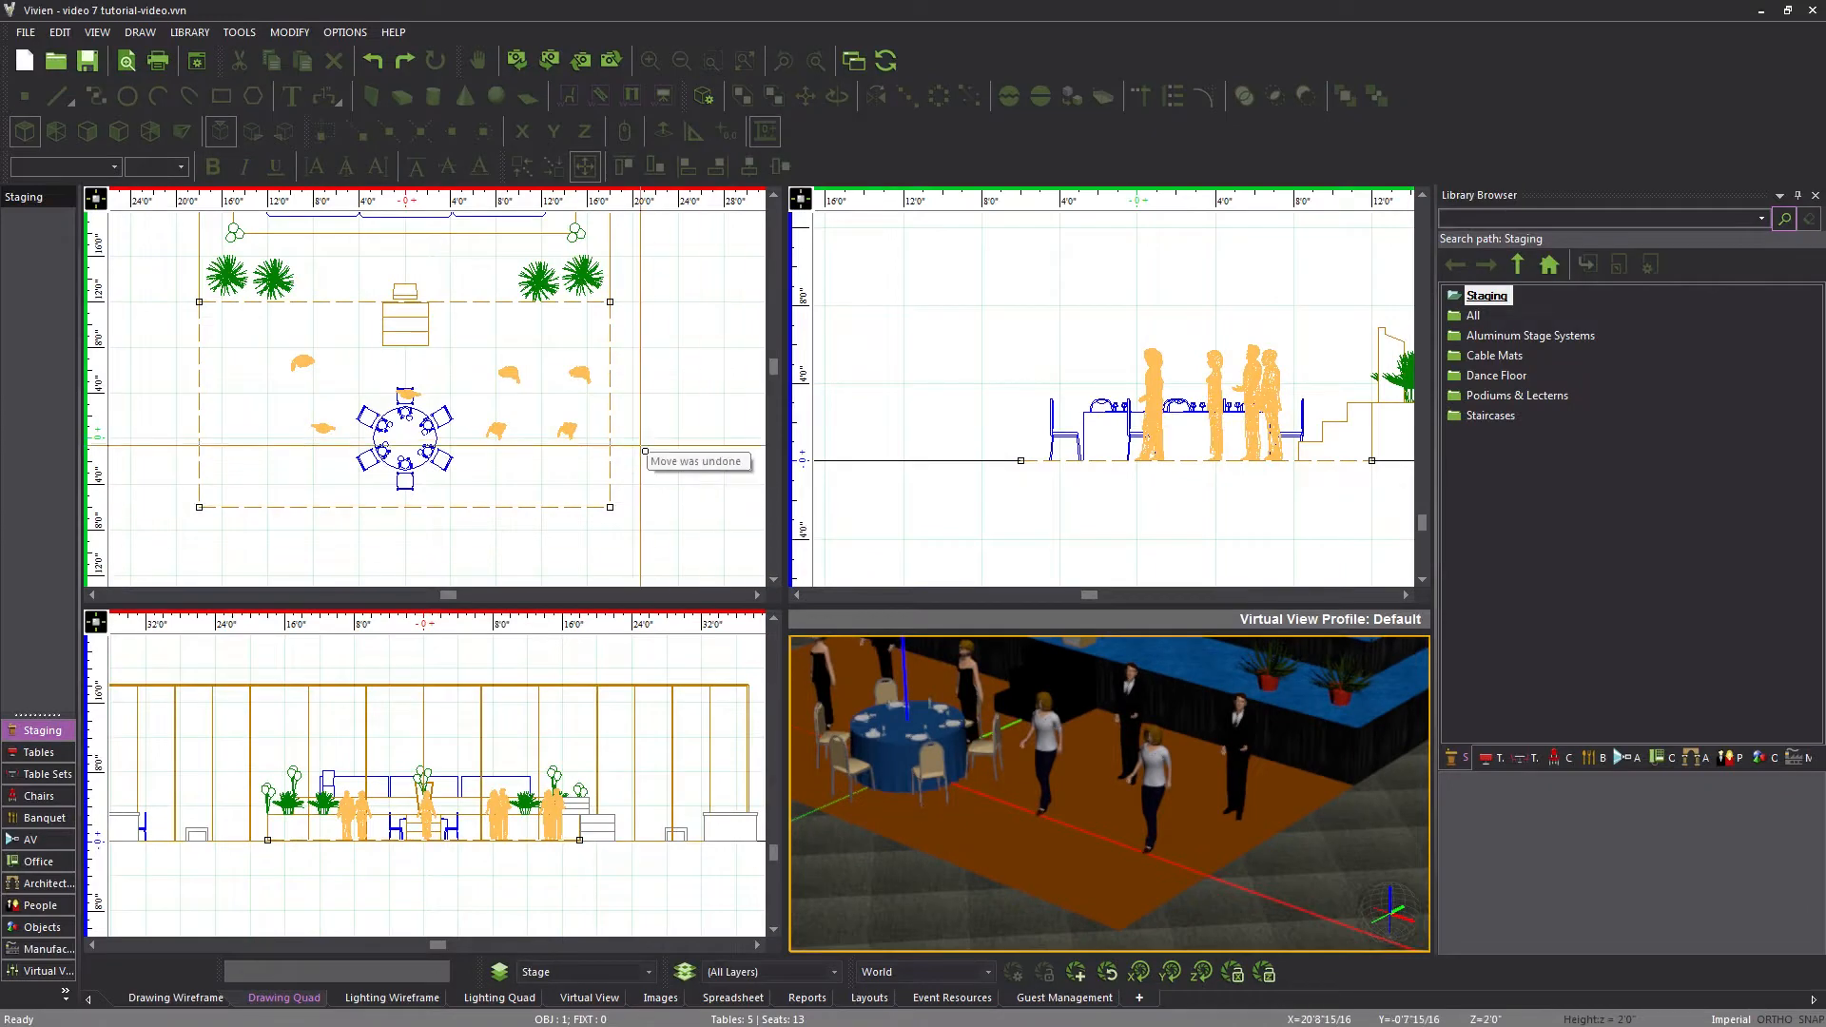
Move the dance floor away from the stage by the relative offset @0,-4',0
left_click(817, 243)
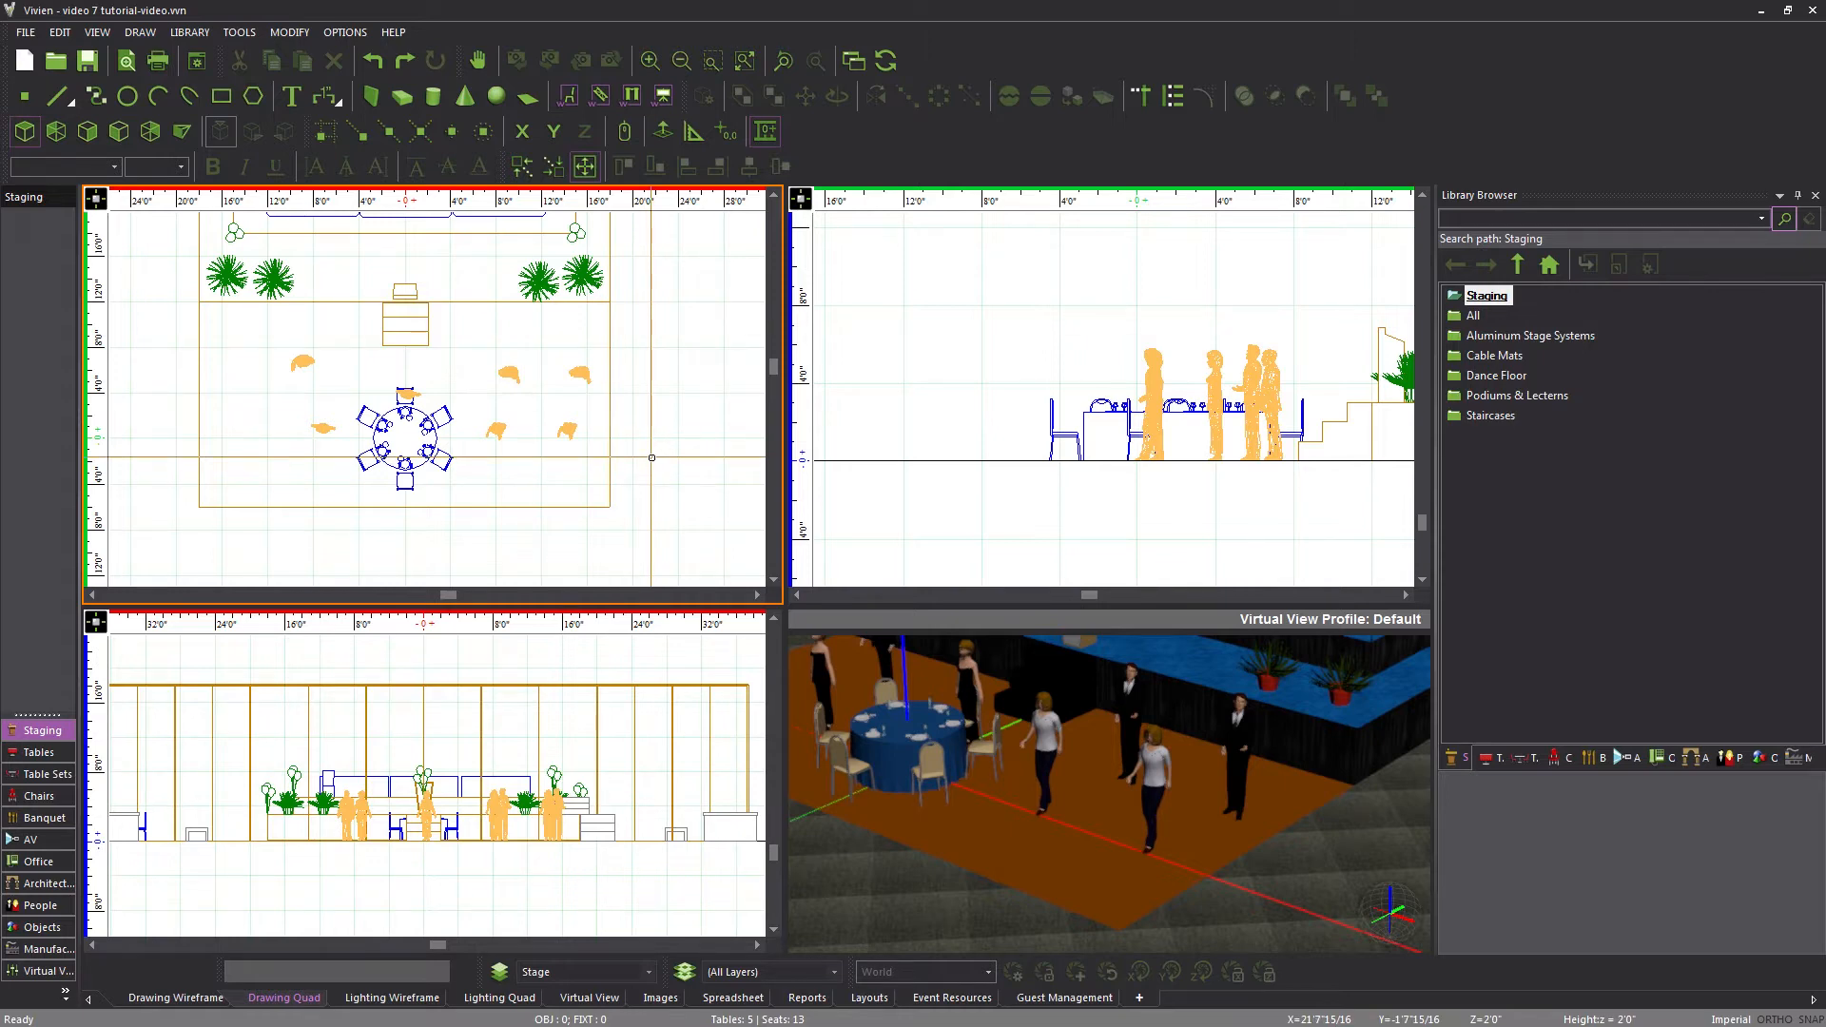
left_click(610, 478)
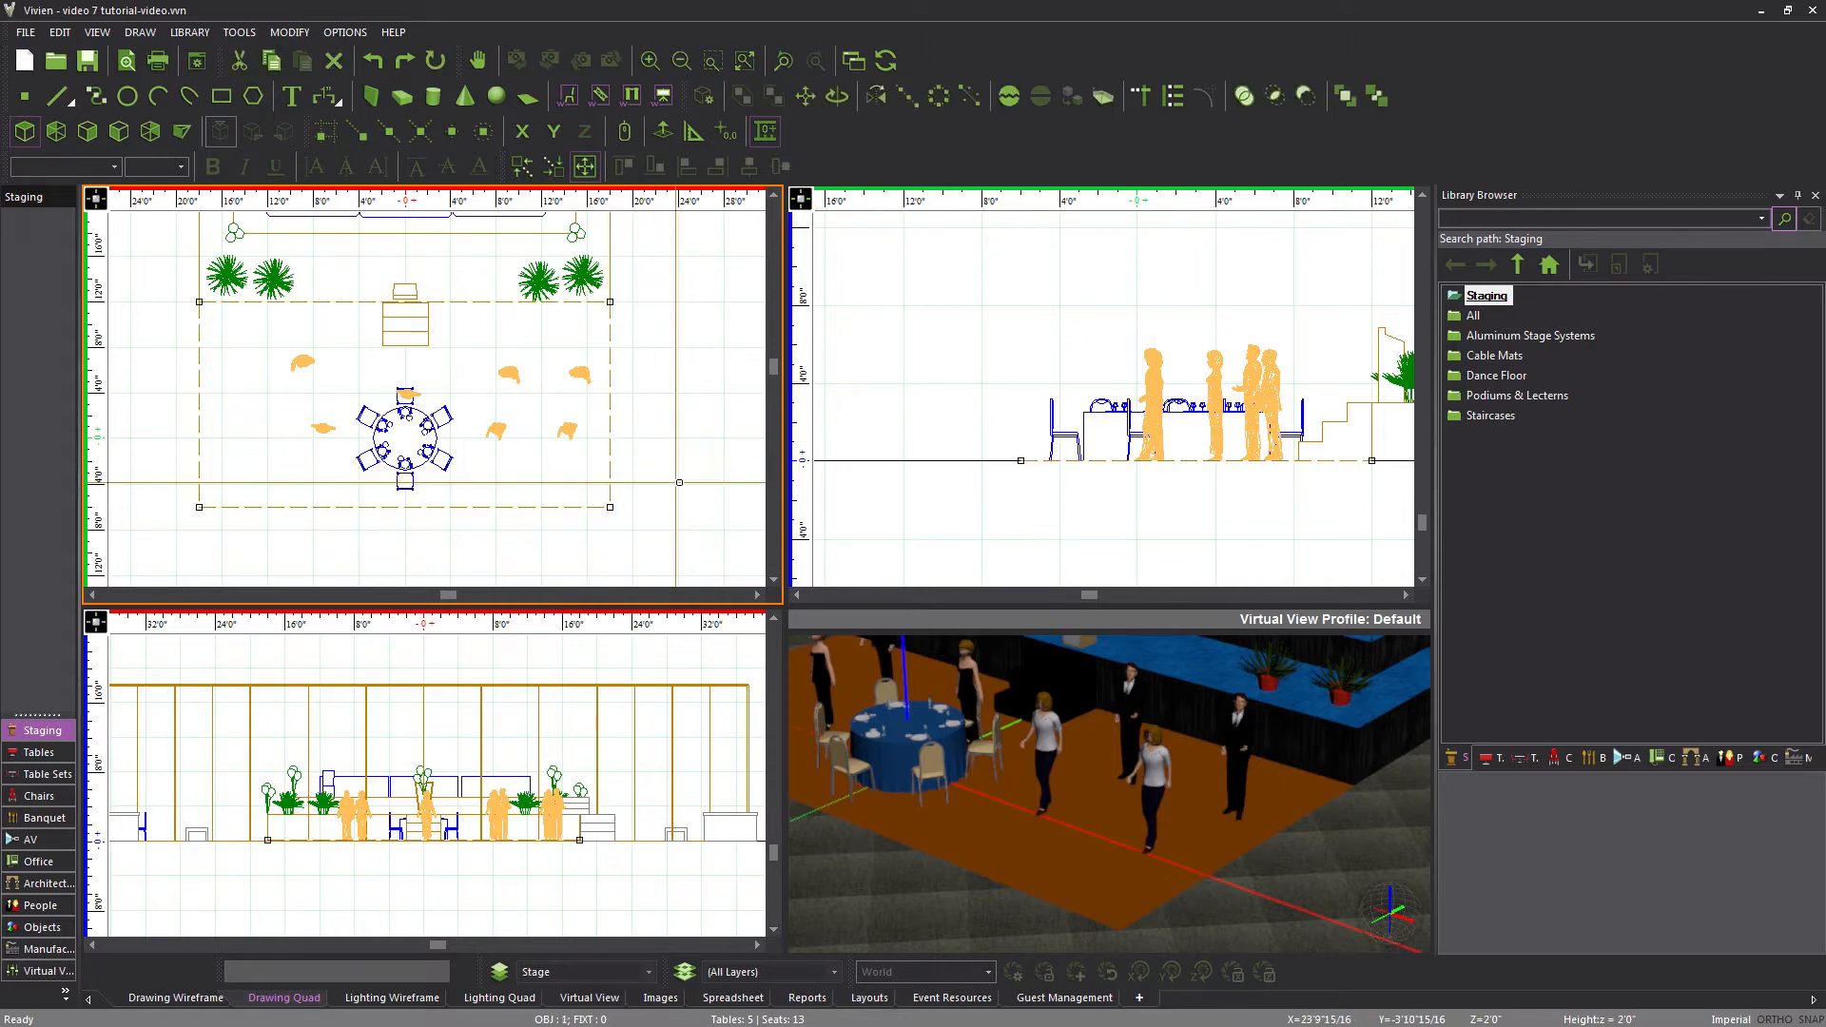
key("m")
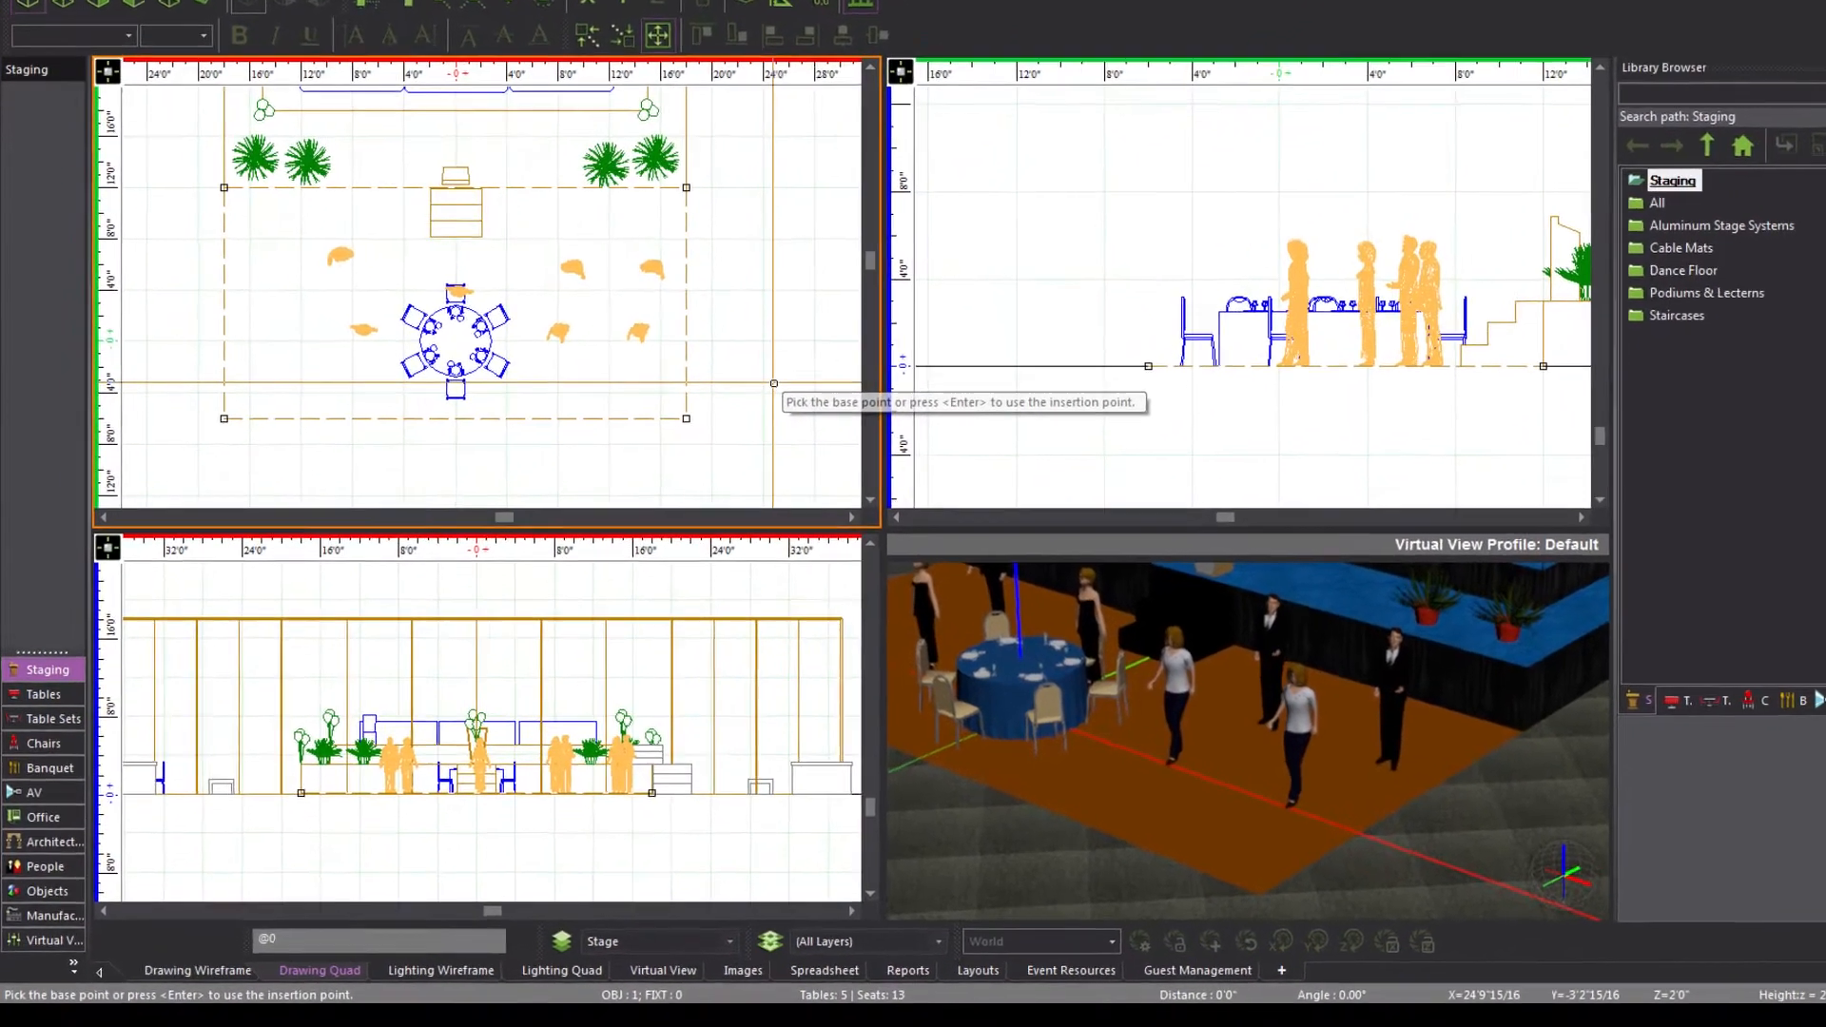
type("0,-4',0")
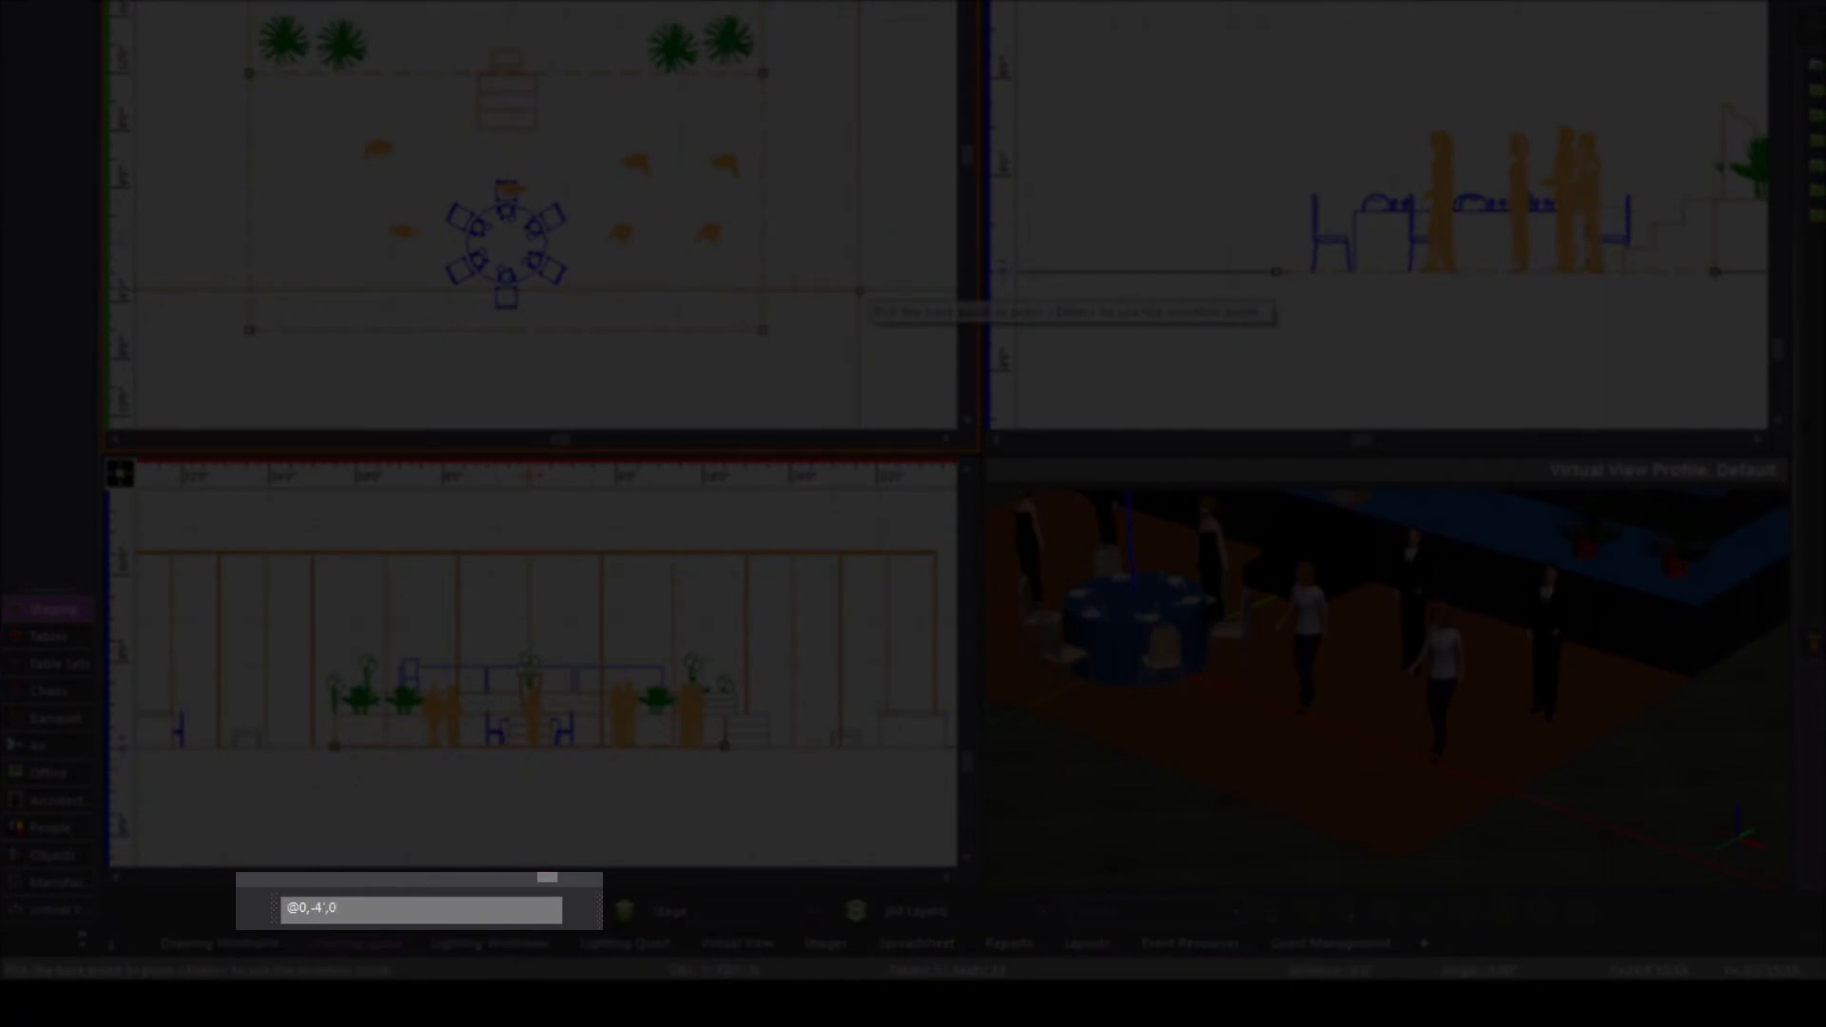
key("Return")
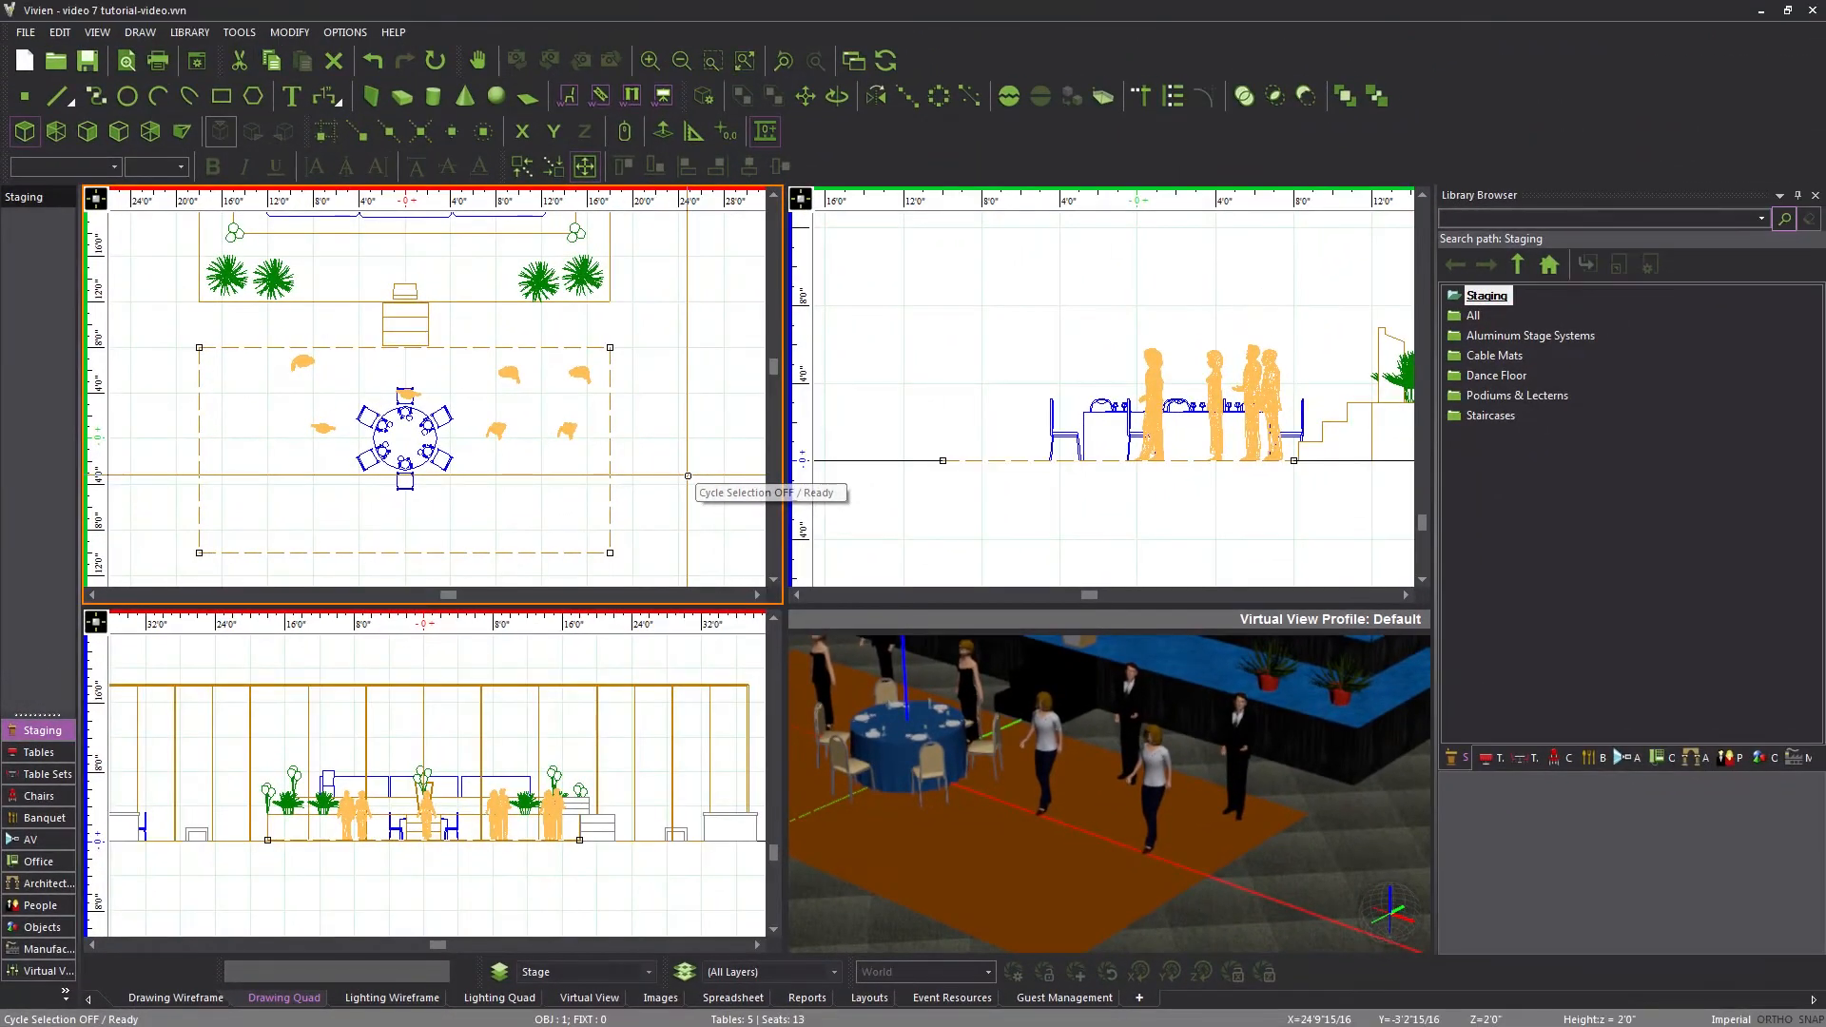
key("ctrl+z")
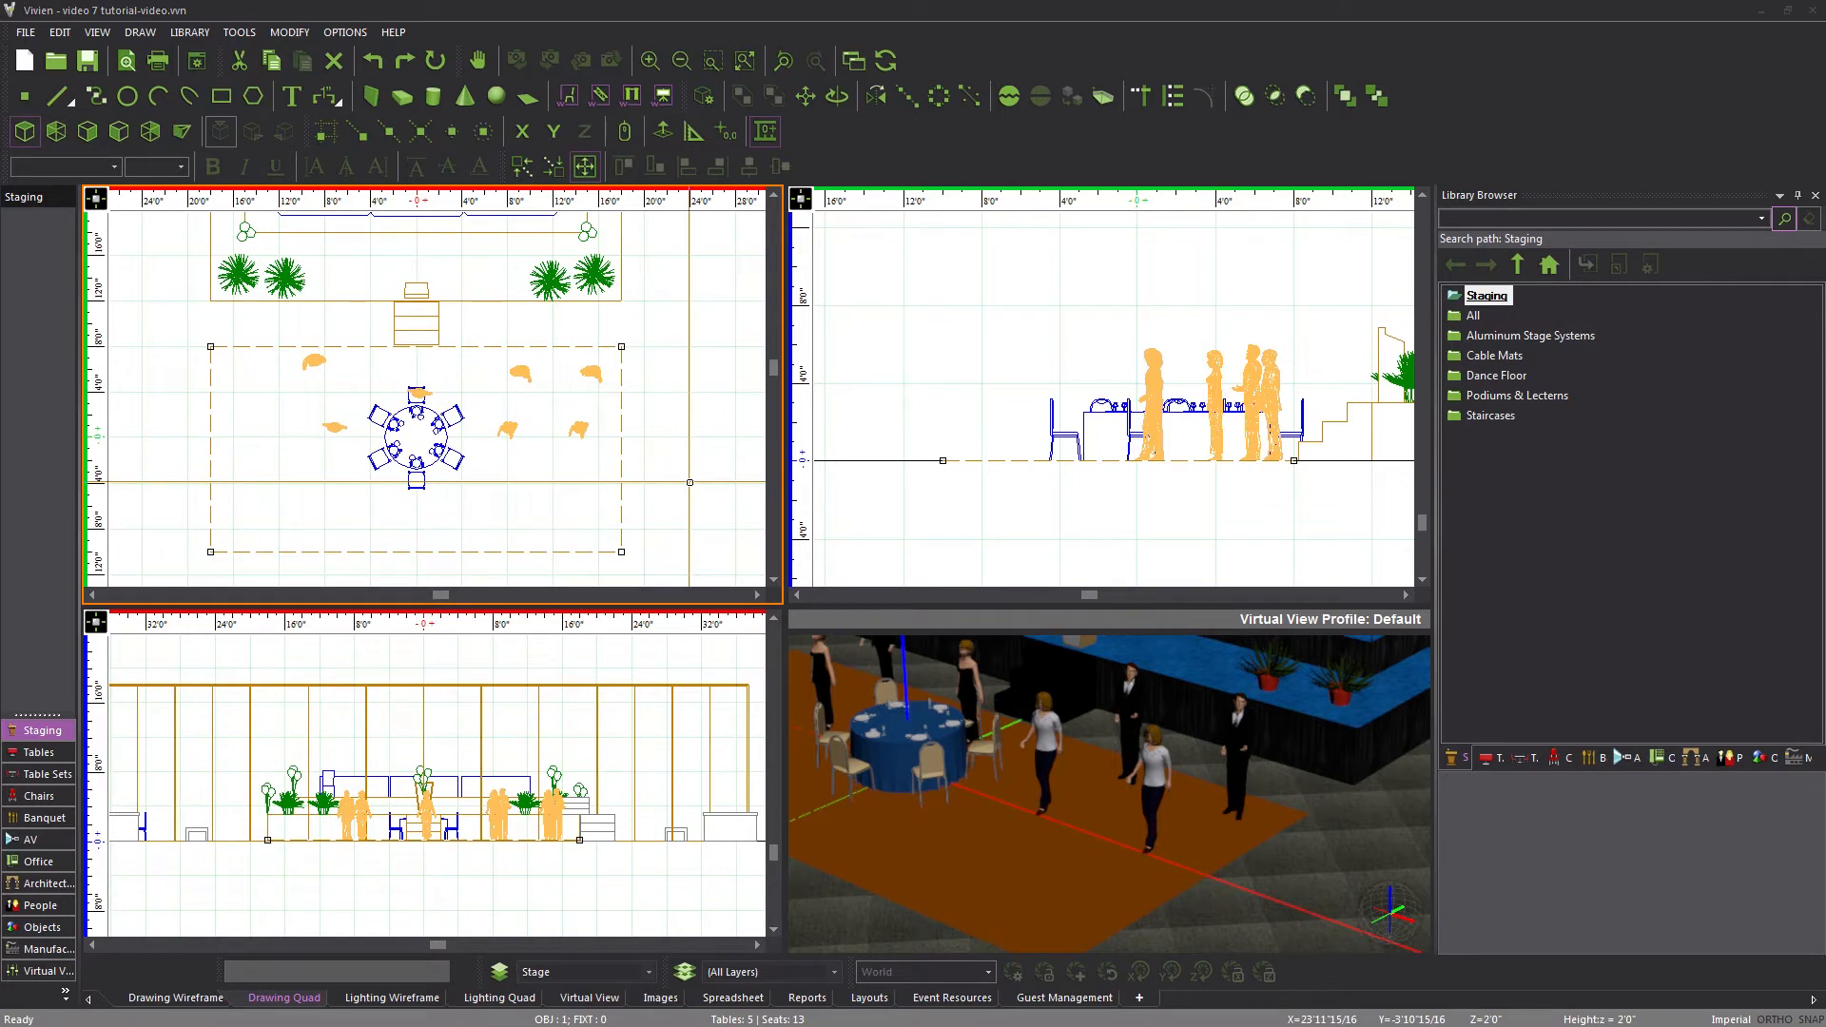
key("Escape")
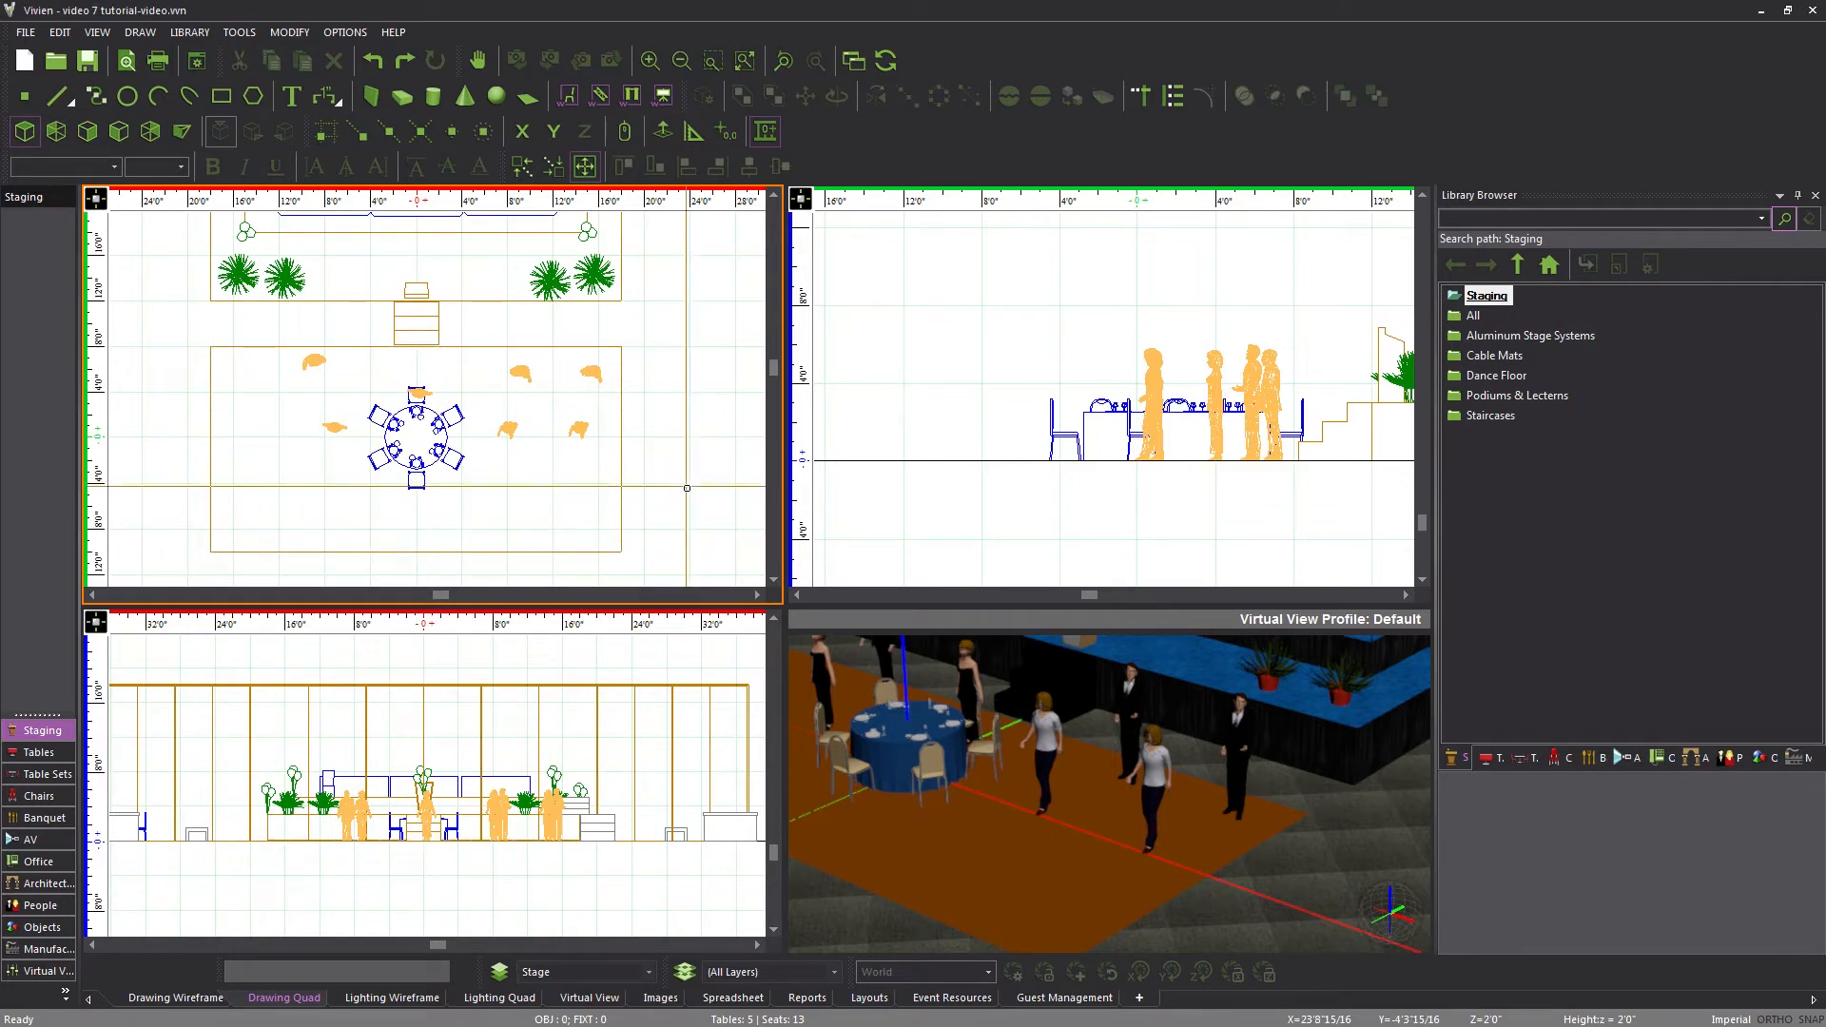
Move the round table set standing on the dance floor by the relative offset @-16',-14' in X and Y
middle_click_drag(687, 482, 606, 345)
scroll(691, 354, "down", 2)
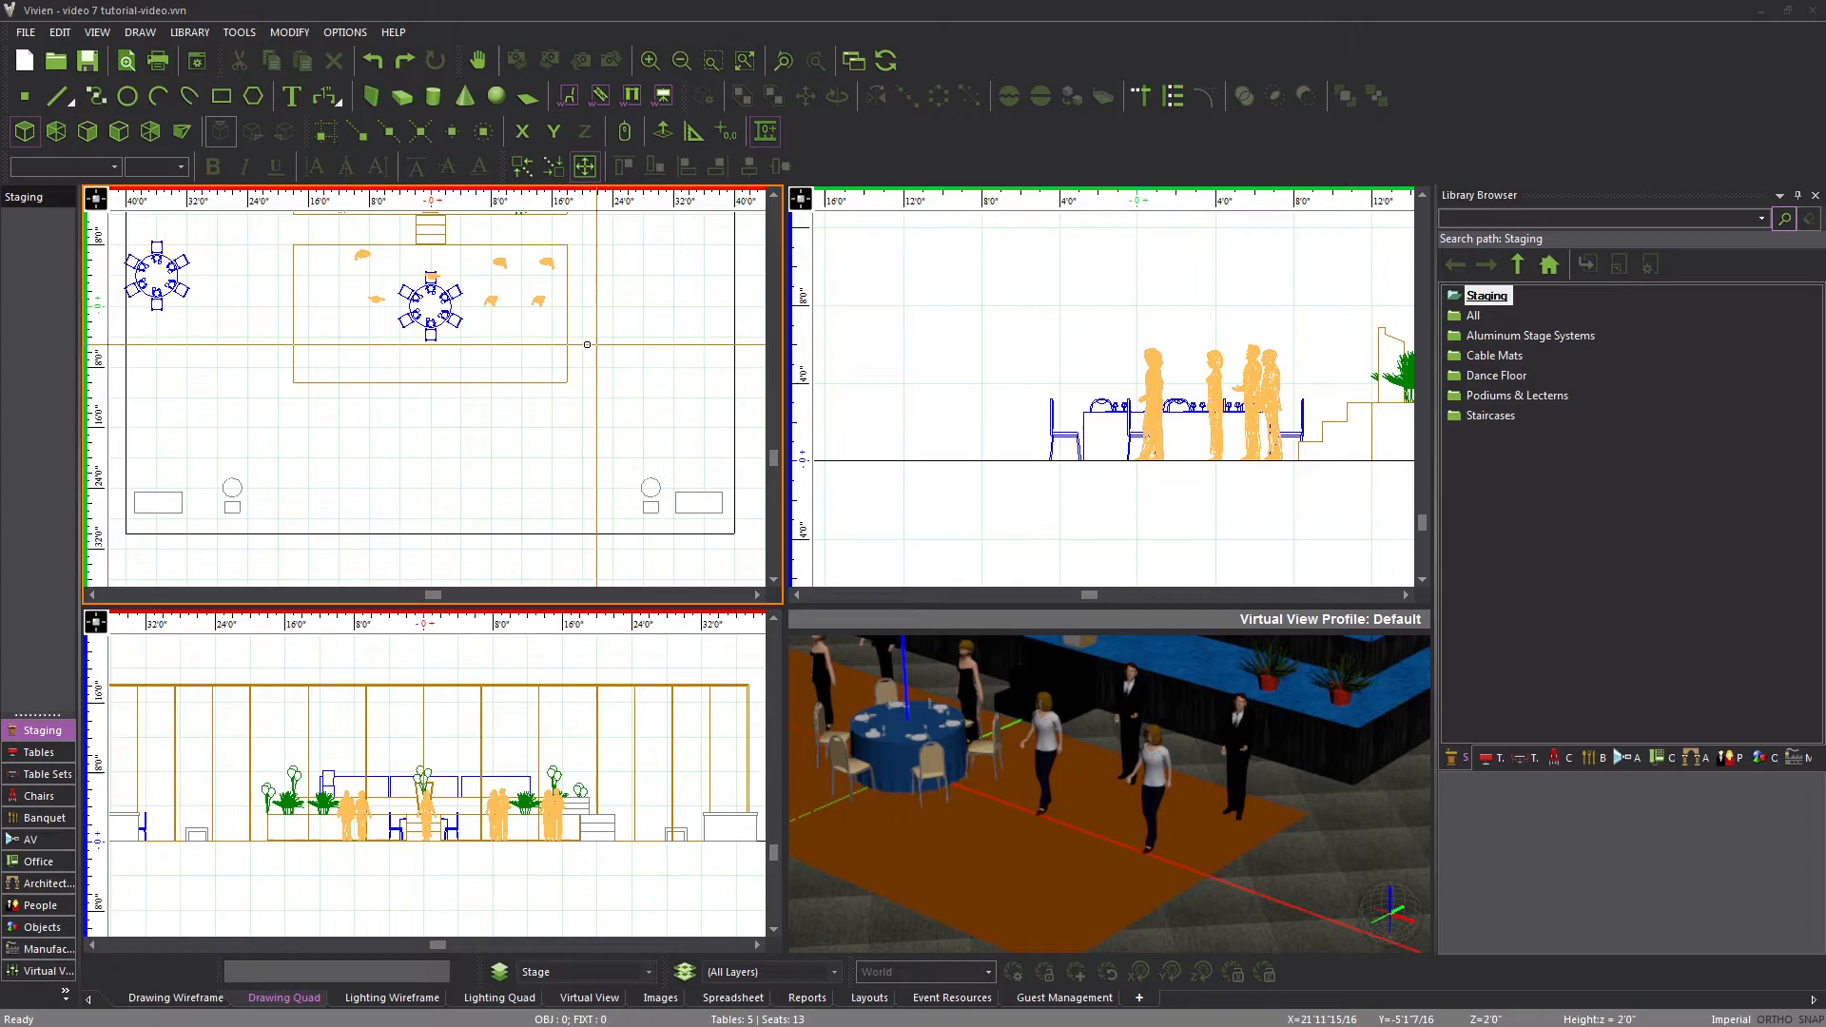
left_click(433, 309)
type("m")
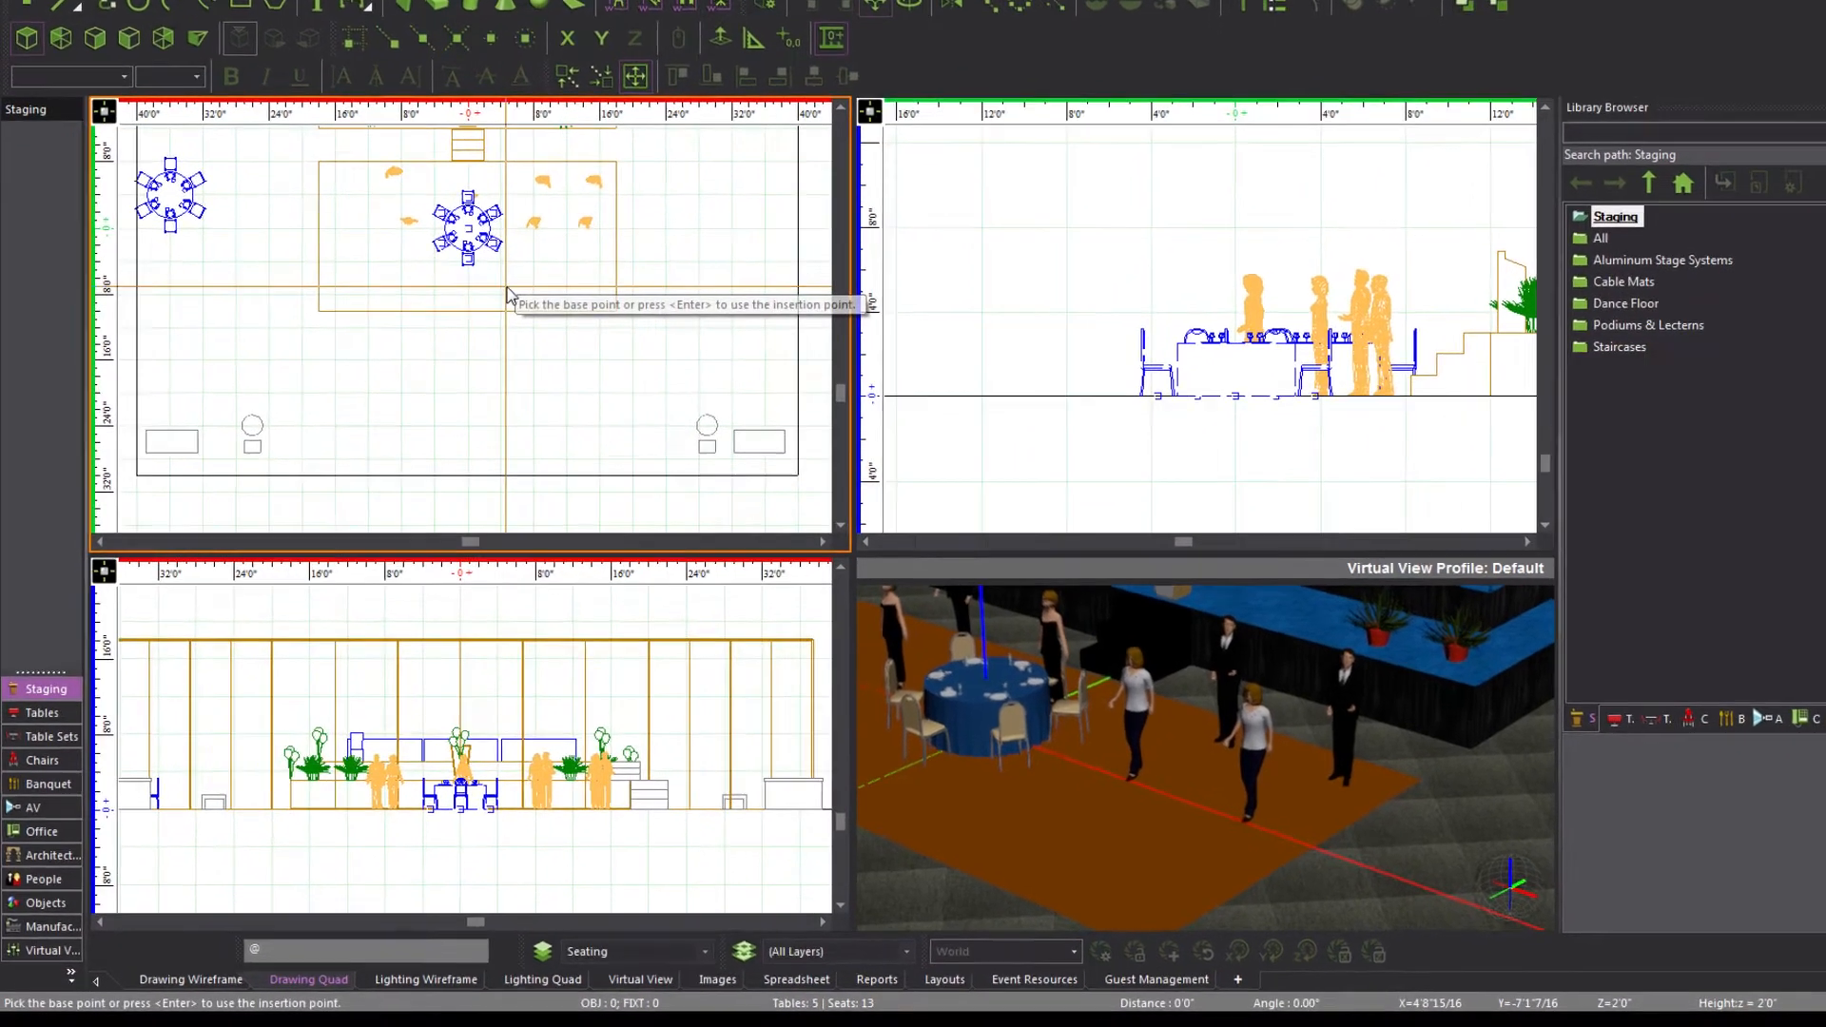
type("@-16',-14',")
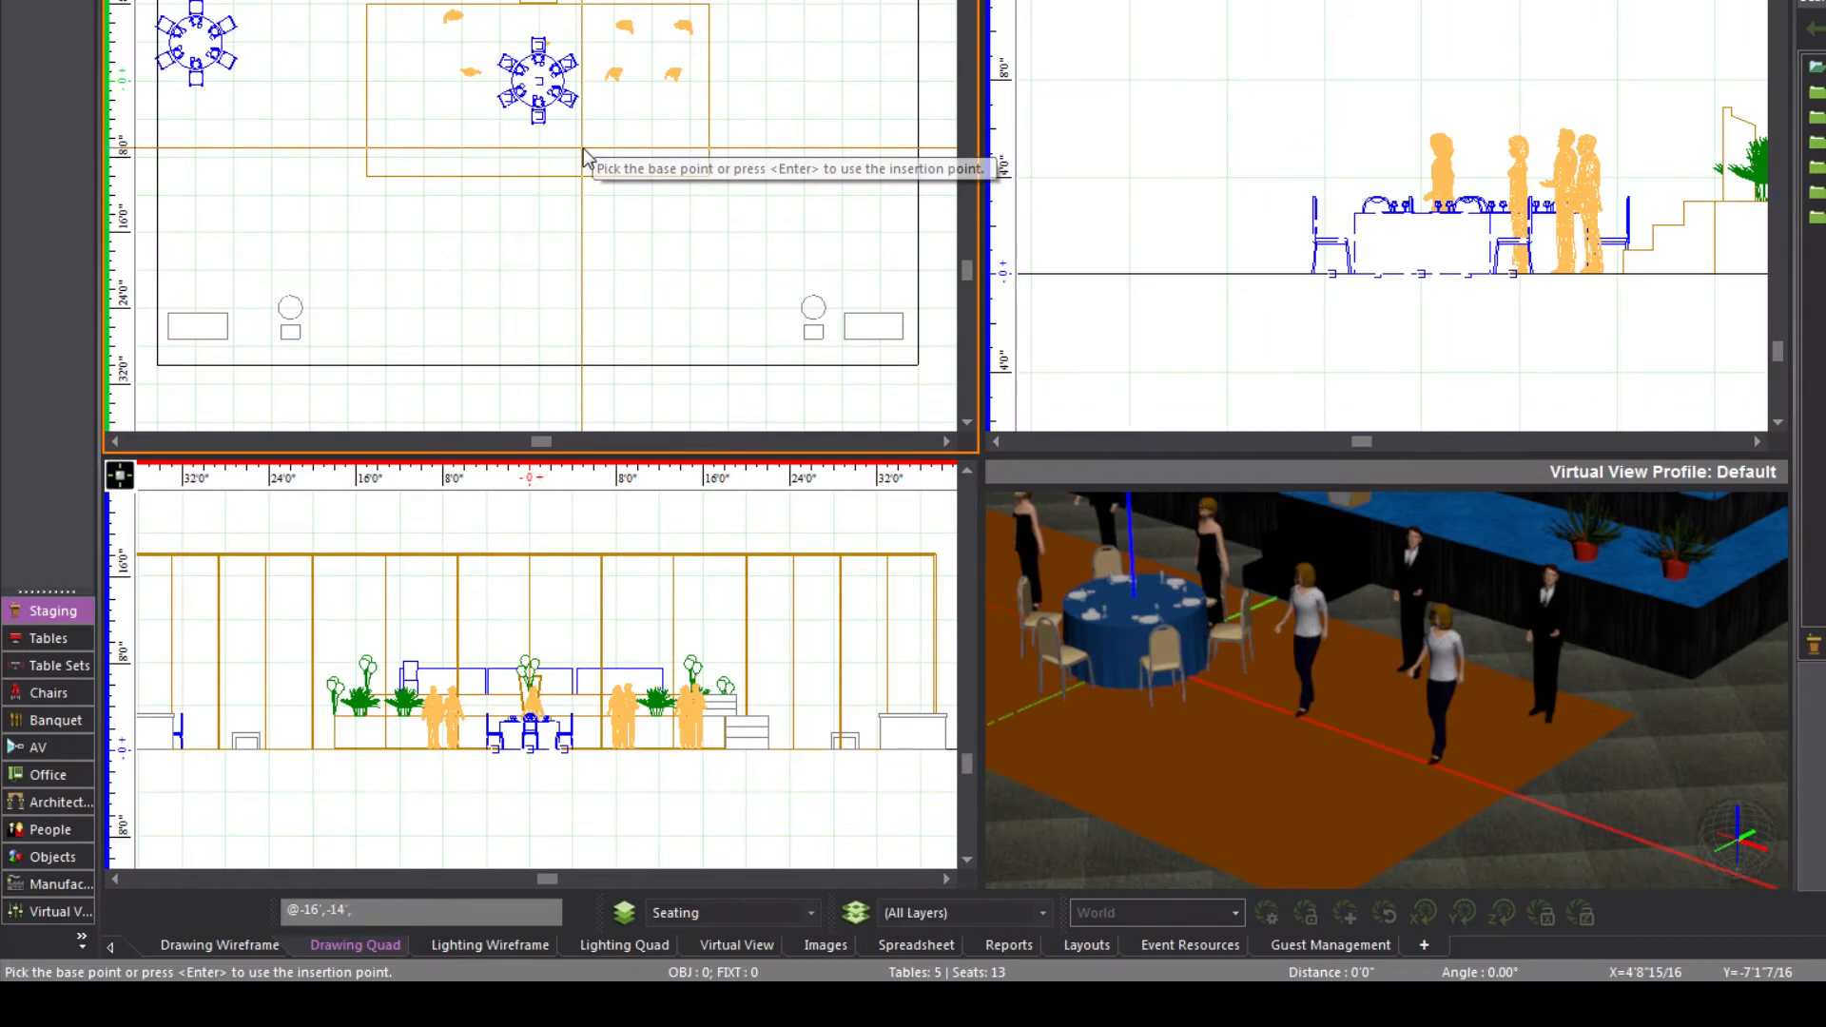
key("Return")
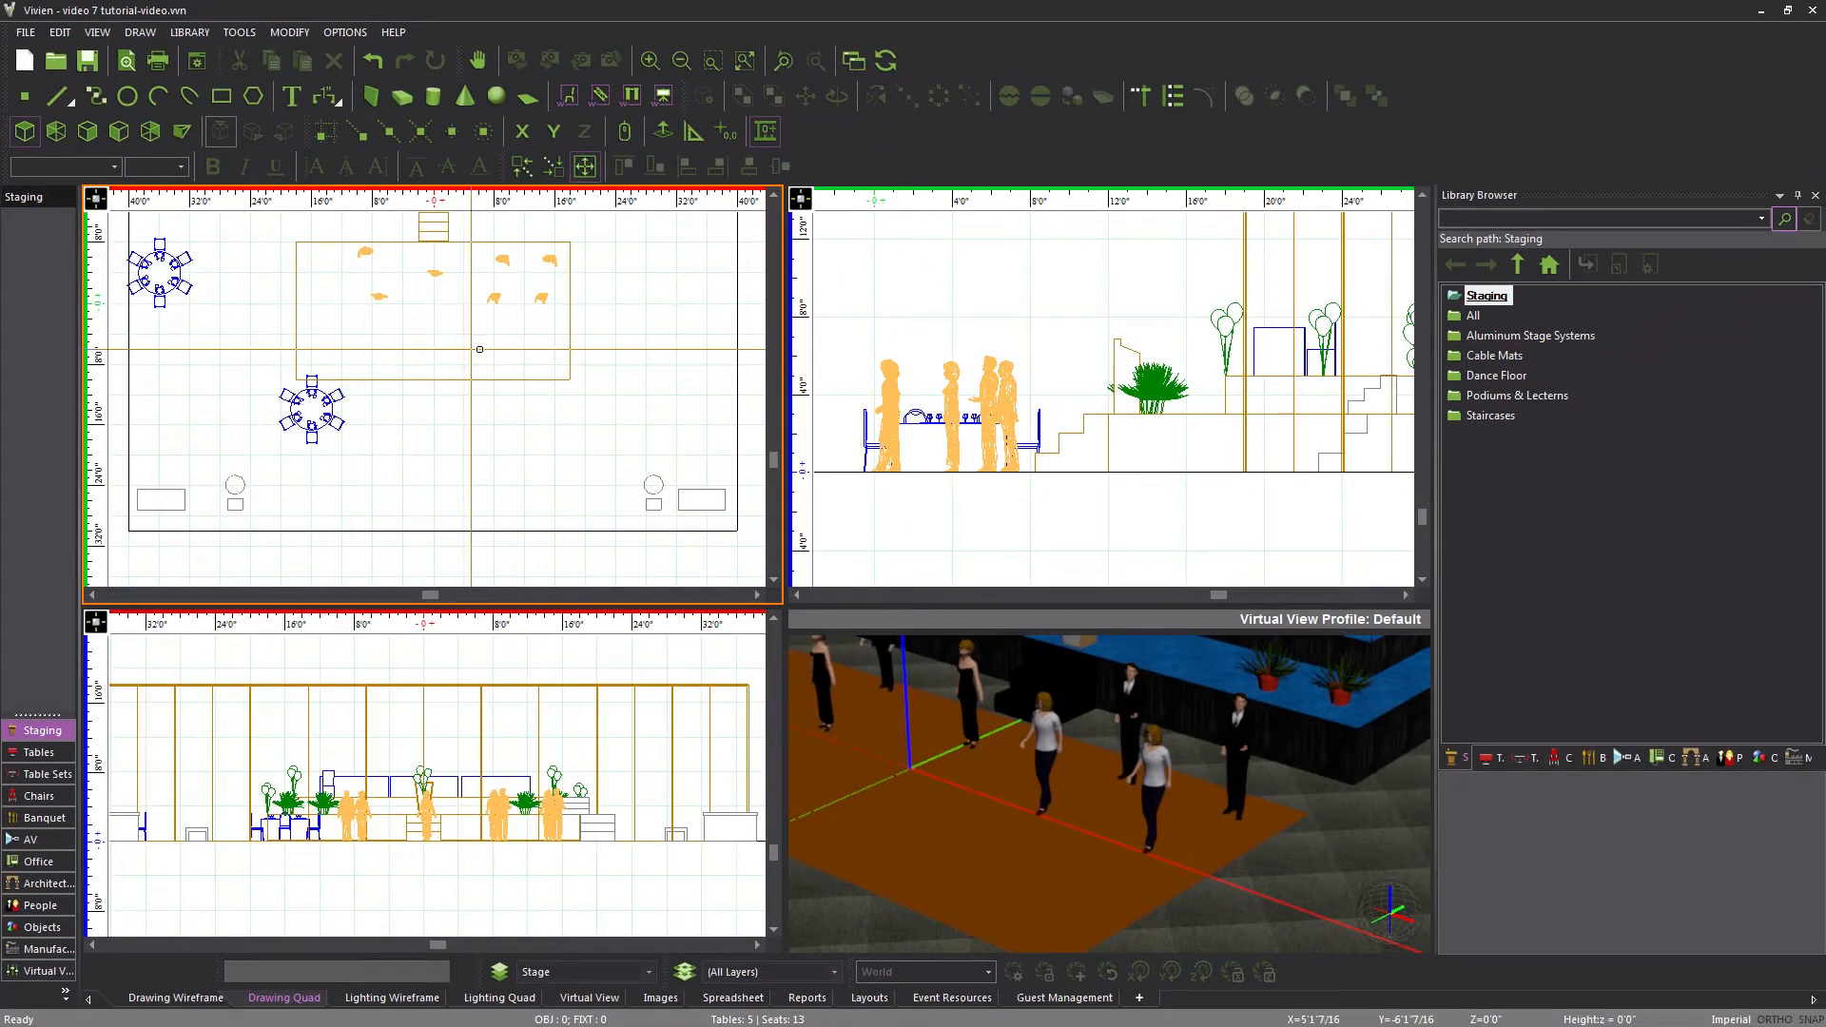
Move the lectern along the stage front by the relative polar offset @8<180
middle_click_drag(647, 325, 648, 436)
scroll(628, 408, "up", 1)
middle_click_drag(569, 364, 664, 481)
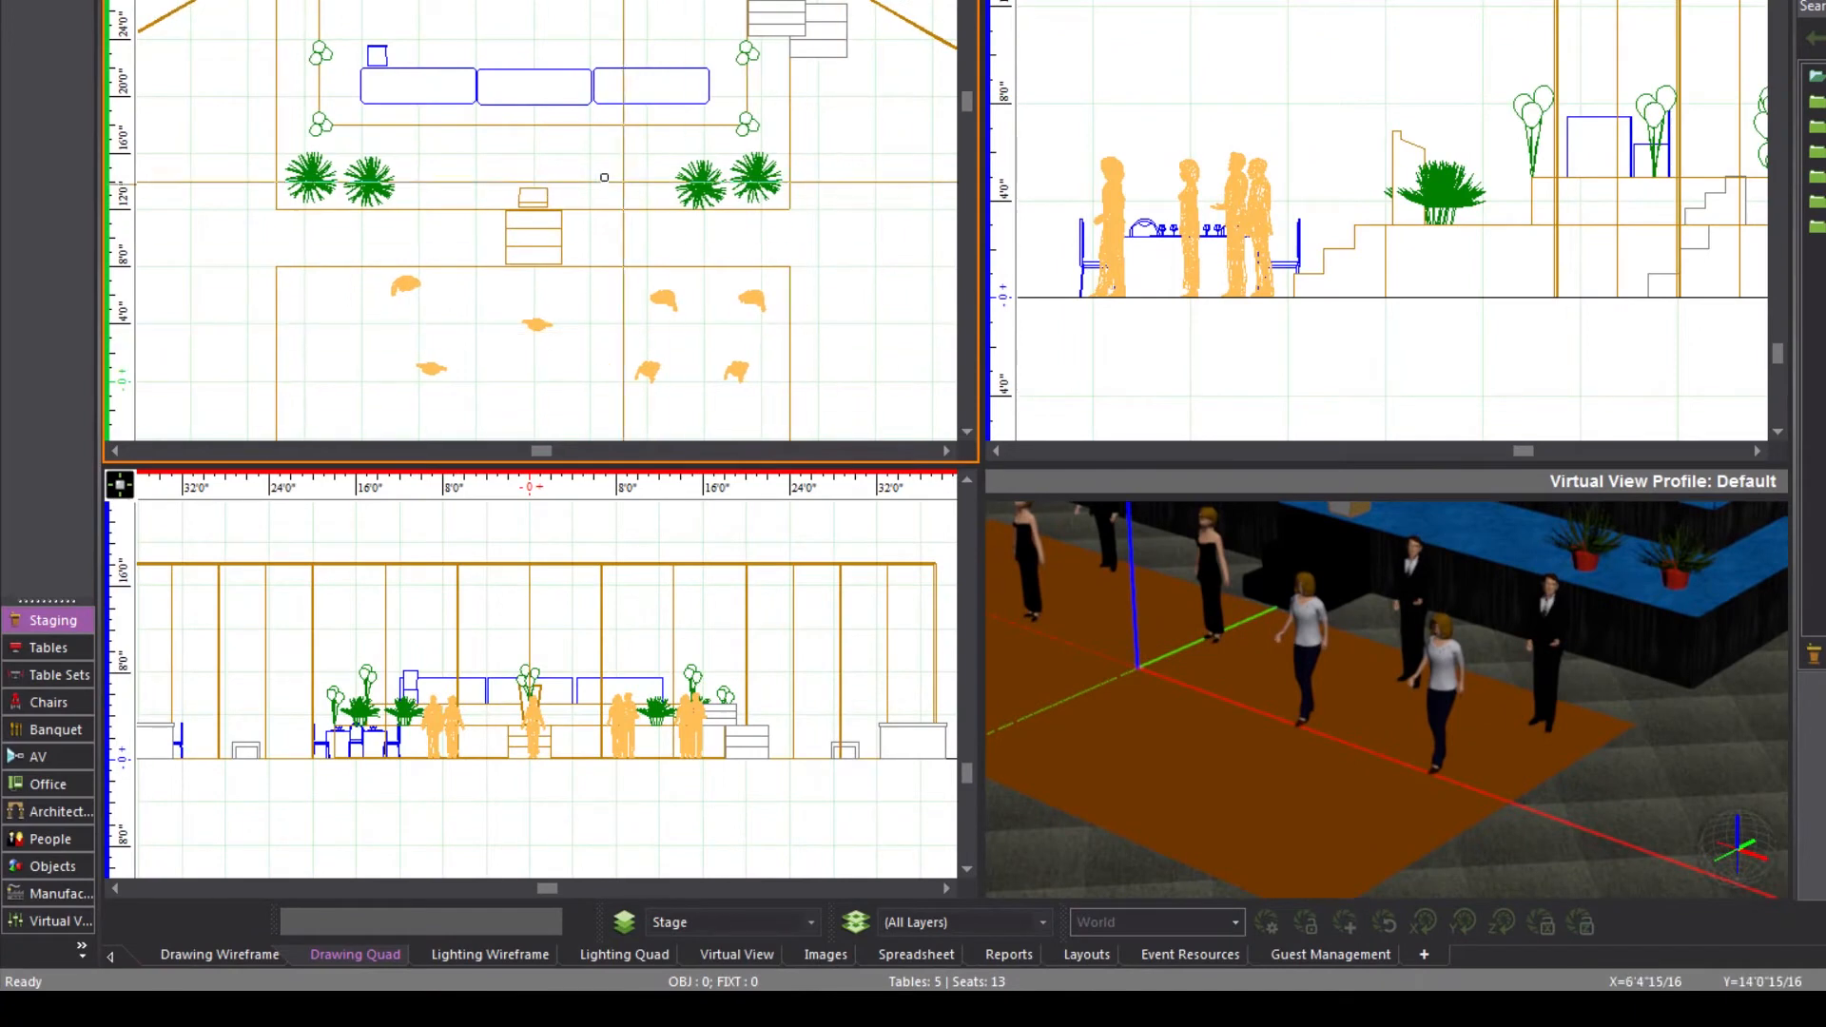
left_click(546, 190)
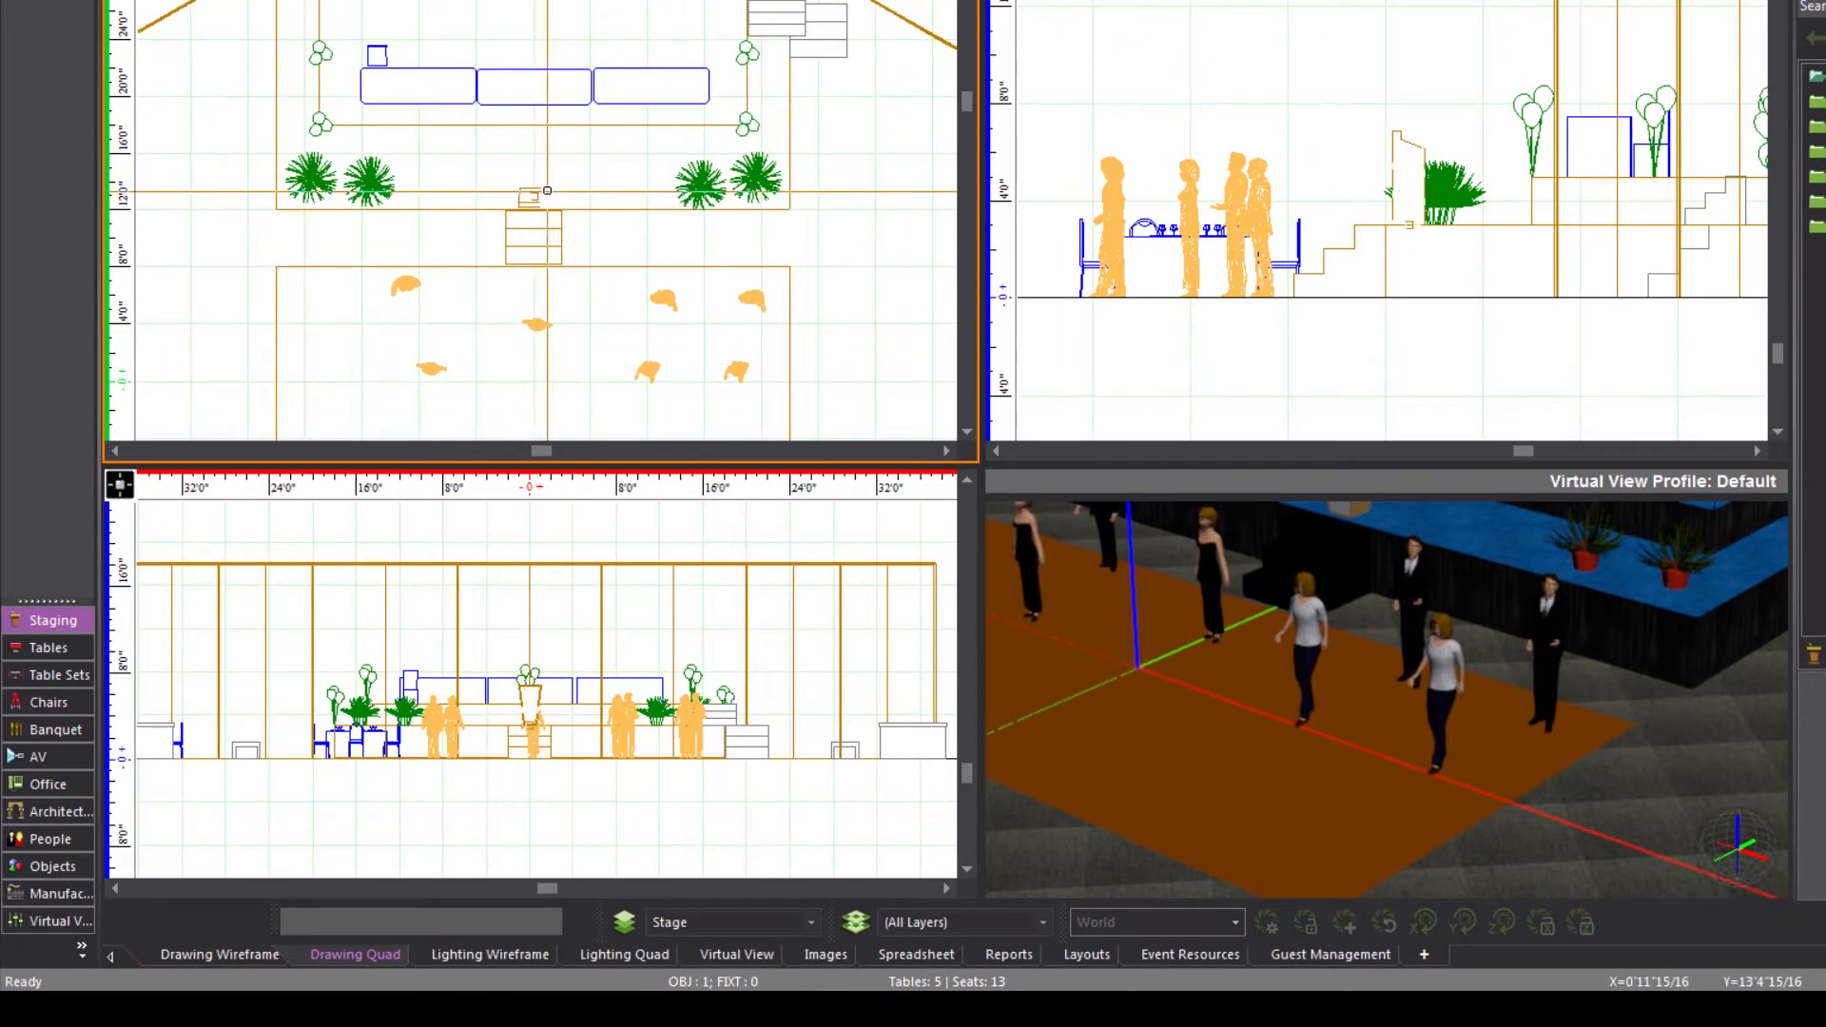
scroll(547, 190, "up", 3)
type("m")
type("@8")
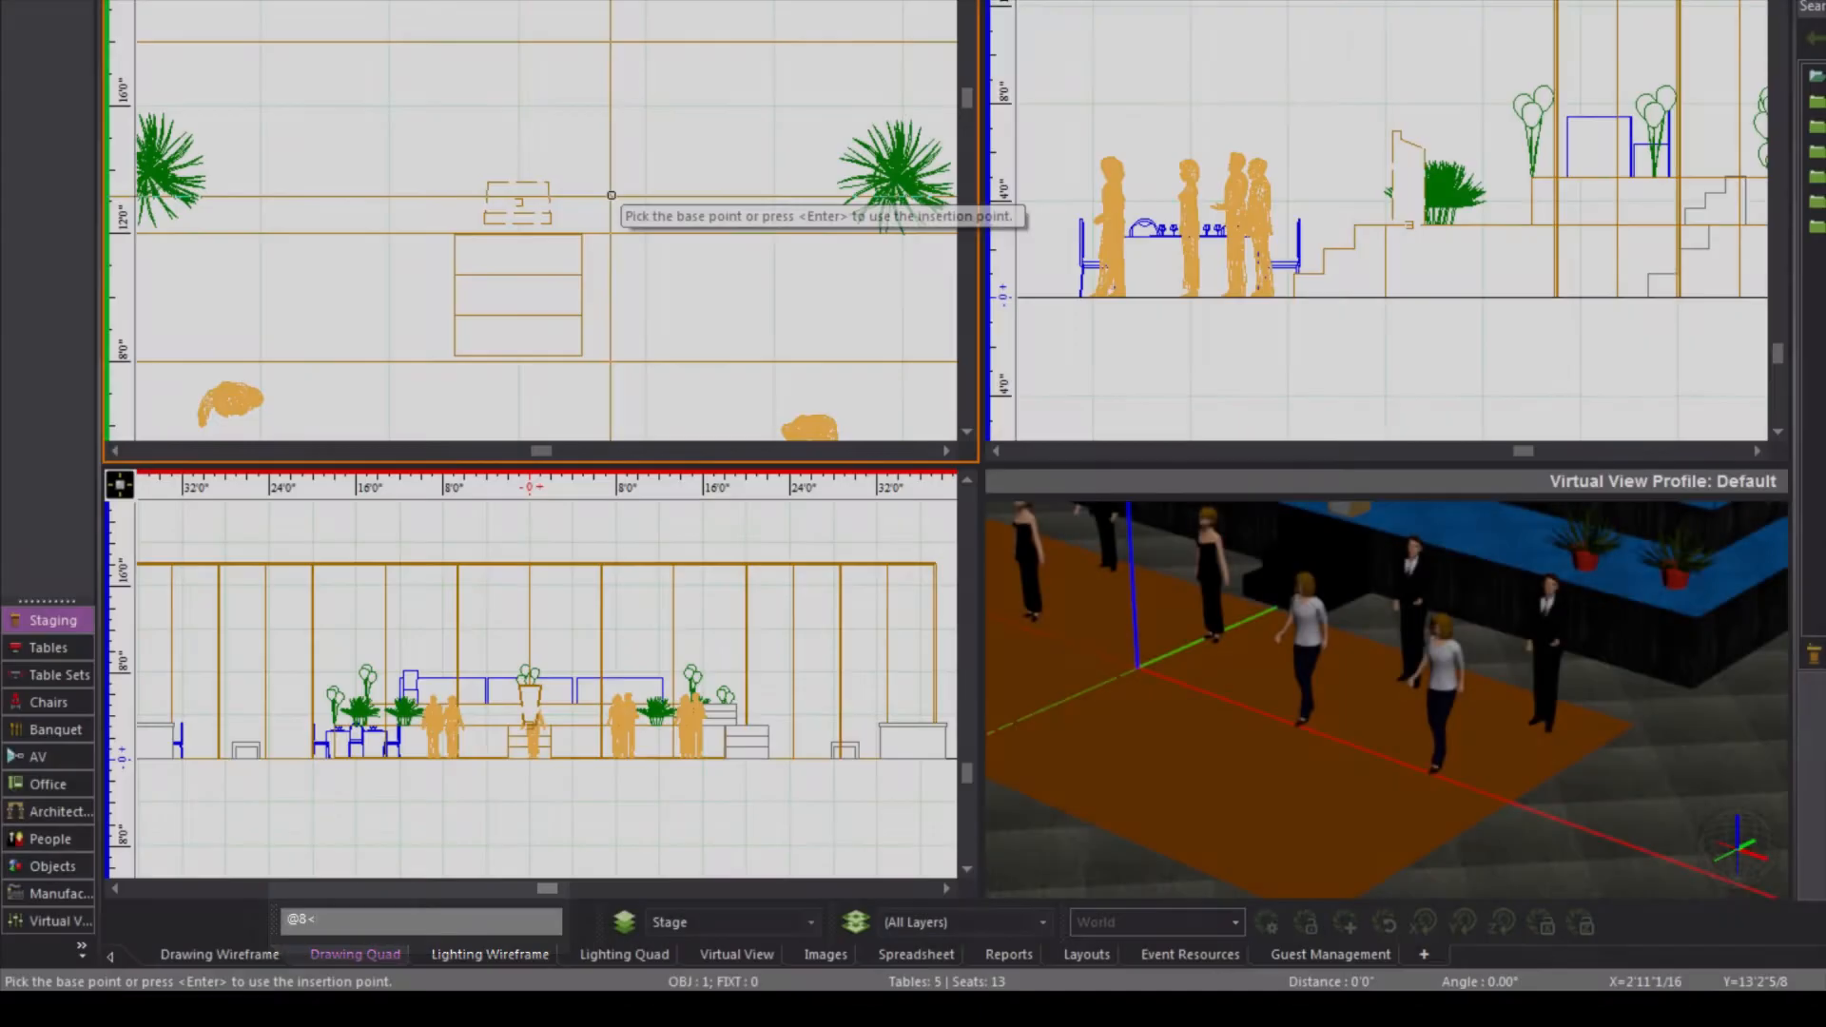
type("<")
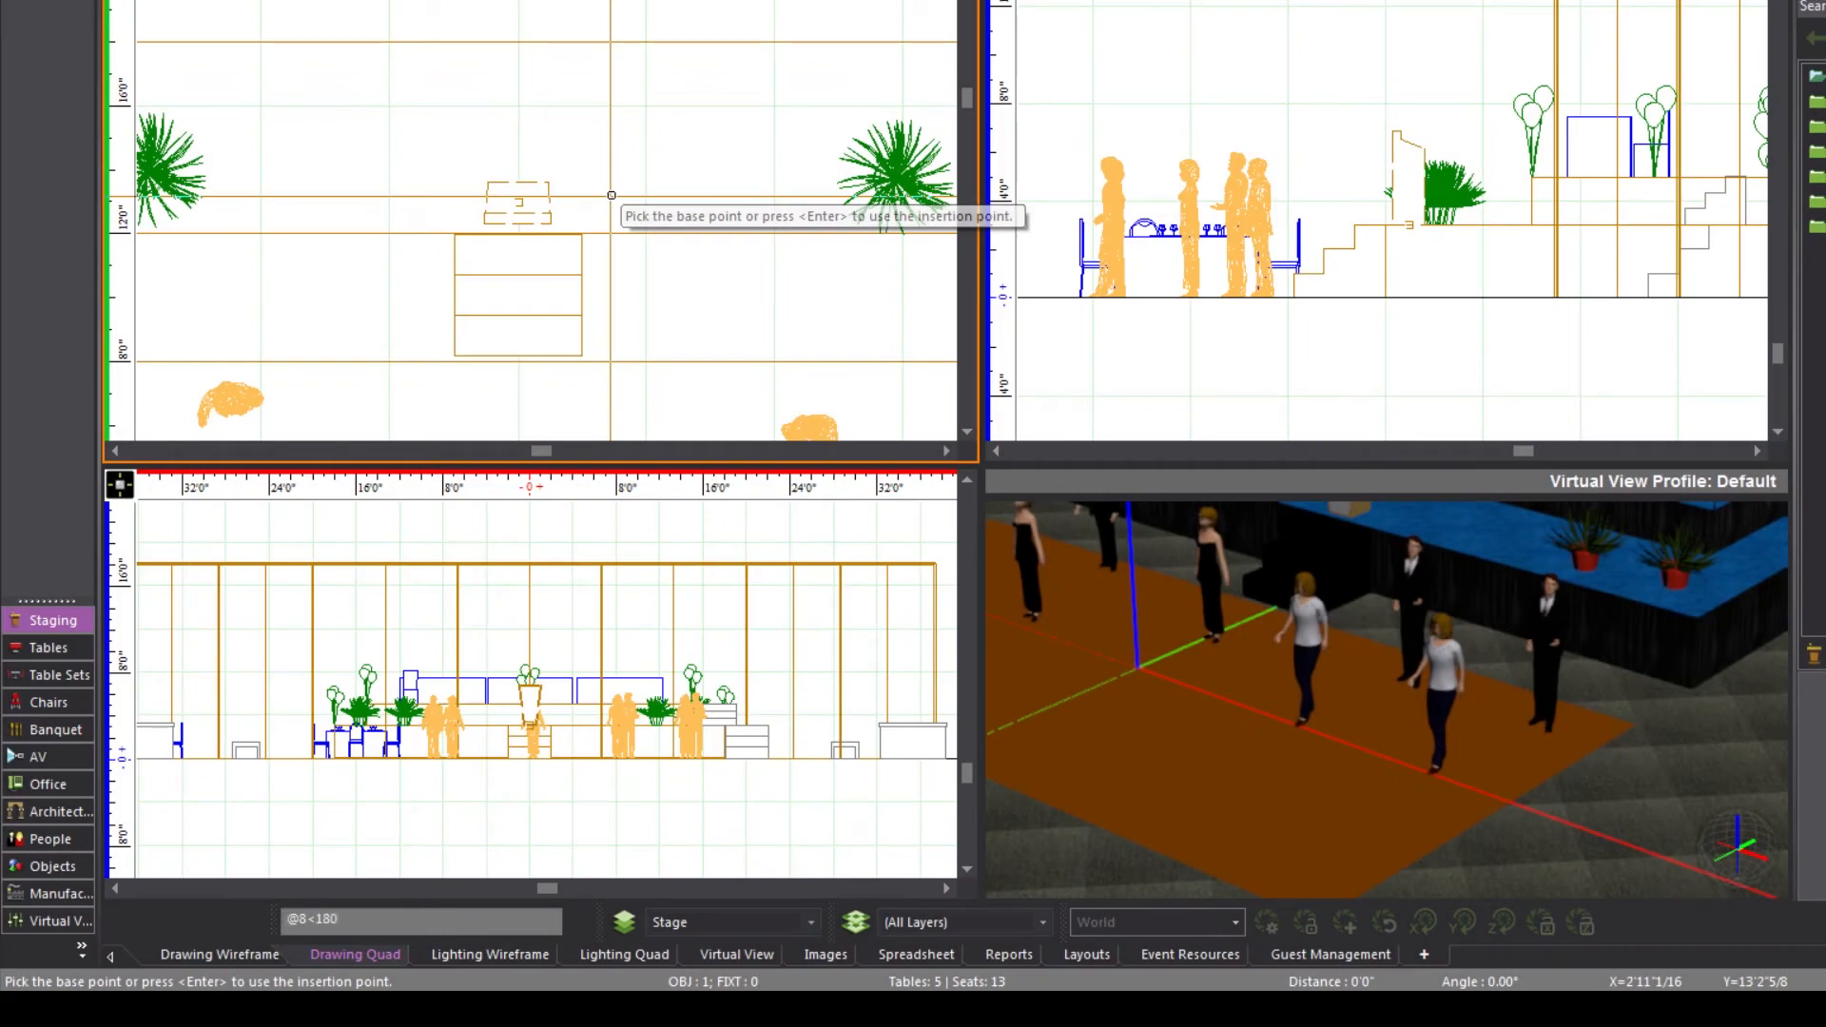
type("180")
key("Return")
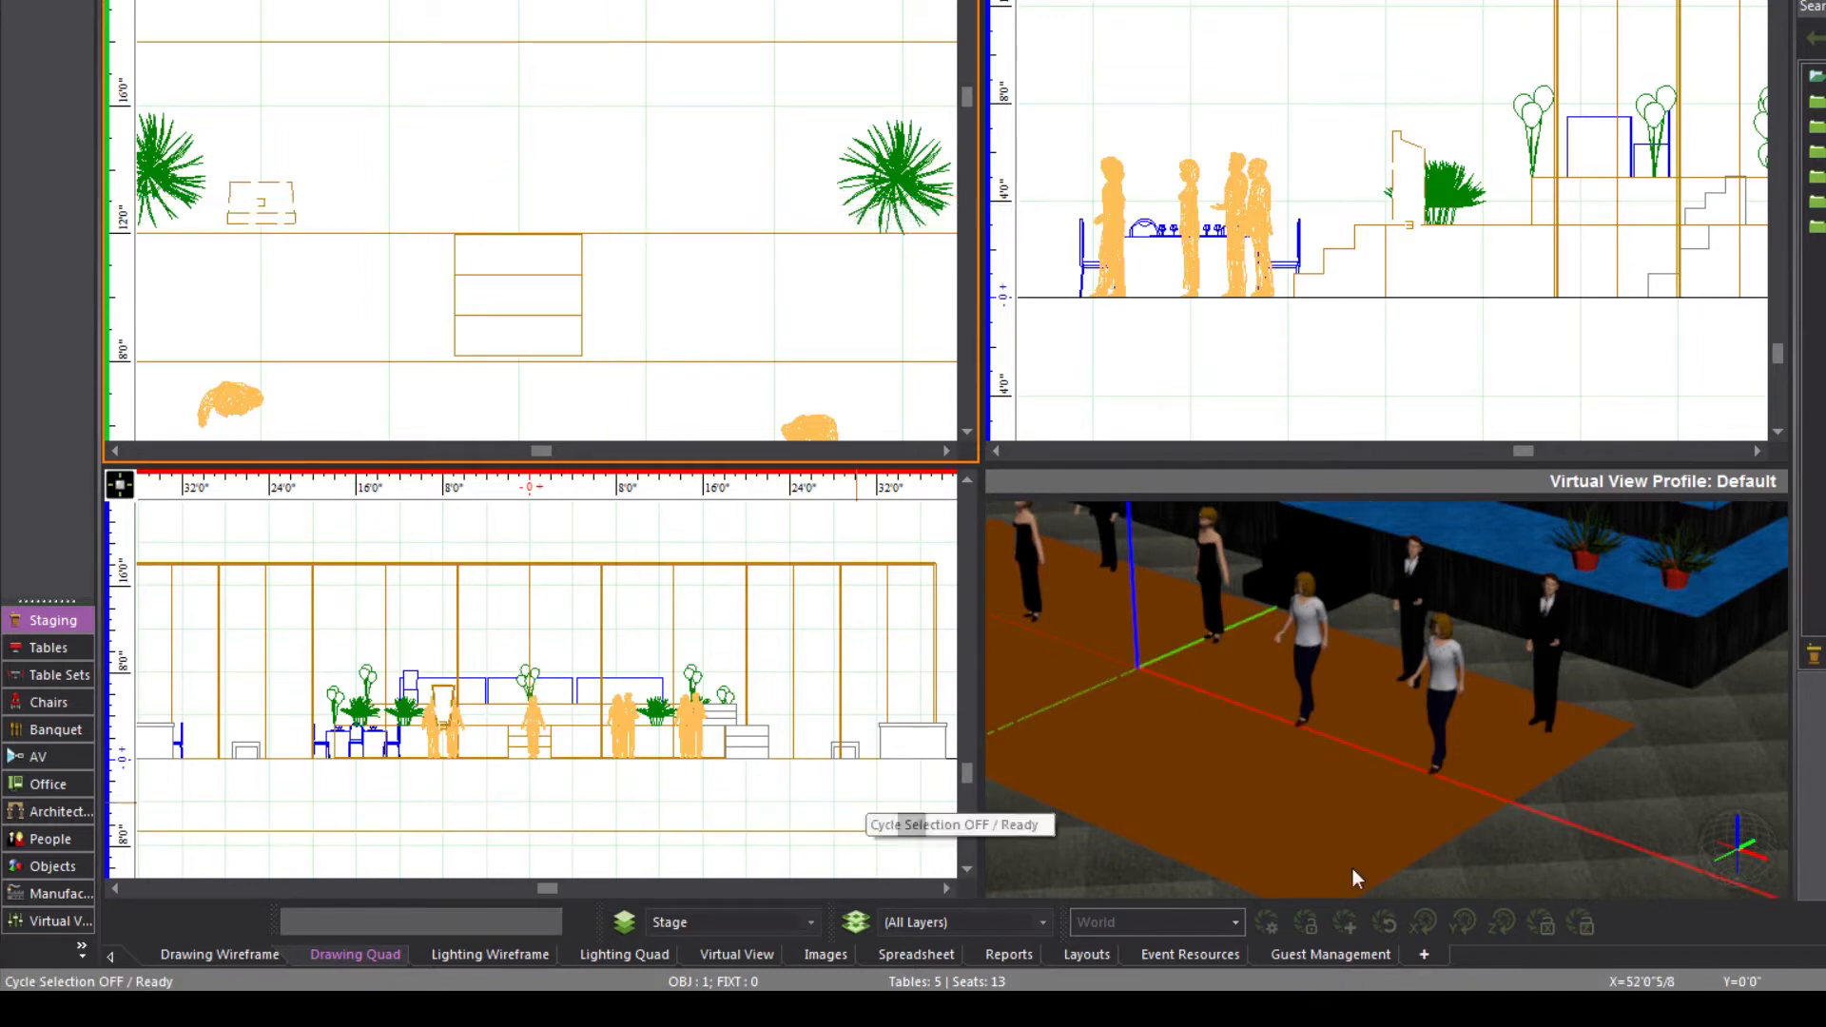
Rotate the inner potted plant on the stage's positive-X side freehand about its insertion point
left_click_drag(1328, 788, 1417, 728)
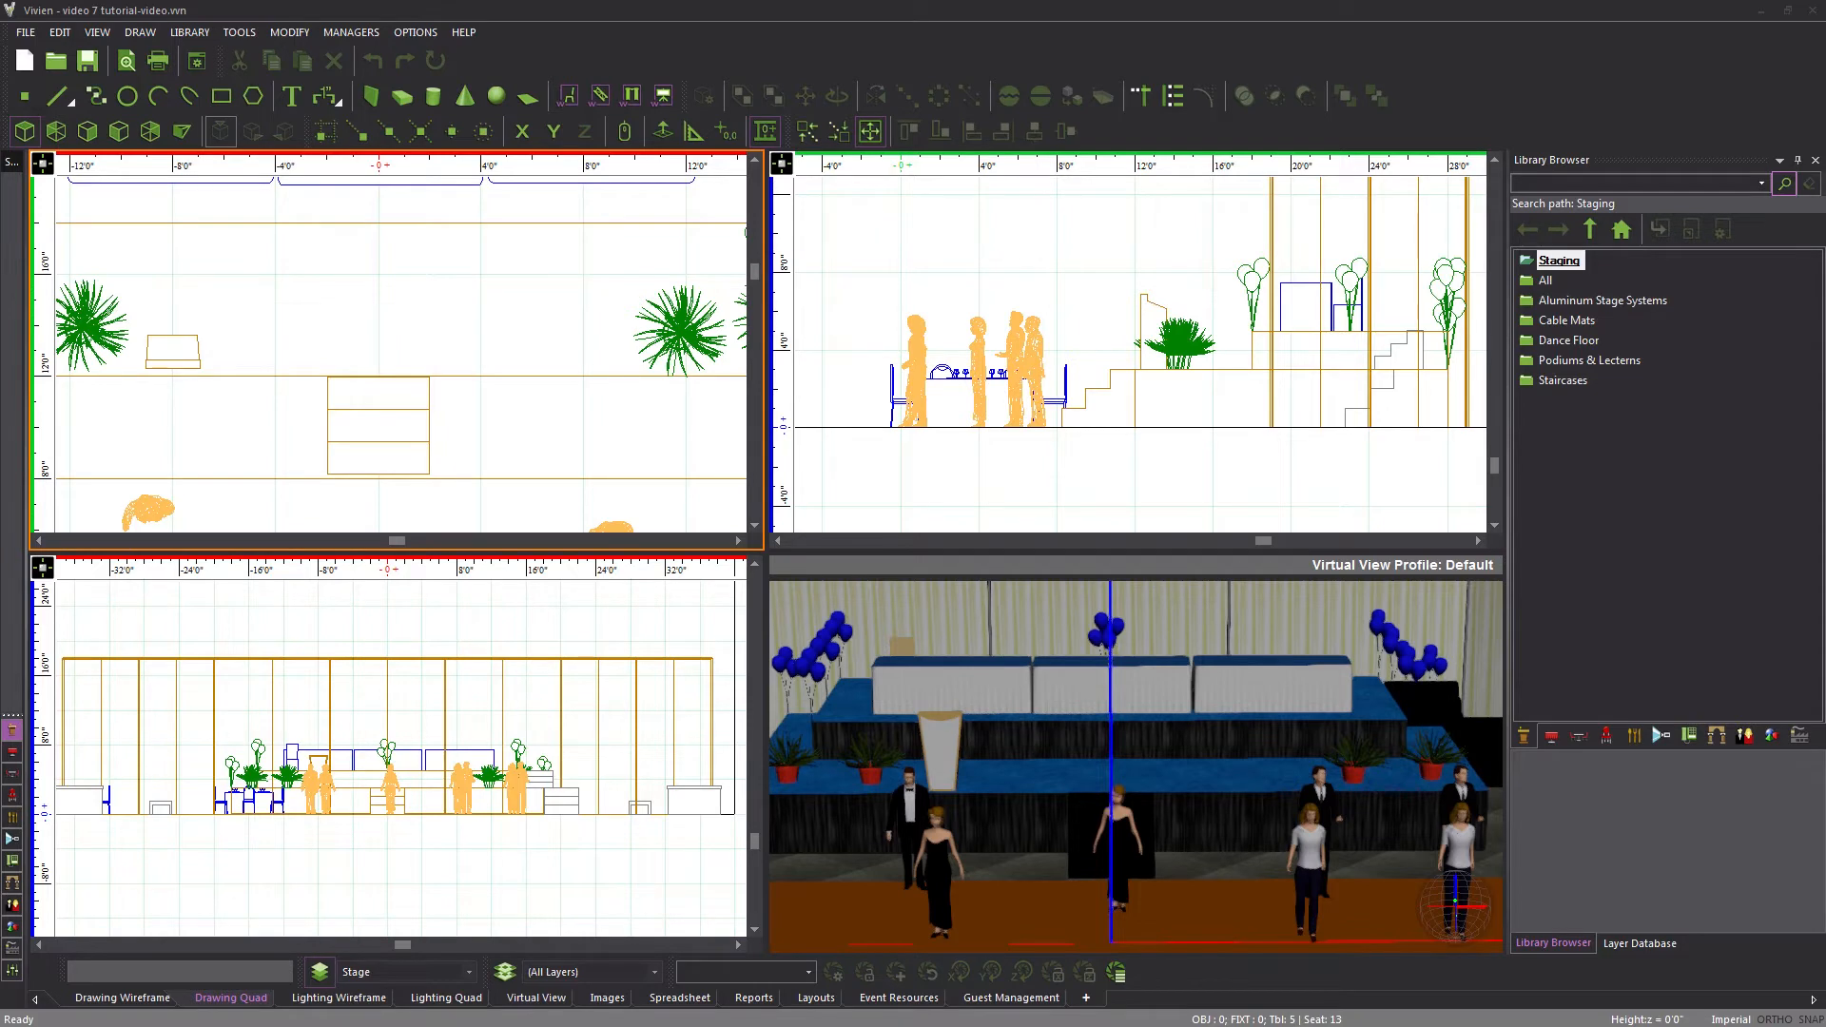
scroll(319, 339, "up", 4)
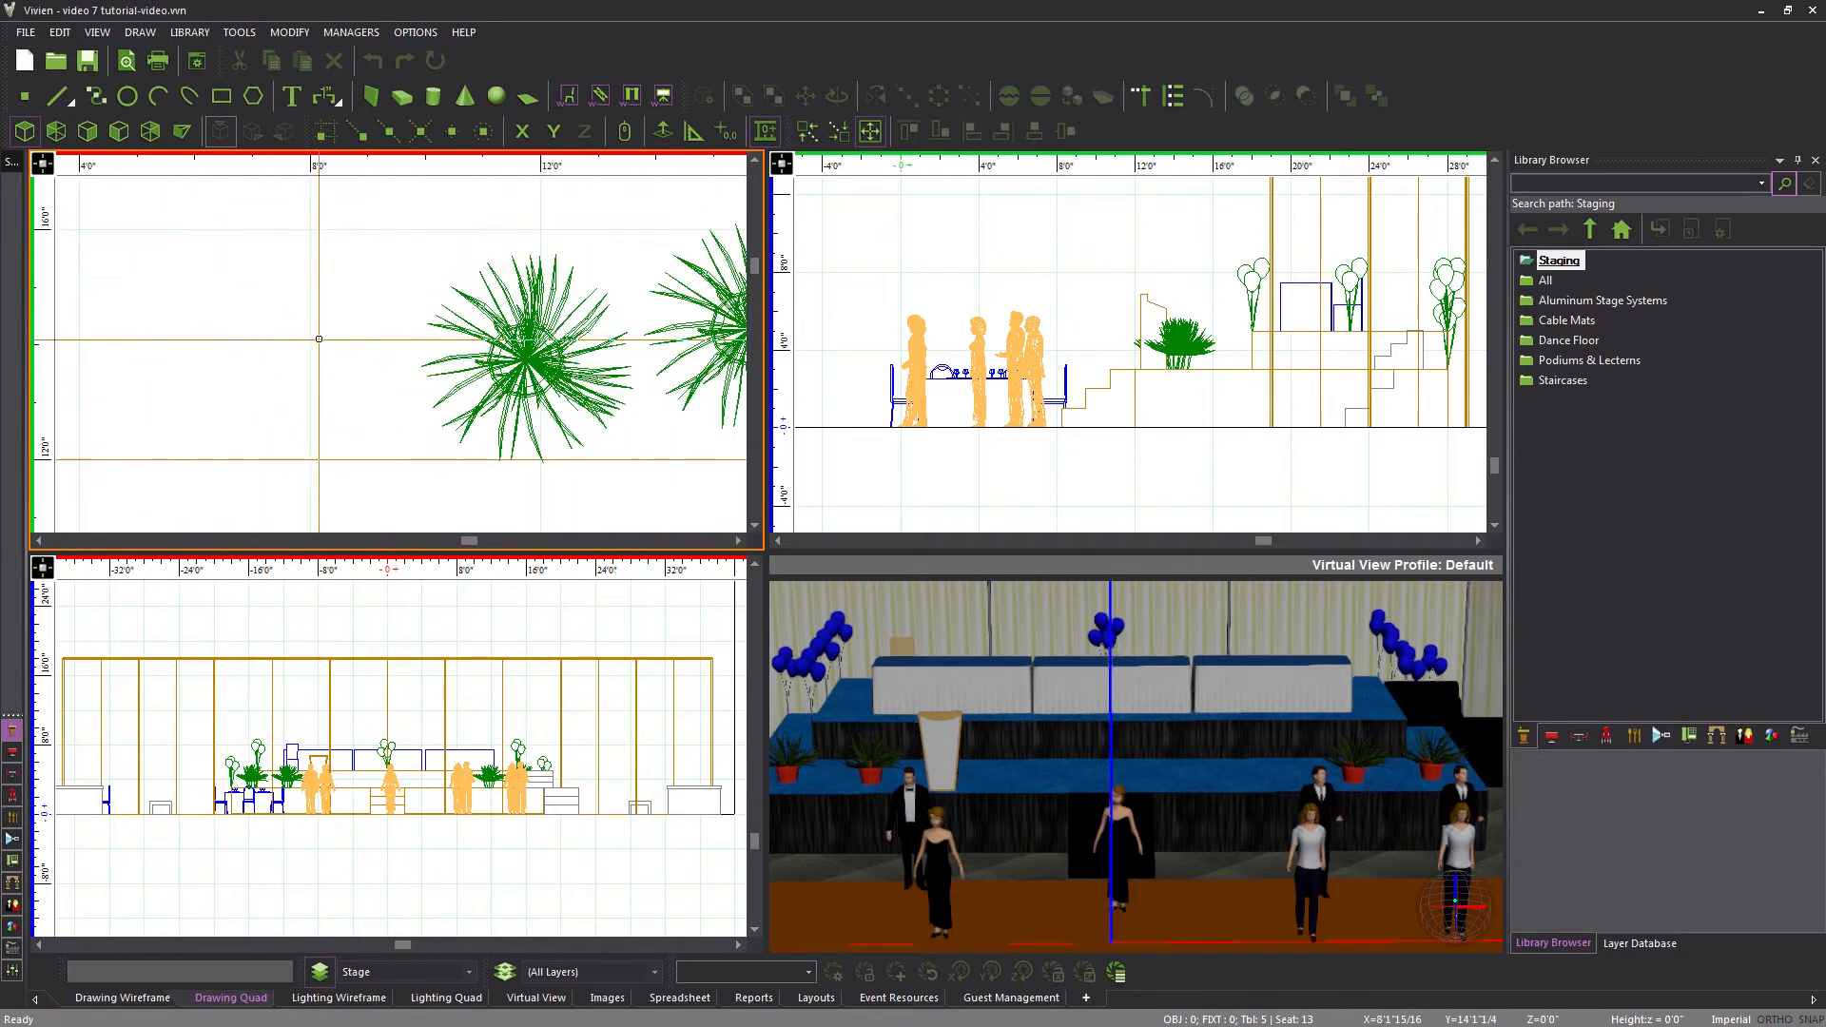
middle_click_drag(375, 355, 267, 342)
left_click(419, 352)
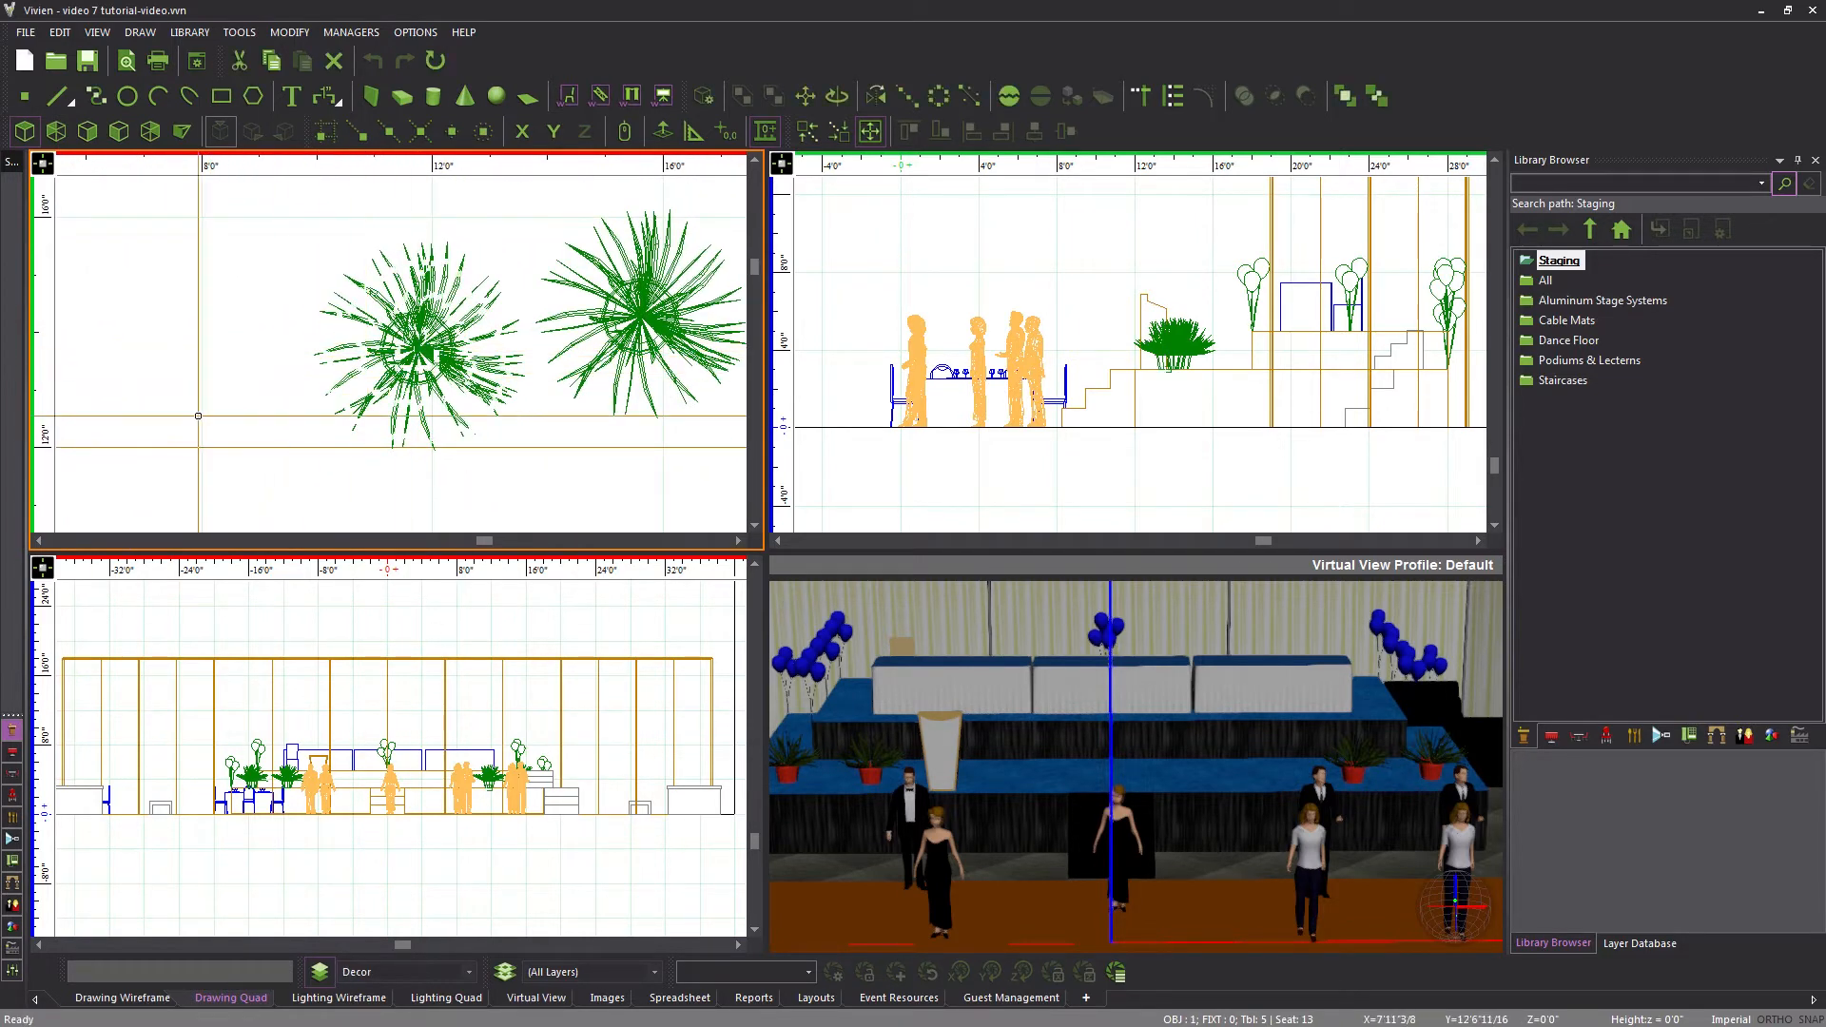
key("ctrl+r")
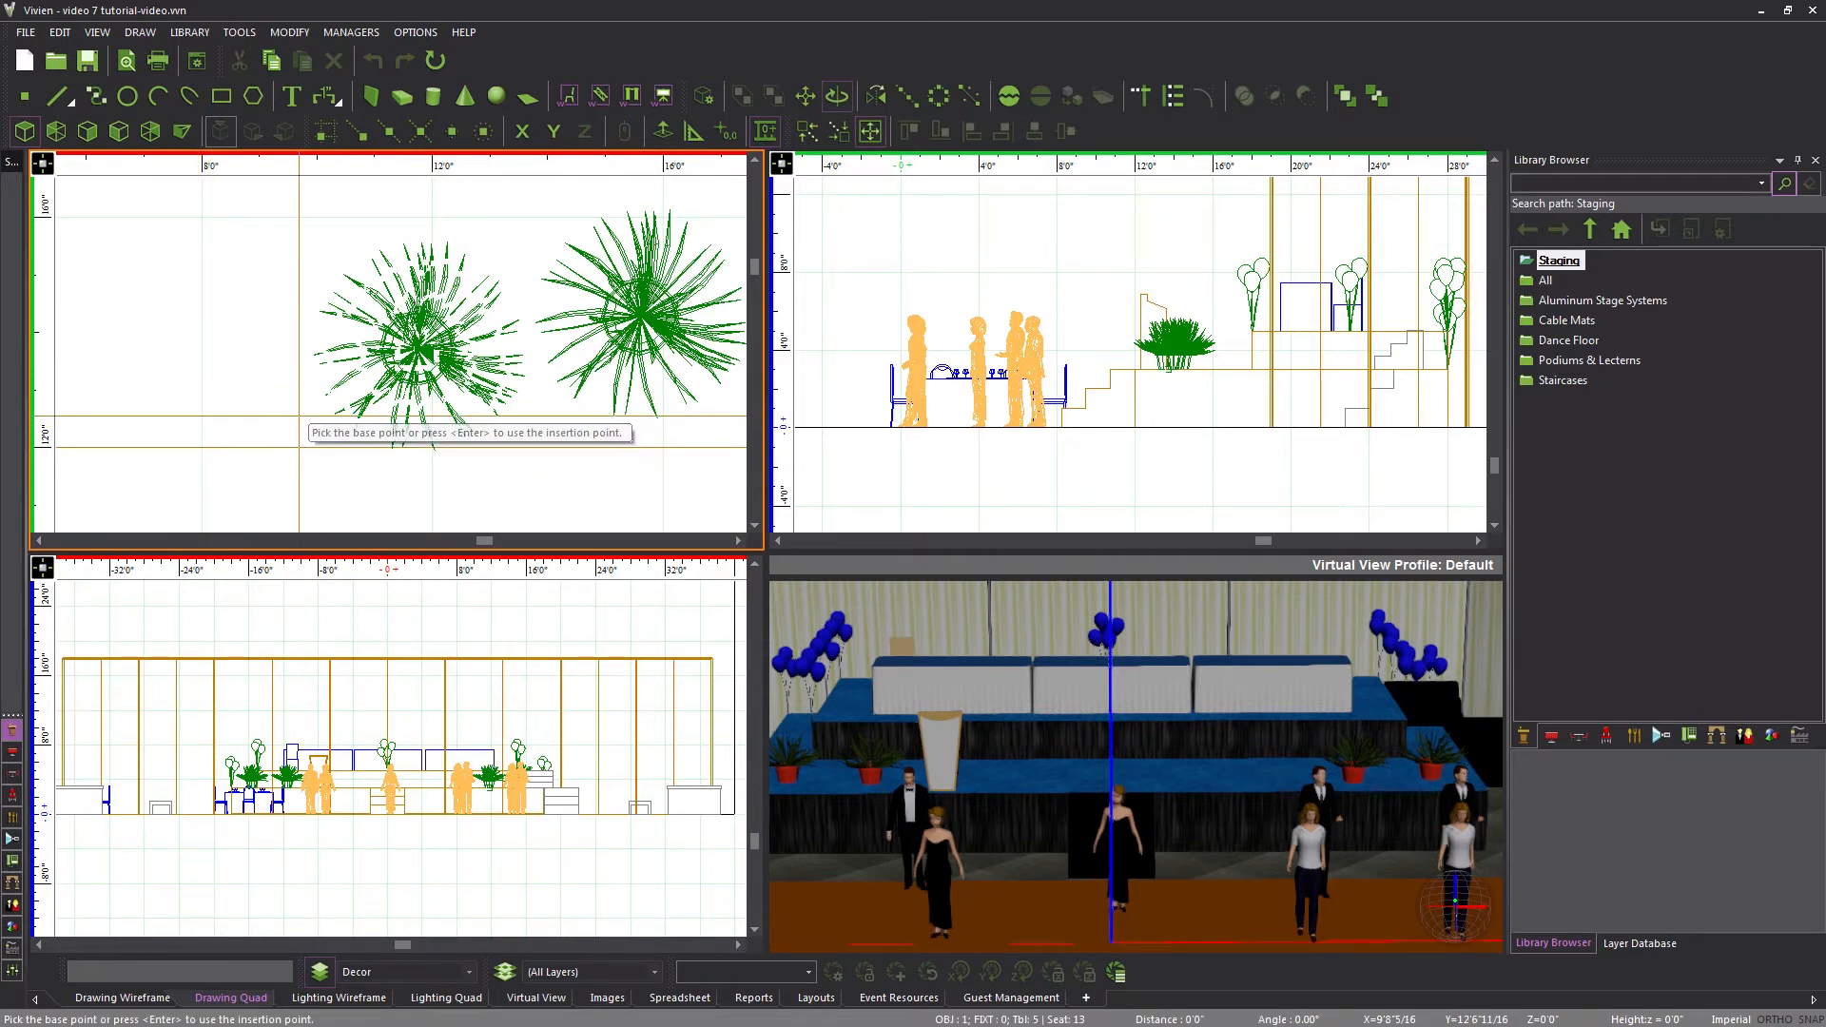
key("Return")
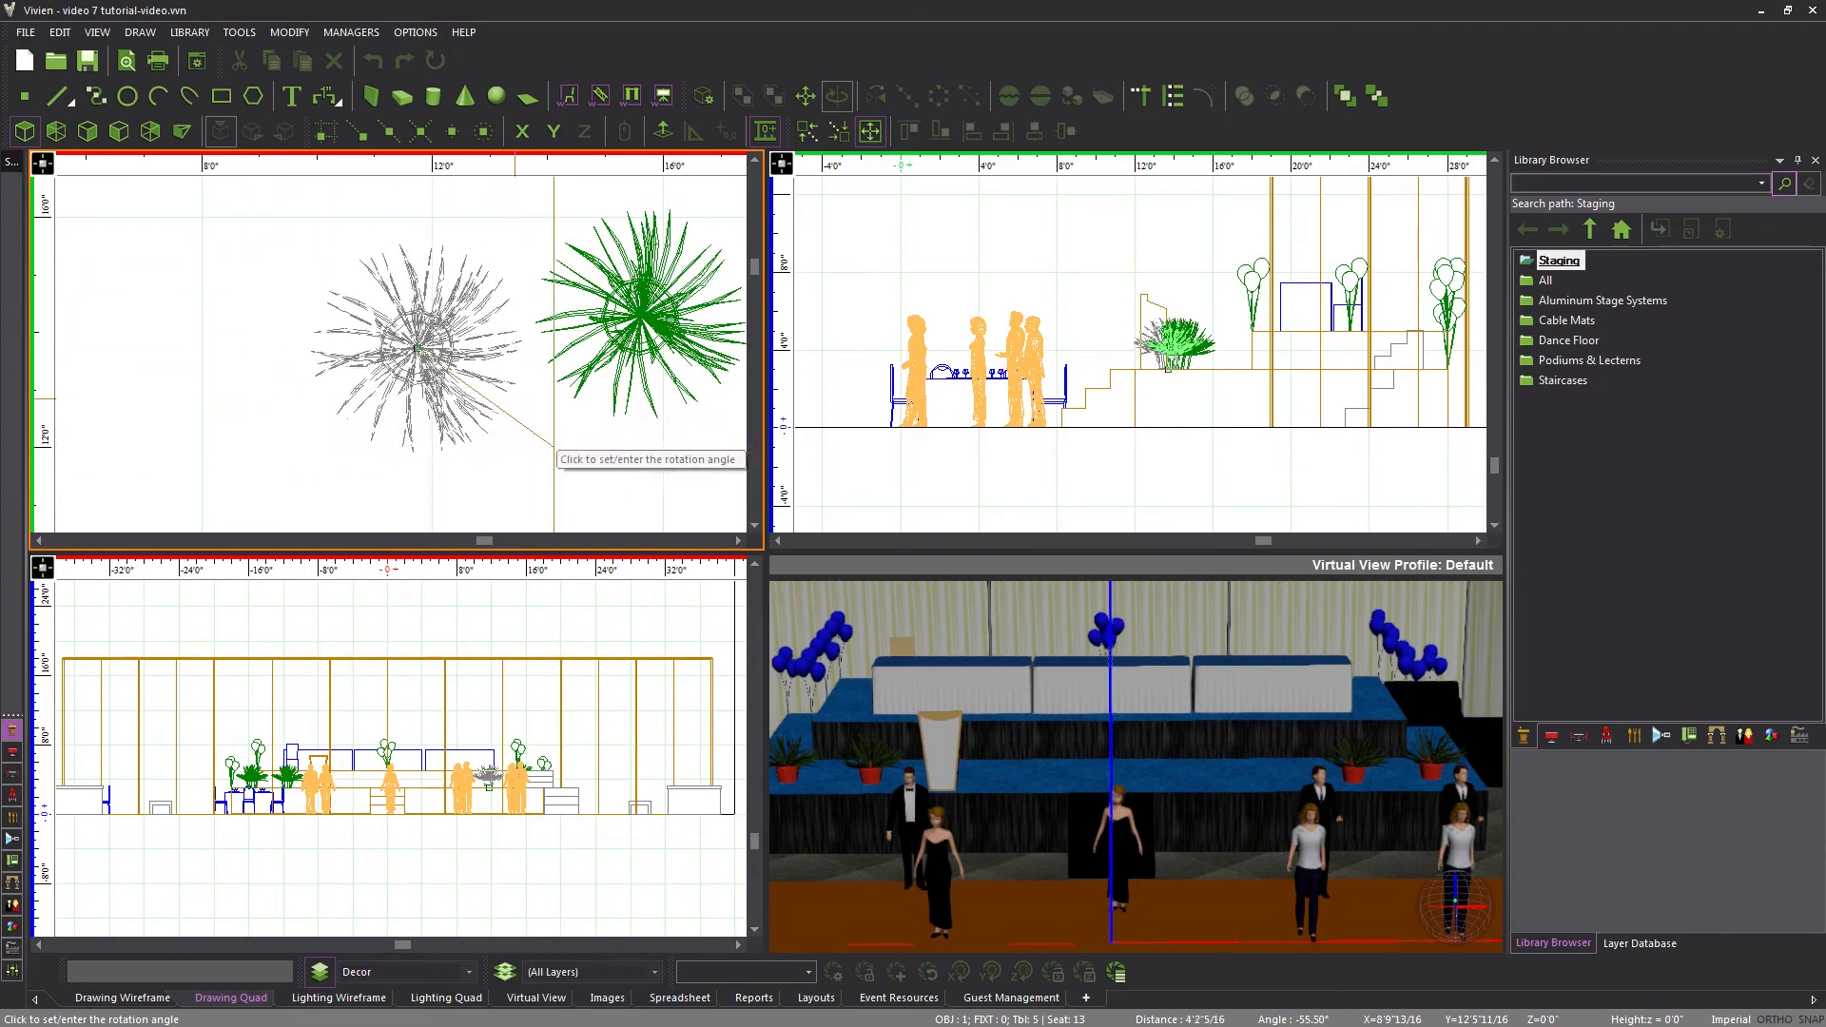
left_click(566, 431)
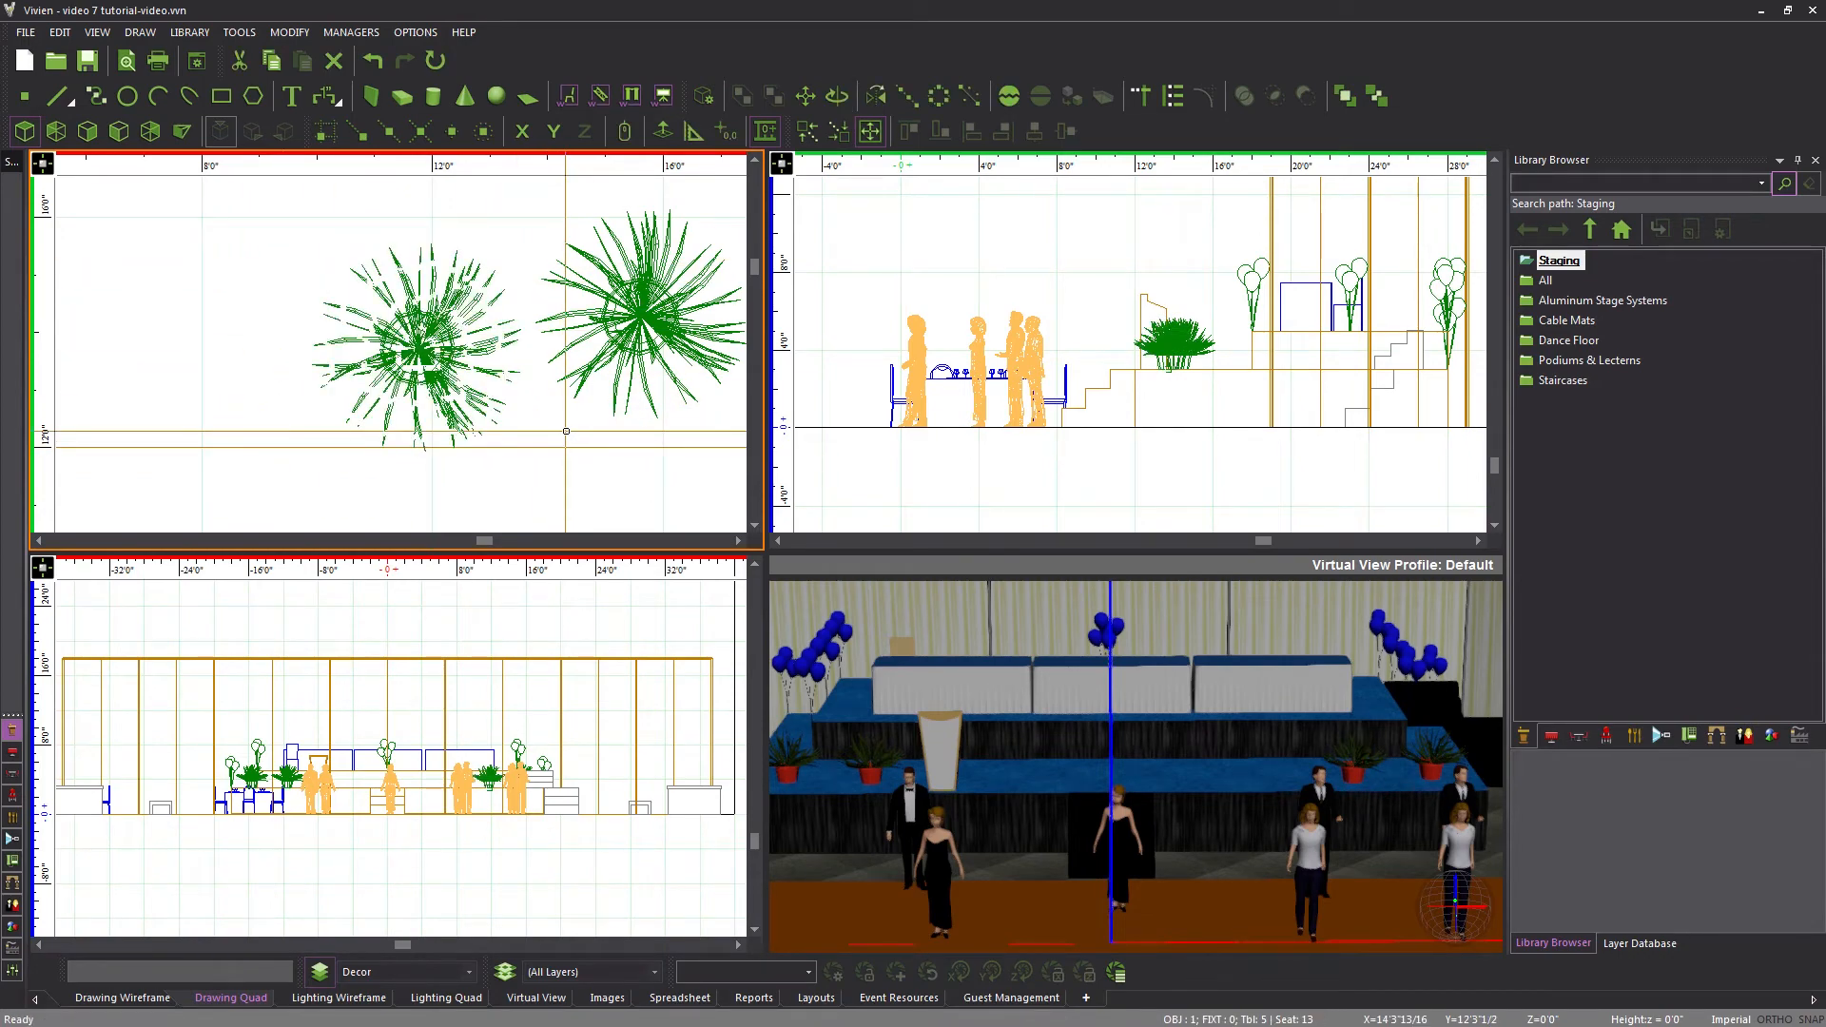
left_click(494, 487)
Quick-rotate the lectern freehand by about 180 degrees around its insertion point
middle_click_drag(373, 400, 579, 451)
scroll(579, 450, "down", 1)
middle_click_drag(301, 364, 461, 335)
scroll(350, 431, "up", 1)
middle_click_drag(350, 431, 396, 381)
scroll(396, 382, "up", 1)
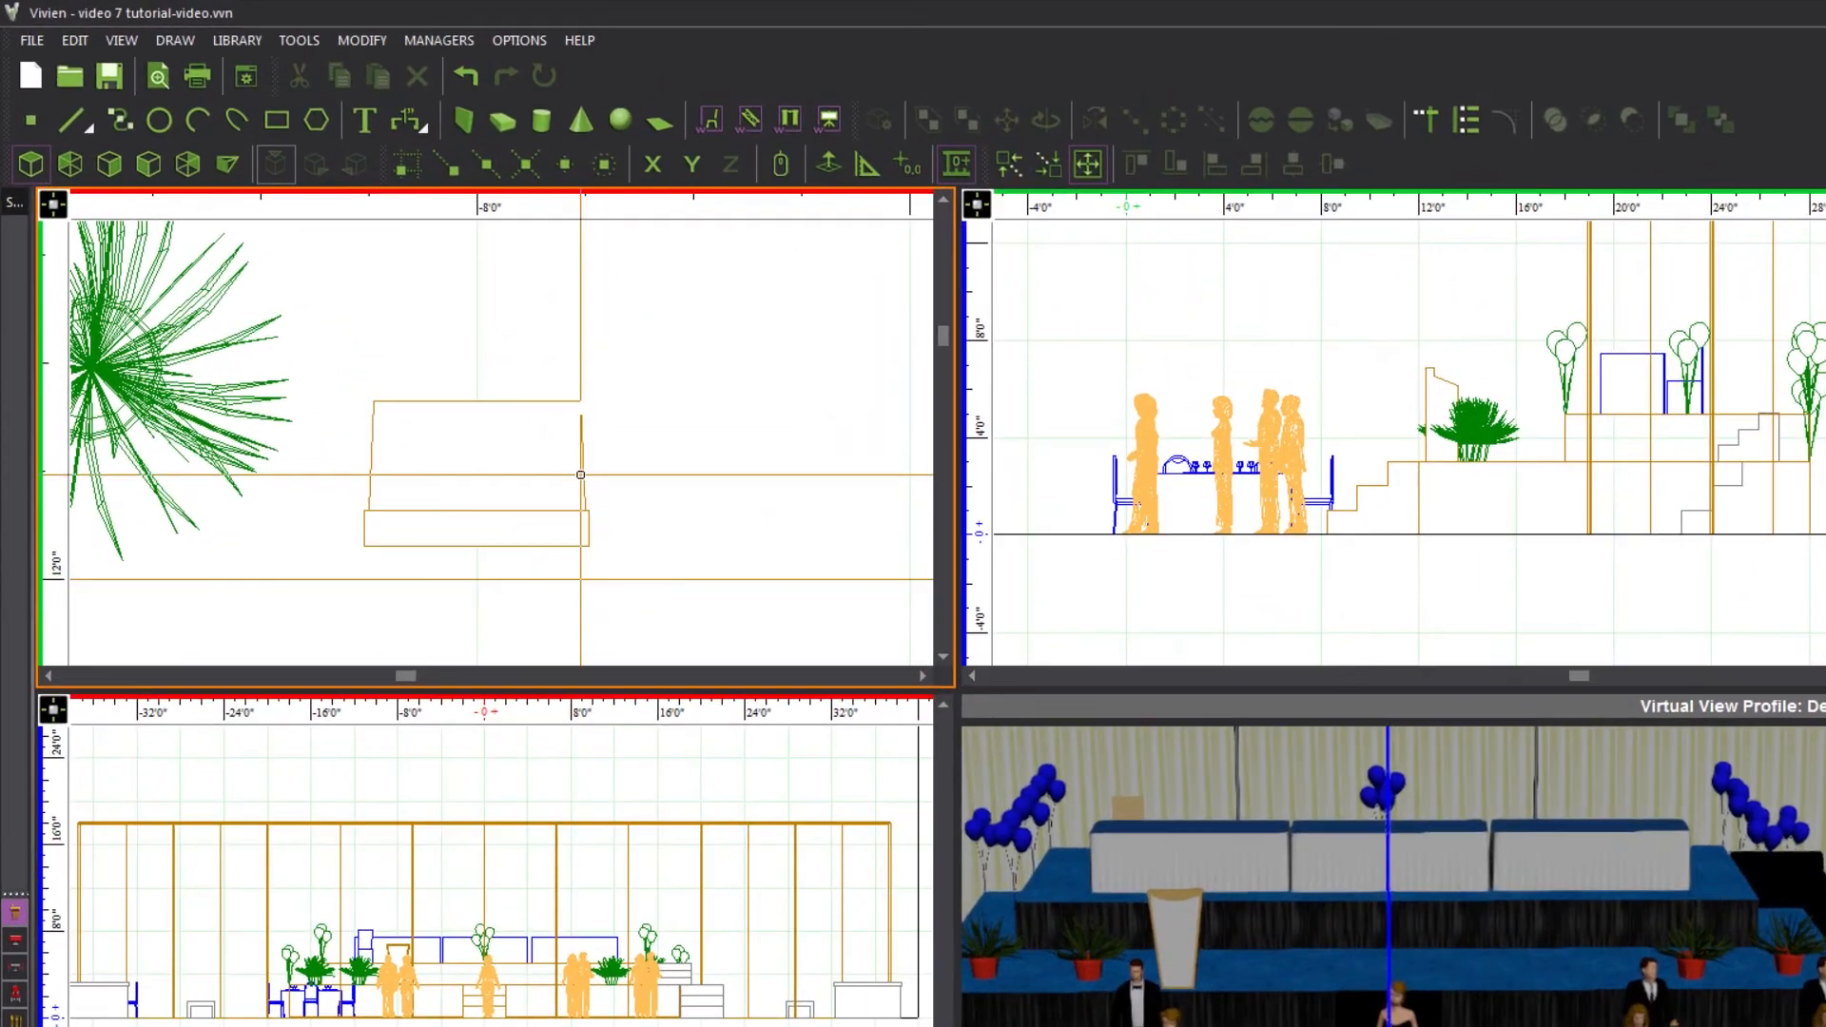
left_click(580, 475)
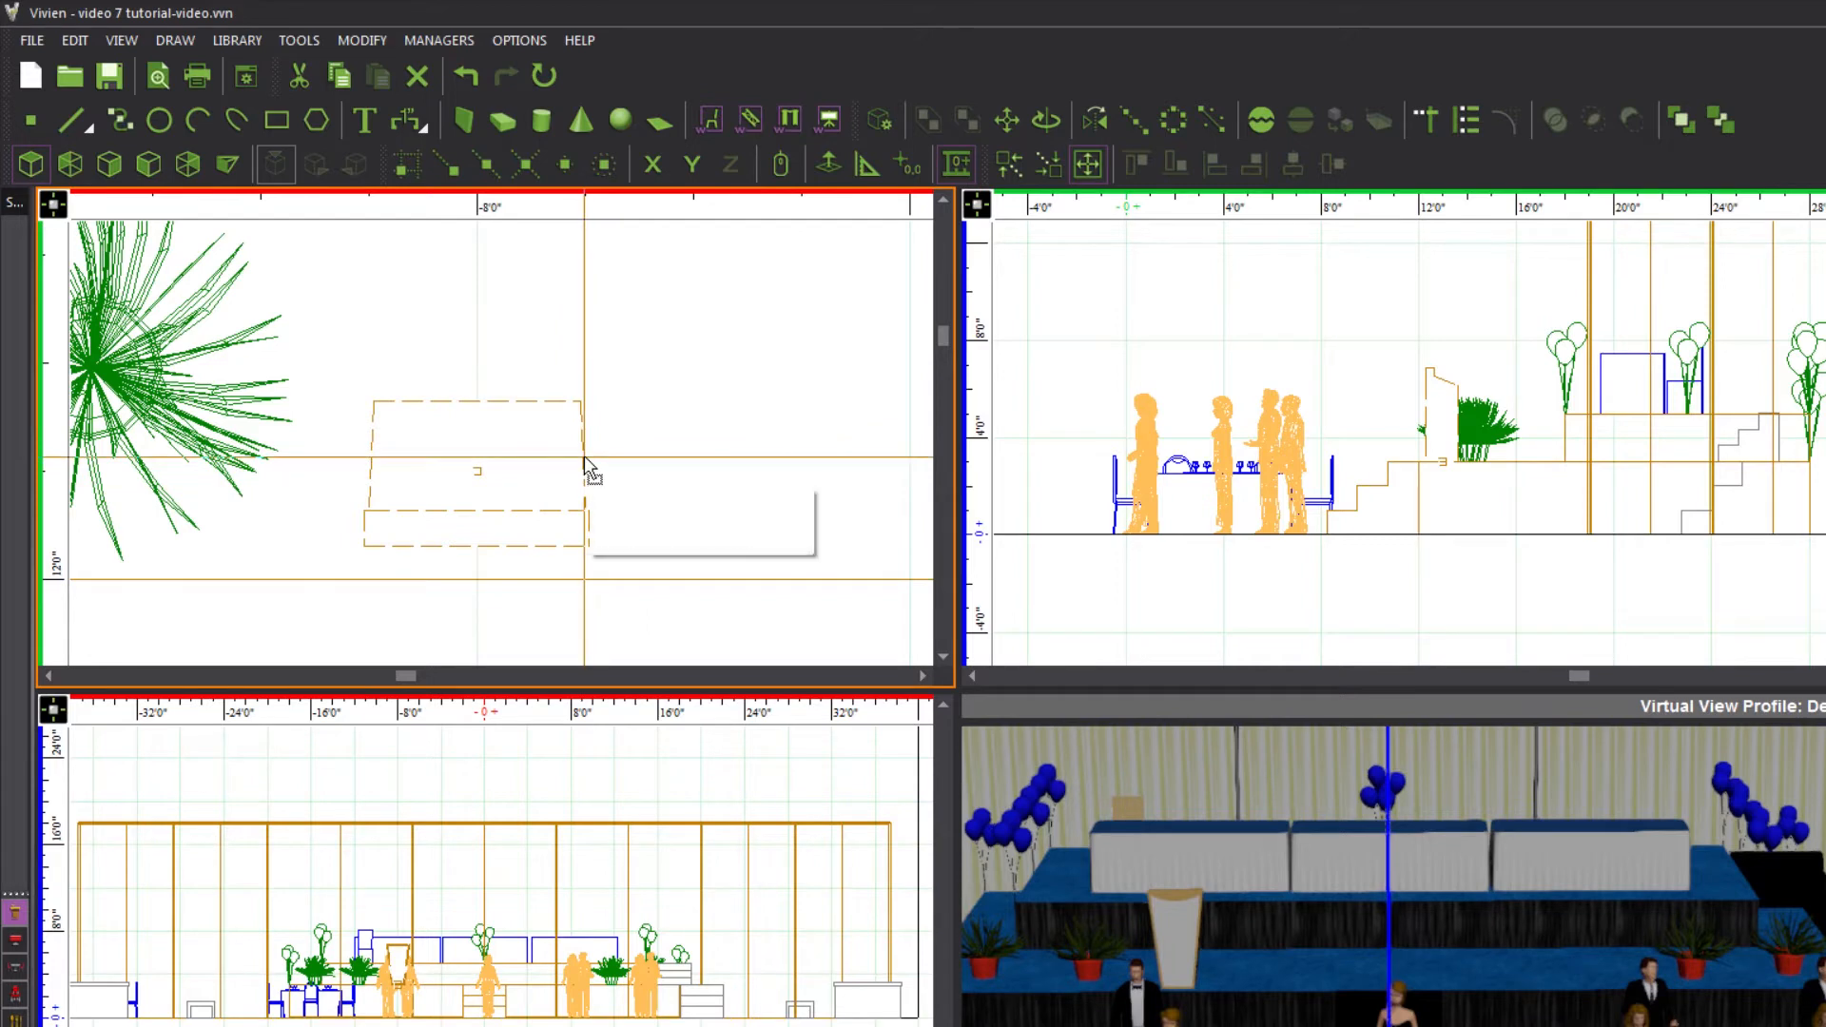
key("alt")
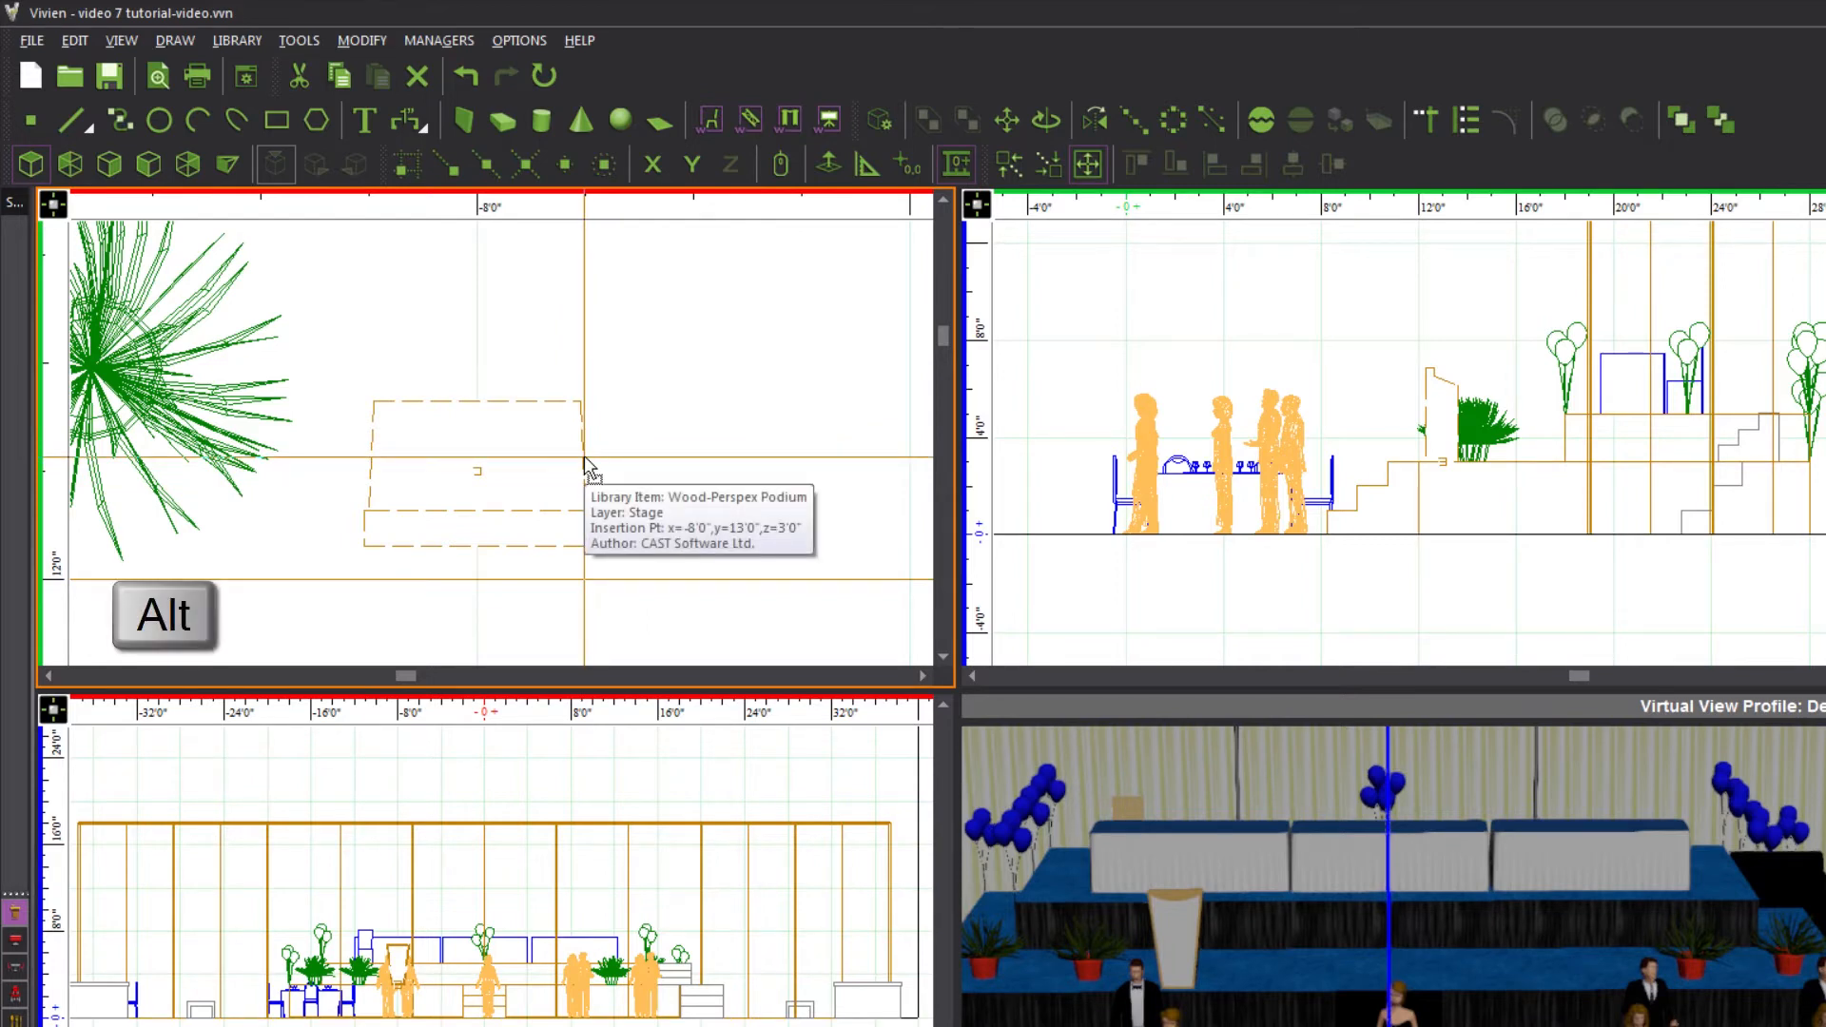
left_click(584, 454, "alt")
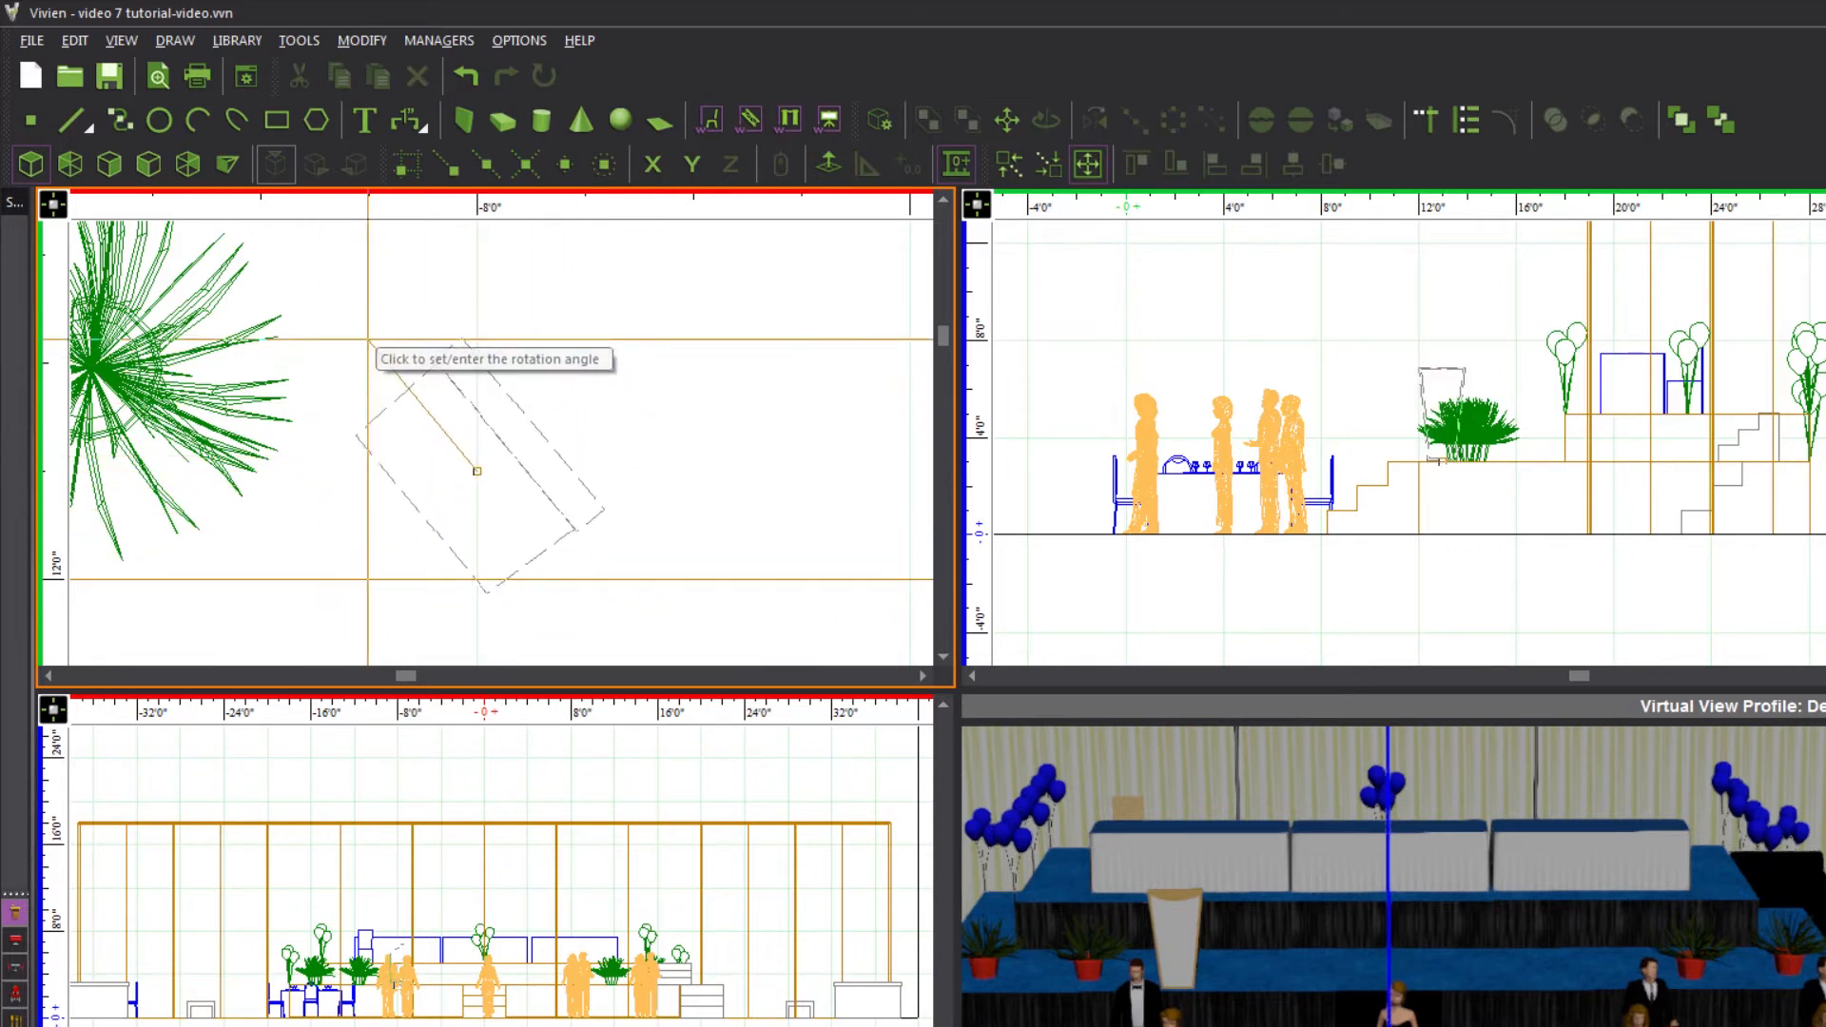
left_click(334, 489)
left_click(477, 470)
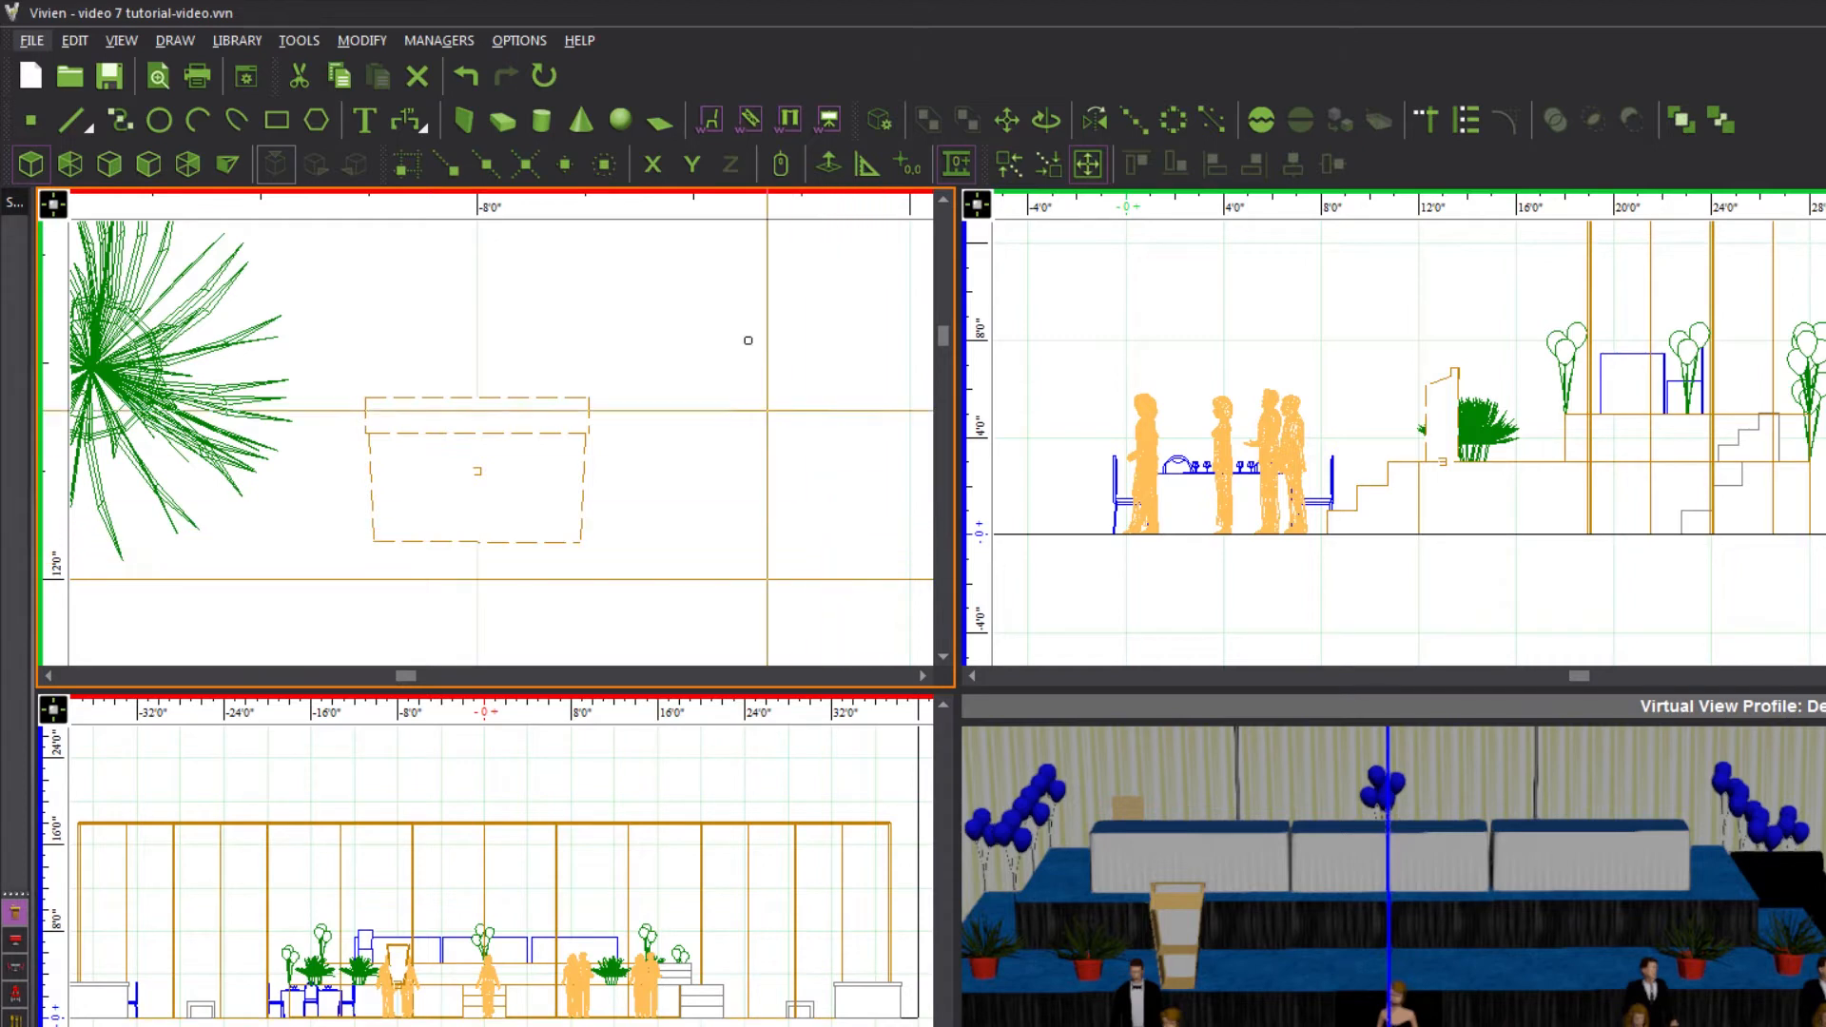
Turn on the X and Y axis locks and try rotating the lectern freehand
left_click(692, 164)
left_click(653, 161)
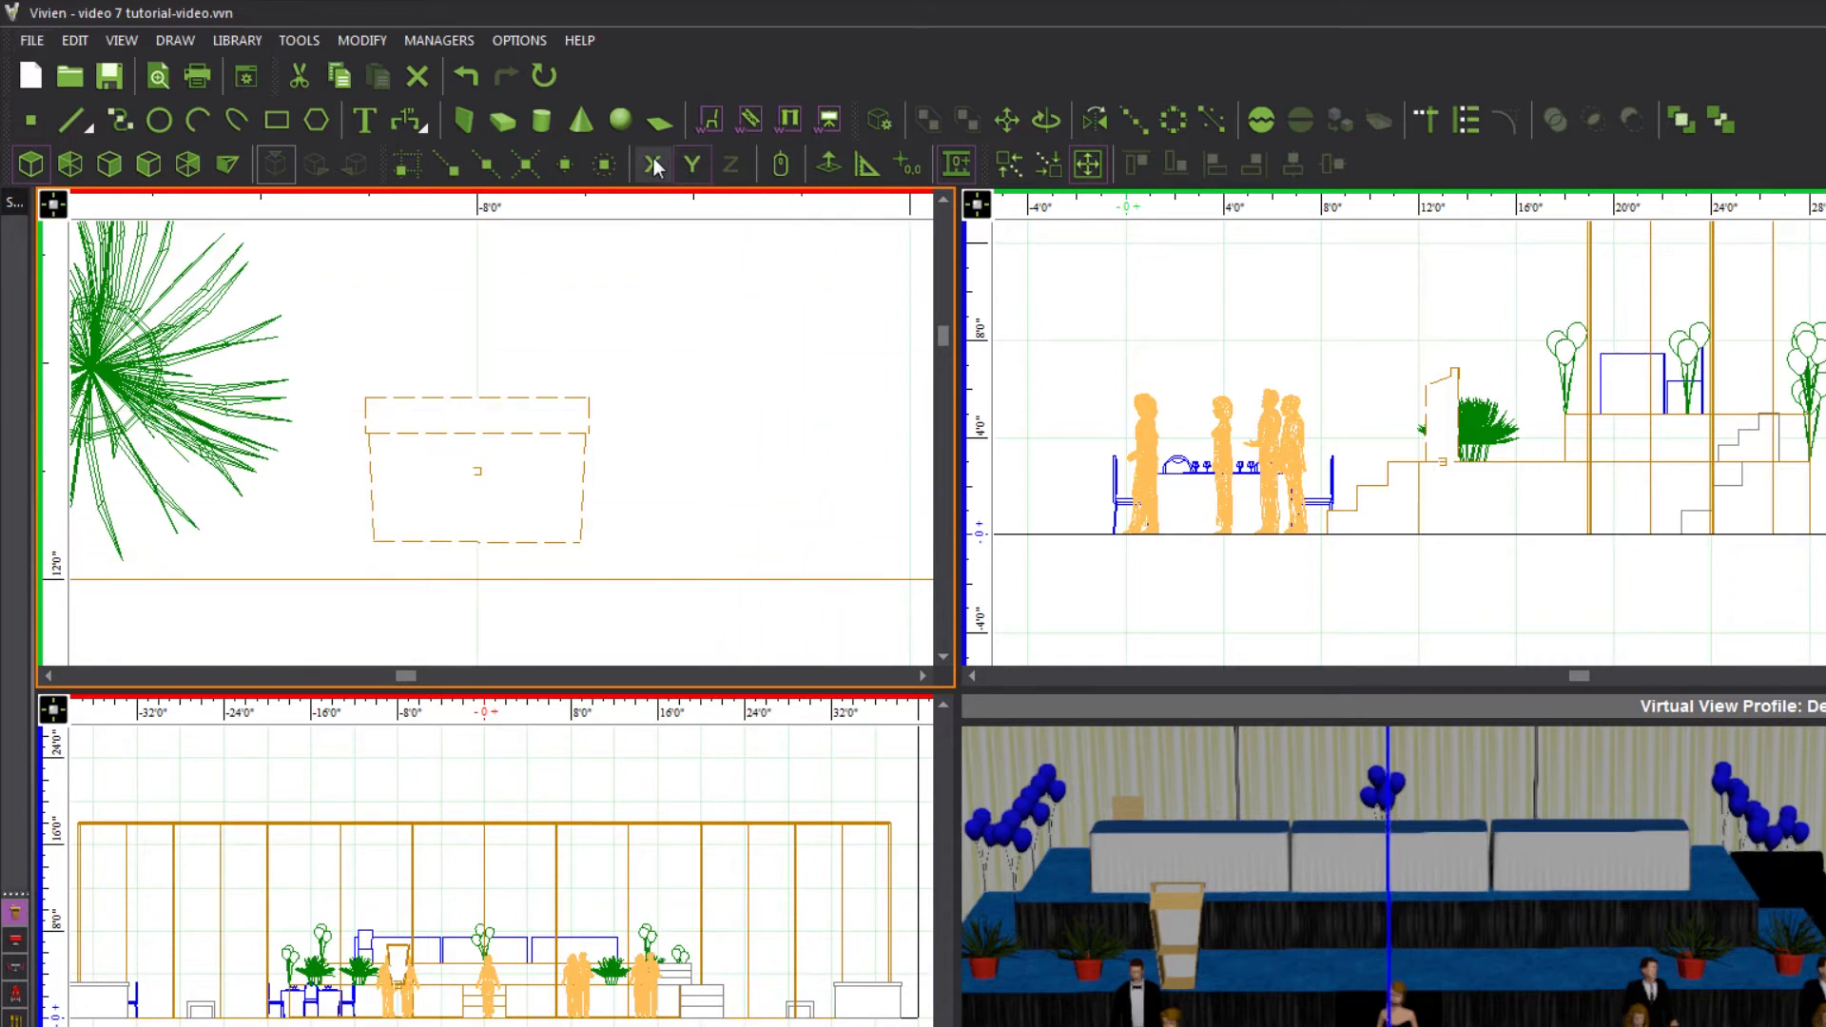
left_click(587, 452)
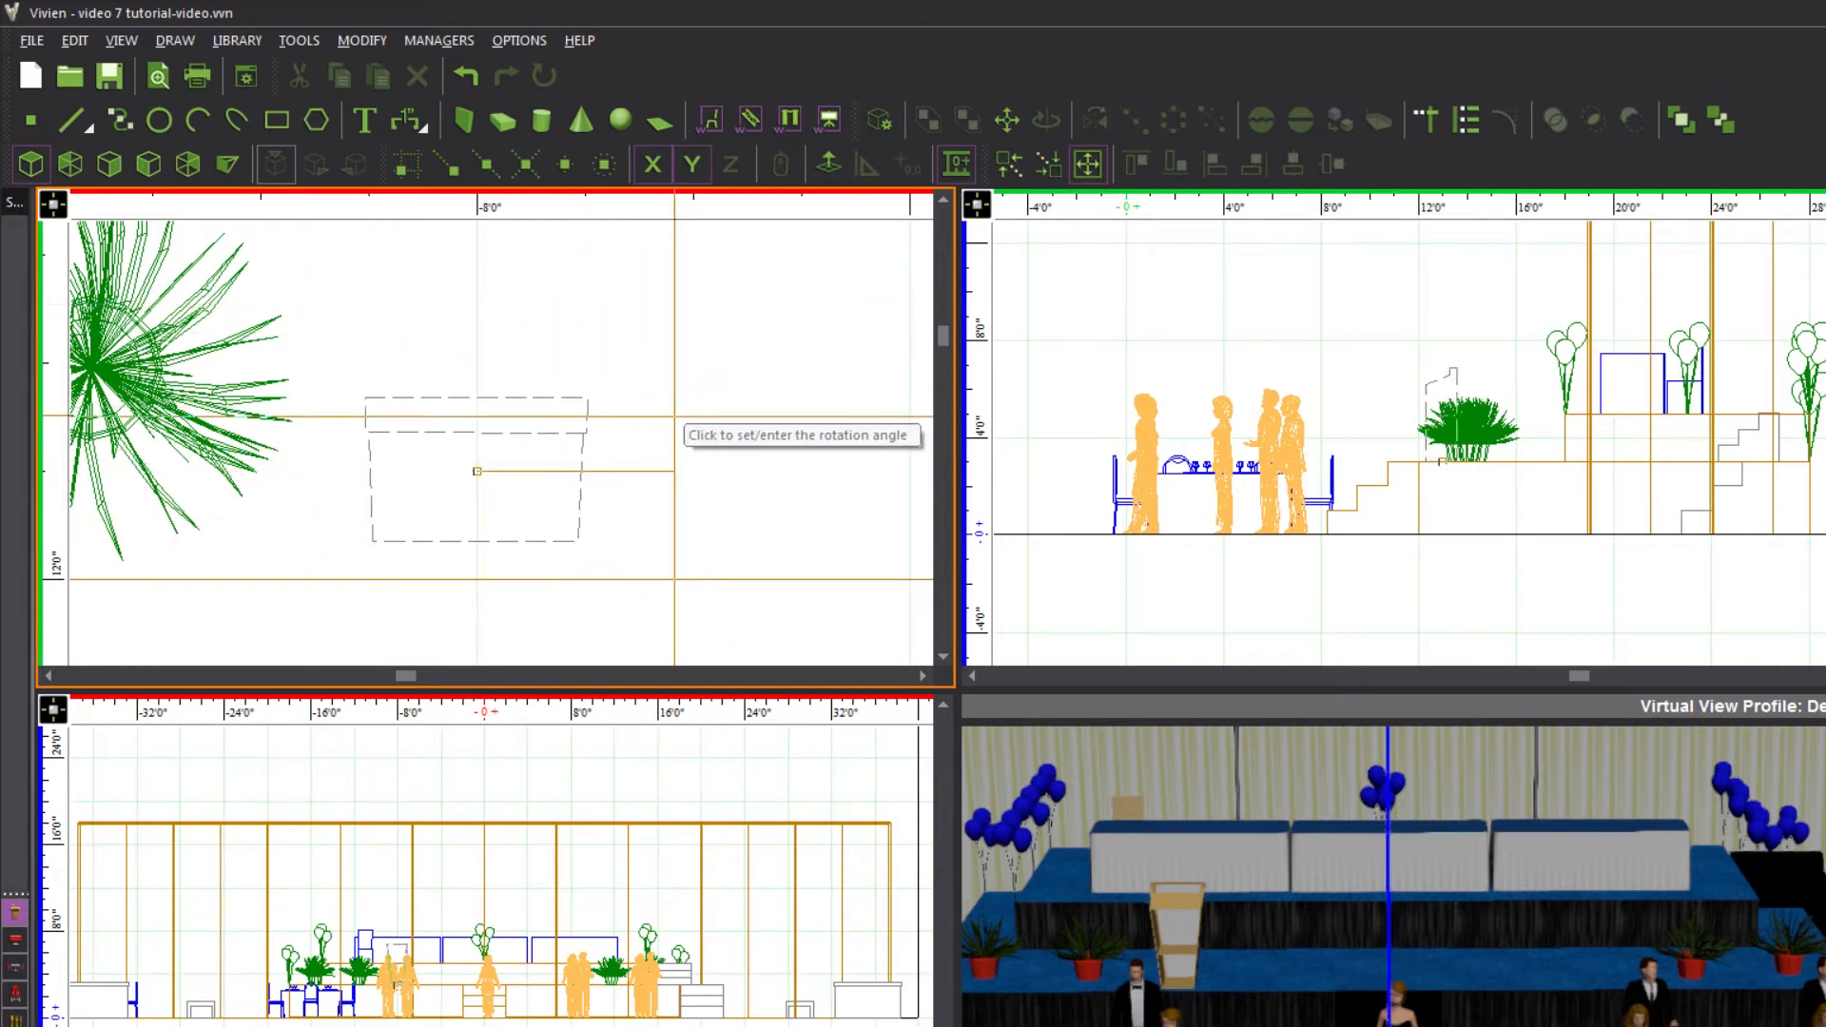
left_click(770, 564)
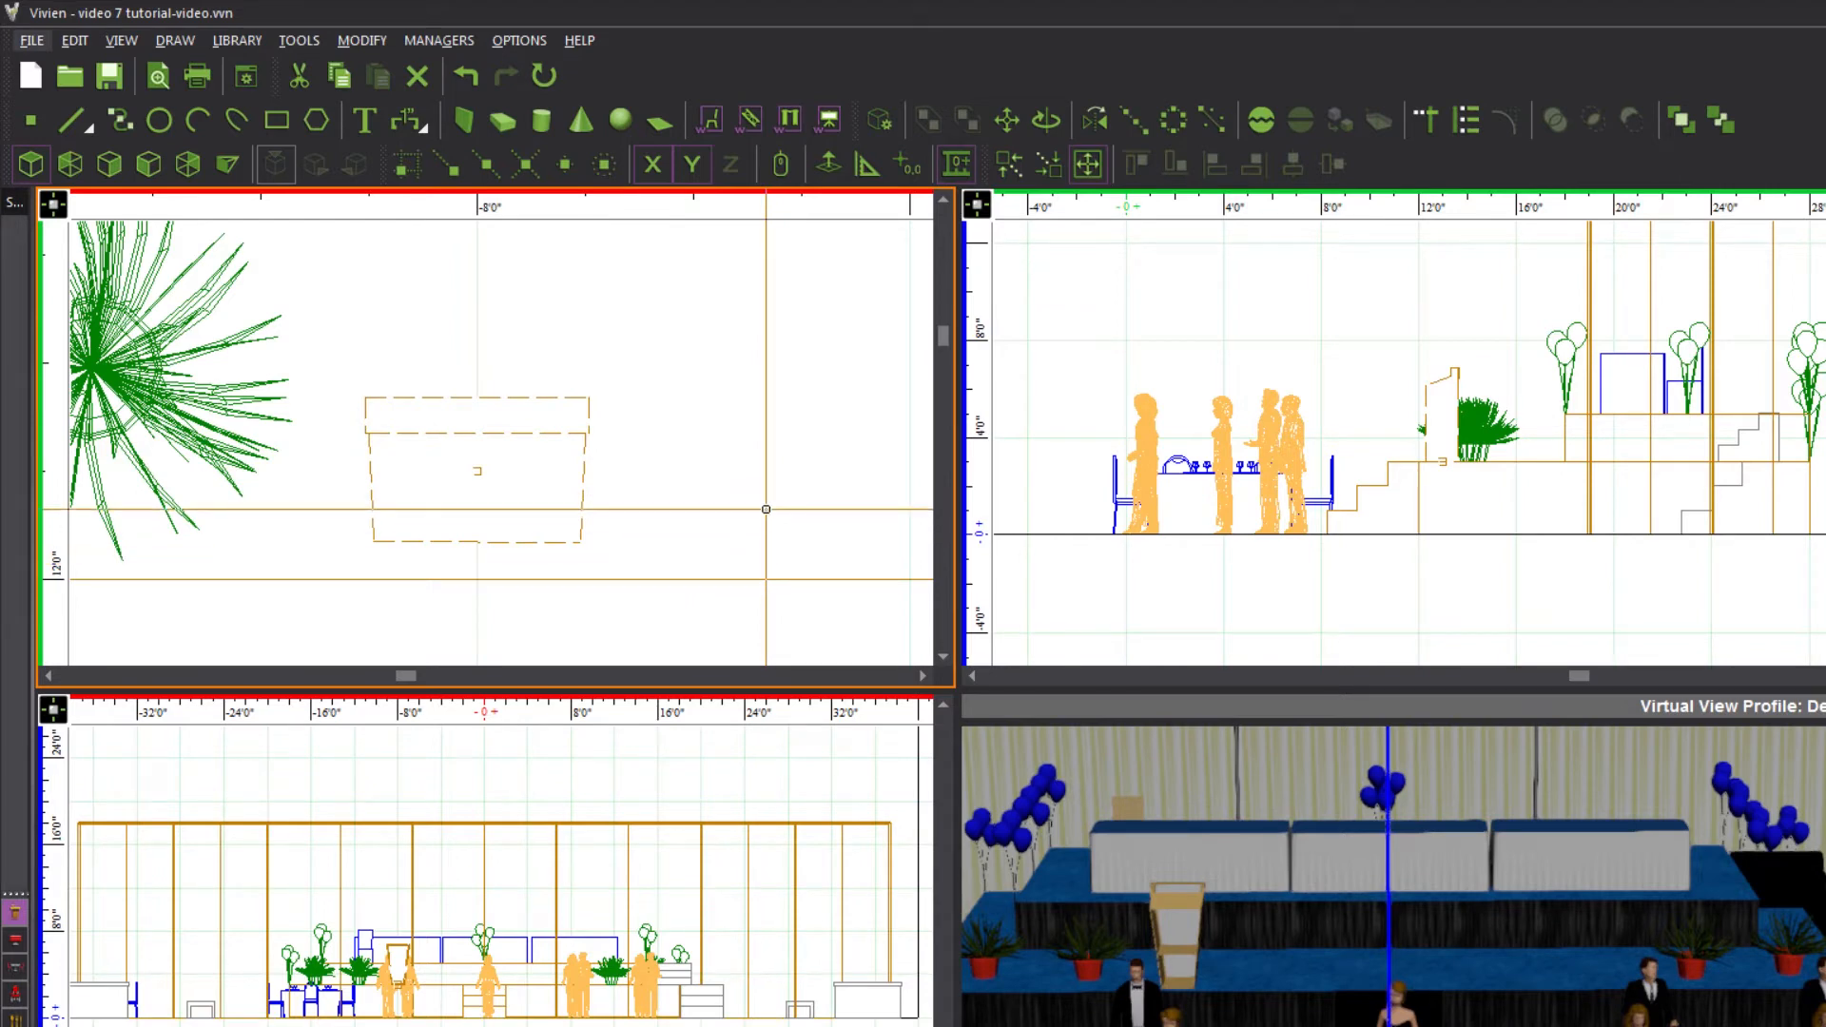
key("Escape")
Rotate the lectern by an exact angle of 180 degrees about its insertion point
left_click(588, 423)
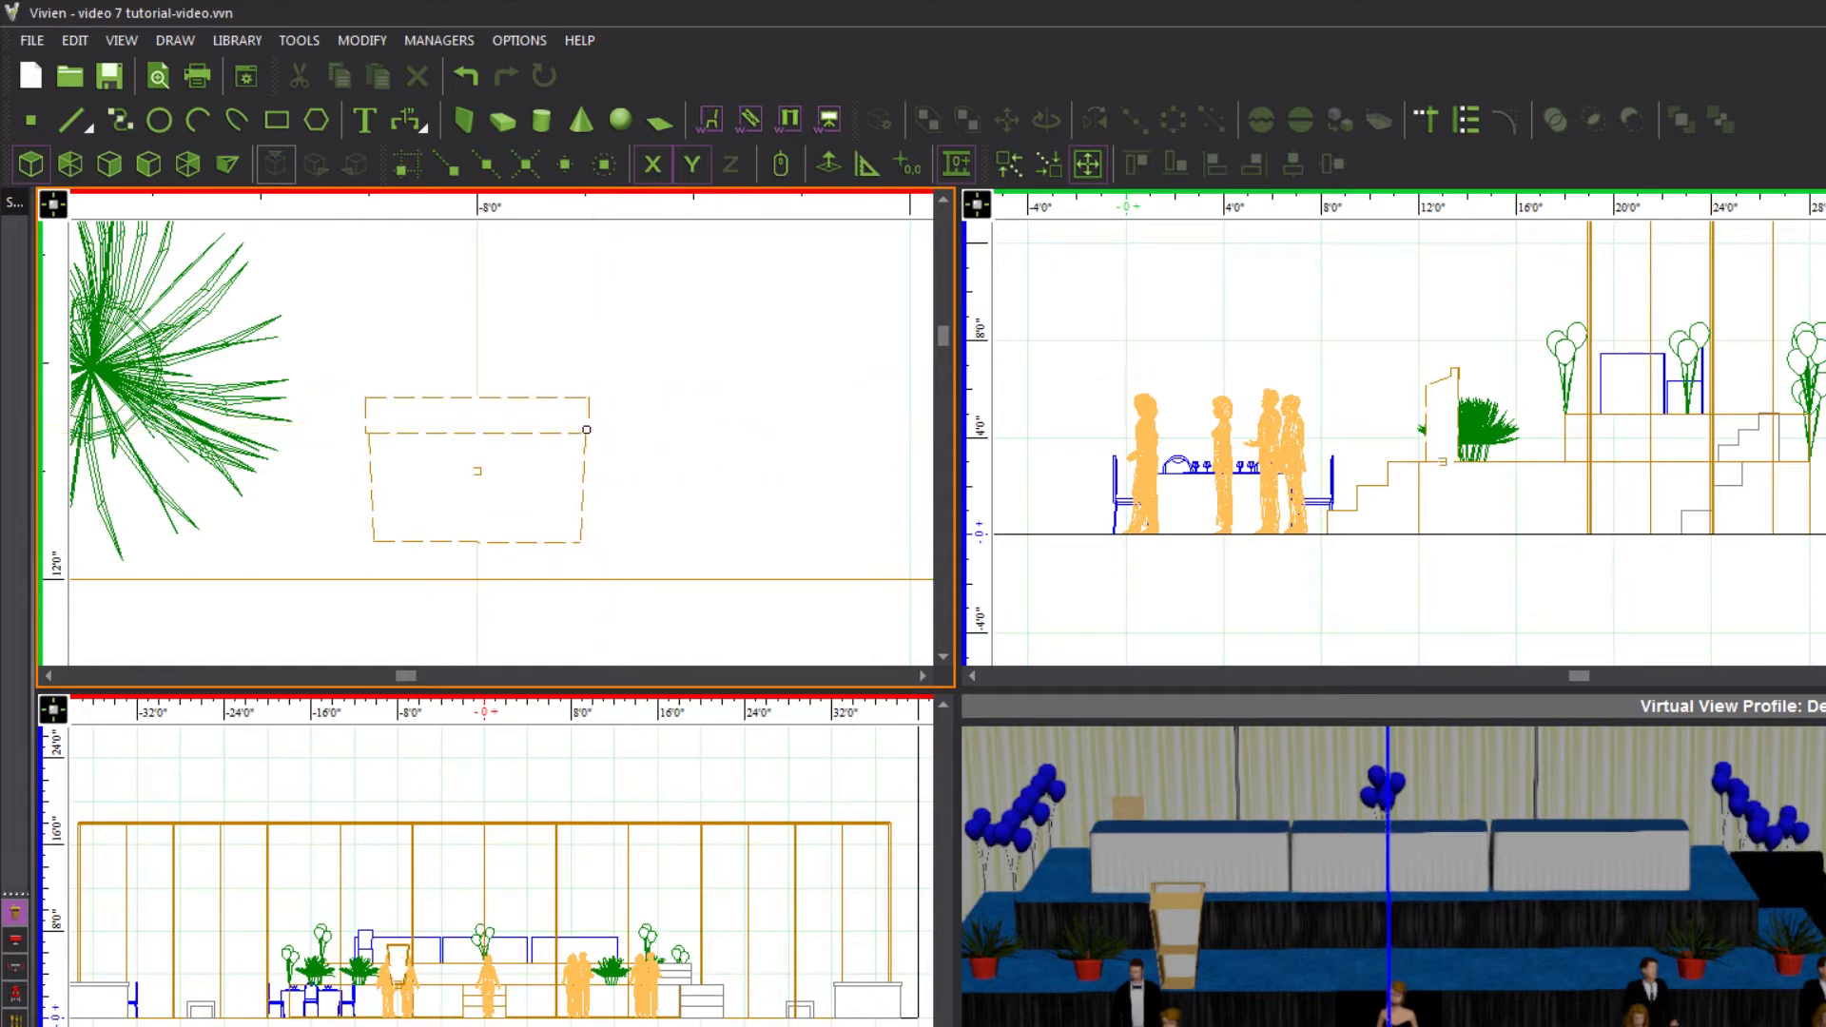
key("ctrl+r")
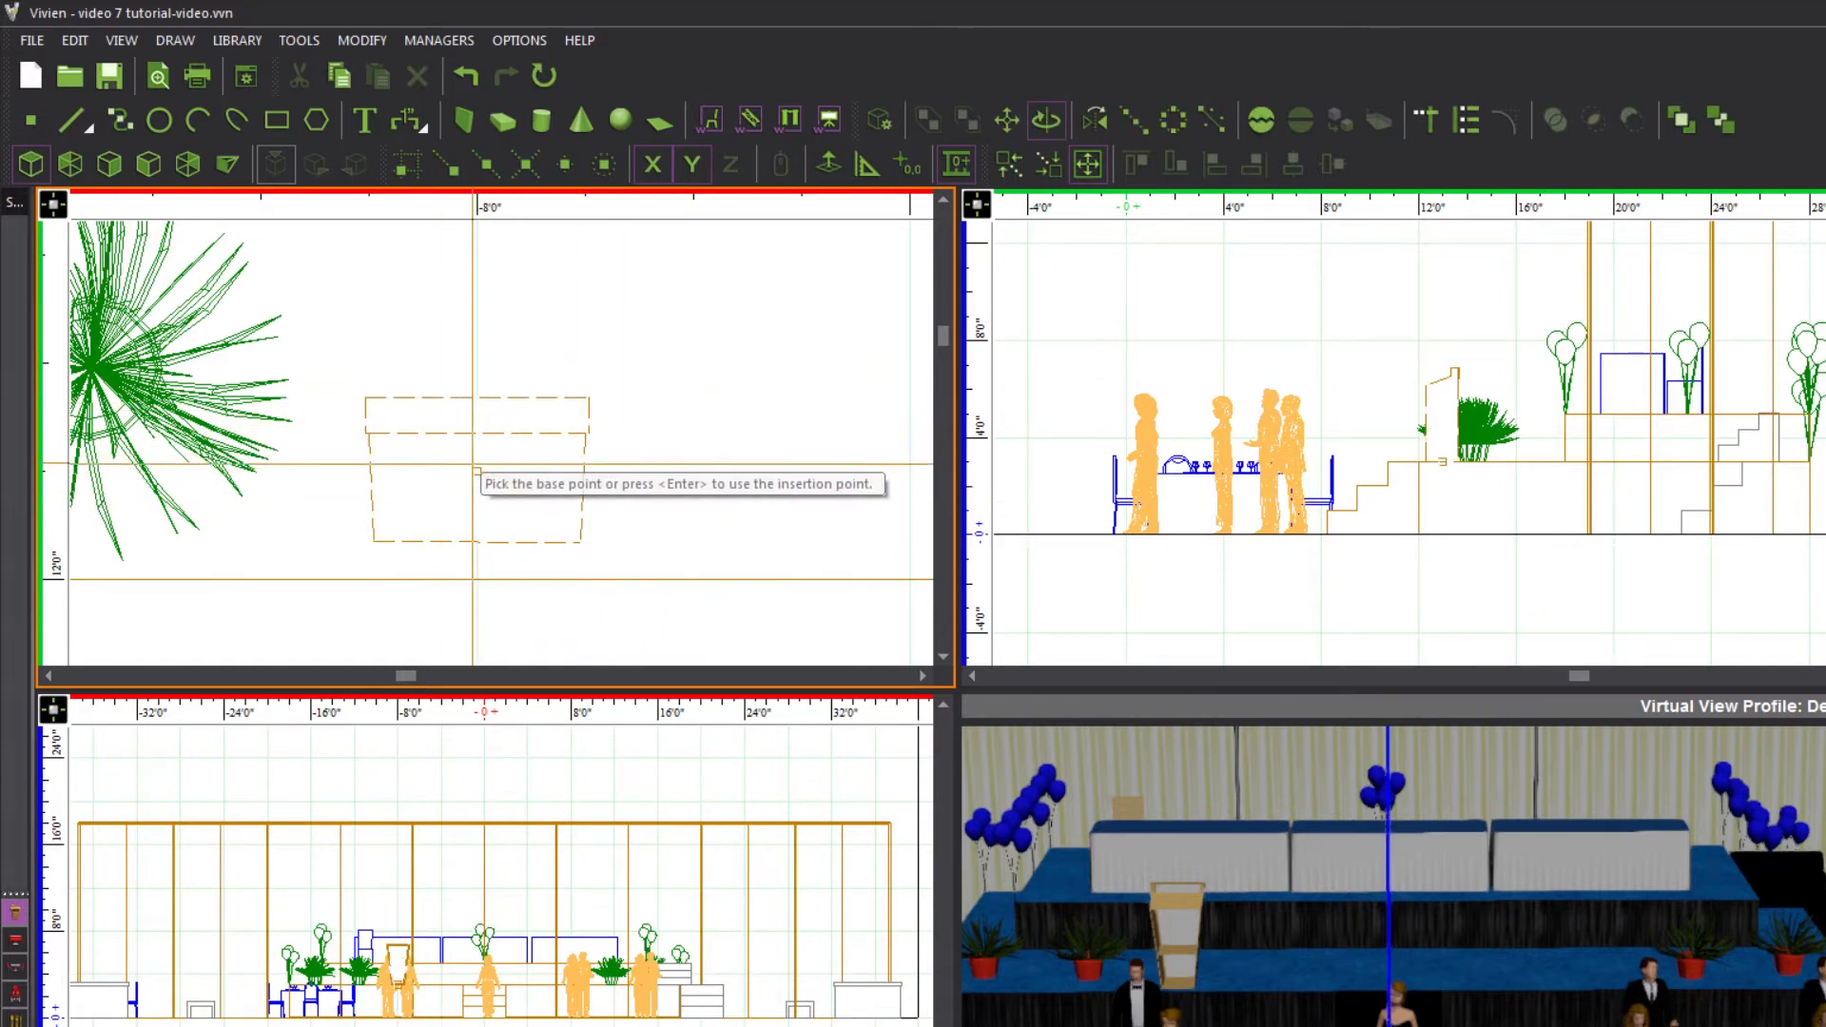
left_click(476, 470)
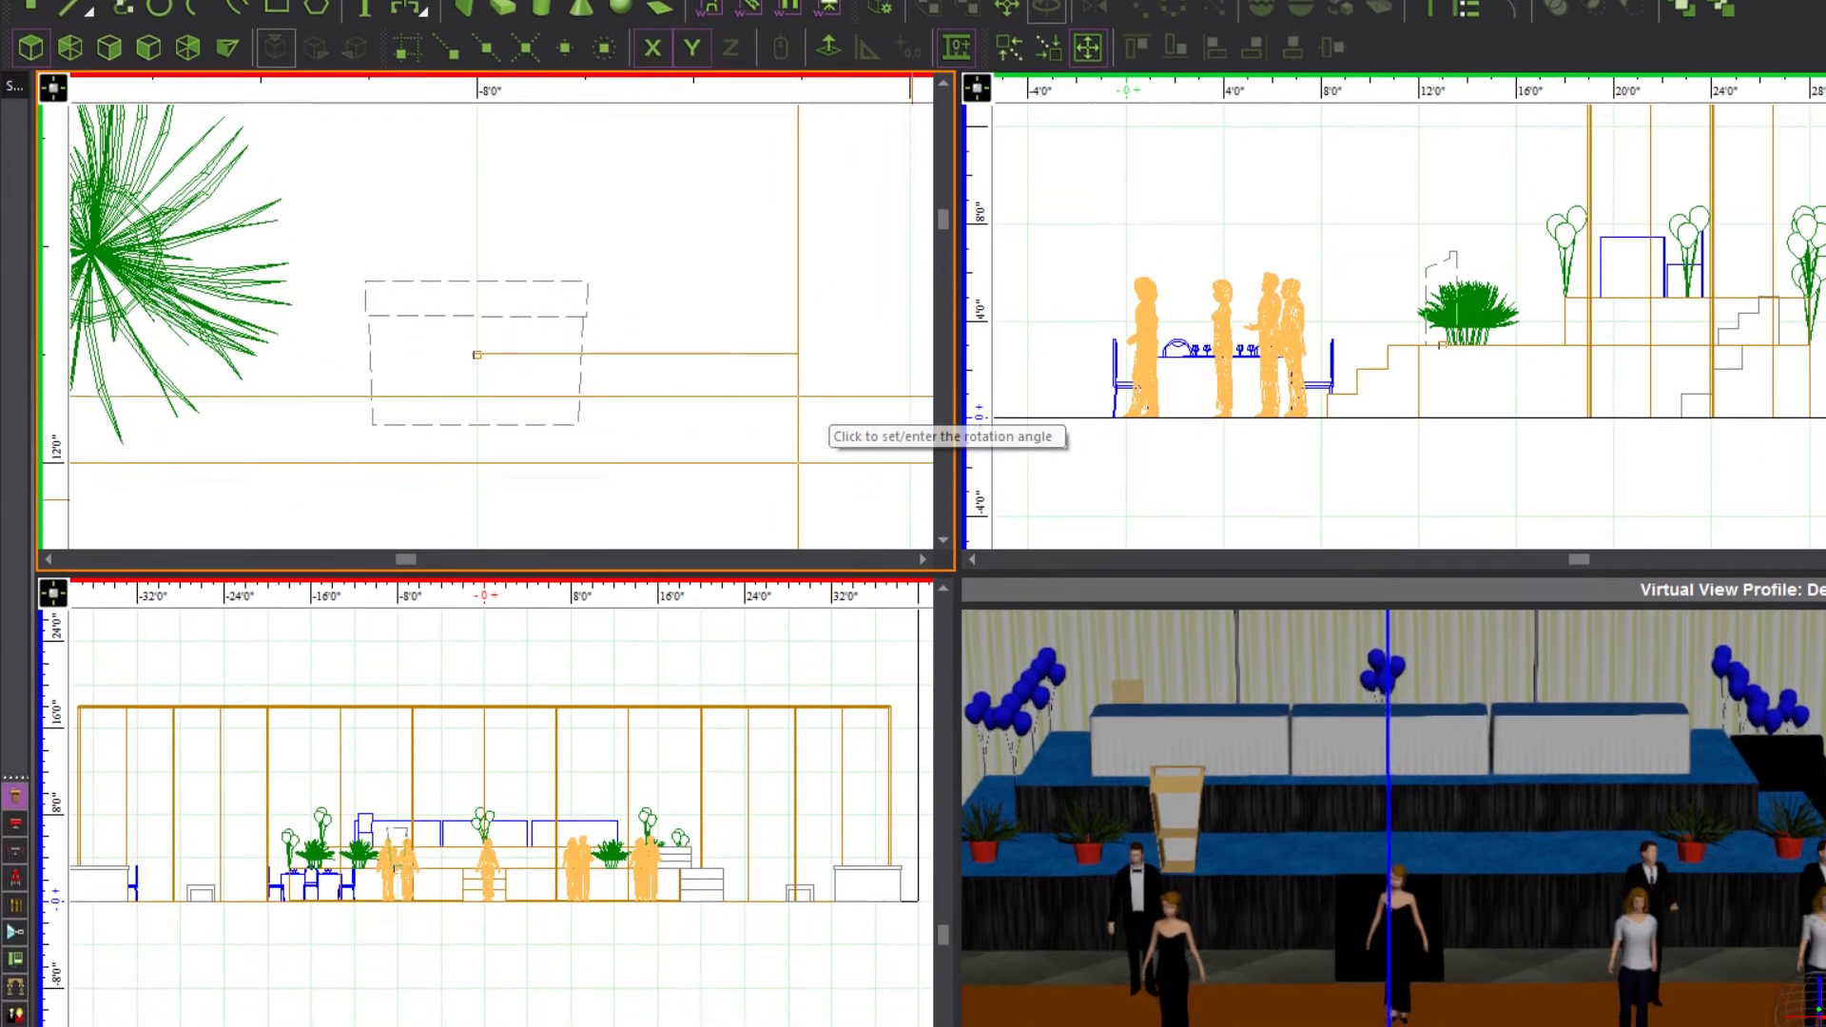
type("18")
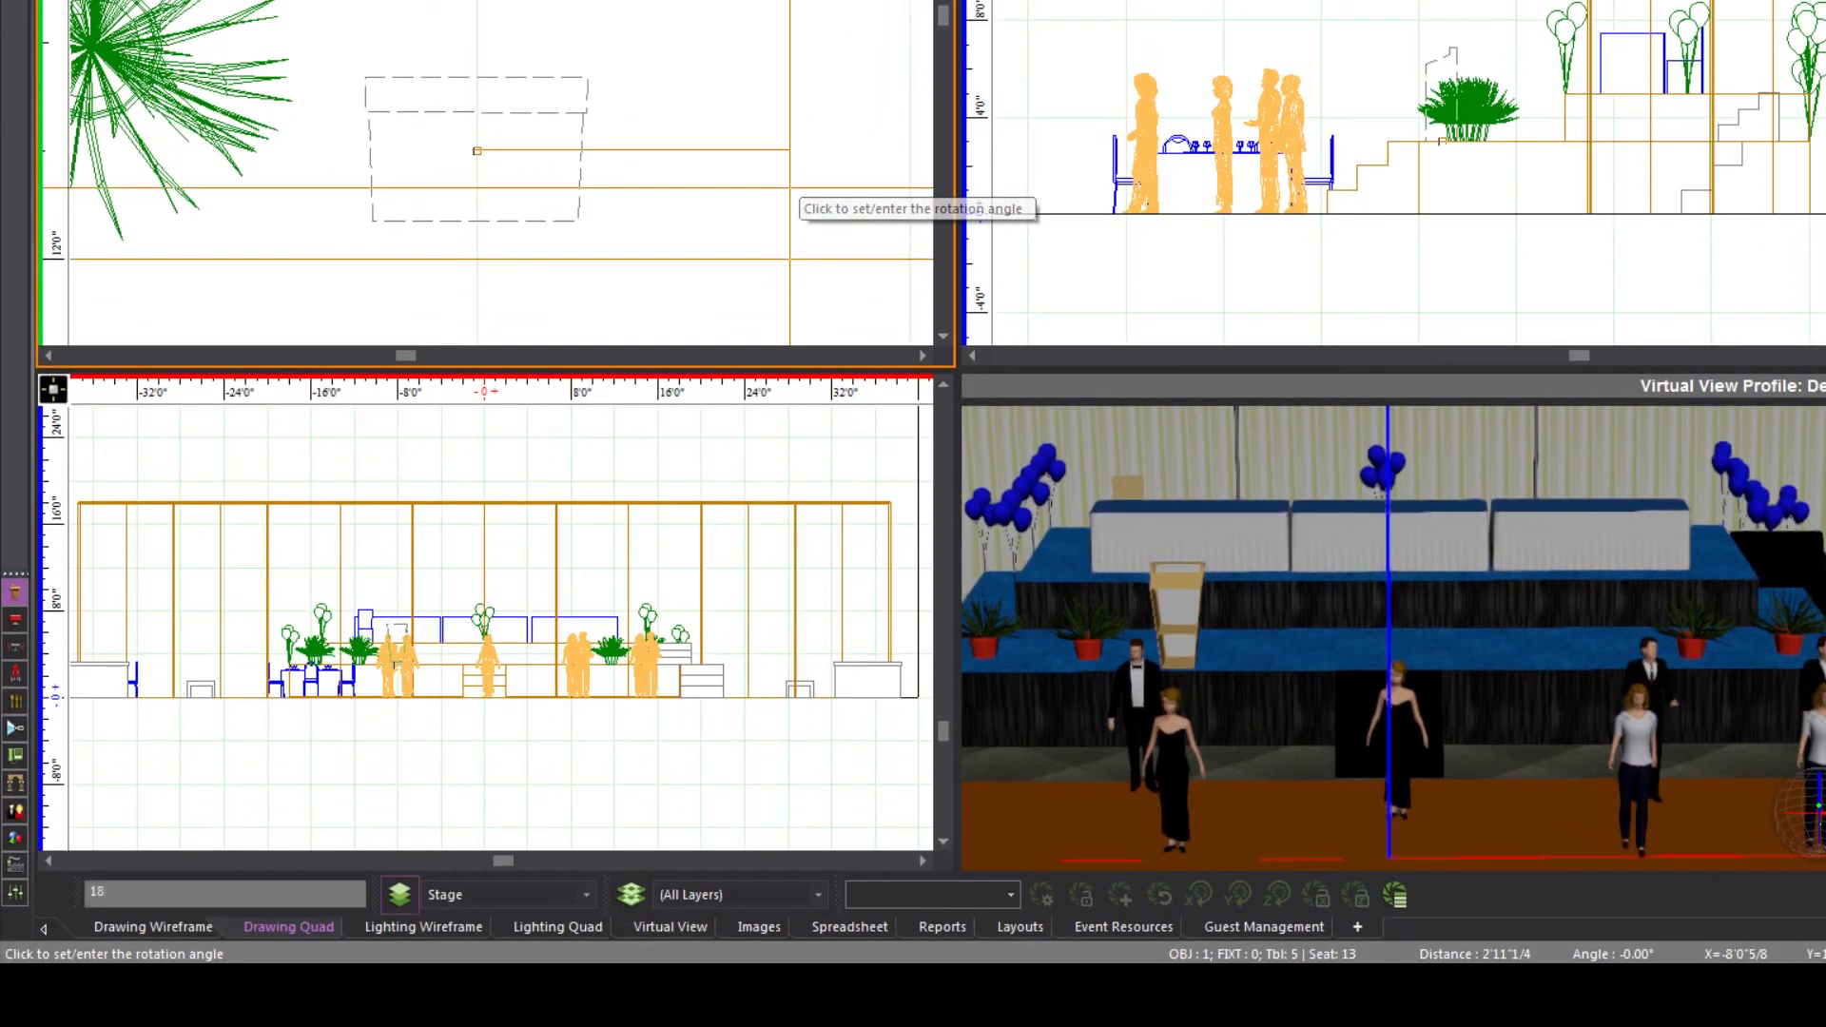
type("0")
key("Return")
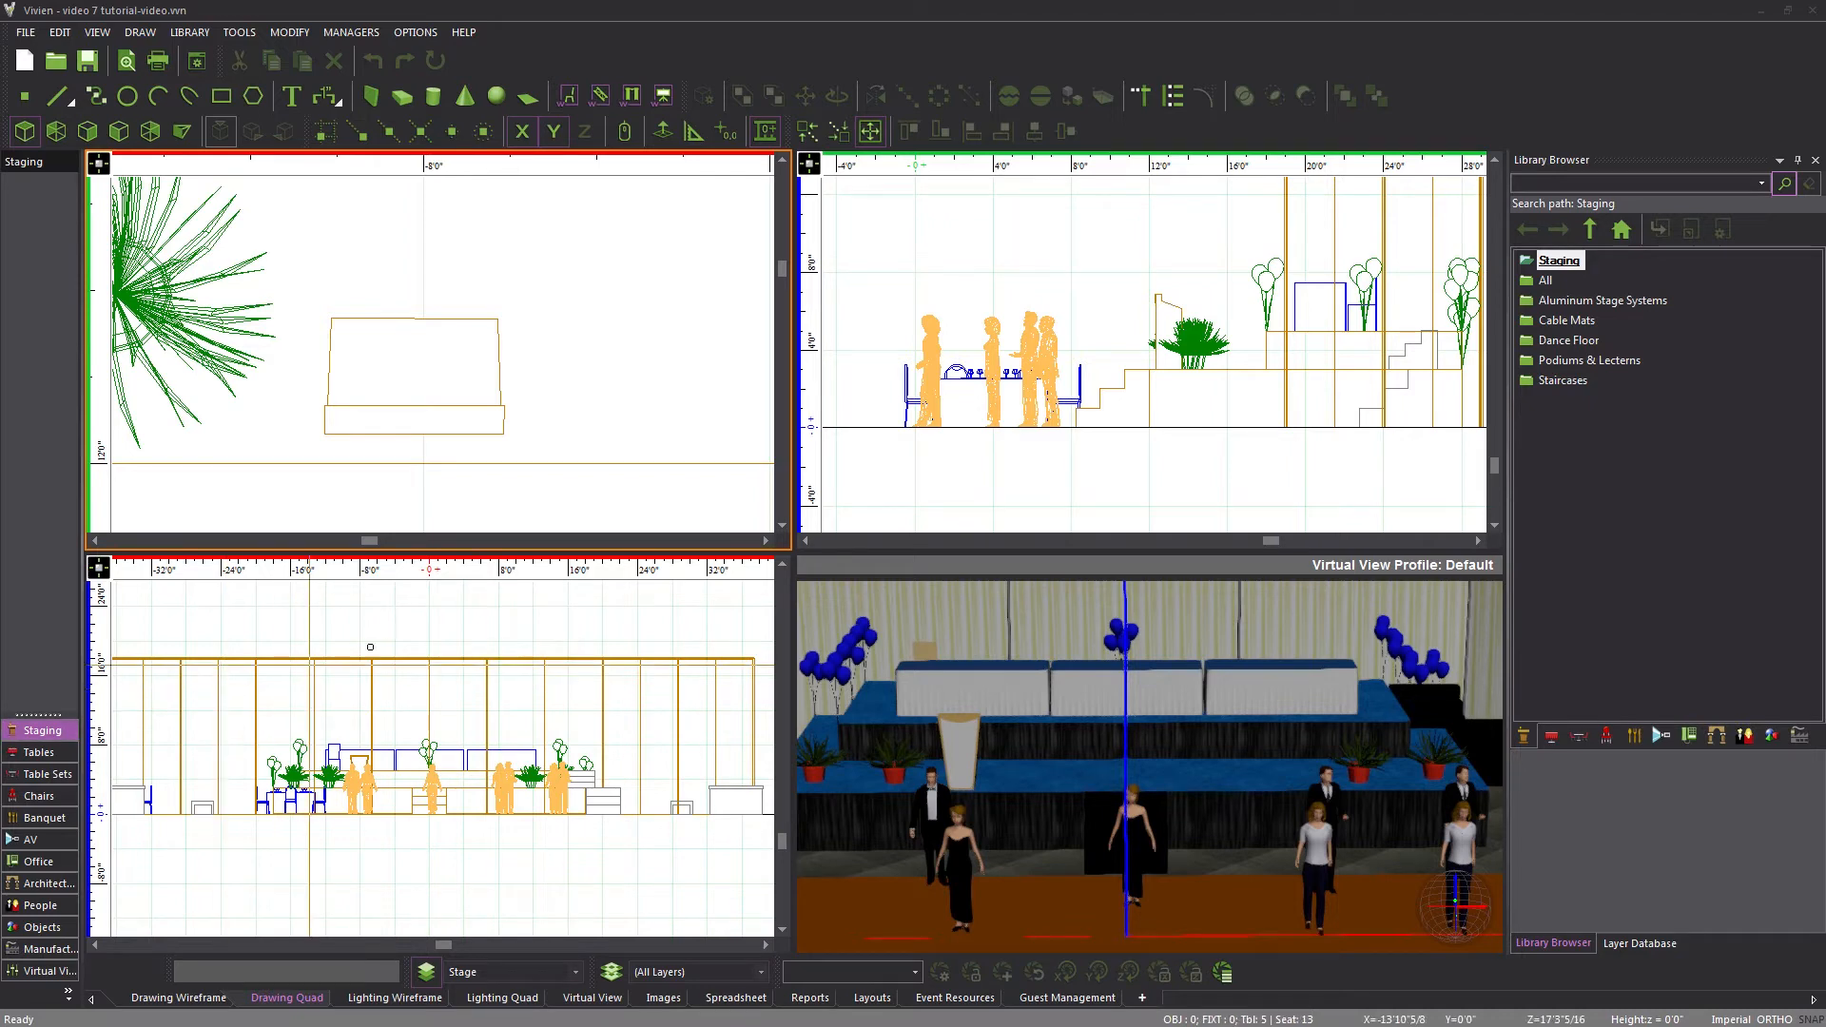
With End Point snapping on, rotate the angled drape on the positive-X side by 10 degrees about its corner with the back drape
middle_click_drag(436, 270, 428, 304)
scroll(428, 304, "down", 2)
middle_click_drag(501, 257, 441, 419)
scroll(440, 420, "down", 3)
scroll(518, 312, "up", 1)
middle_click_drag(518, 312, 122, 360)
middle_click_drag(512, 391, 456, 380)
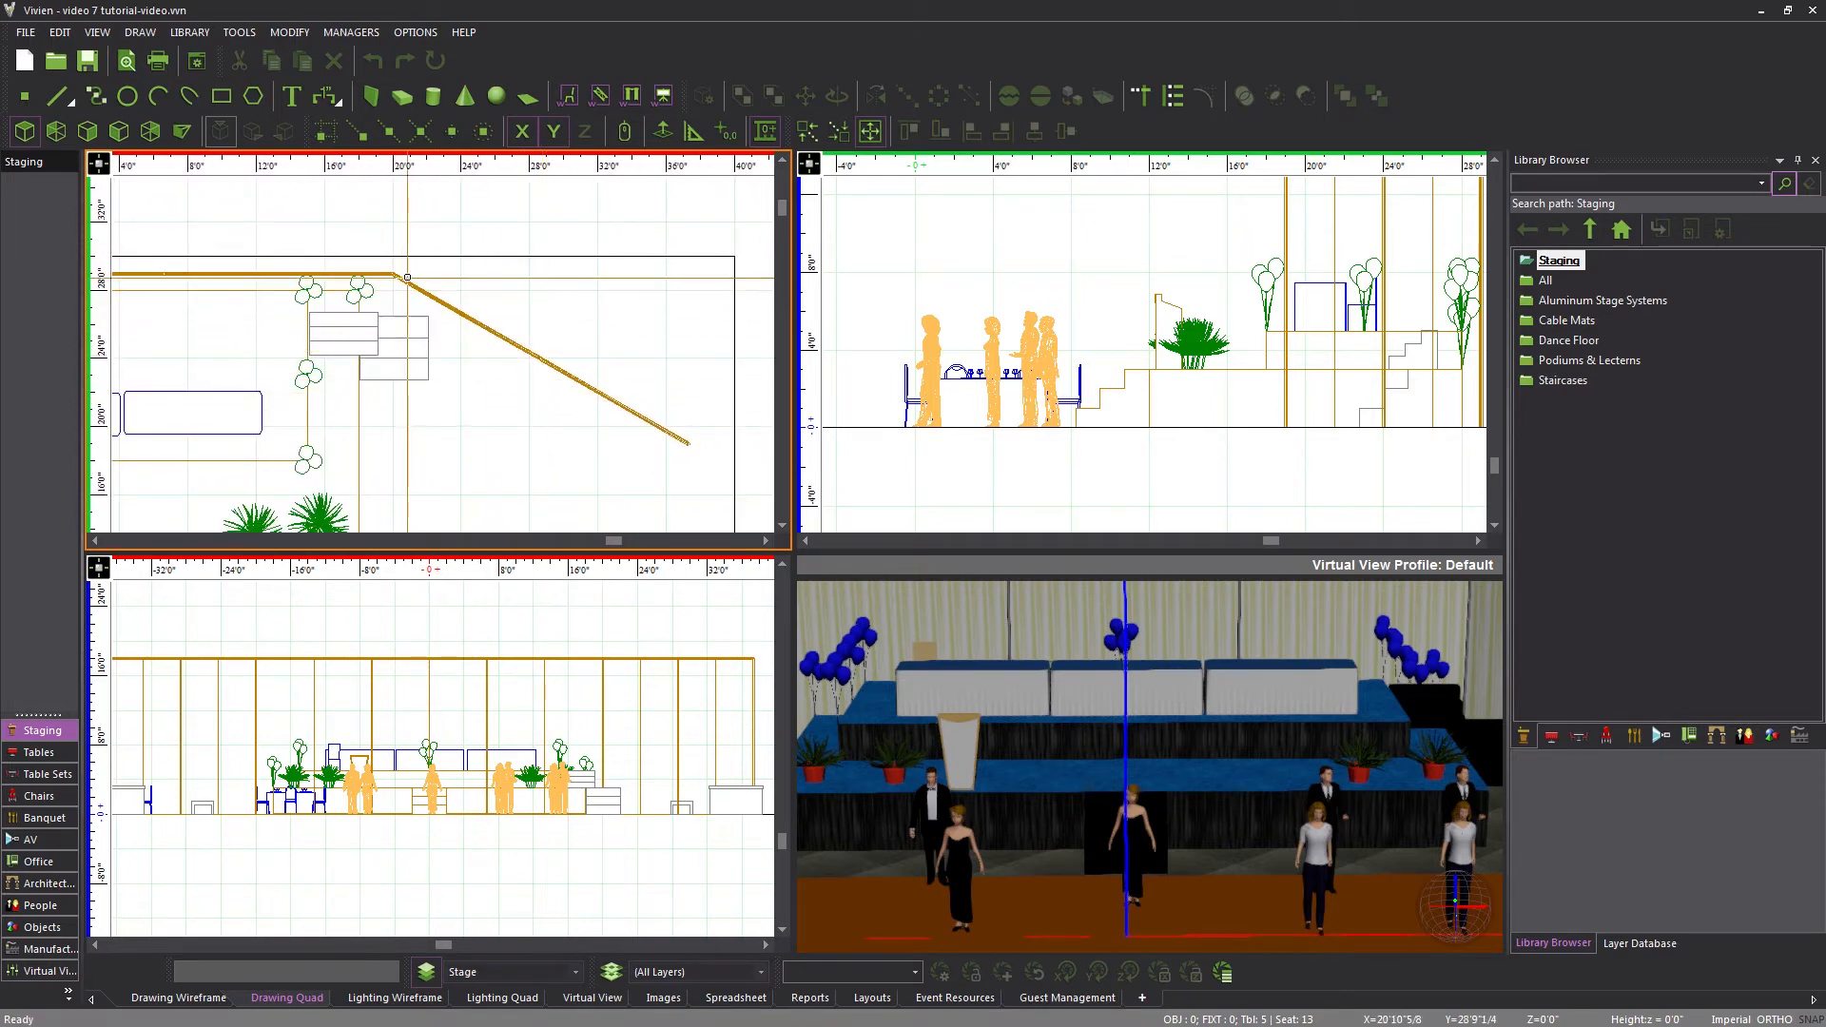
left_click(363, 130)
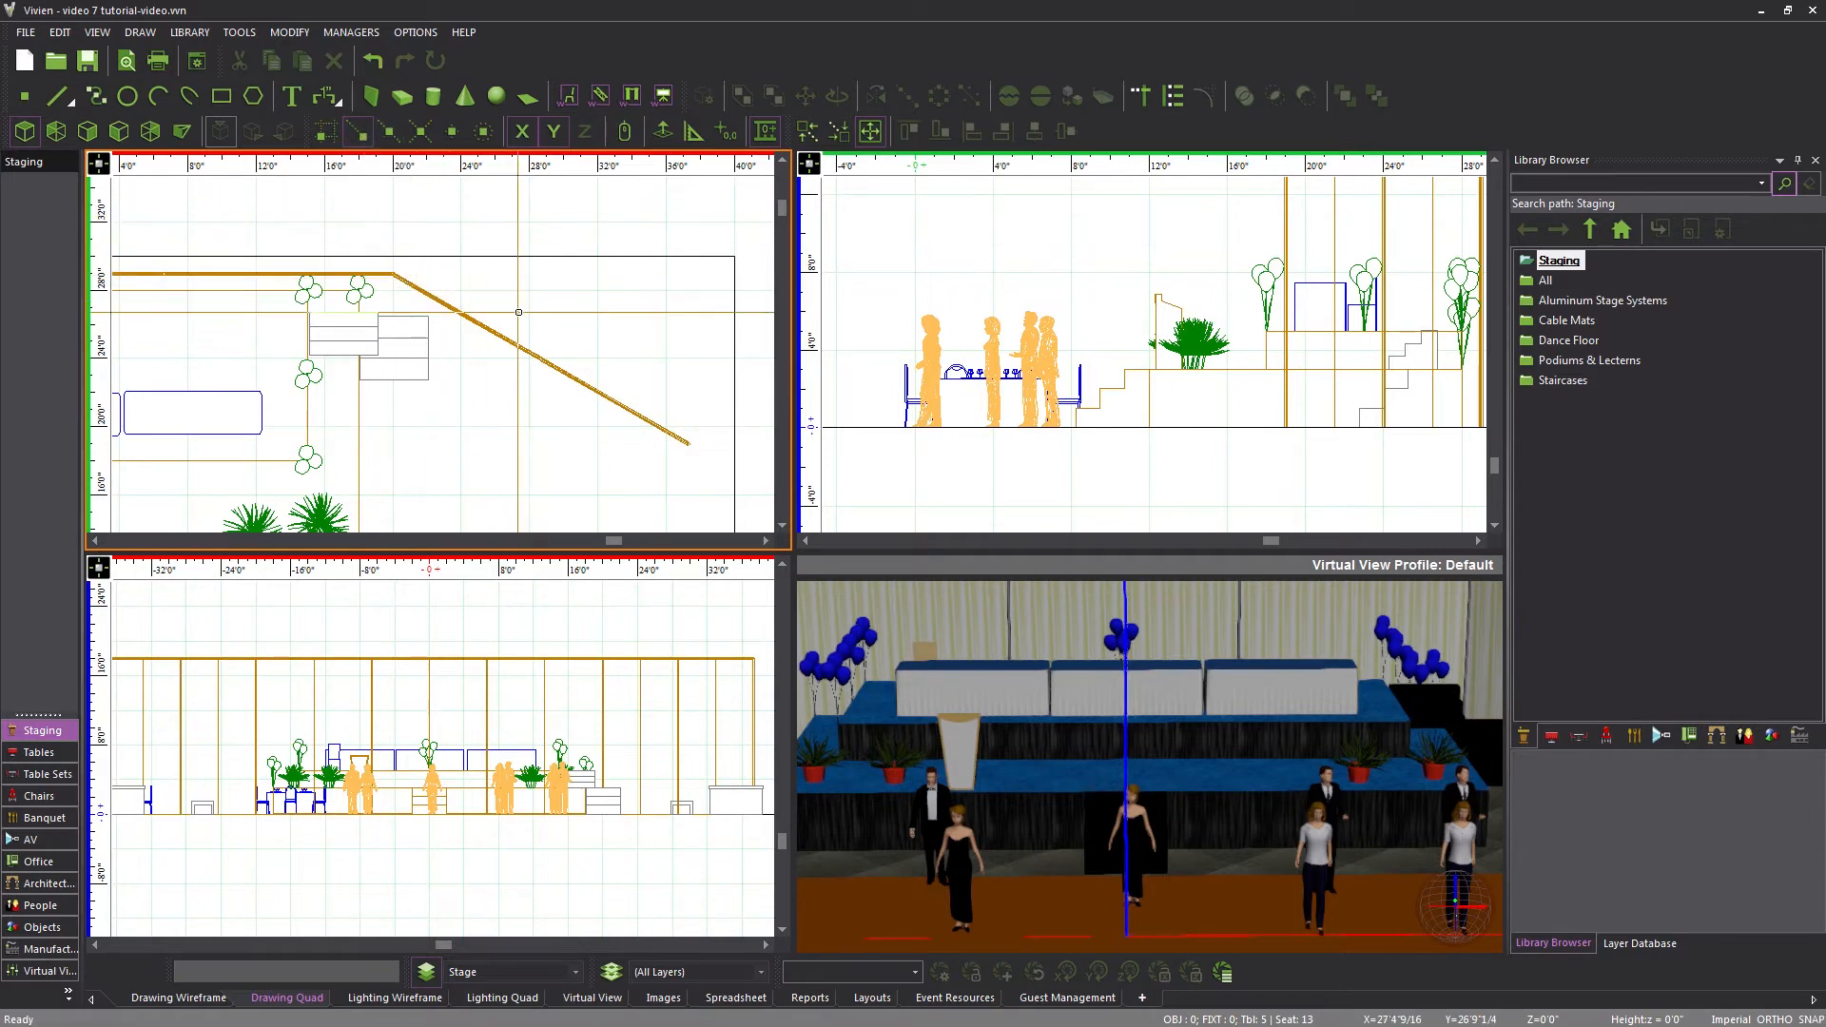
left_click(498, 334)
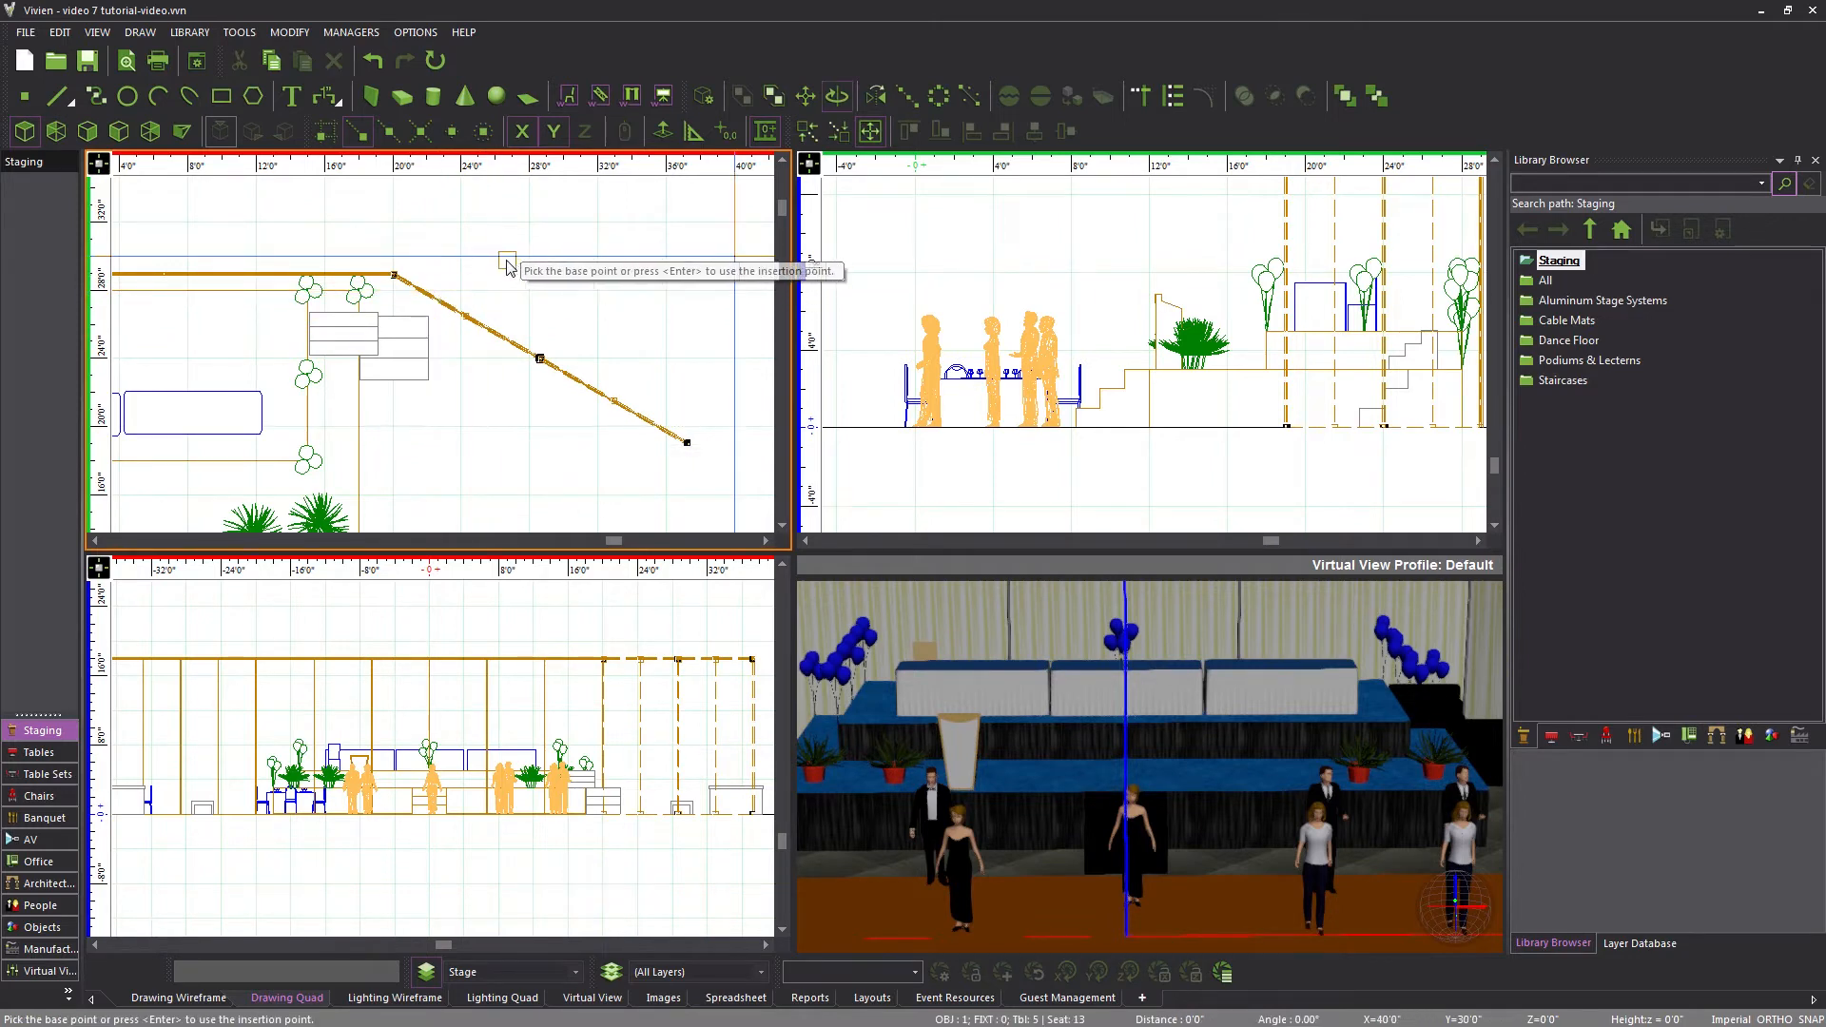
scroll(437, 288, "up", 3)
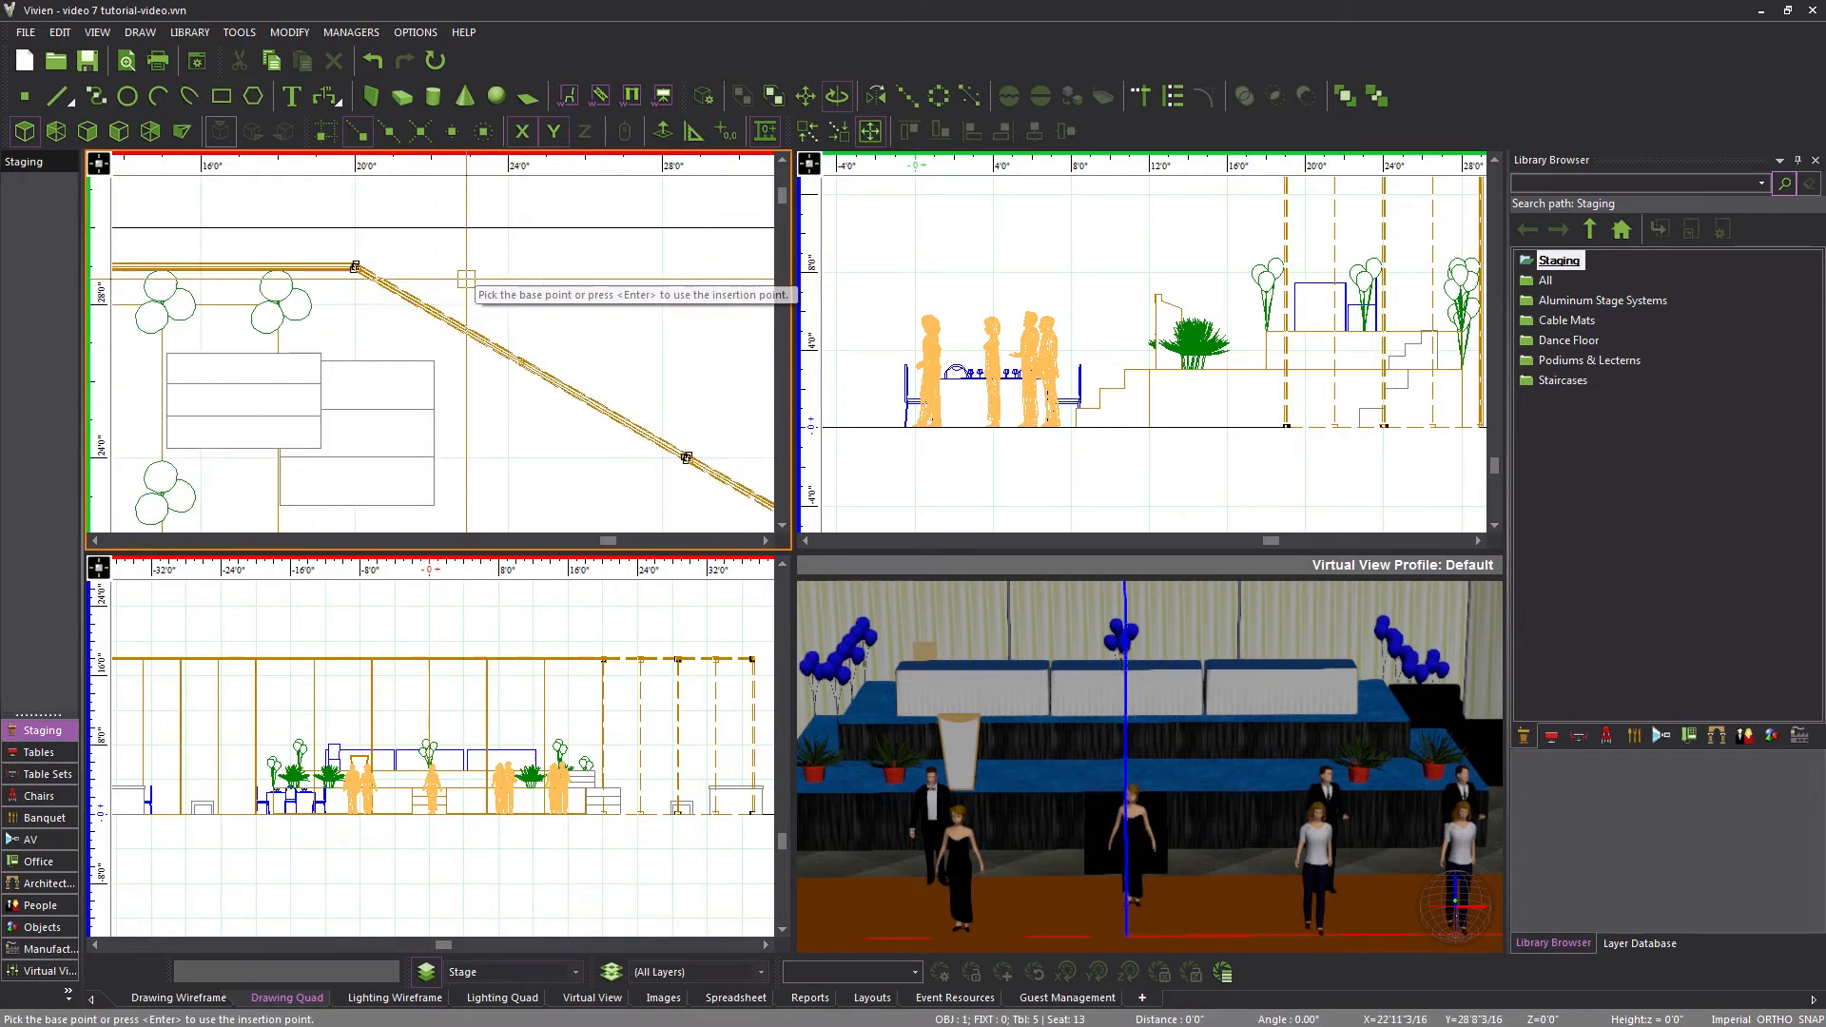
scroll(390, 285, "up", 3)
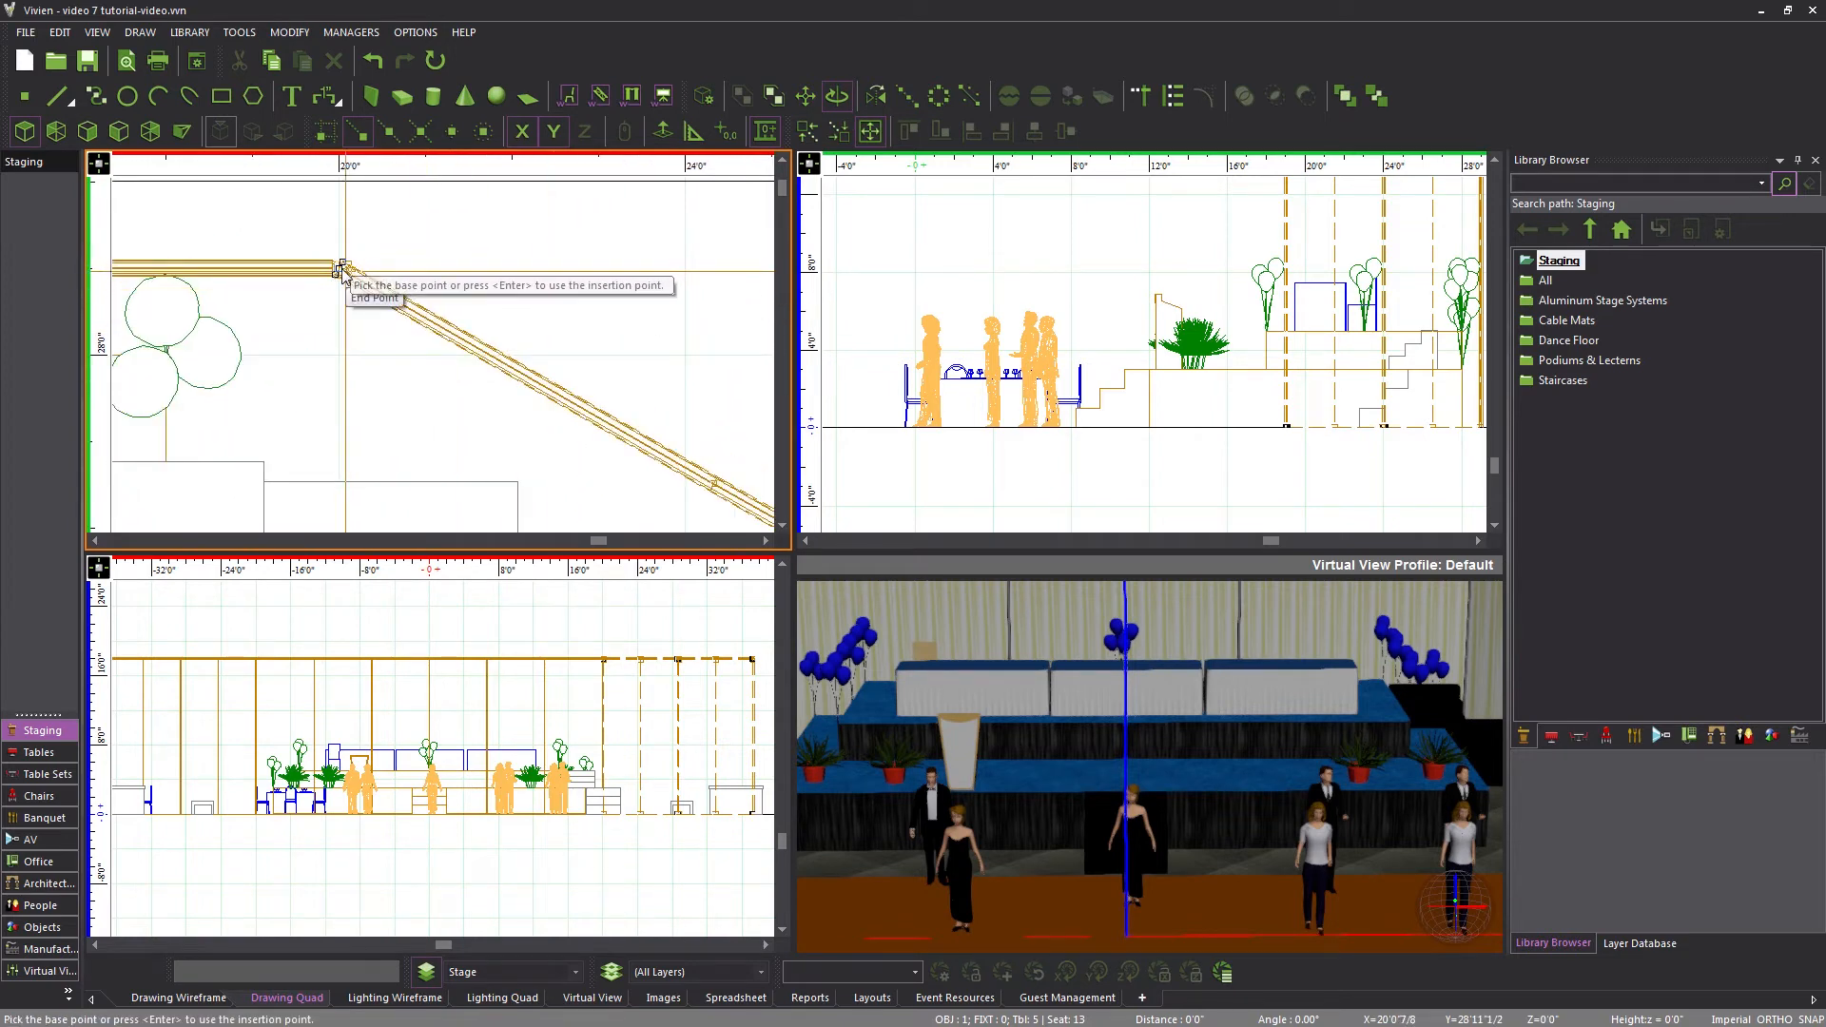
left_click(344, 269)
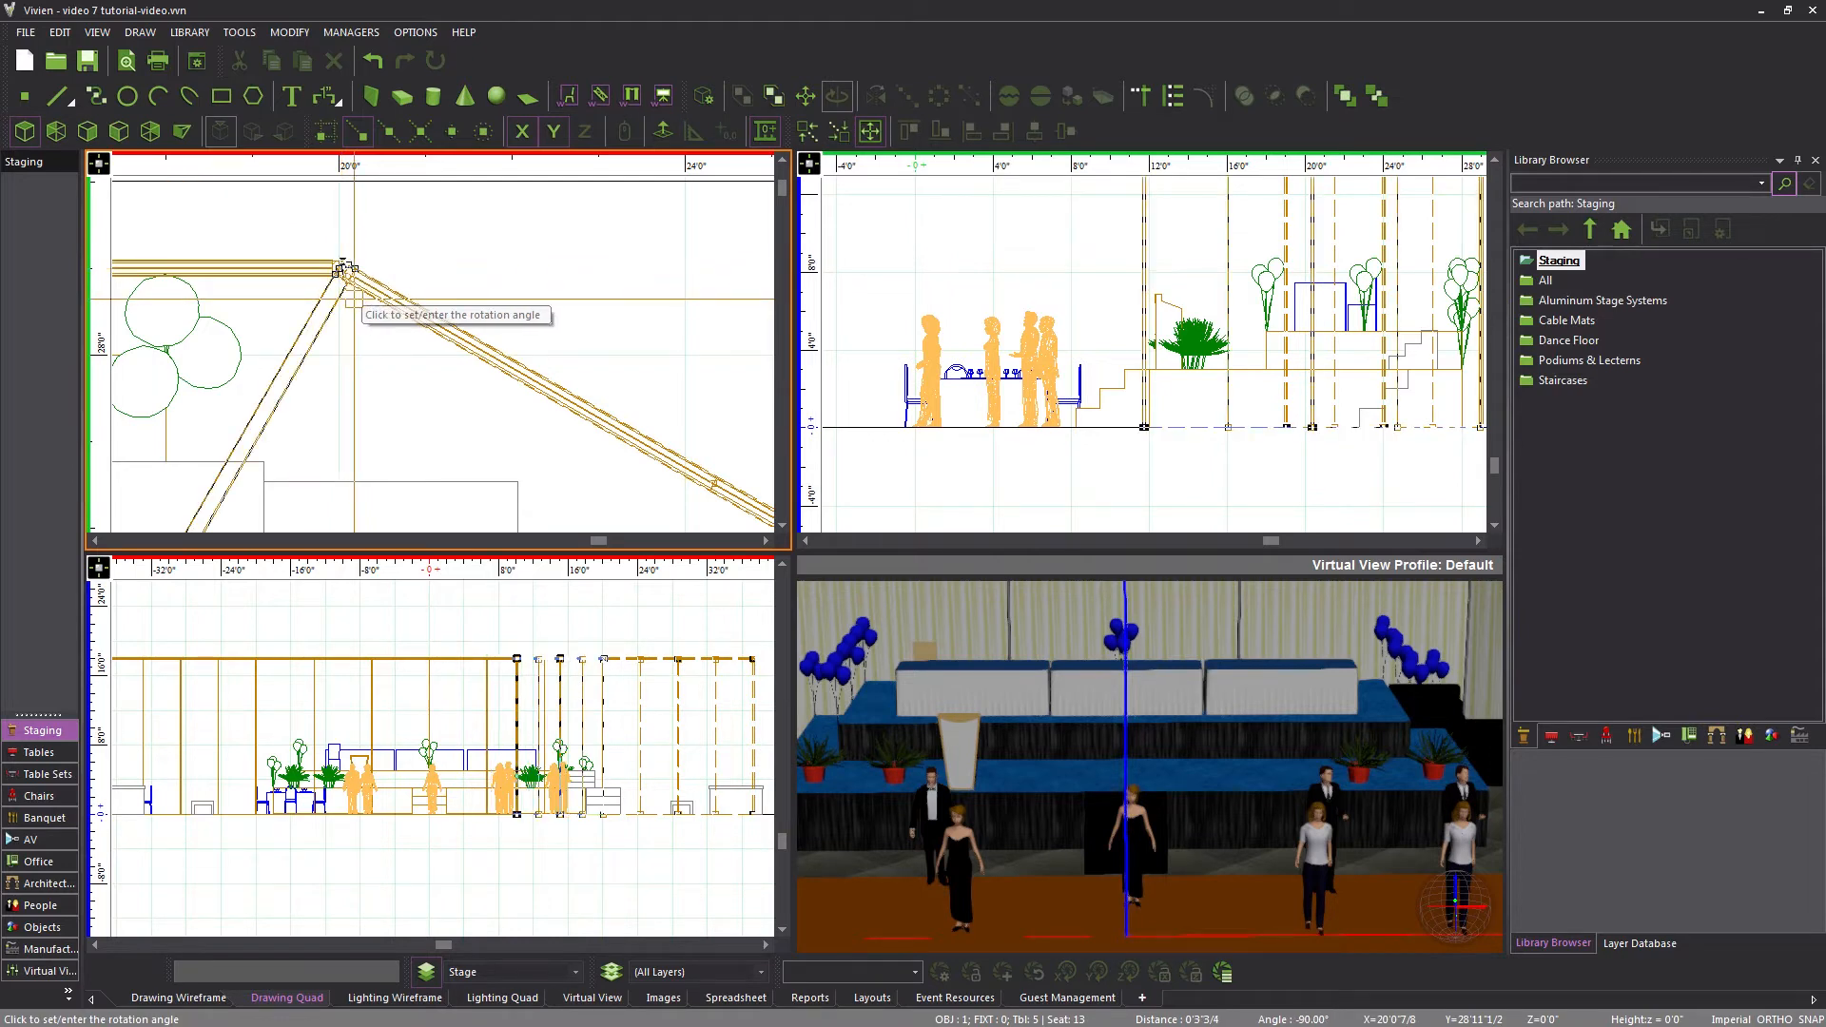
type("10")
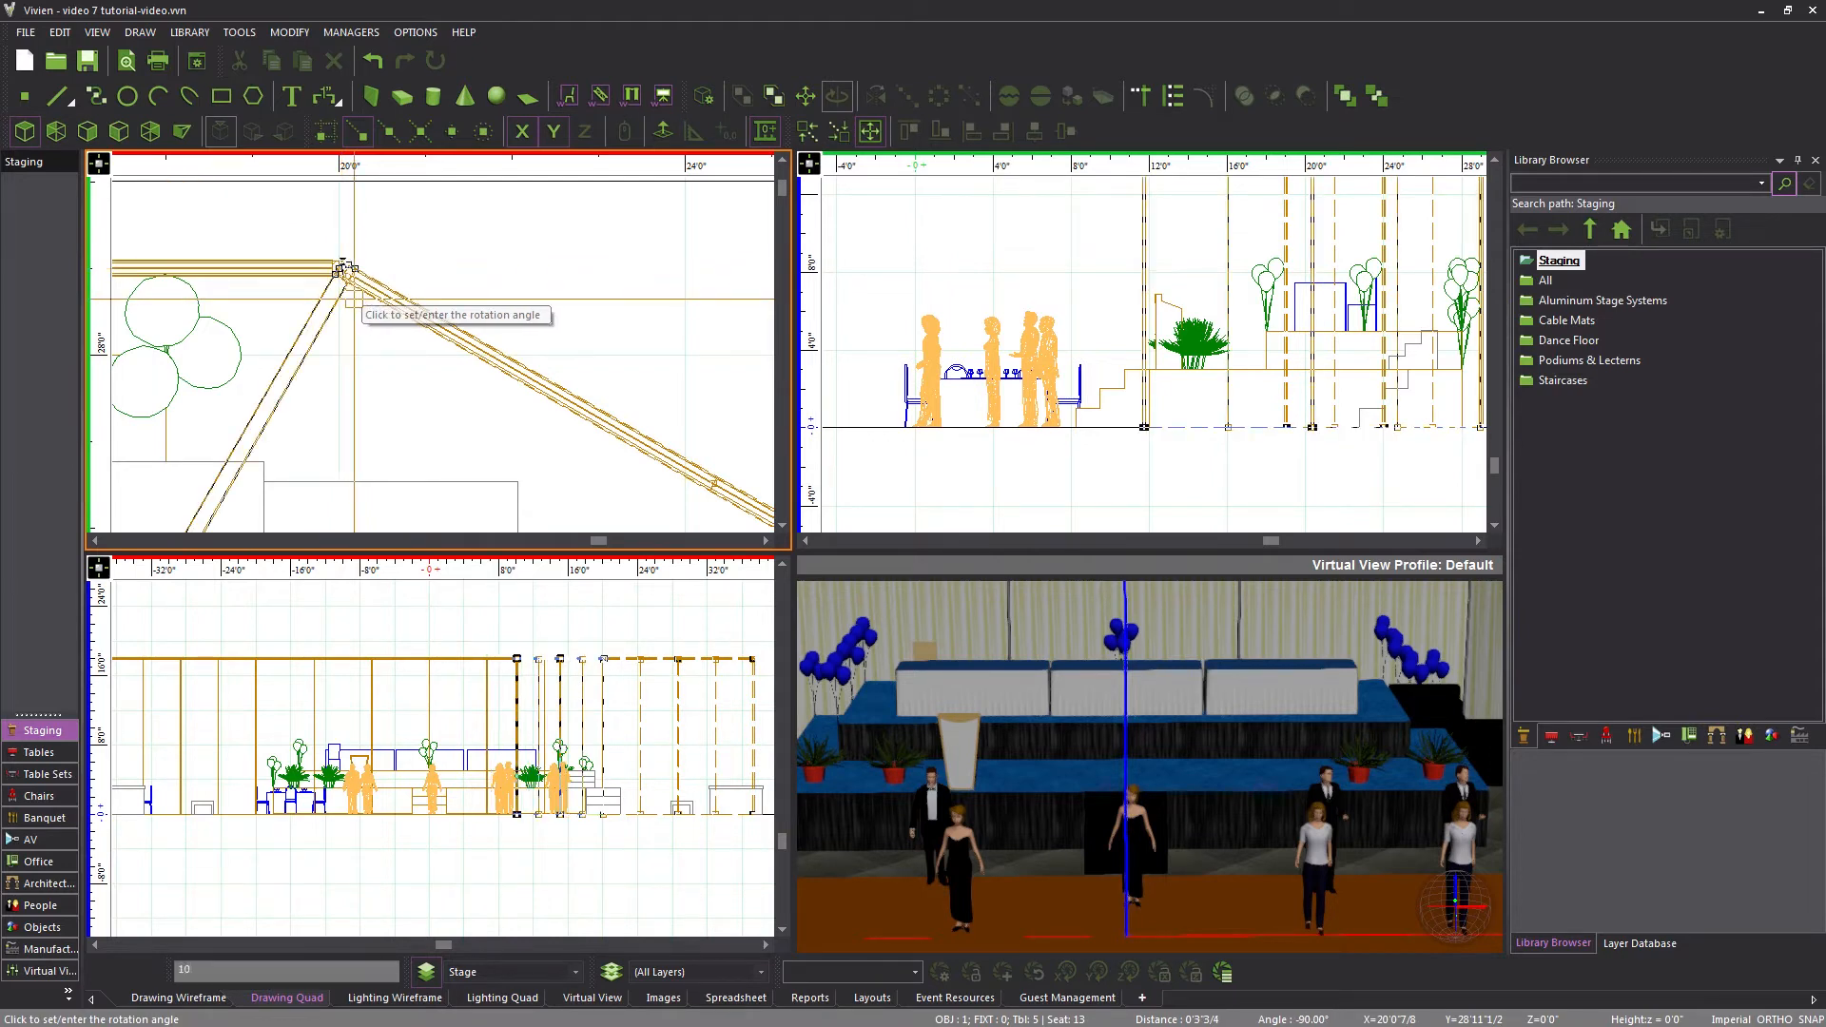
key("Return")
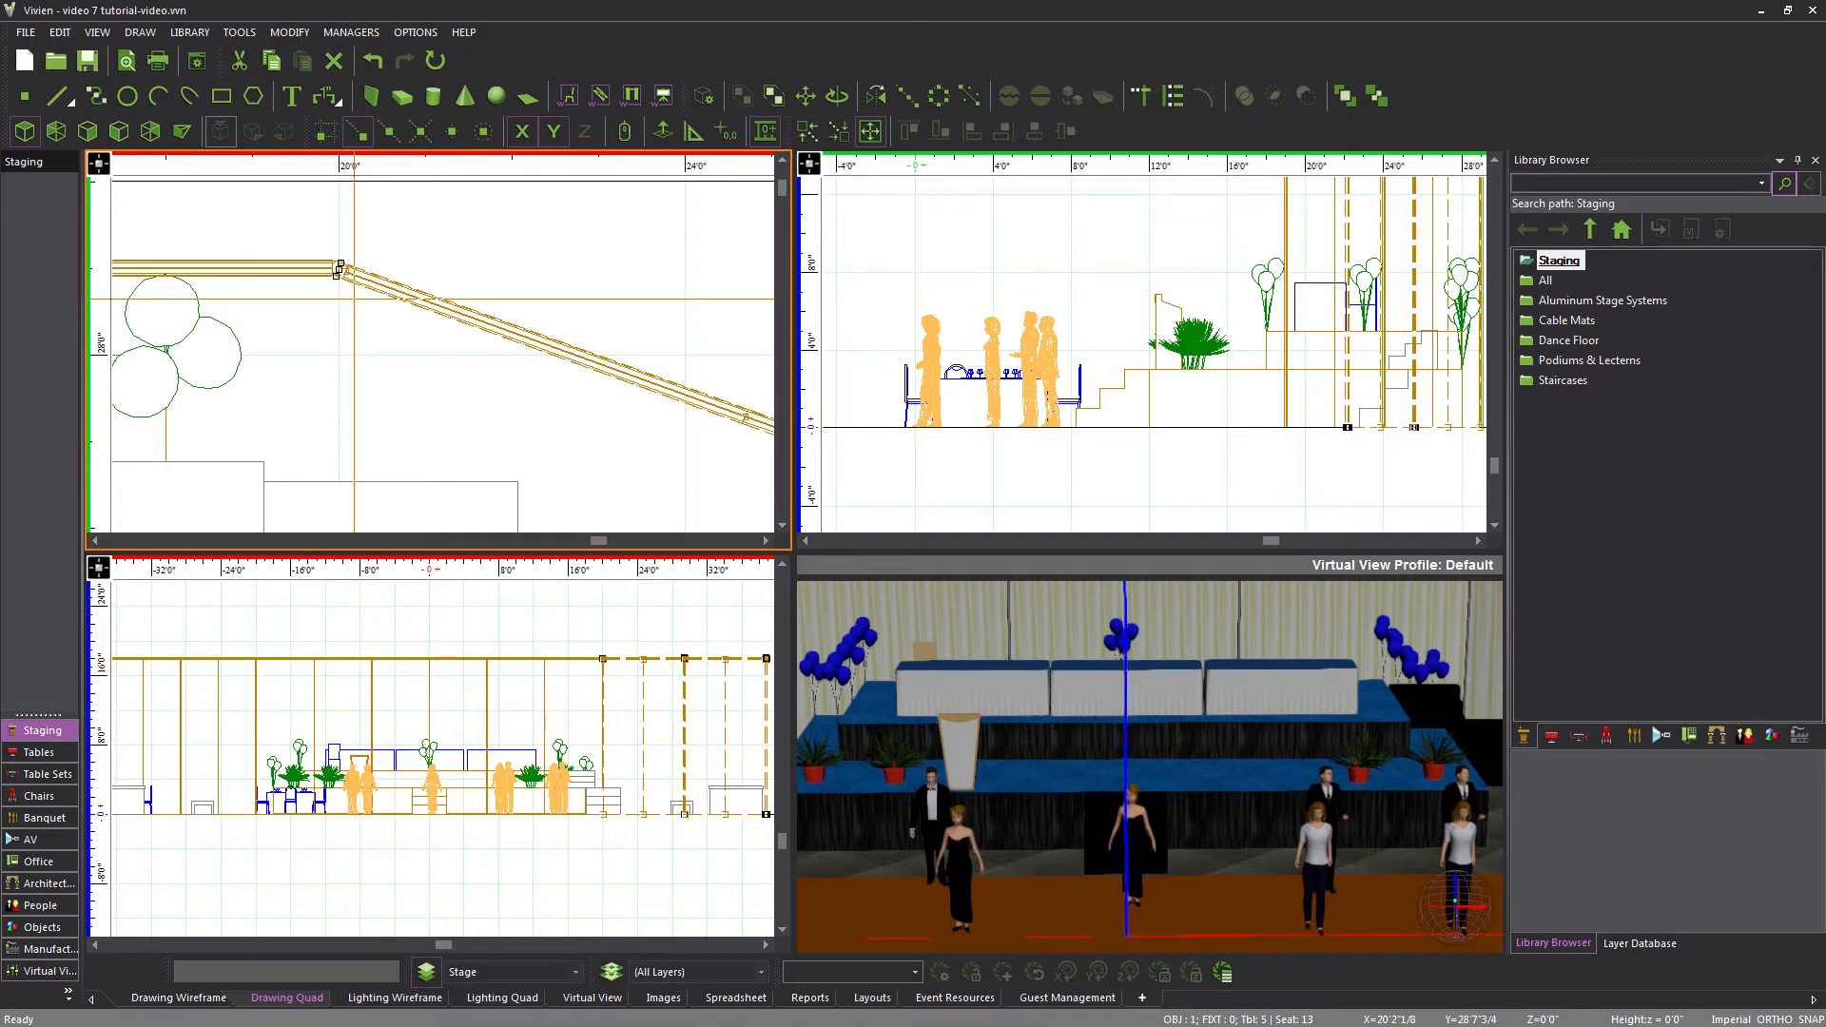
Rotate the angled drape on the negative-X side about its corner end point to match the opposite drape
middle_click_drag(334, 371, 385, 384)
scroll(385, 383, "down", 3)
middle_click_drag(197, 389, 731, 252)
middle_click_drag(347, 284, 730, 322)
middle_click_drag(289, 347, 334, 553)
scroll(385, 375, "up", 1)
scroll(384, 374, "up", 1)
left_click(311, 424)
middle_click_drag(368, 474, 394, 343)
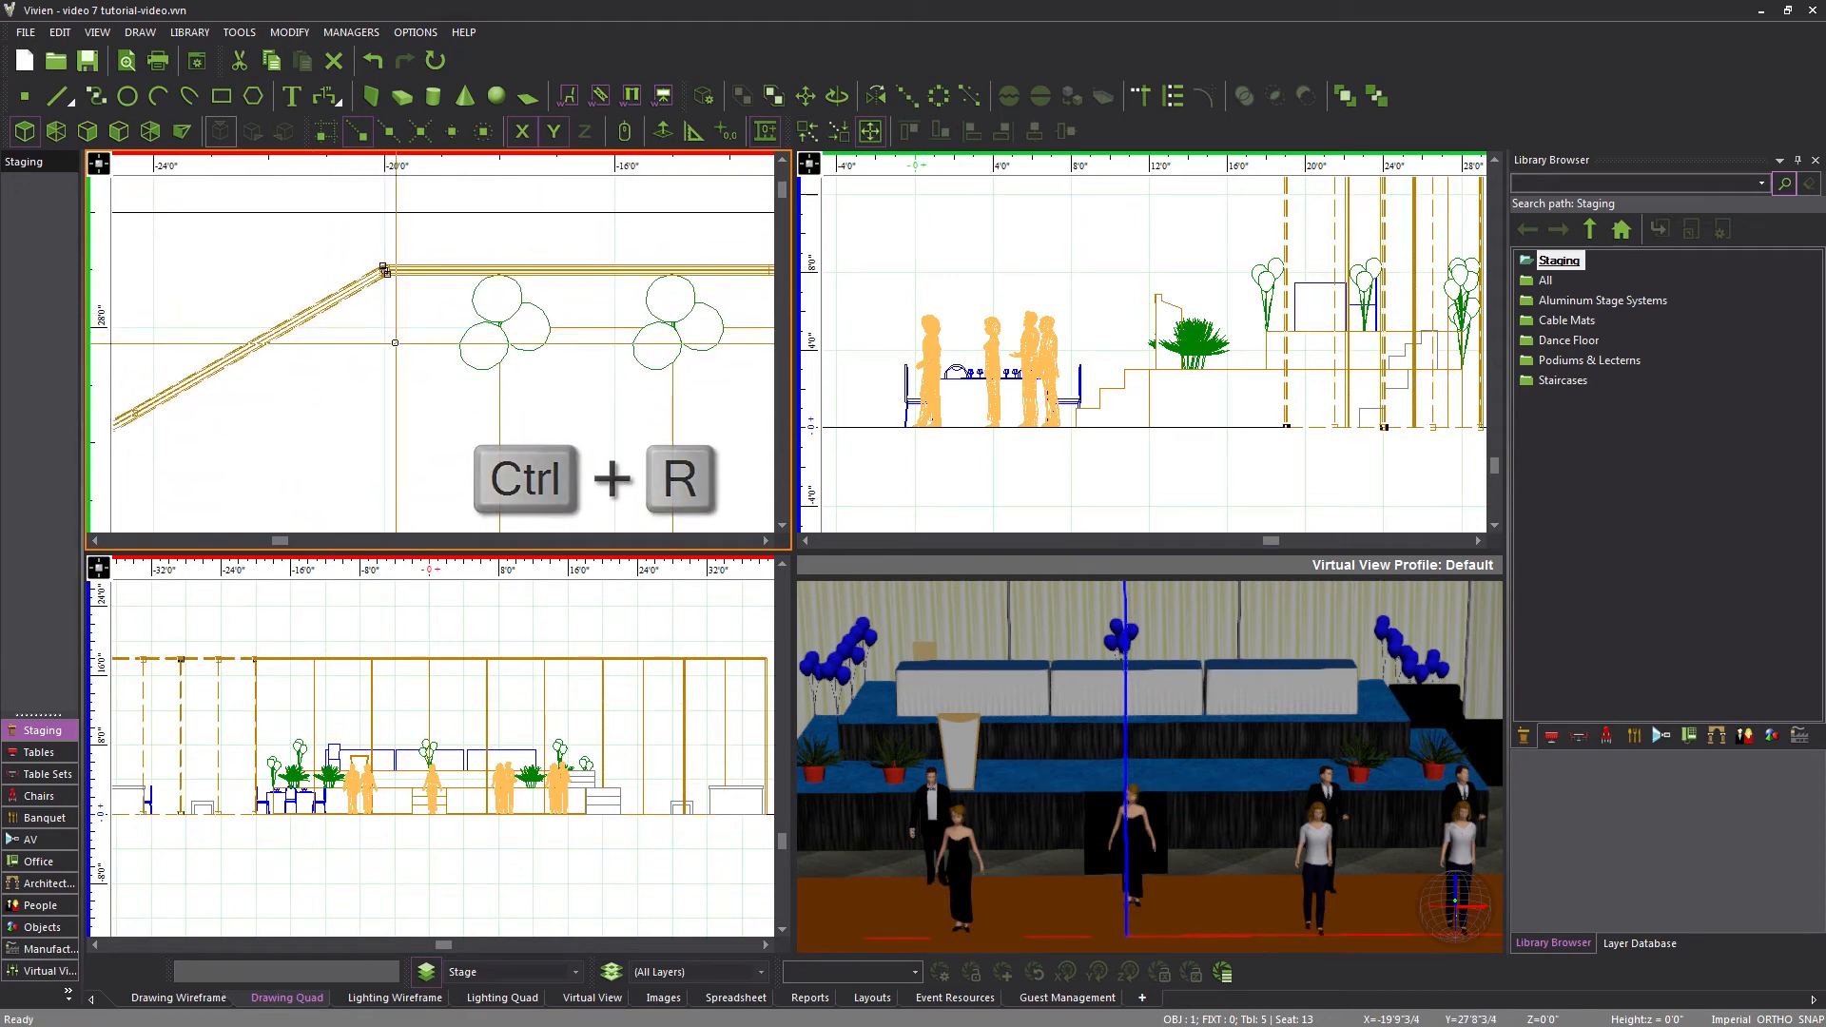
key("ctrl+r")
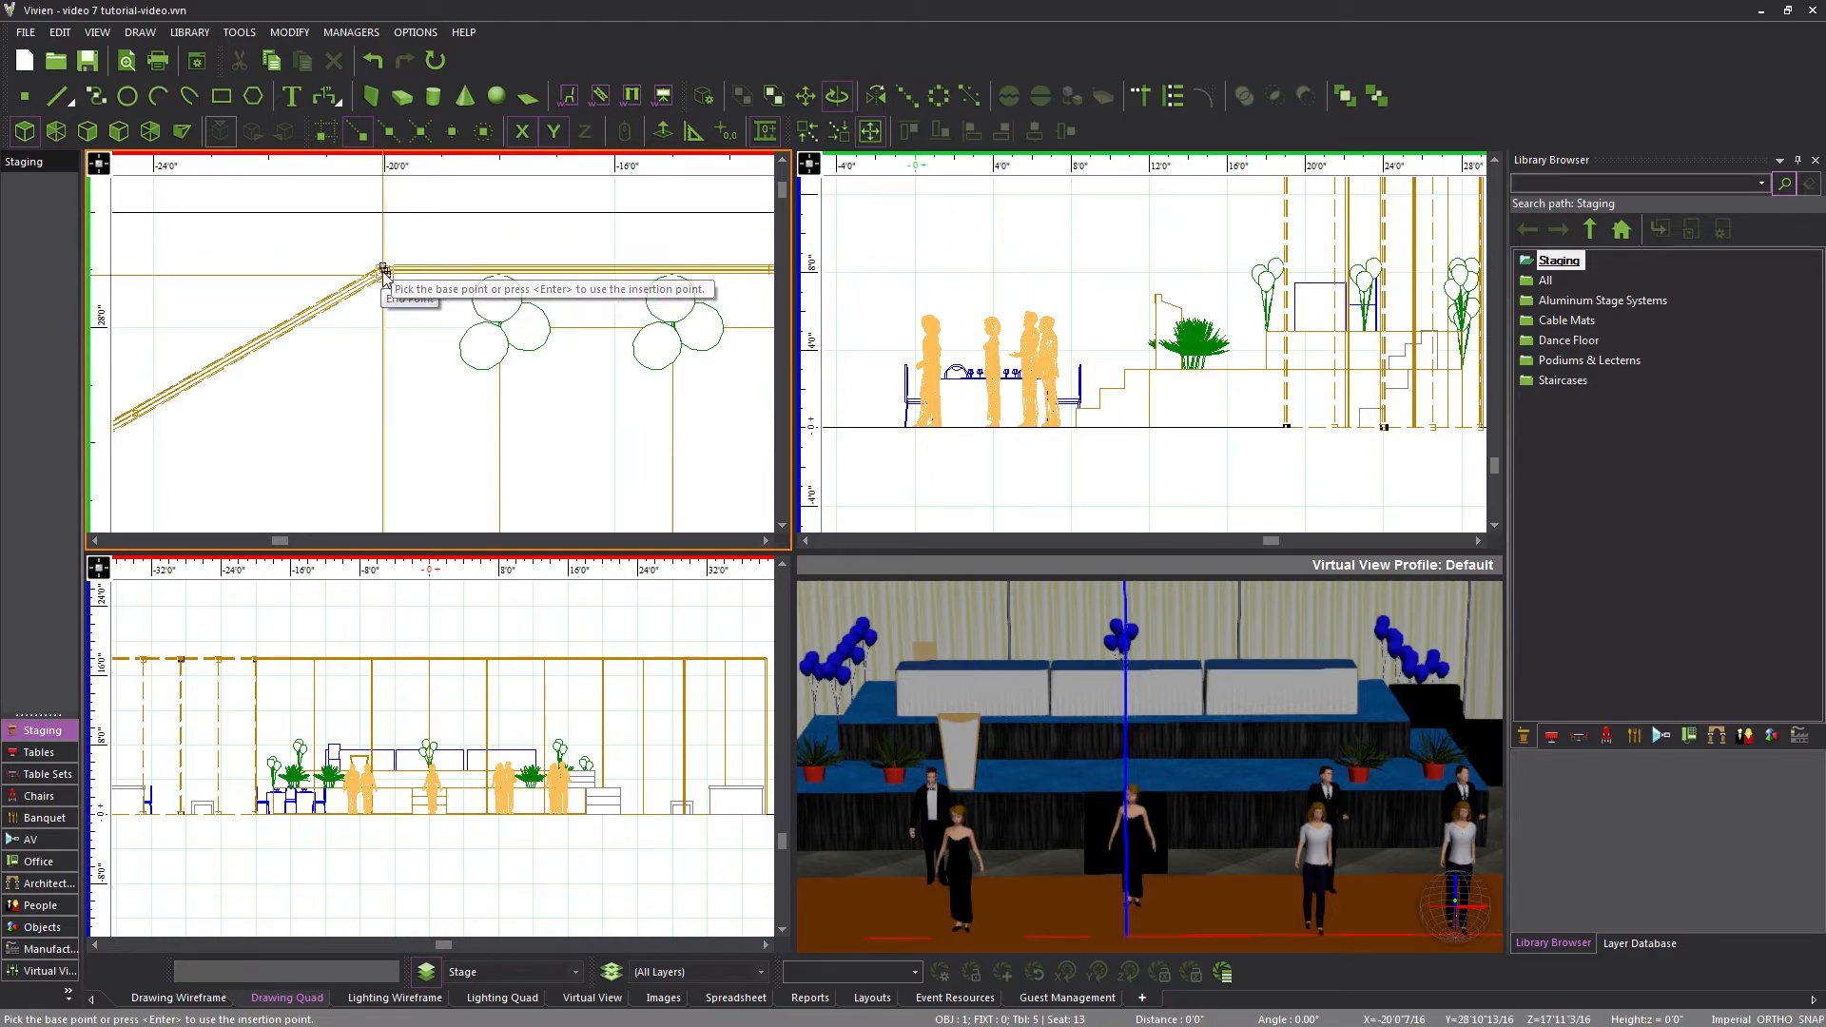
left_click(381, 272)
left_click(383, 272)
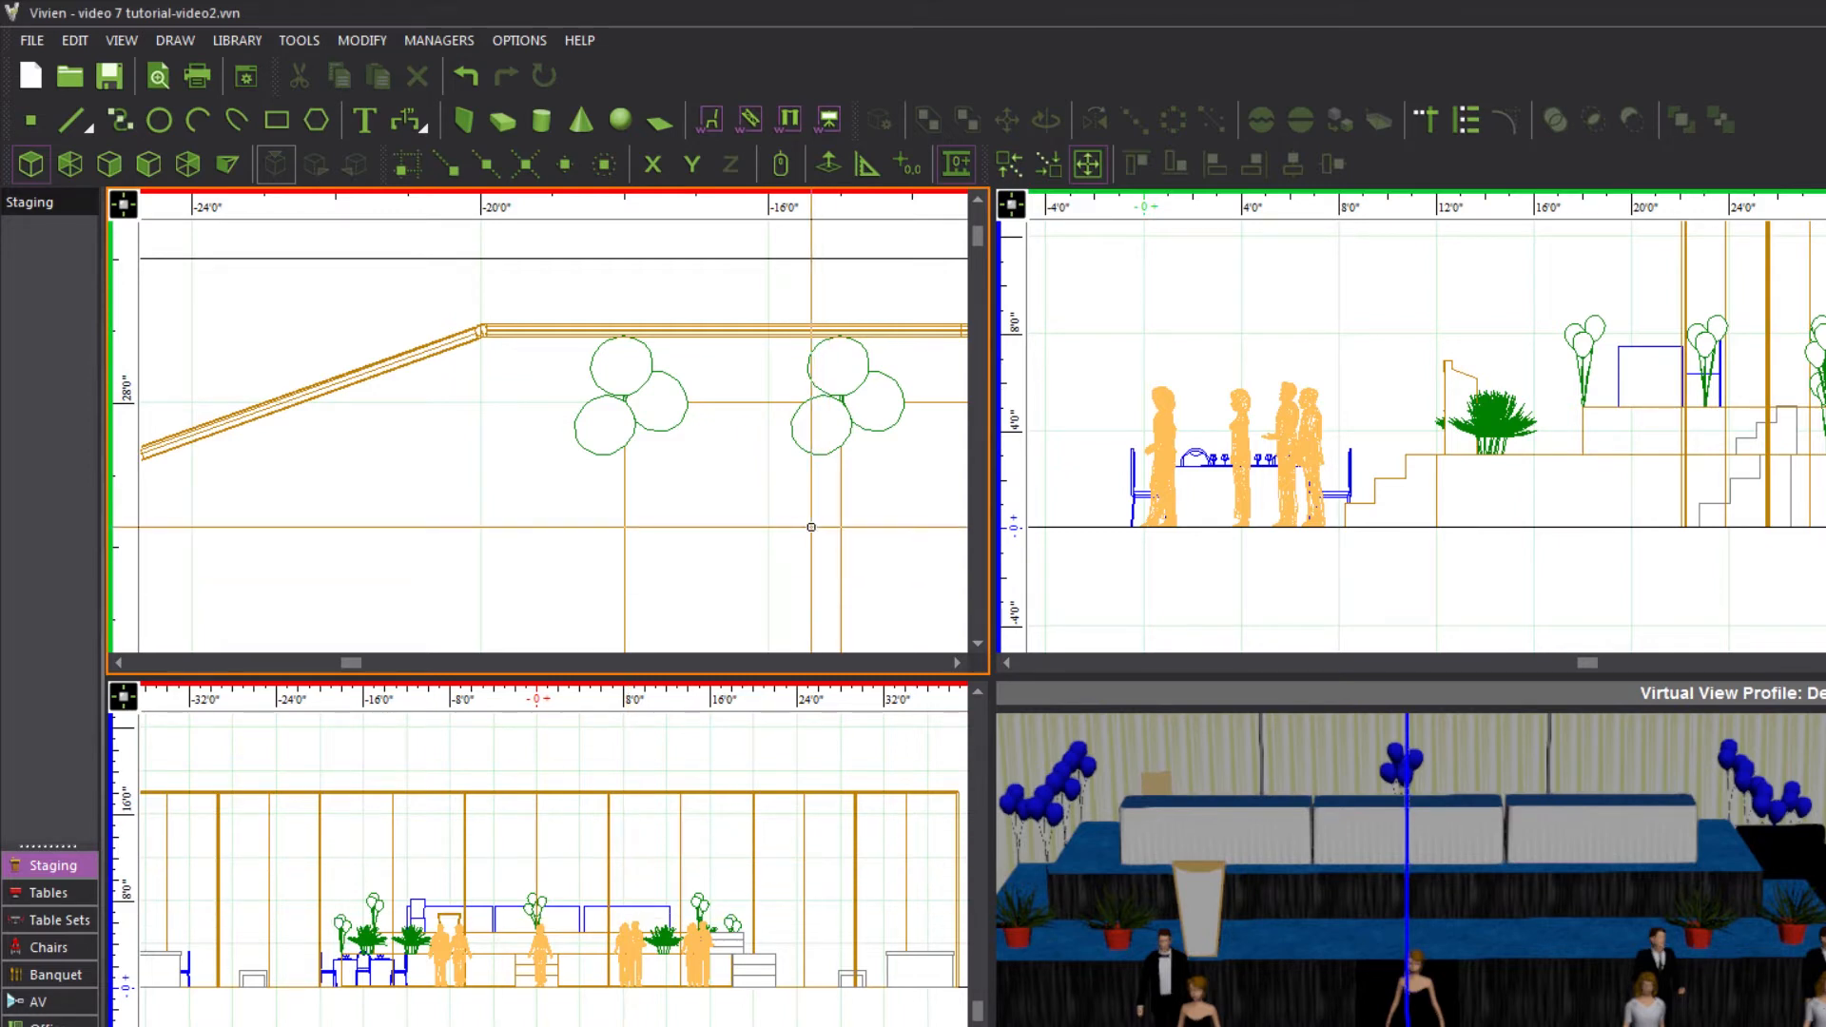
Rotate the small rectangular bar table by 35 degrees around the center of the neighbouring round table
scroll(808, 526, "down", 8)
scroll(915, 602, "up", 1)
middle_click_drag(898, 578, 566, 310)
scroll(620, 445, "up", 4)
middle_click_drag(579, 387, 653, 496)
scroll(653, 496, "up", 3)
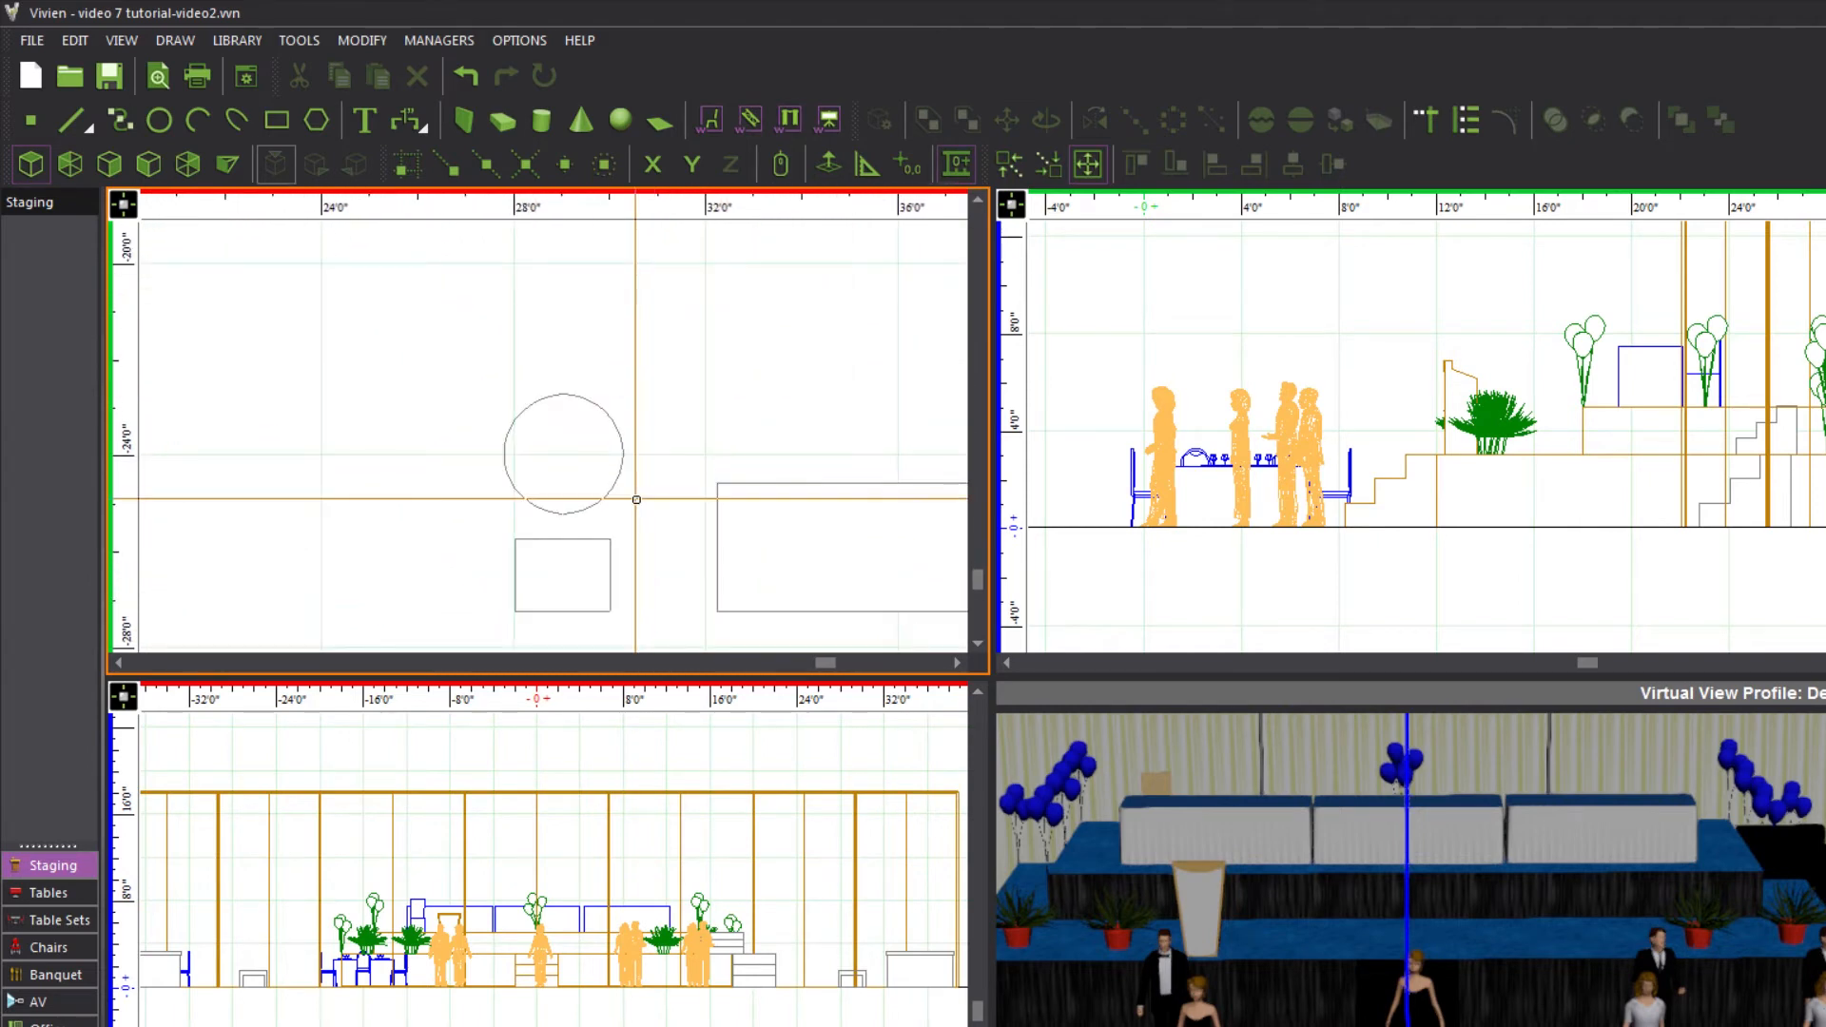
scroll(618, 493, "up", 2)
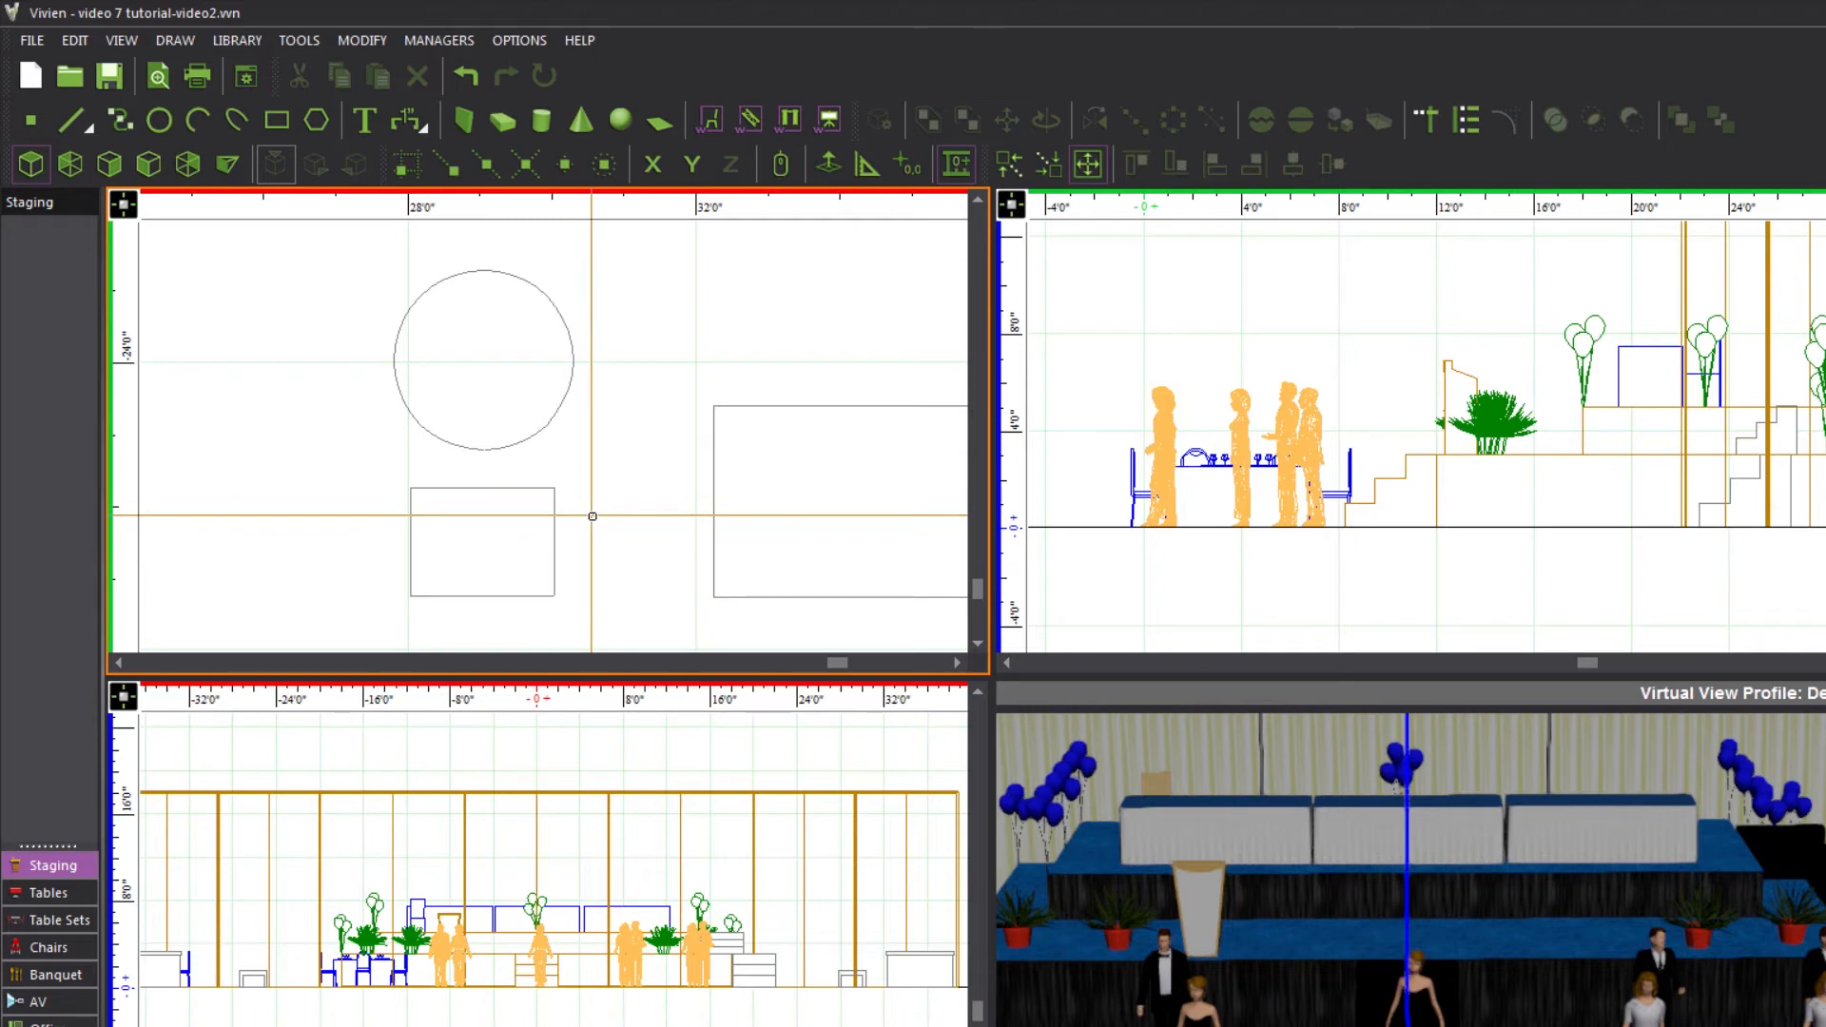
left_click(603, 164)
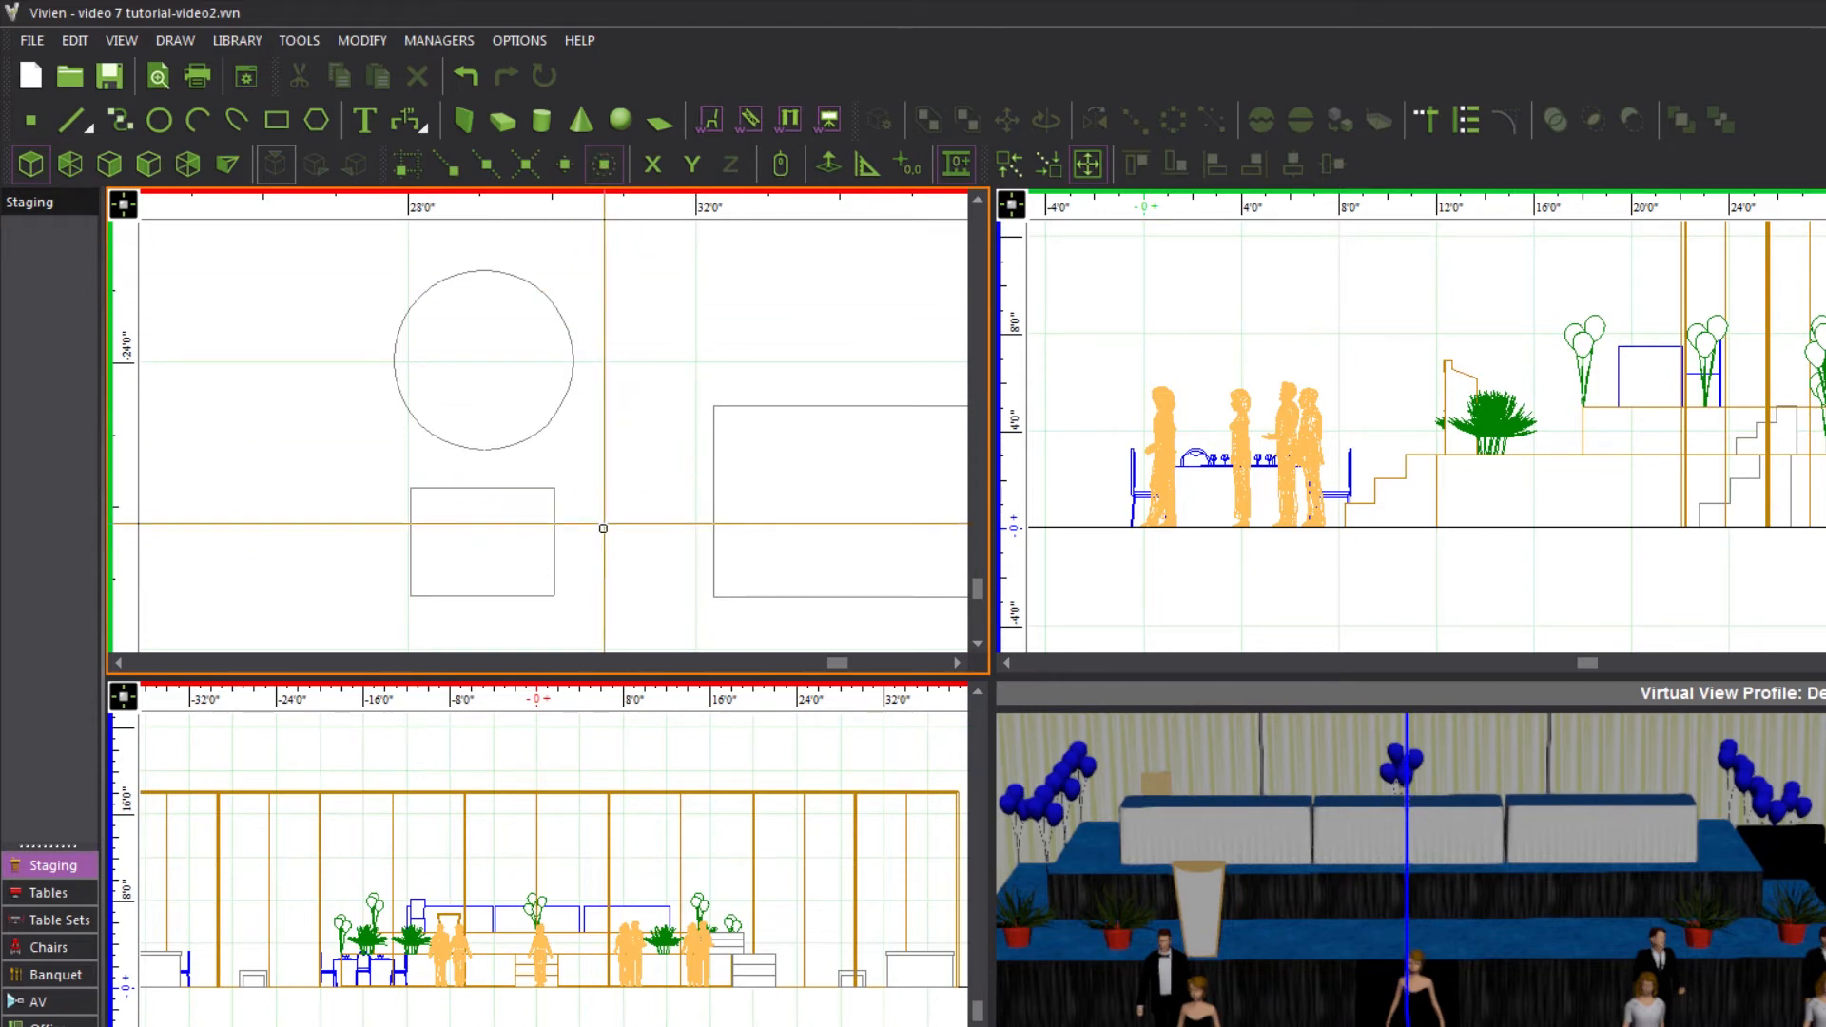
left_click(556, 515)
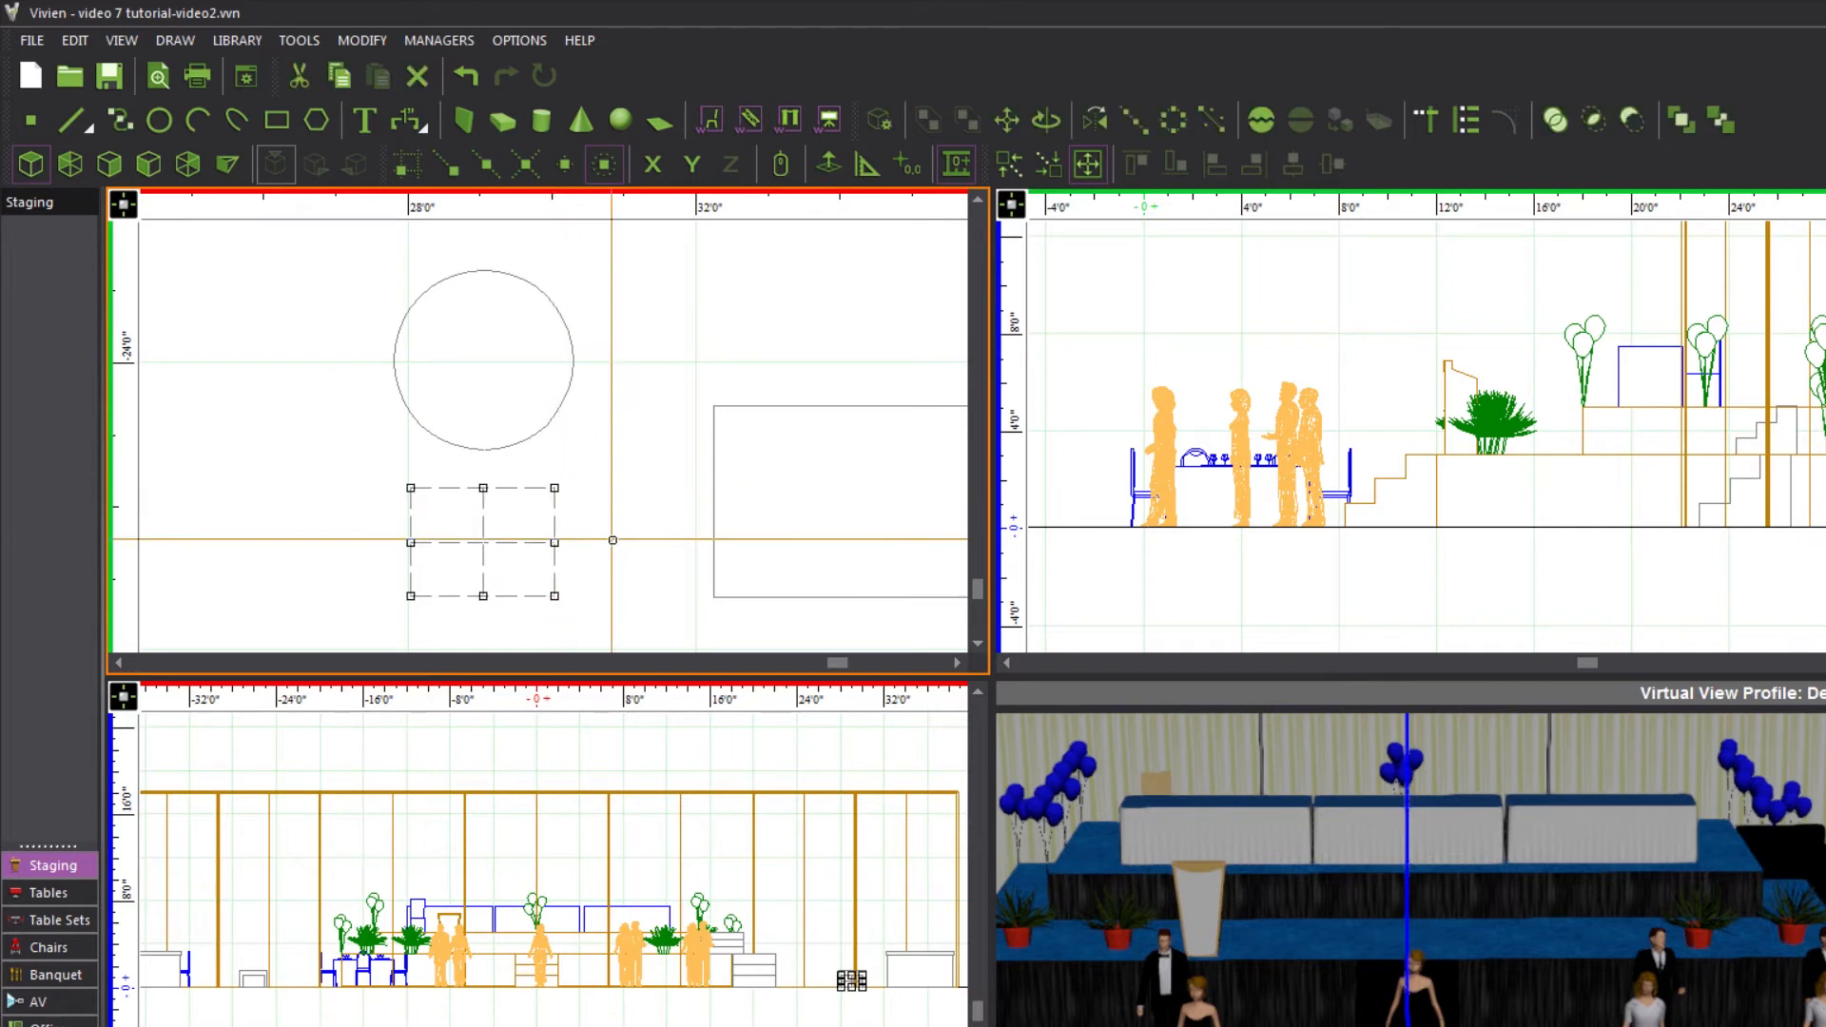
key("ctrl+r")
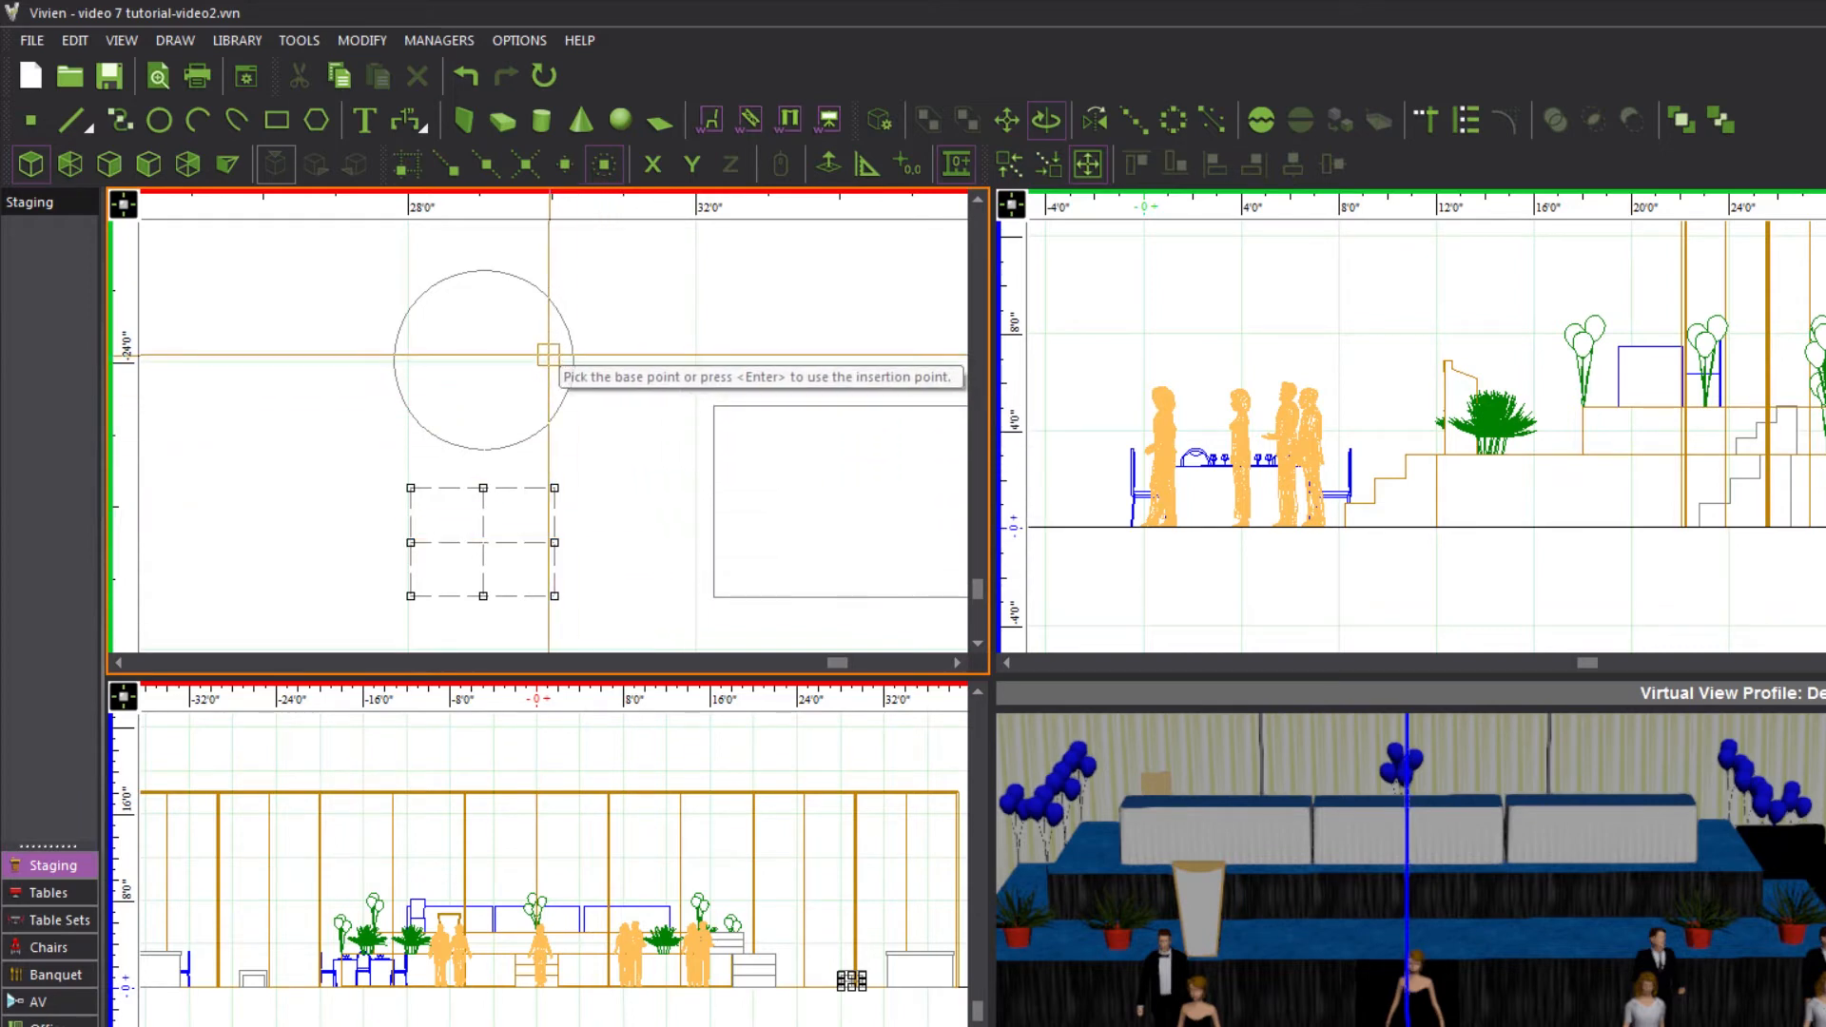
left_click(490, 362)
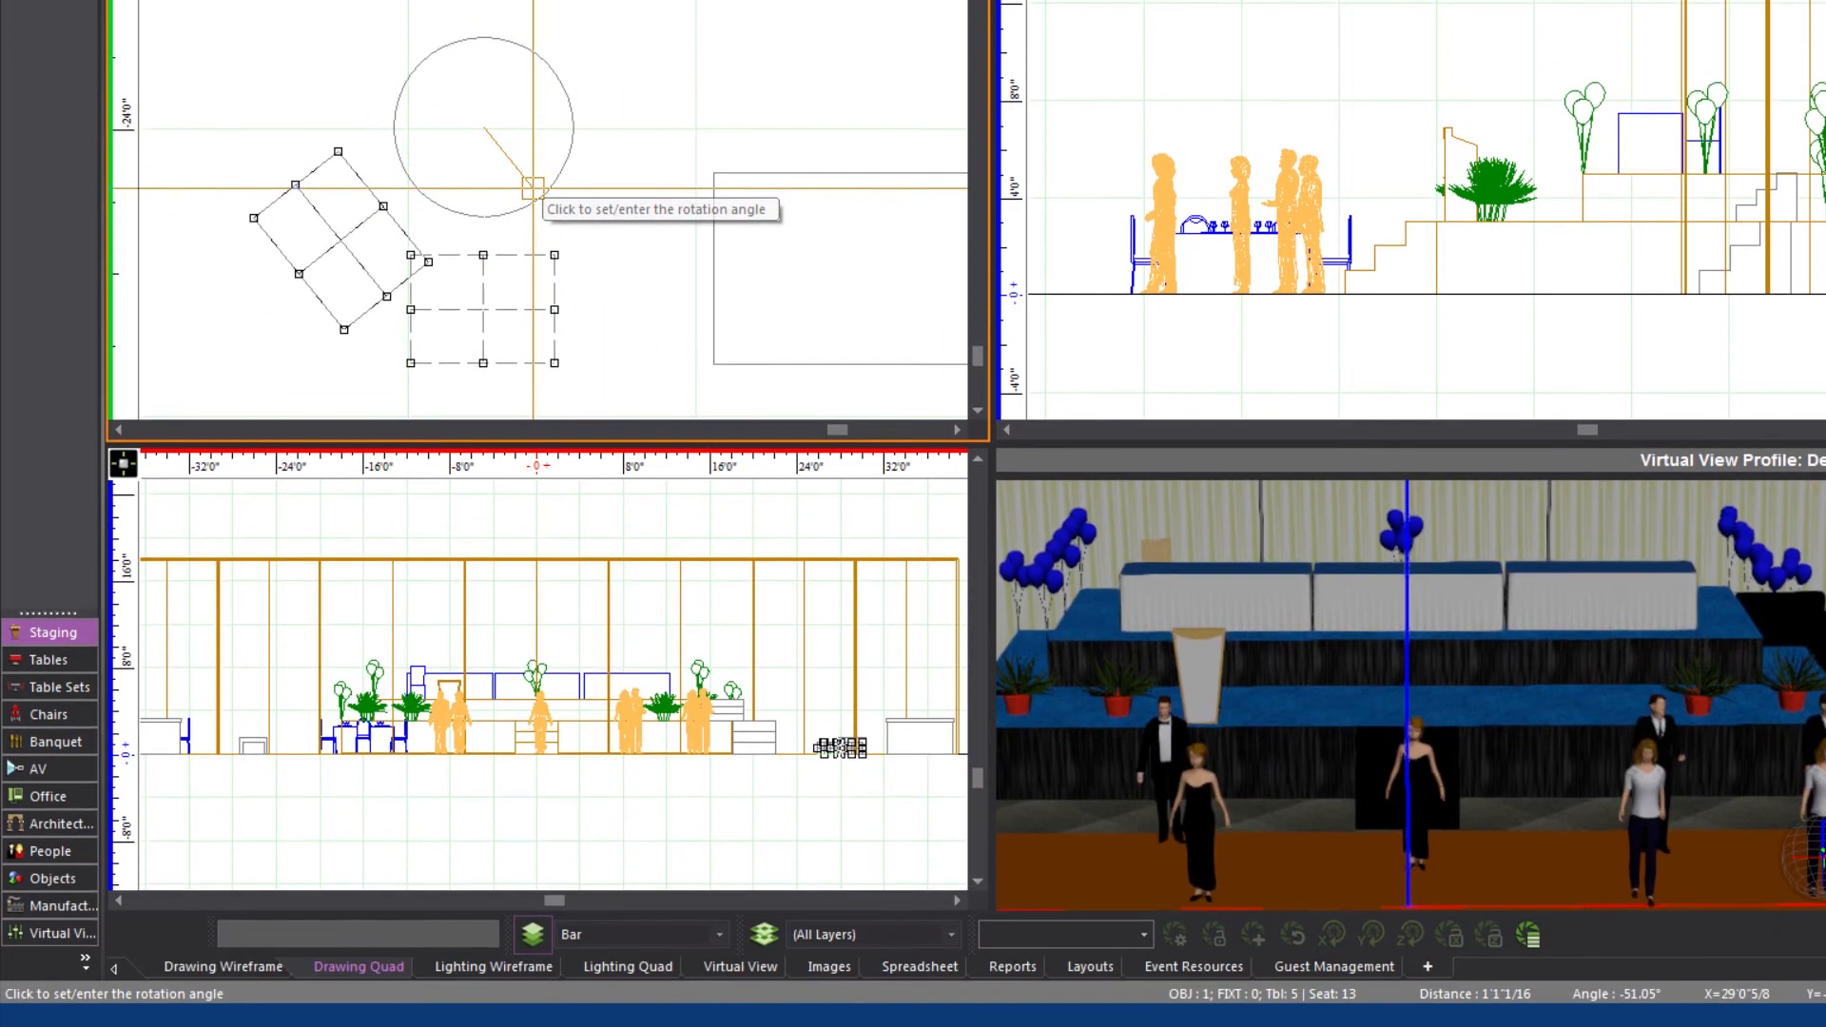
type("35")
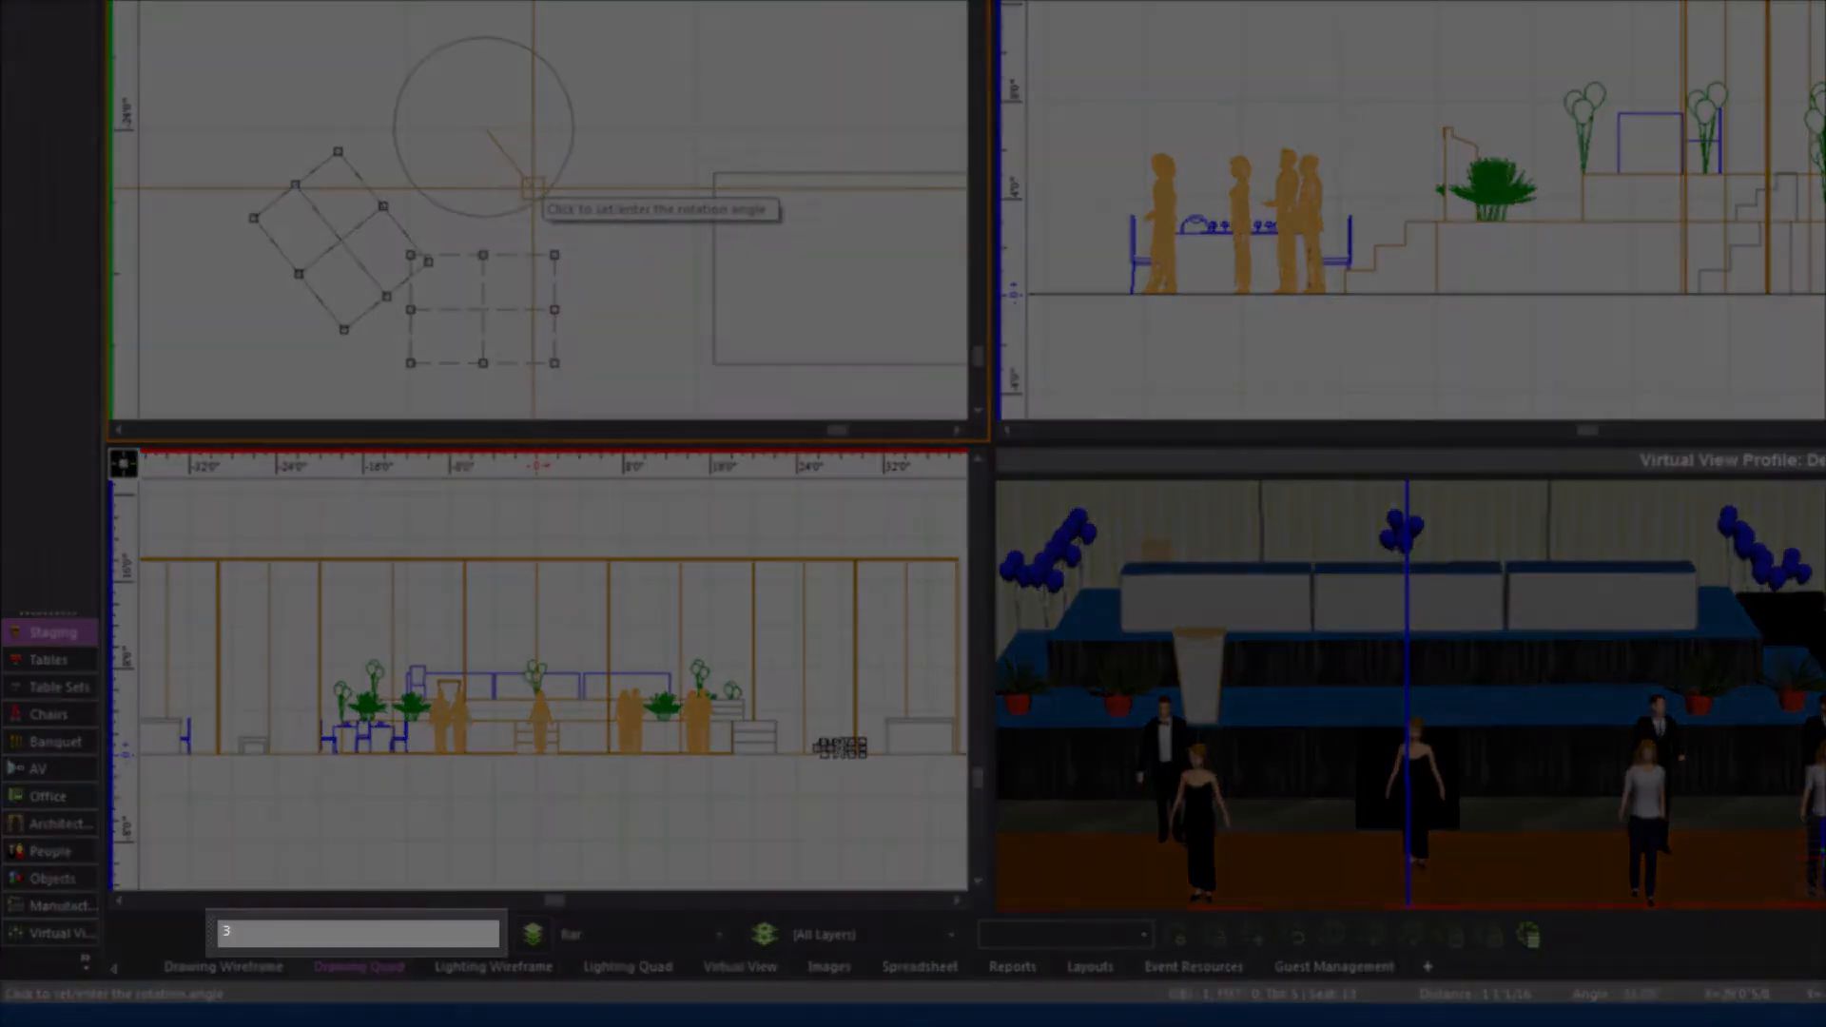
key("Return")
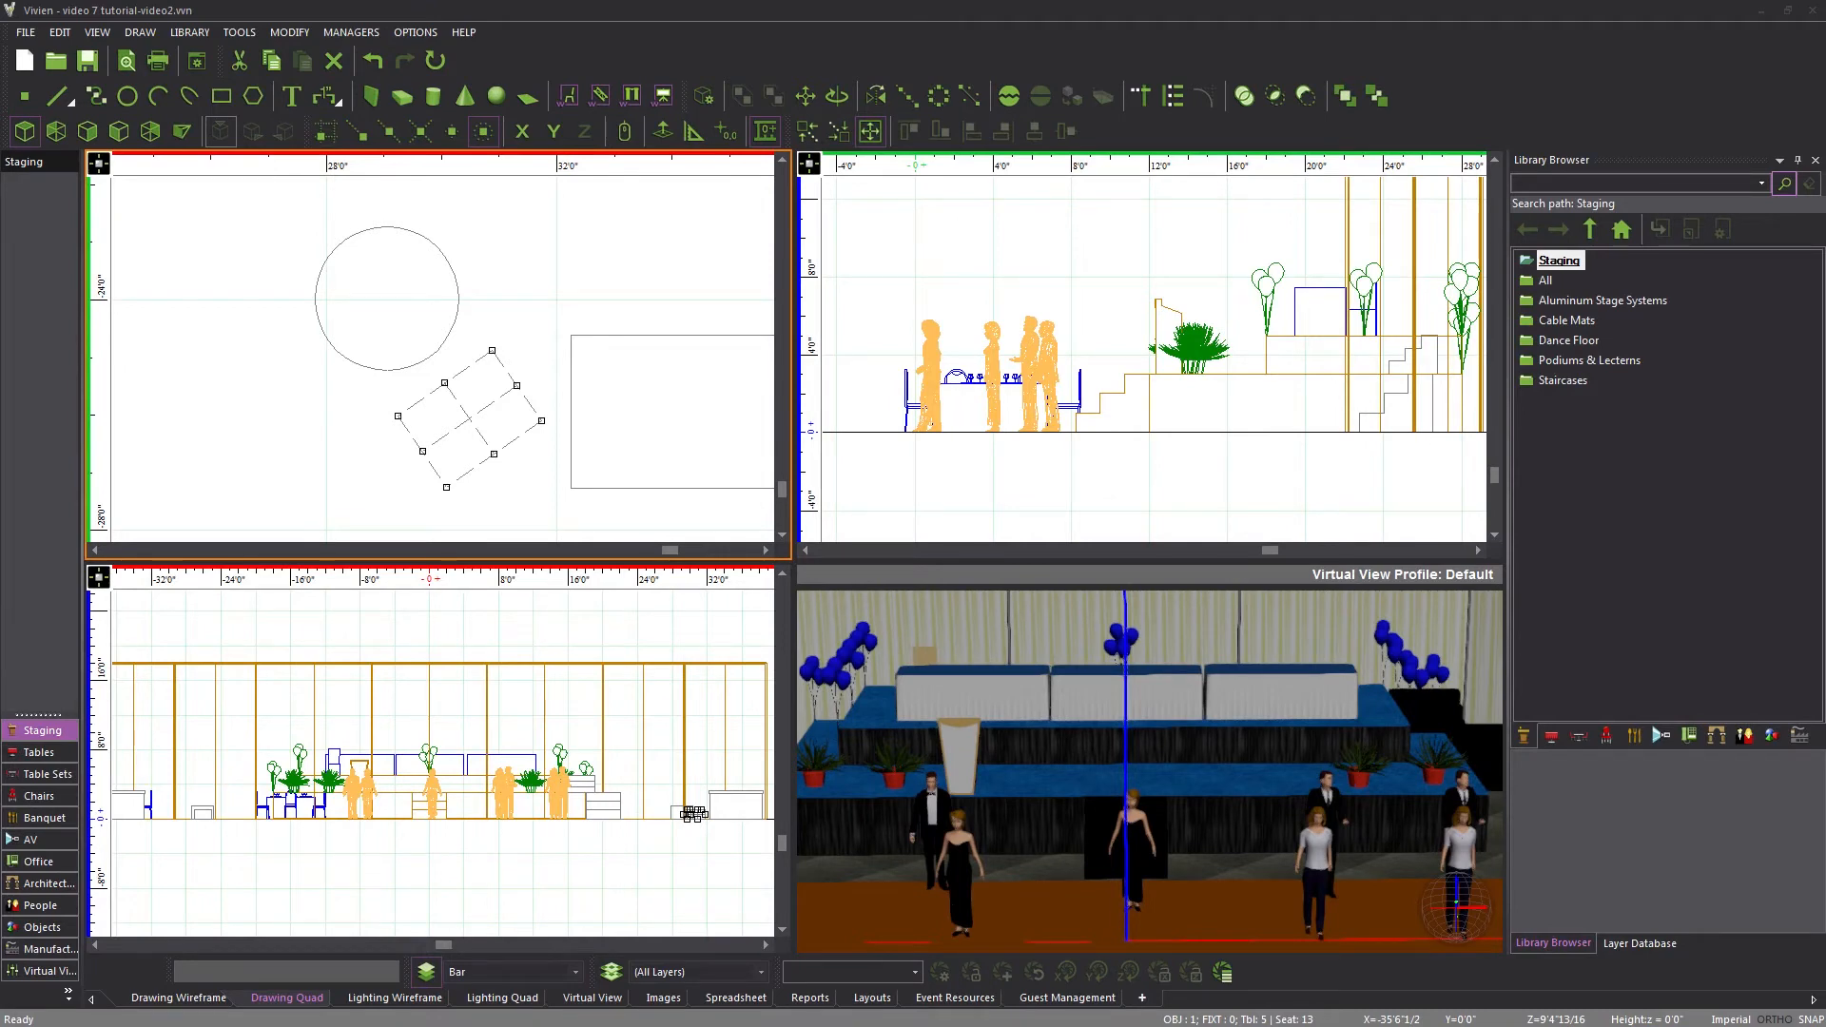
left_click(543, 315)
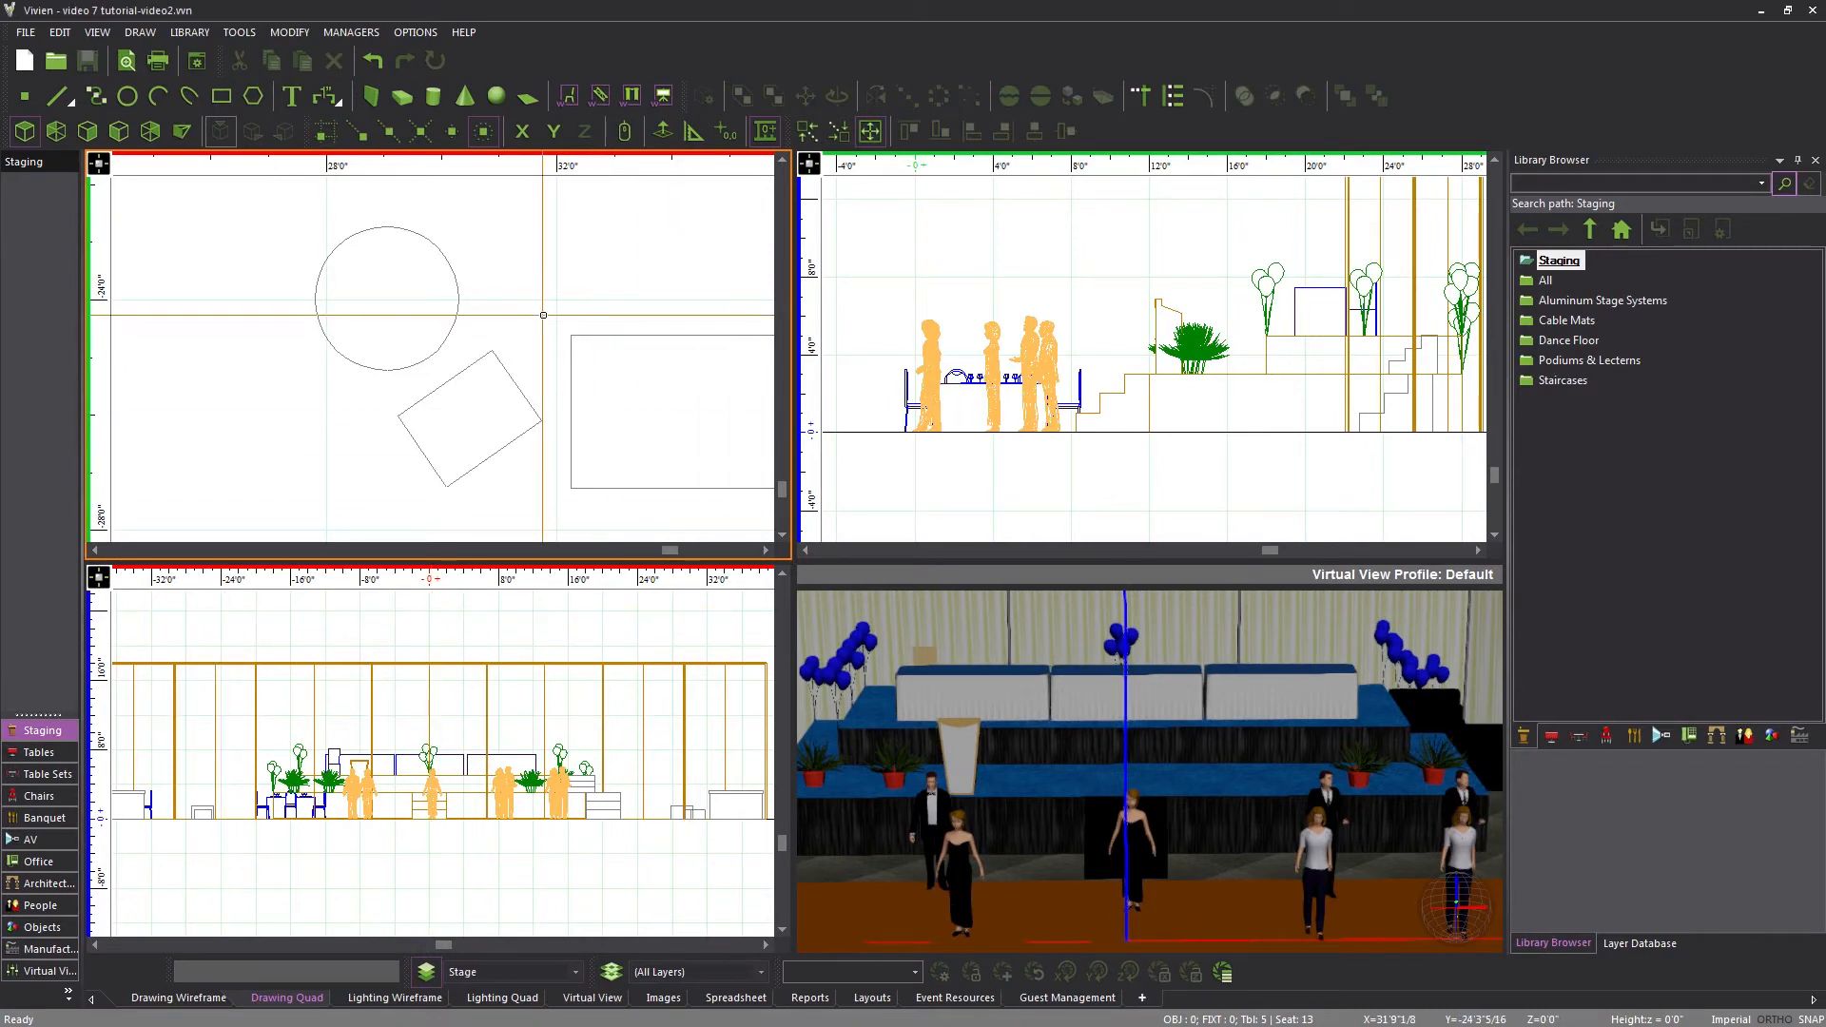
Quick-rotate the two staircases at the stage's positive-X rear corner together by 90 degrees about a picked base point
scroll(543, 315, "down", 8)
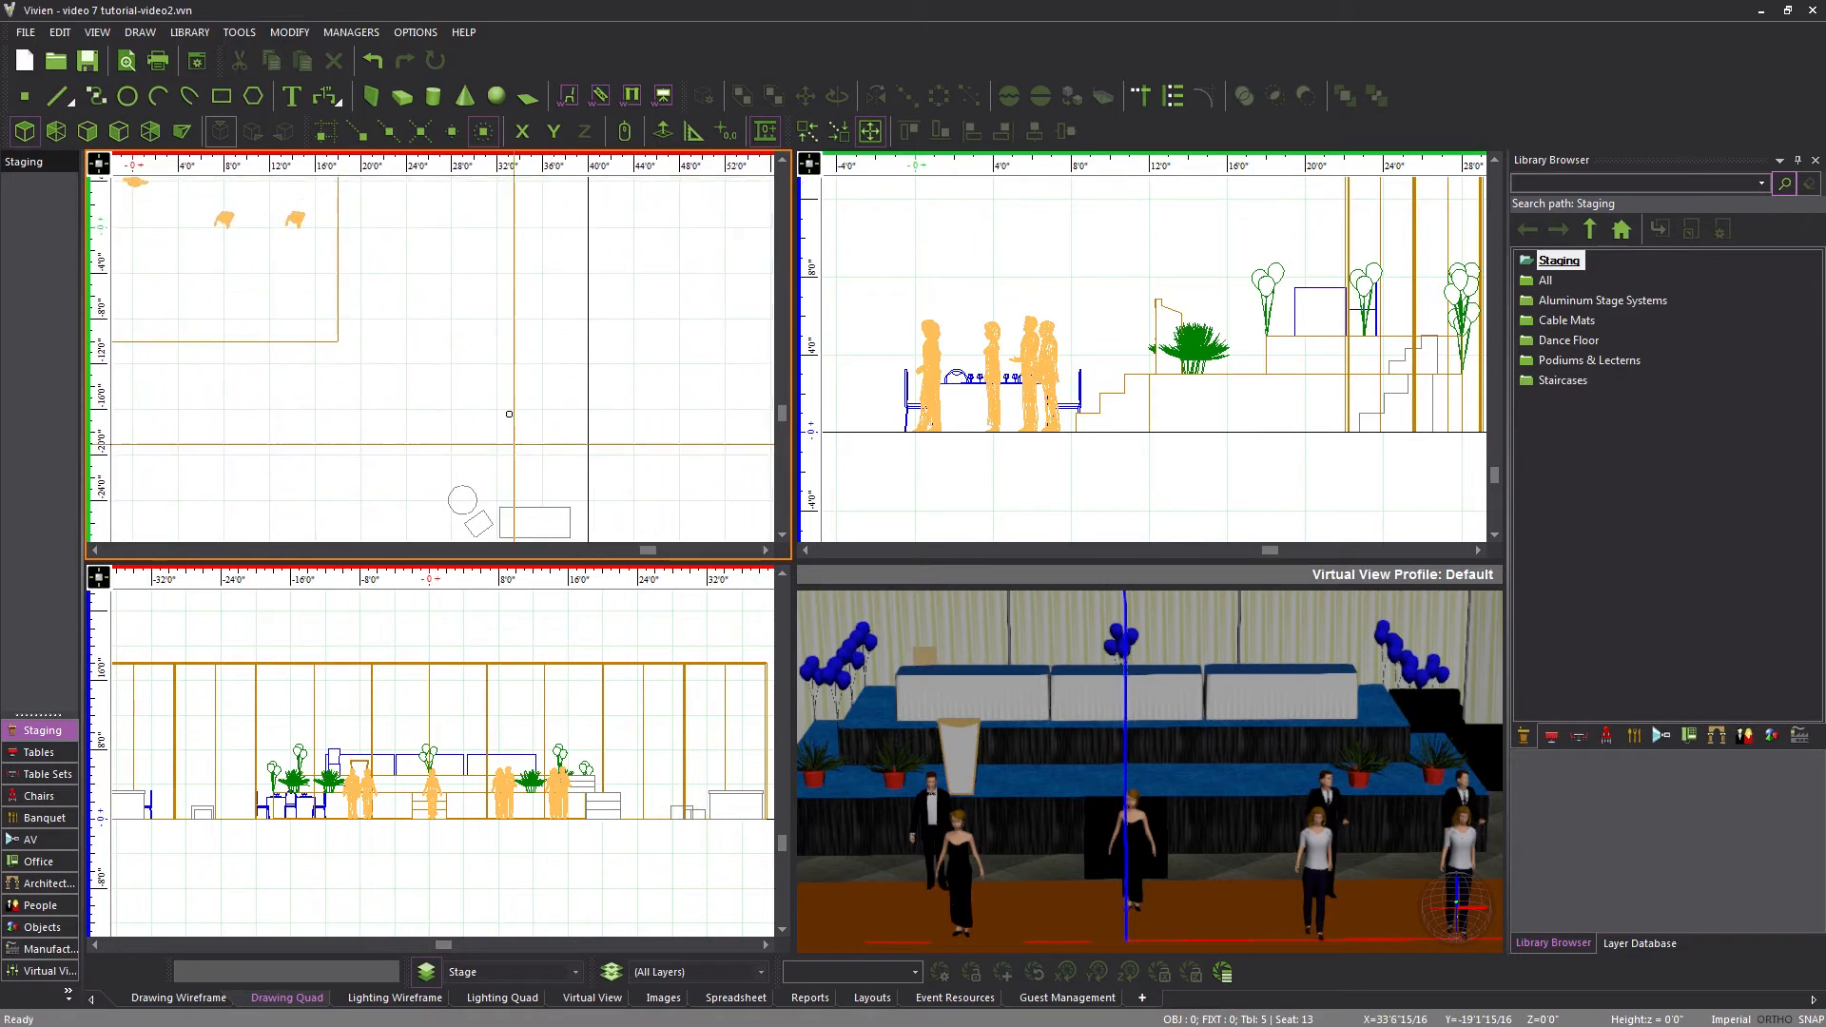
scroll(532, 264, "up", 8)
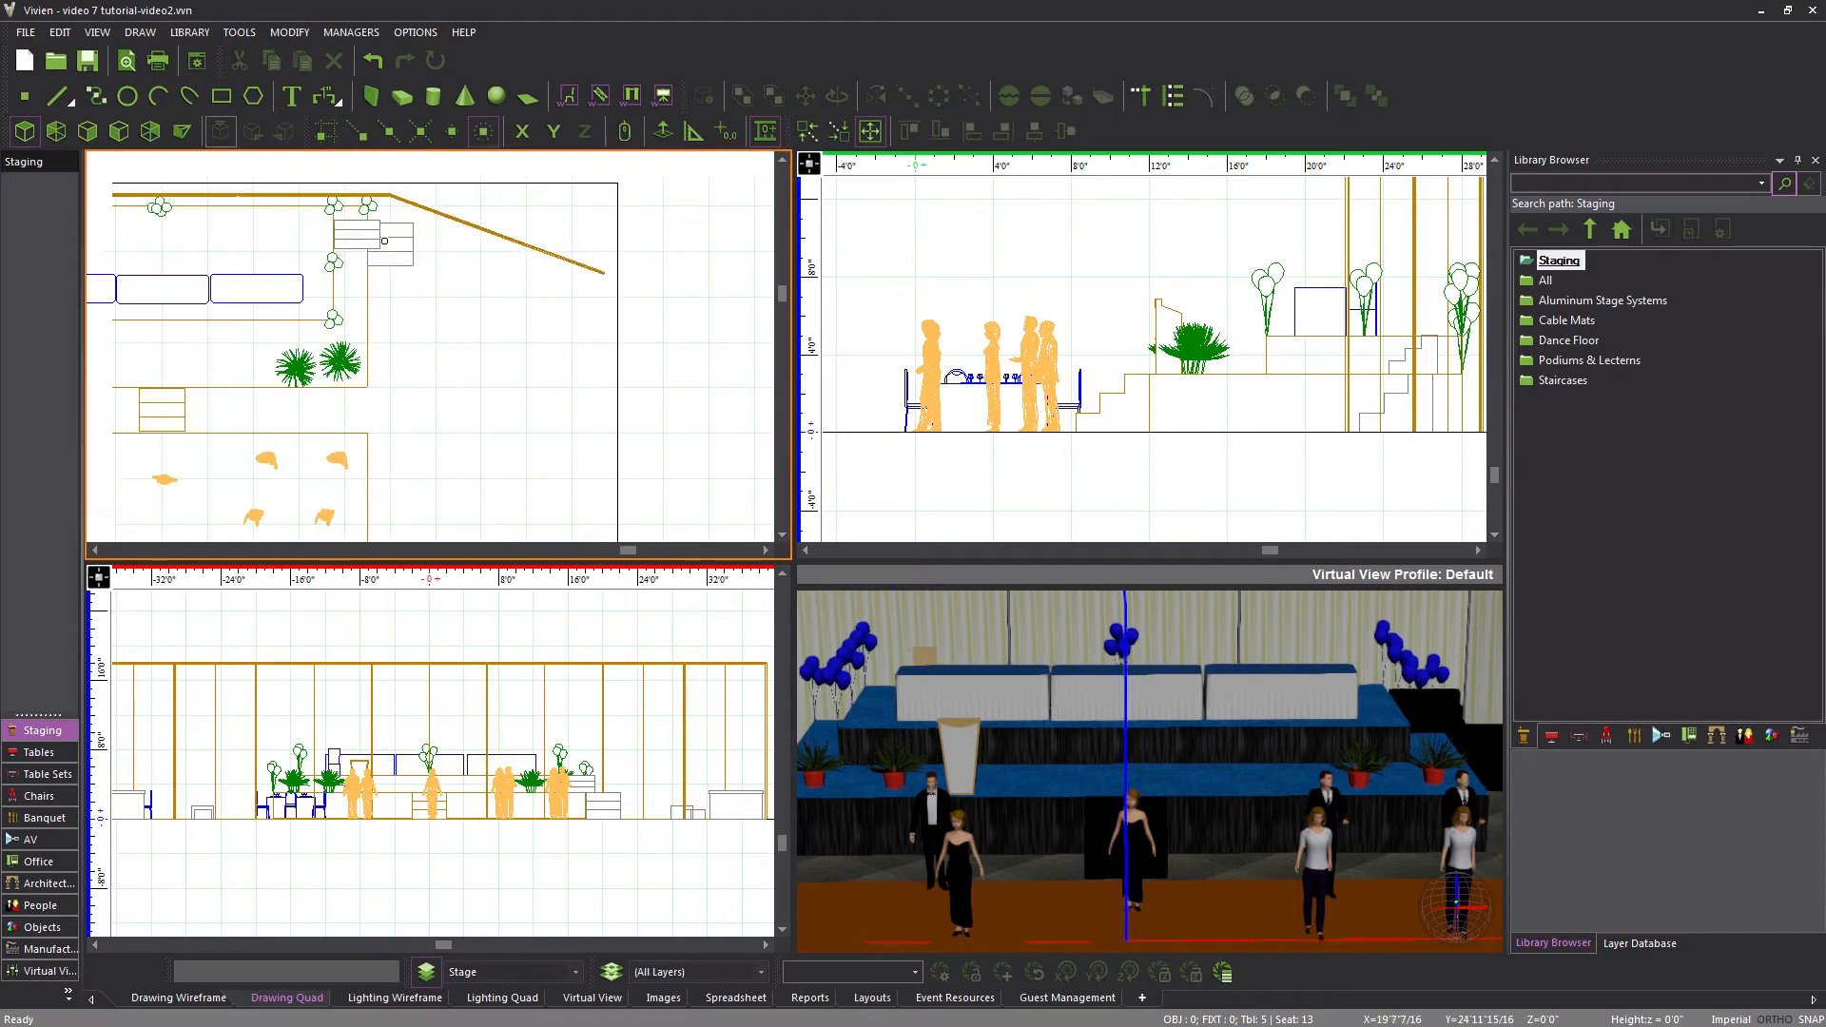
middle_click_drag(383, 240, 401, 295)
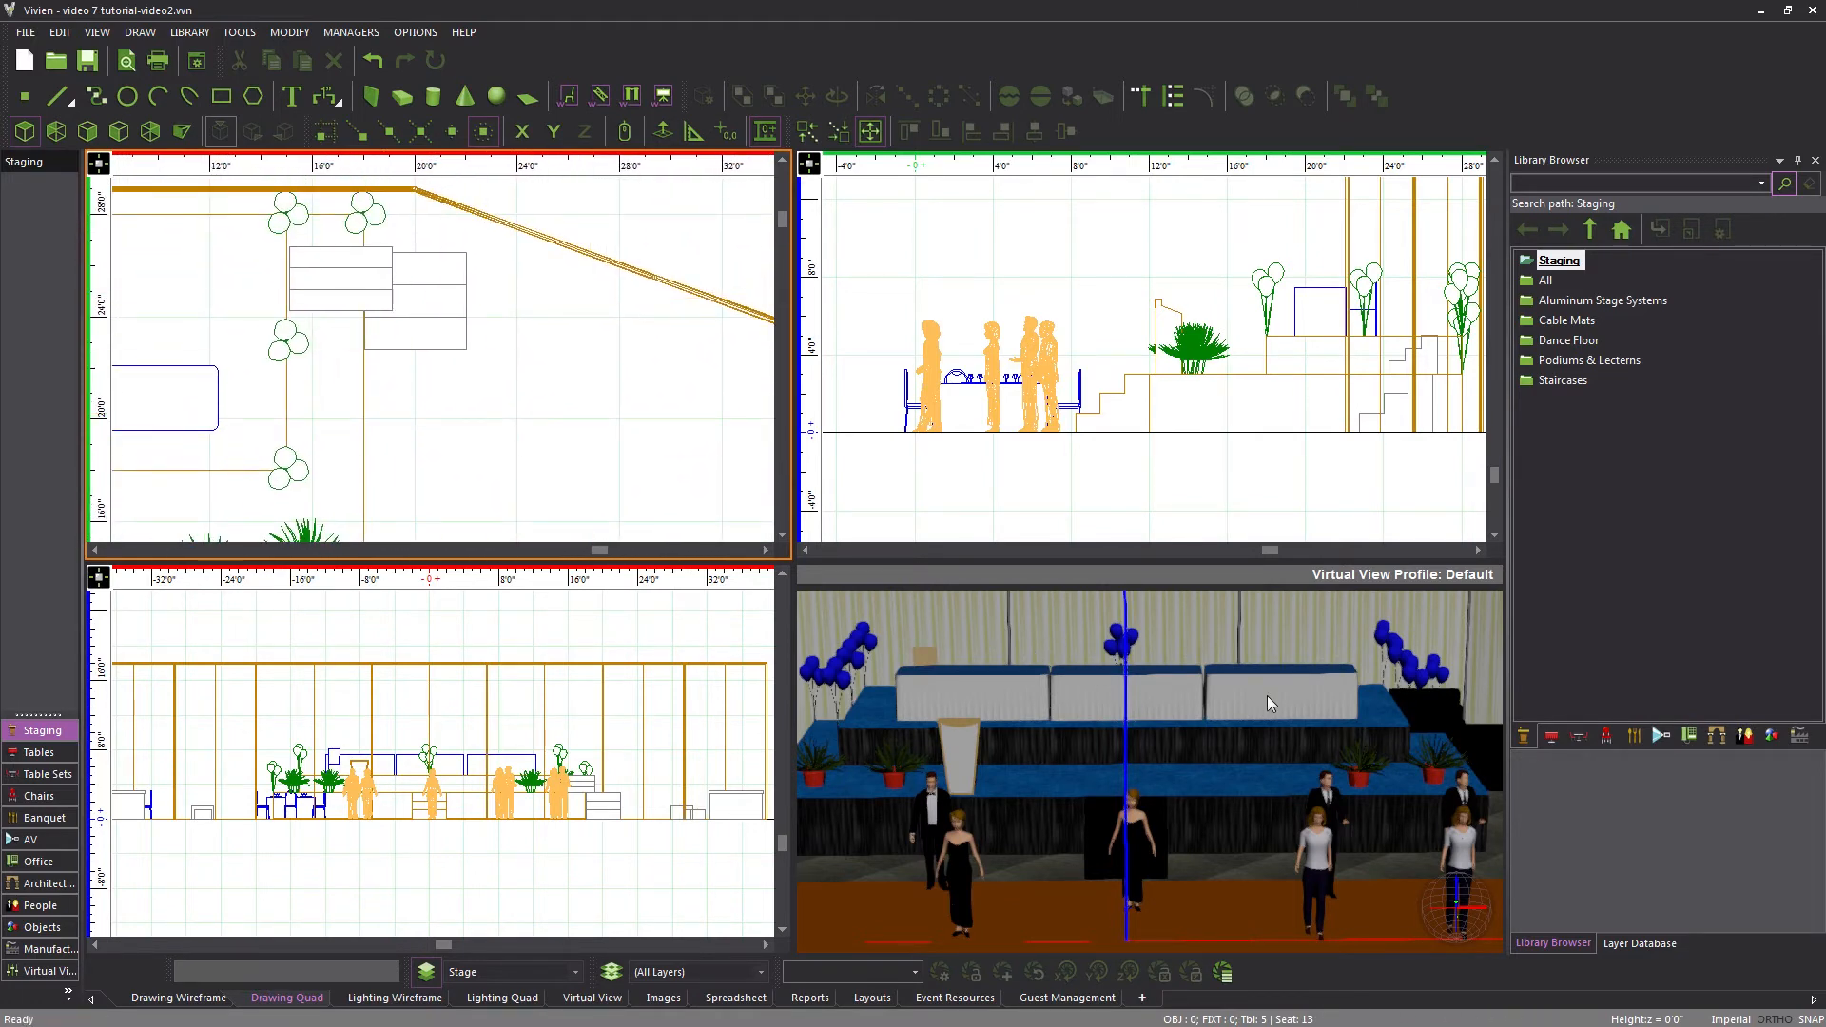
left_click_drag(1345, 778, 1193, 761)
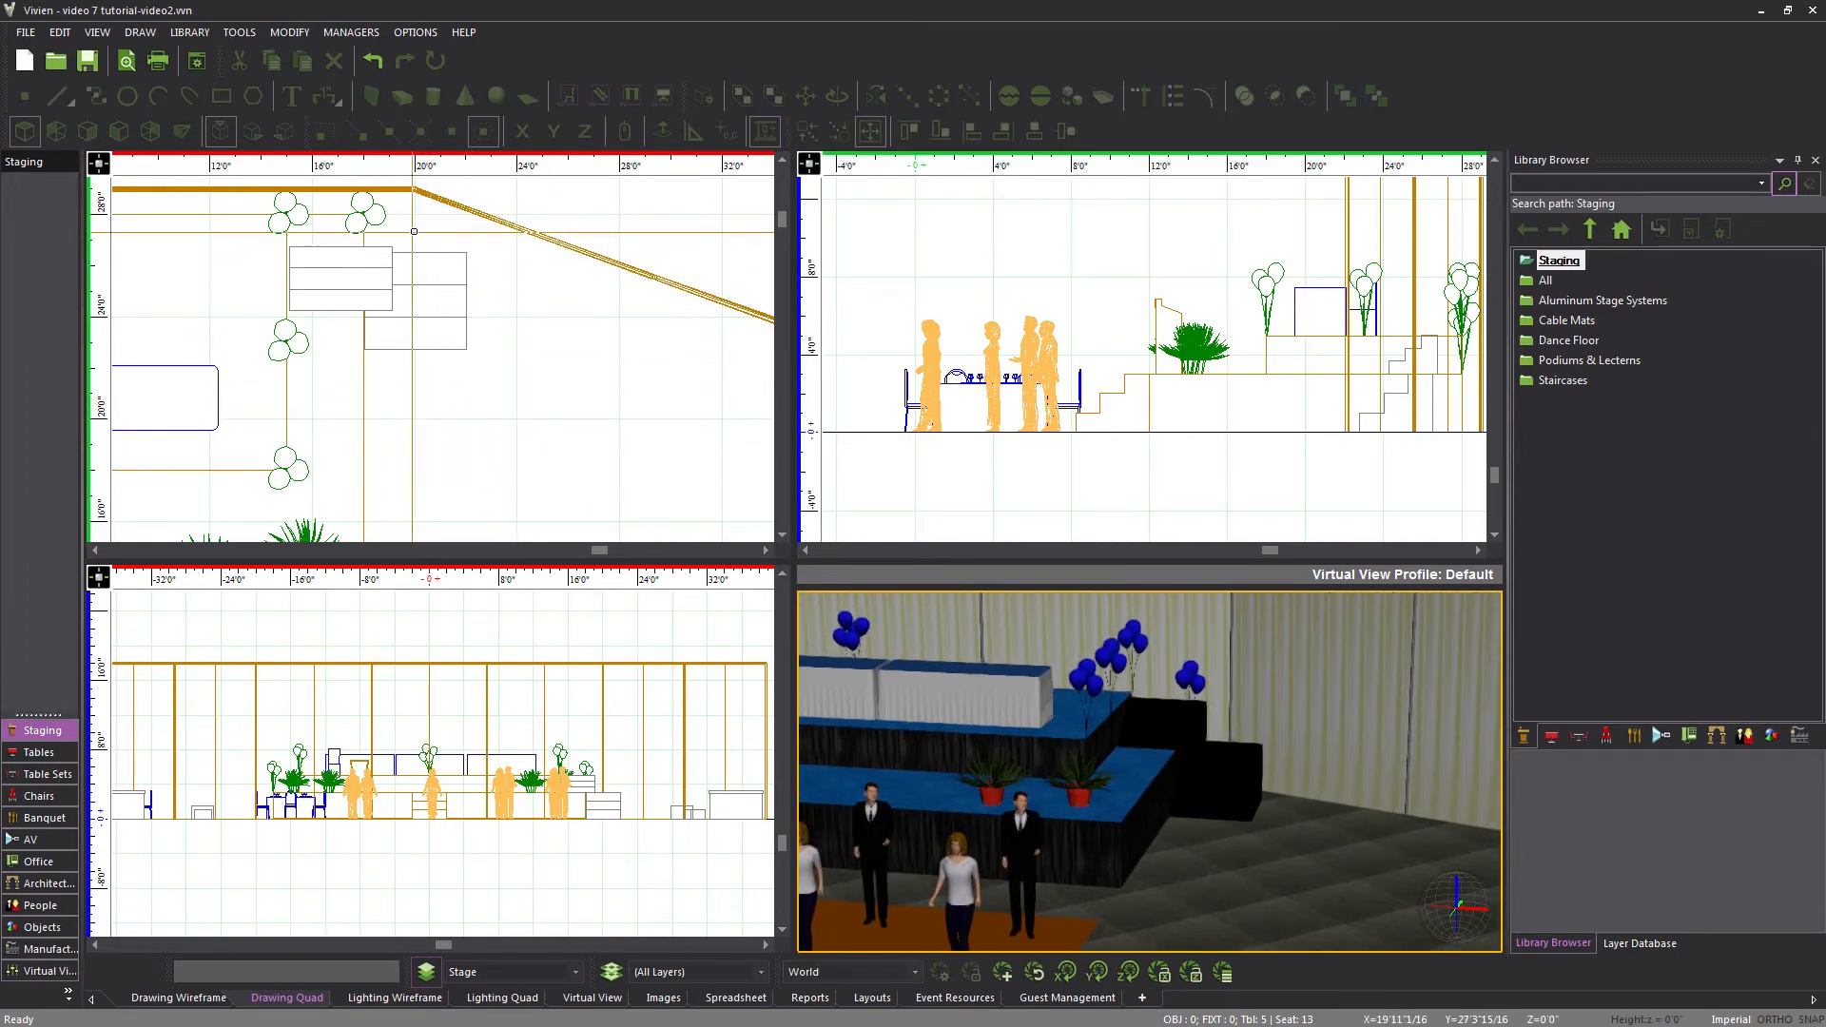
left_click(412, 231)
key("ctrl+shift+r")
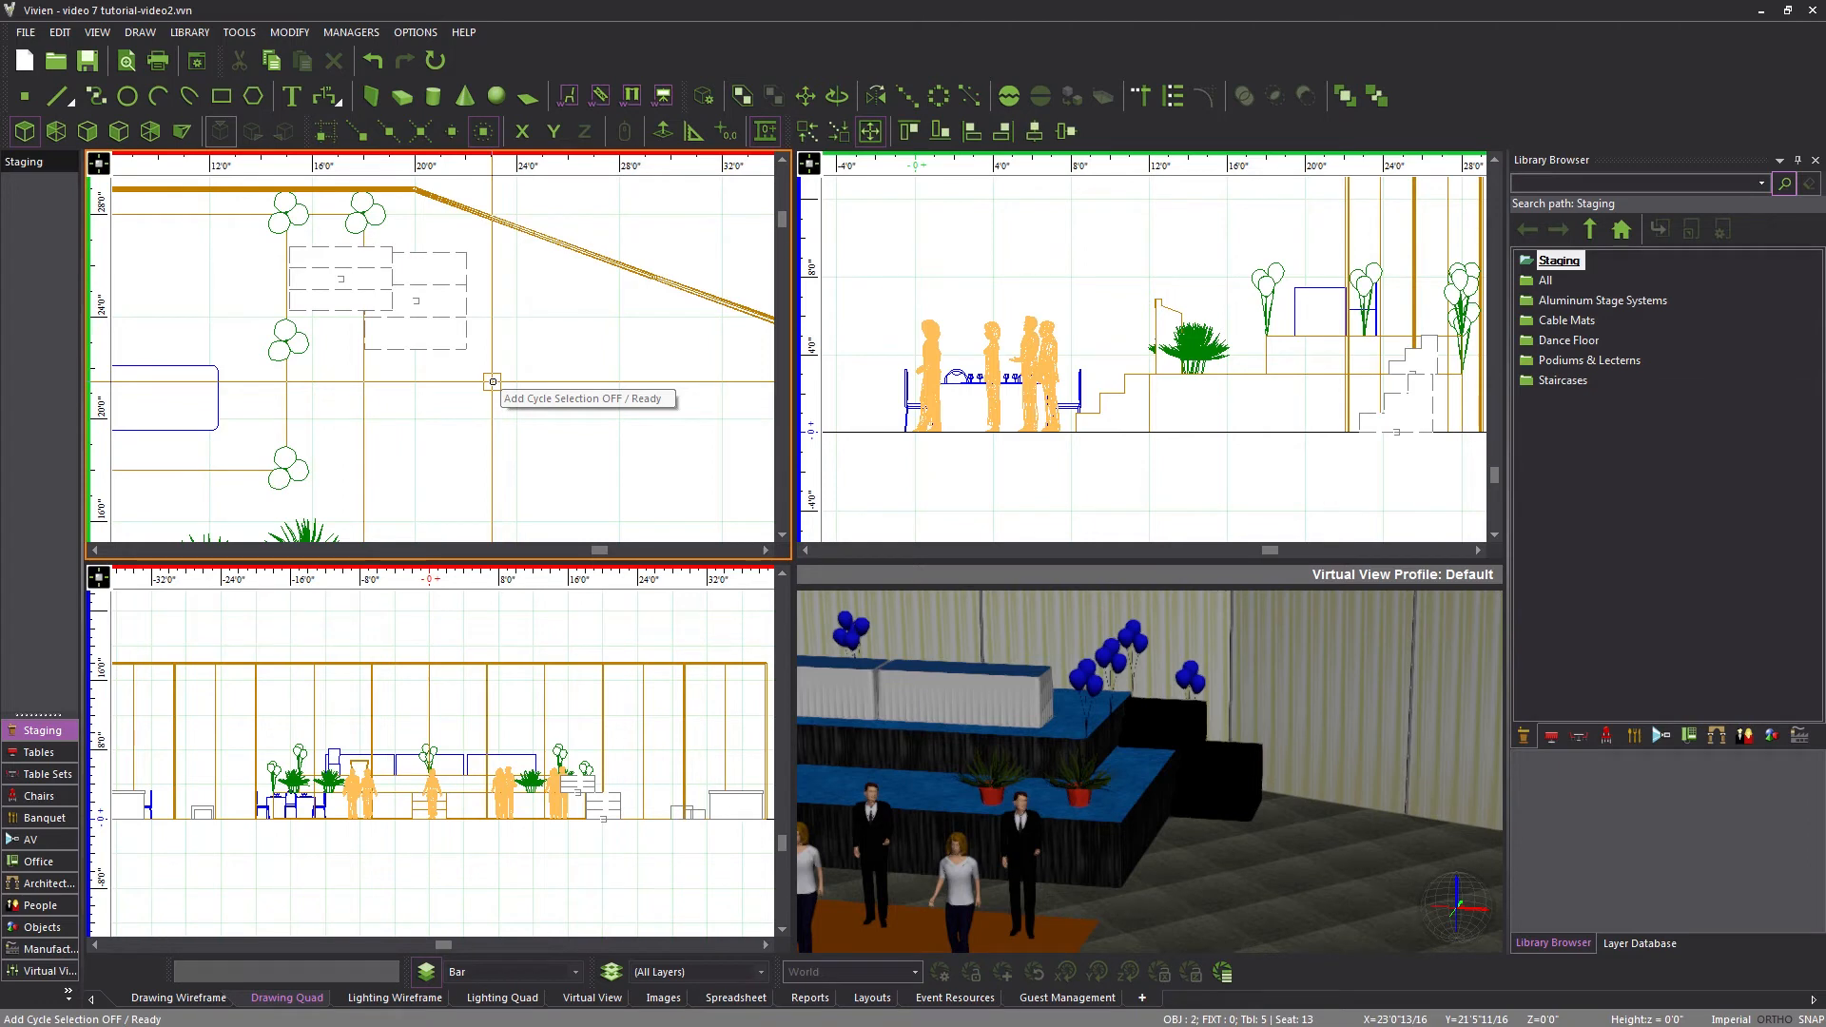
key("ctrl+shift+r")
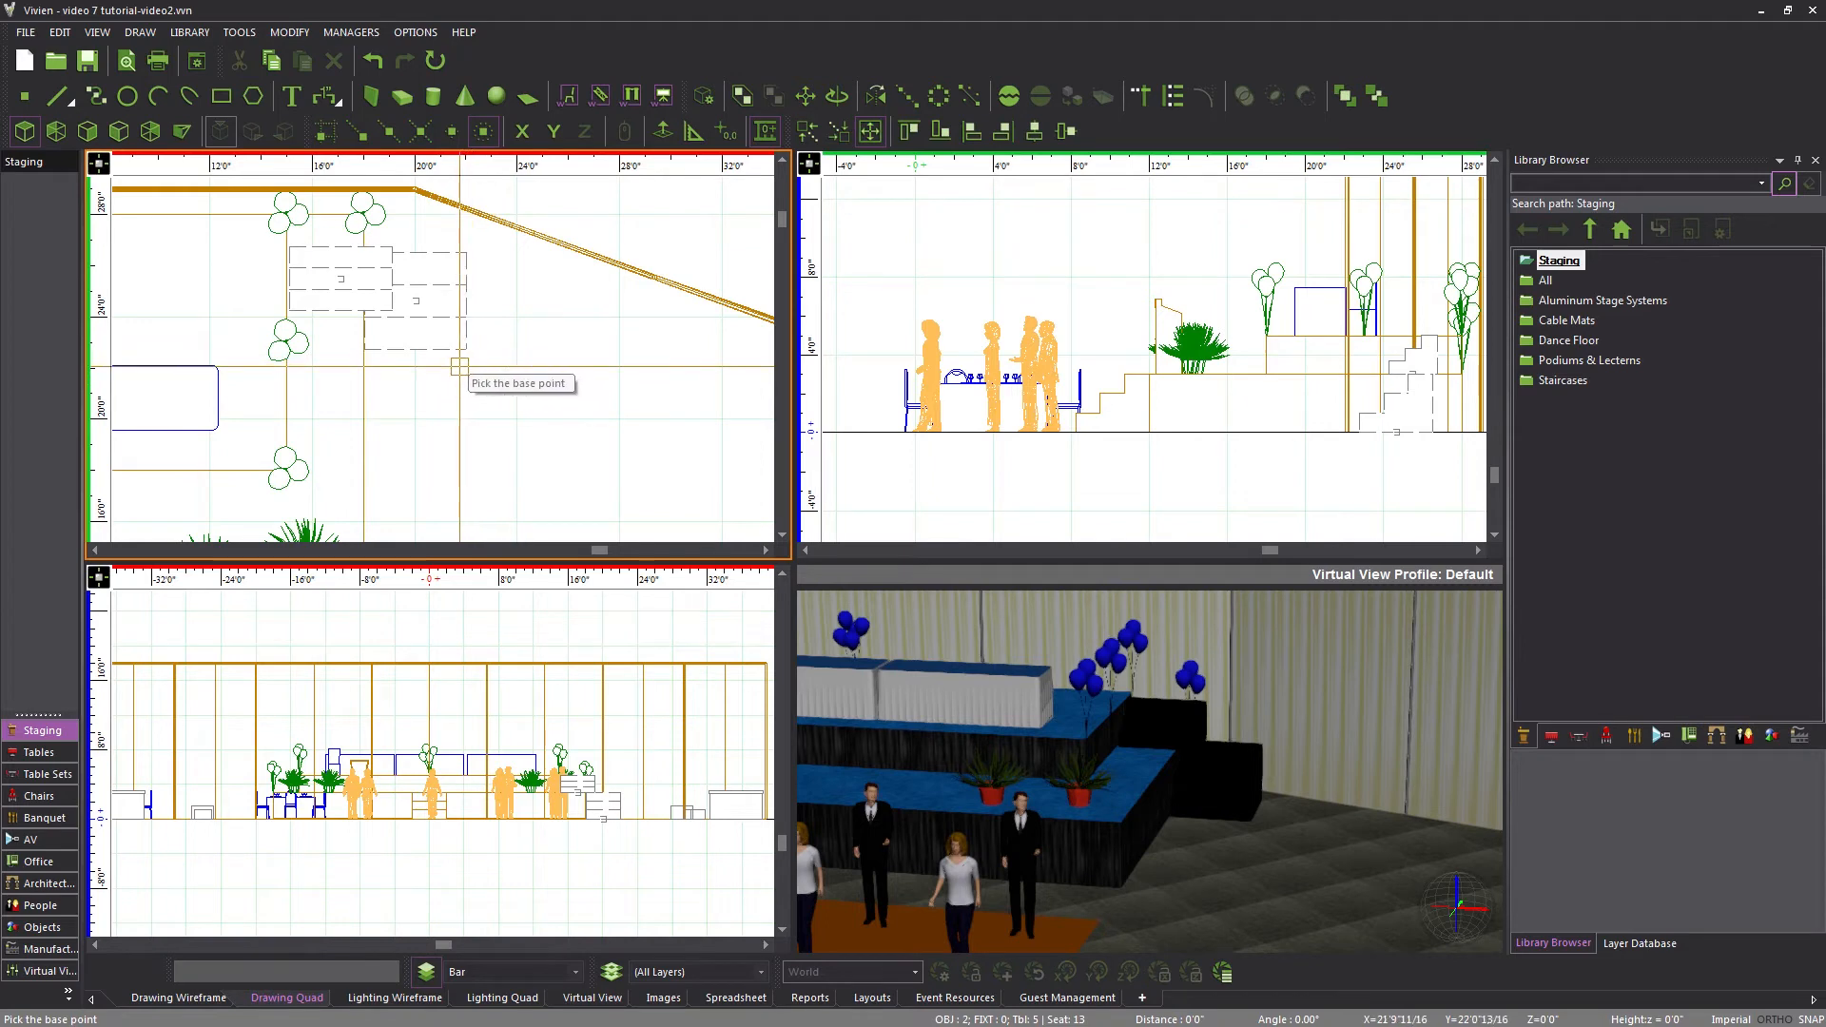
left_click(408, 334)
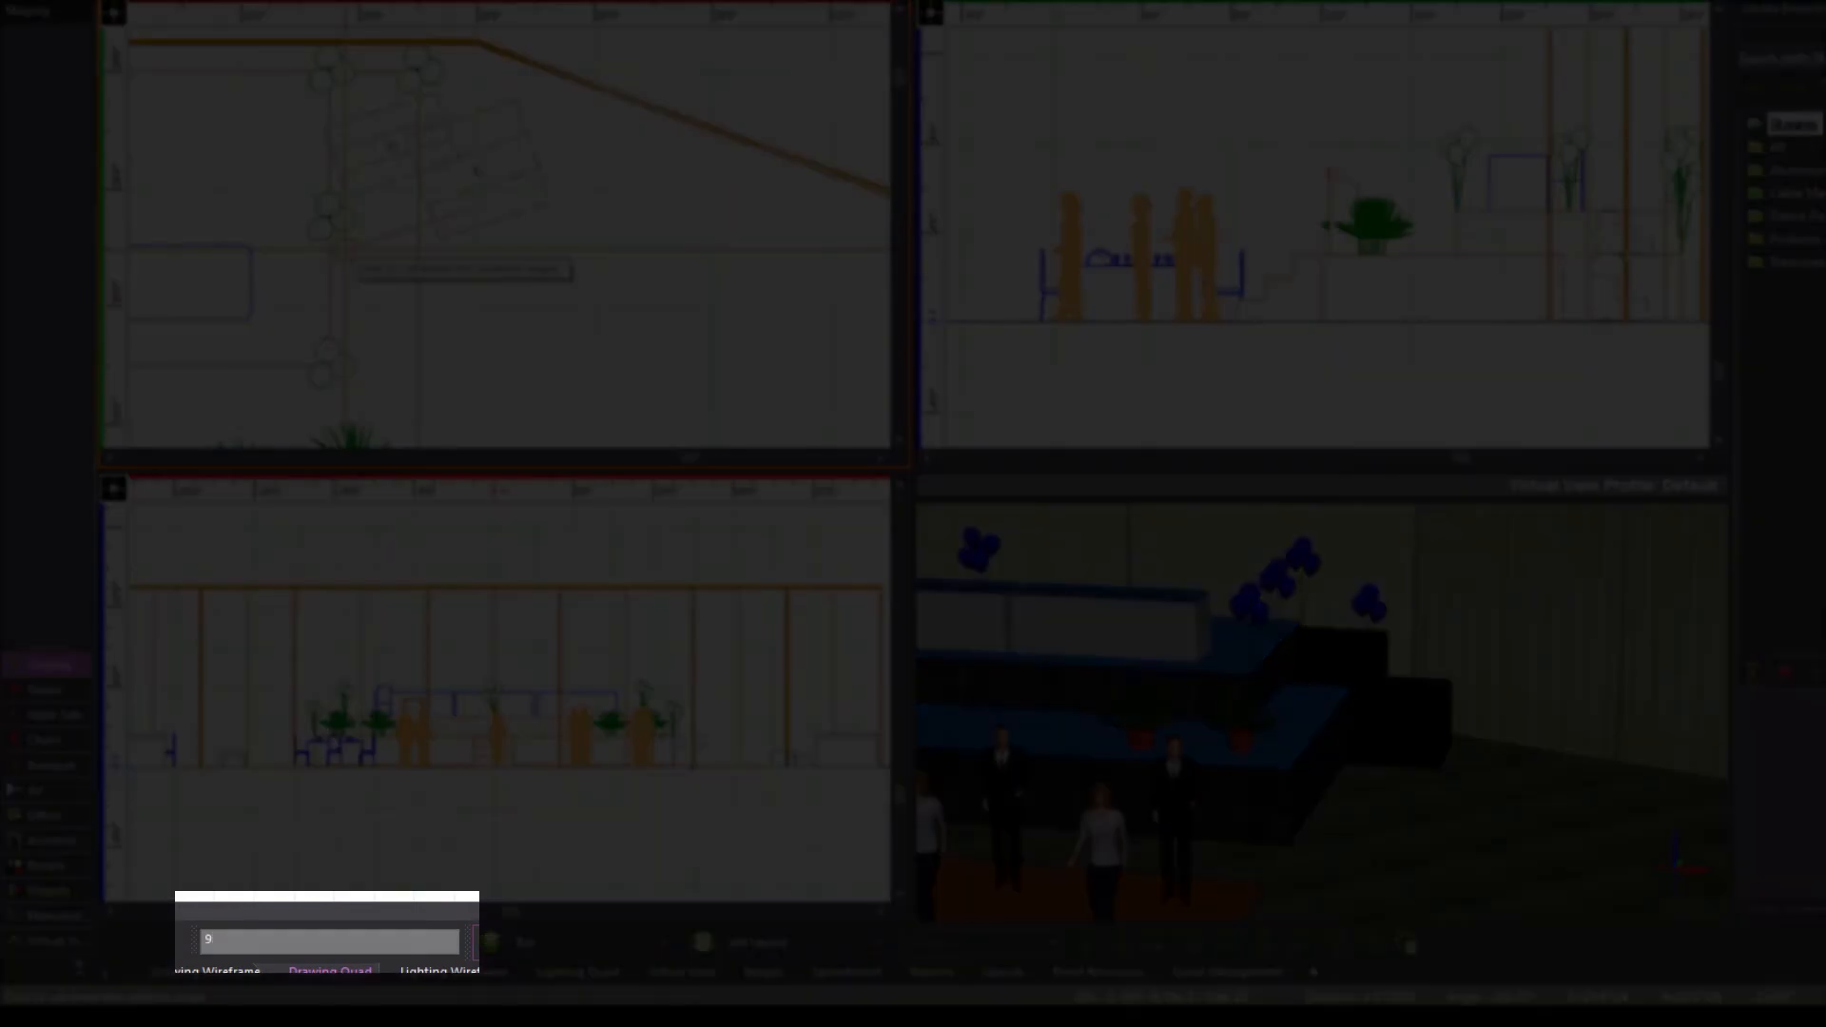
type("90")
key("Return")
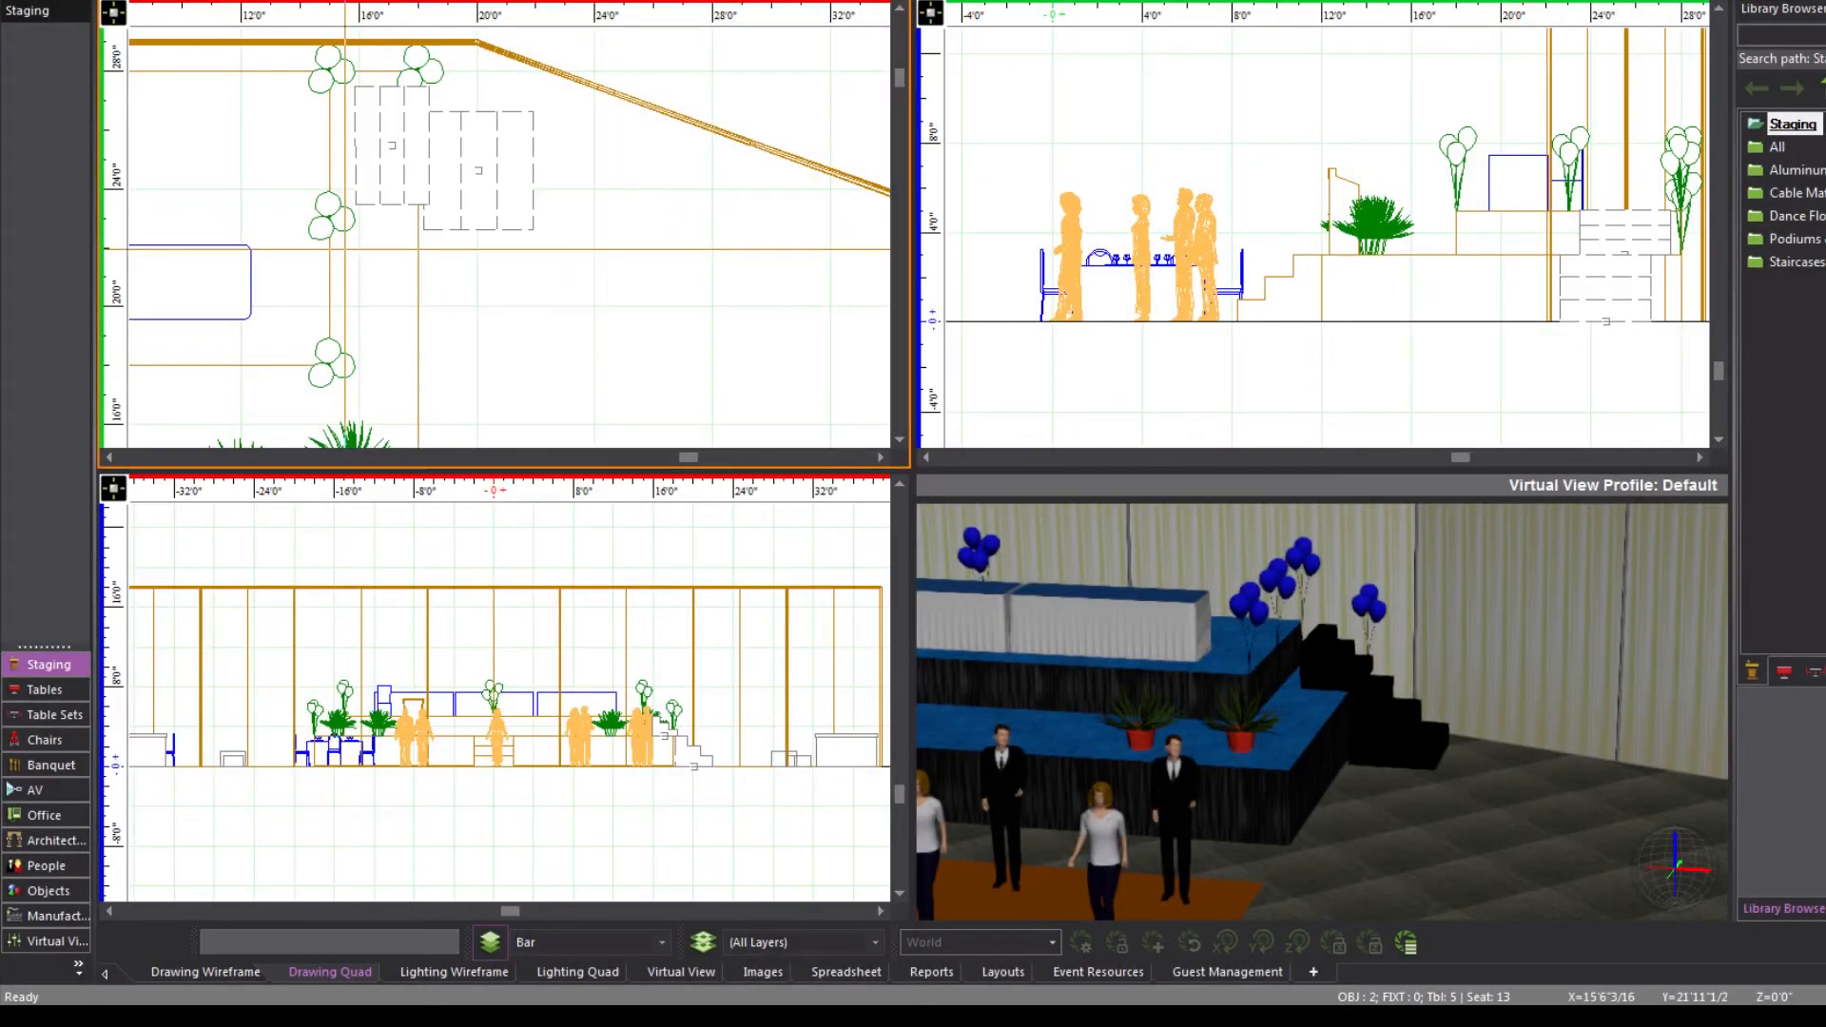
left_click(571, 174)
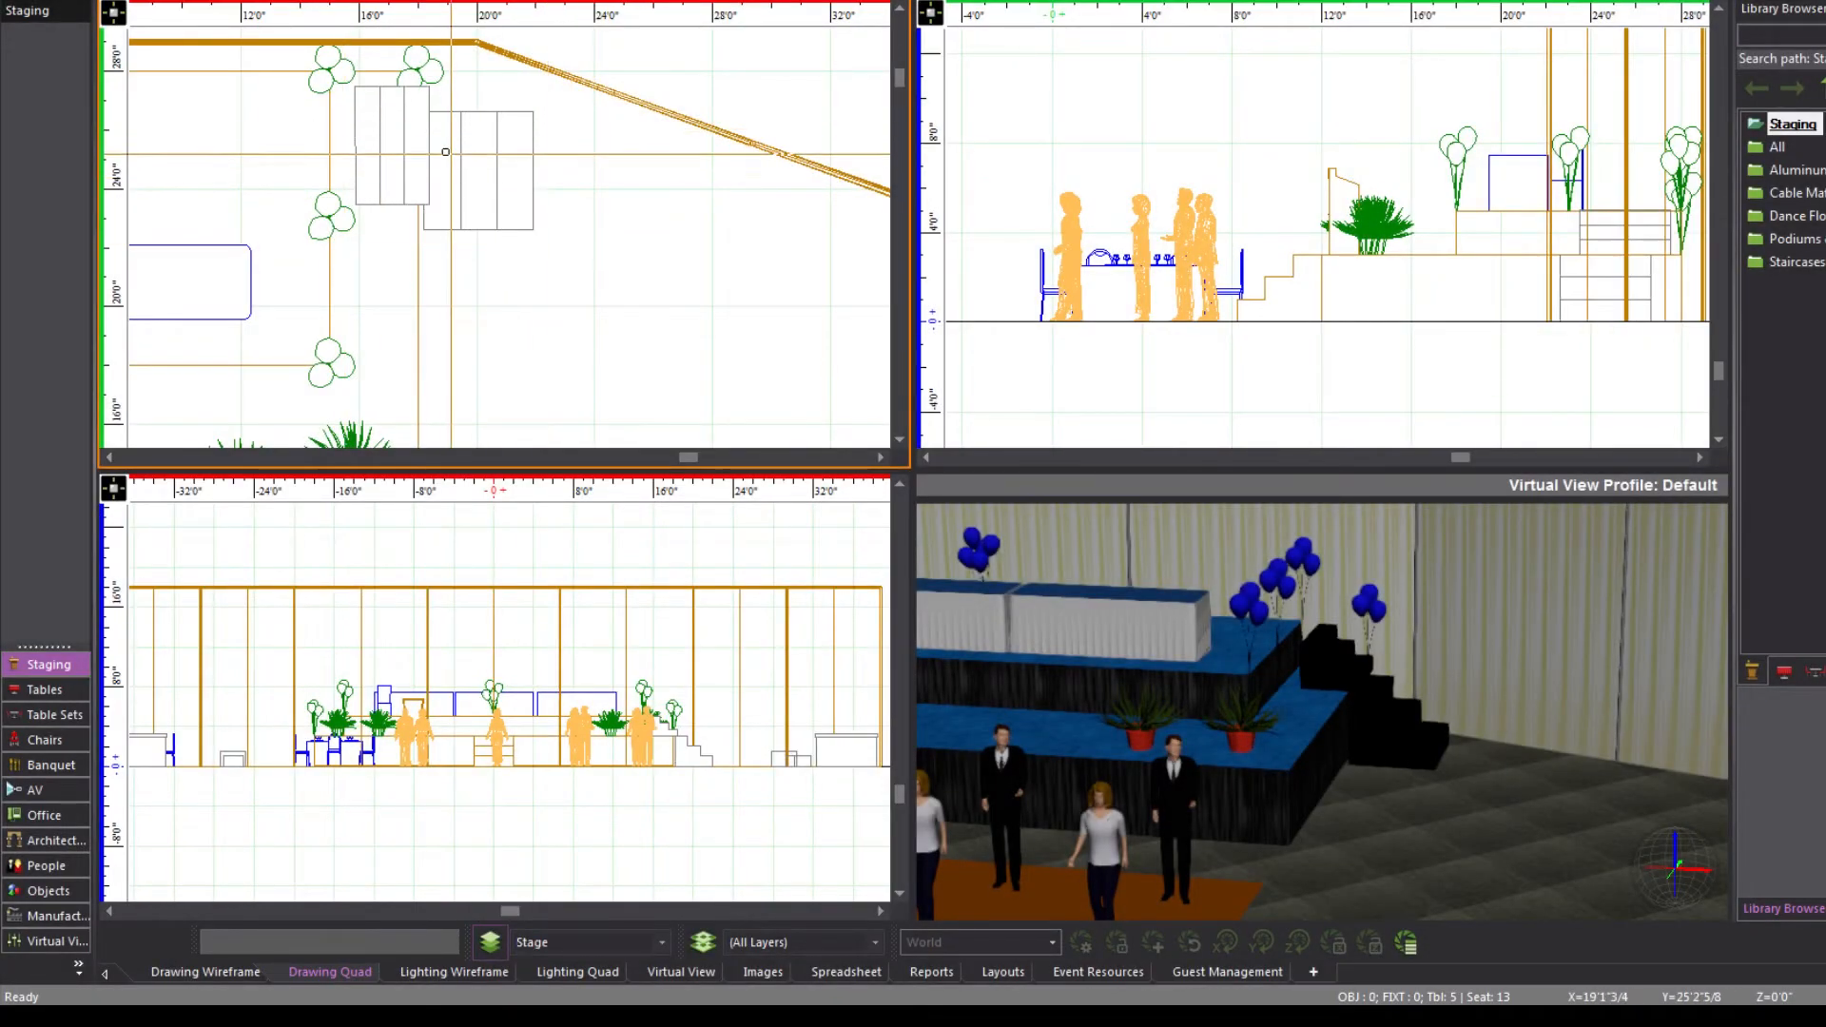
Move the two rotated staircases along X so each sits flush against the side edge of its stage tier
left_click(403, 134)
left_click_drag(404, 132, 381, 144)
left_click(464, 146)
left_click(460, 147)
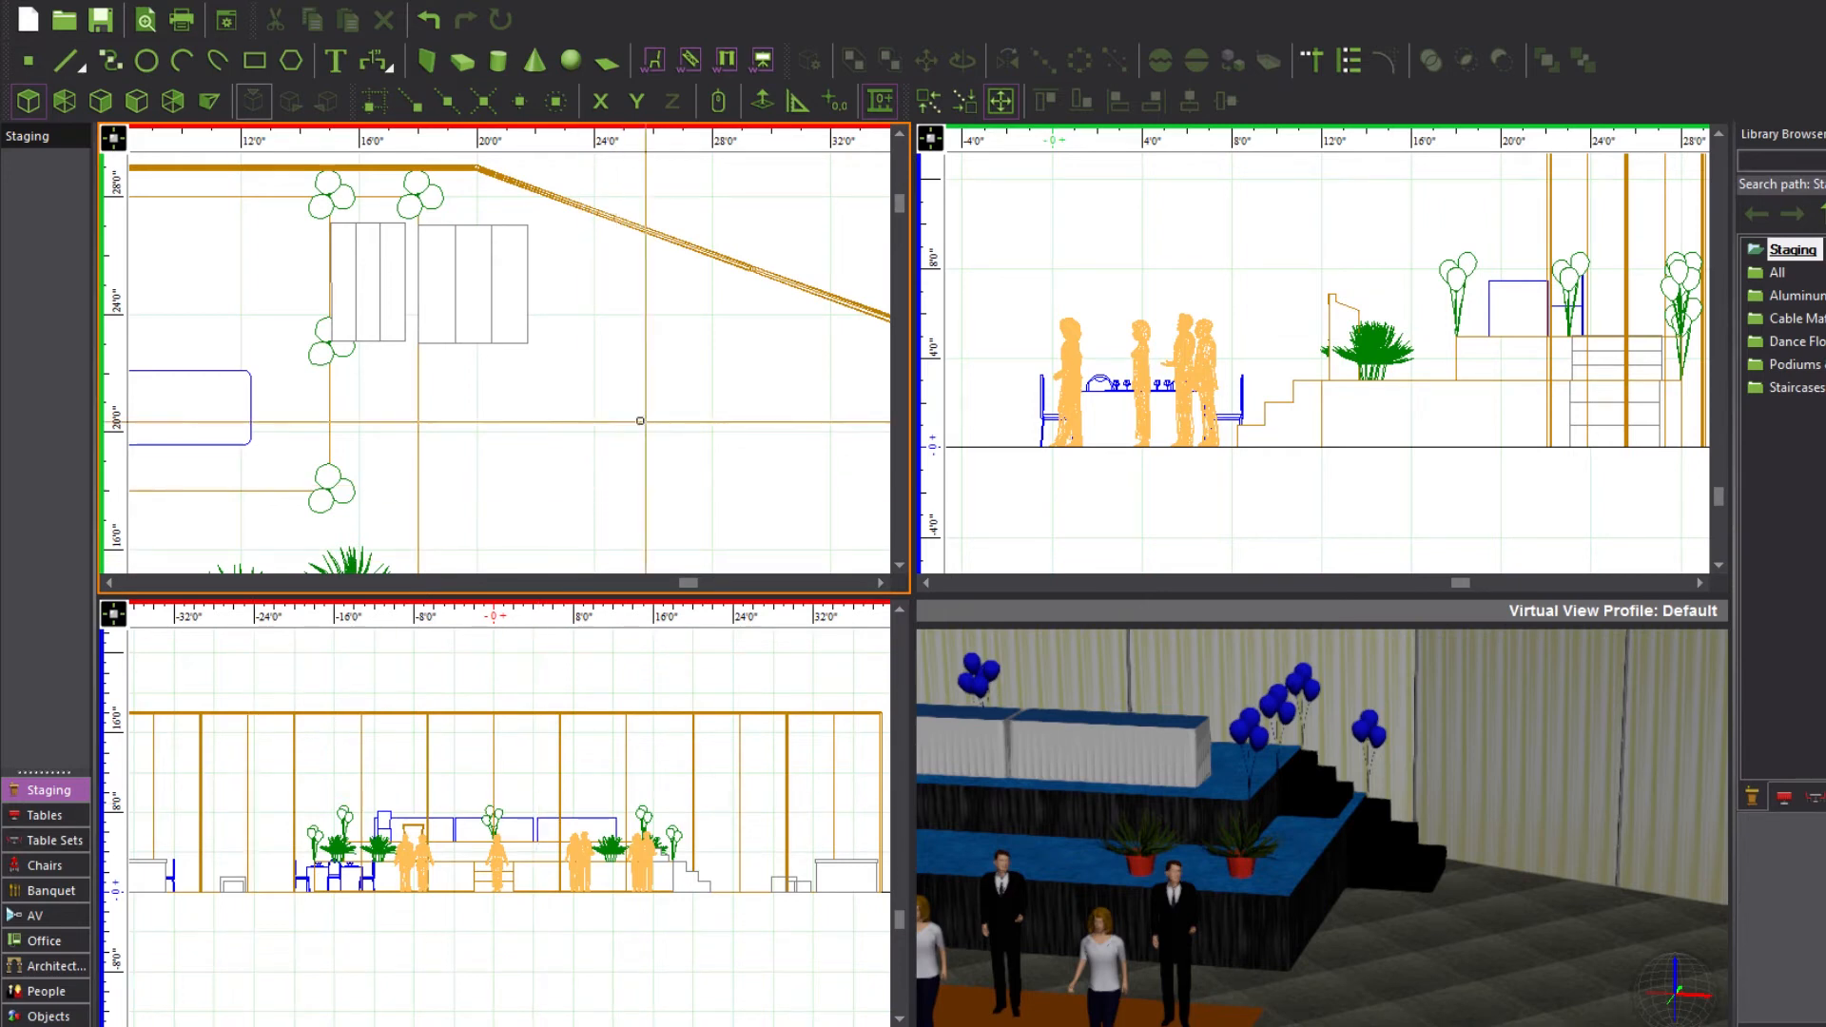
Mirror the two side staircases onto the stage's negative-X side about an axis through the midpoints of the back wall and the stage's front edge
scroll(344, 397, "down", 3)
middle_click_drag(328, 430, 483, 341)
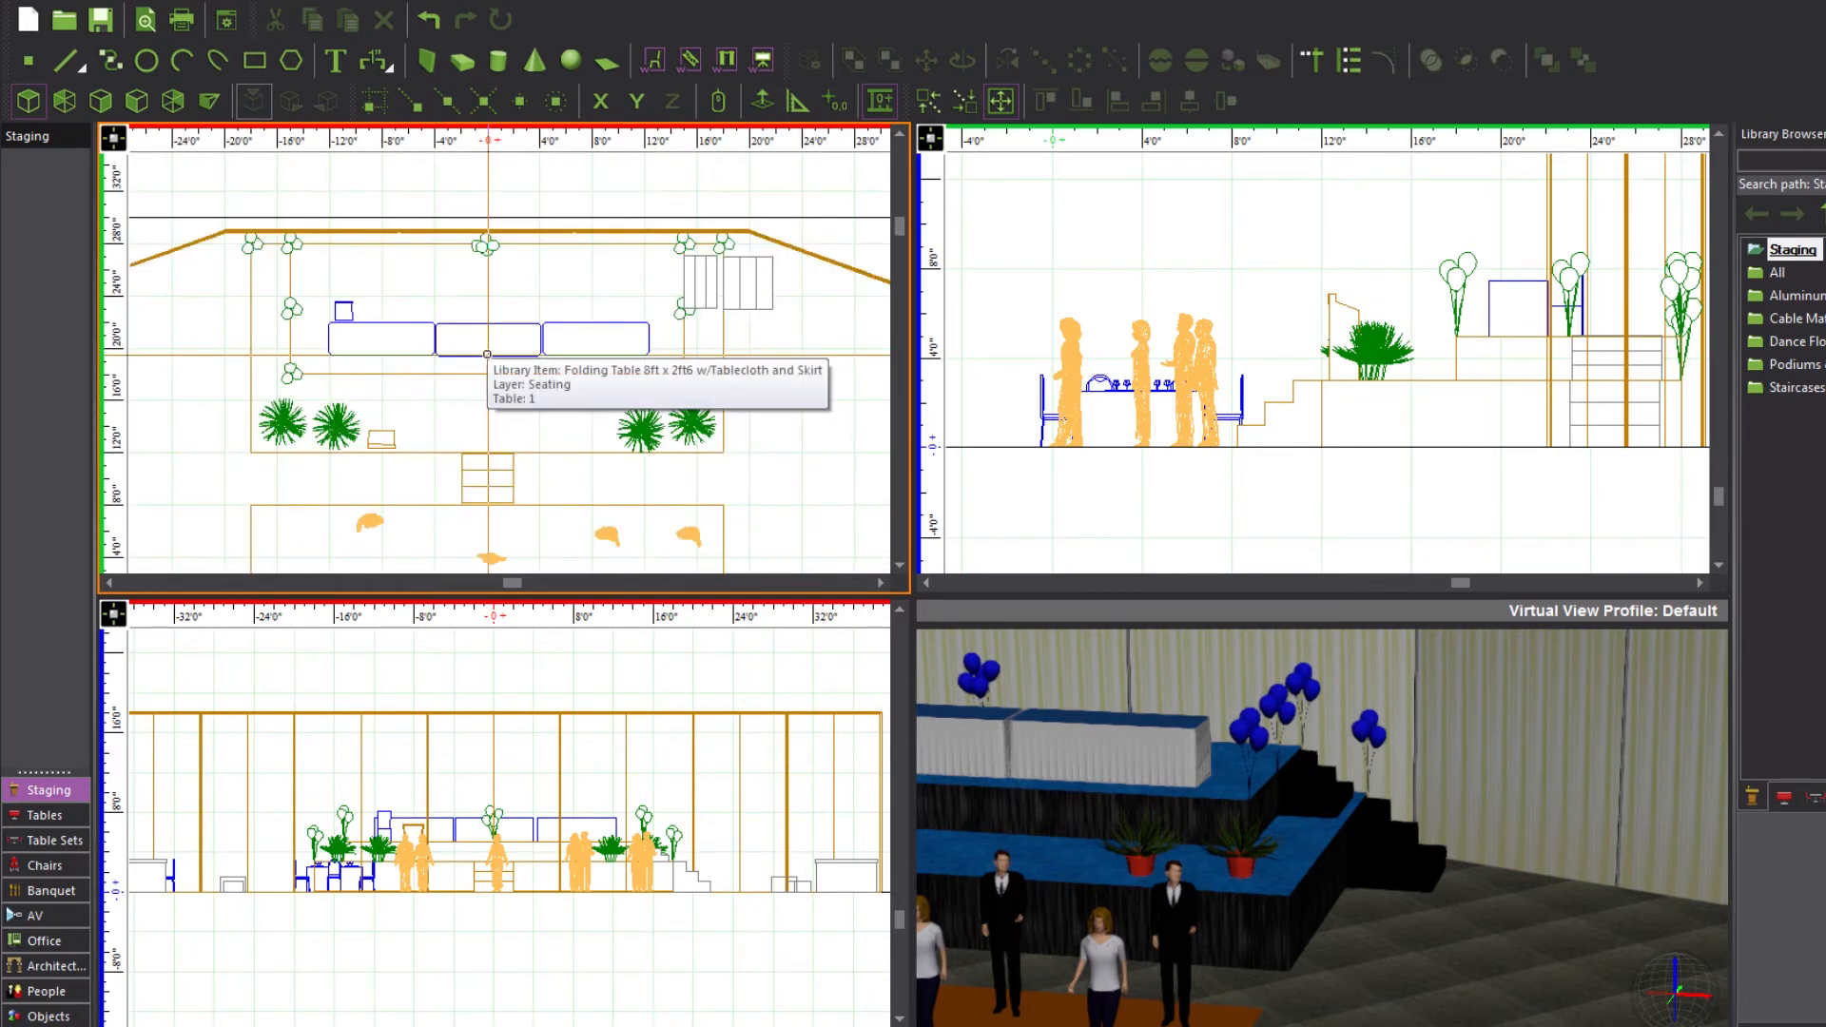
middle_click_drag(1063, 862, 1135, 856)
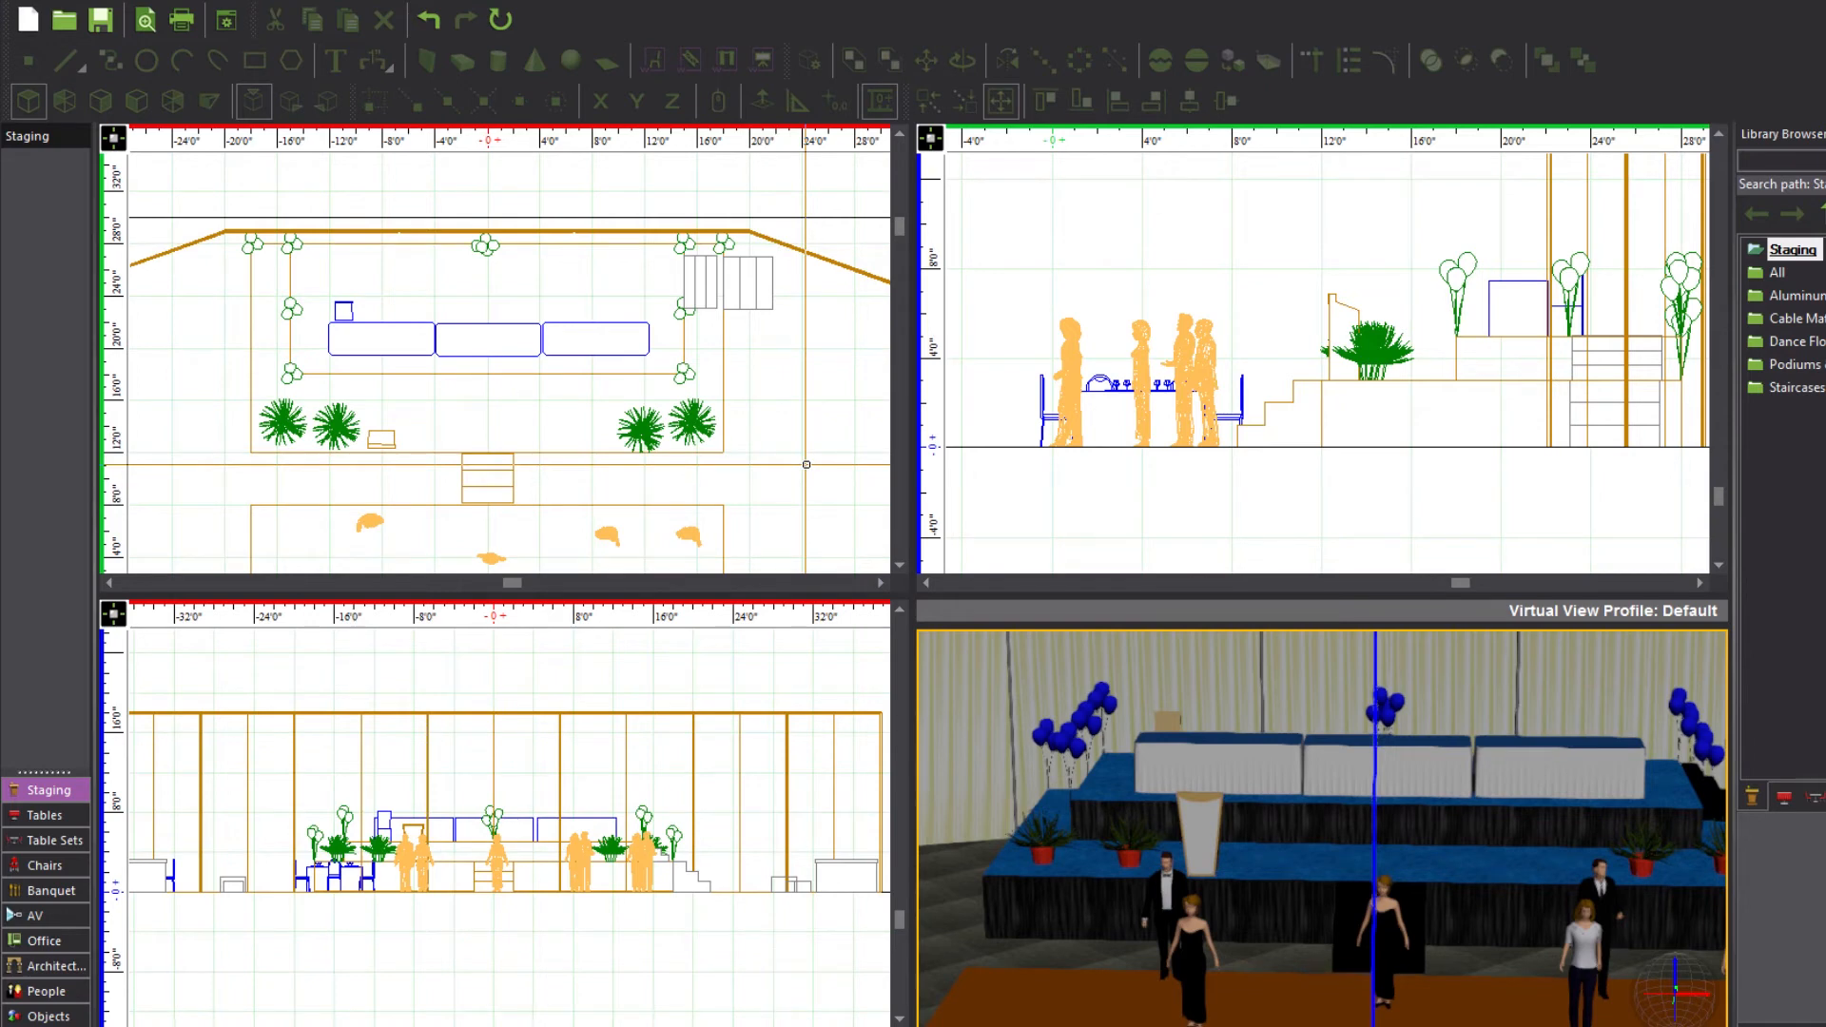
left_click(757, 276)
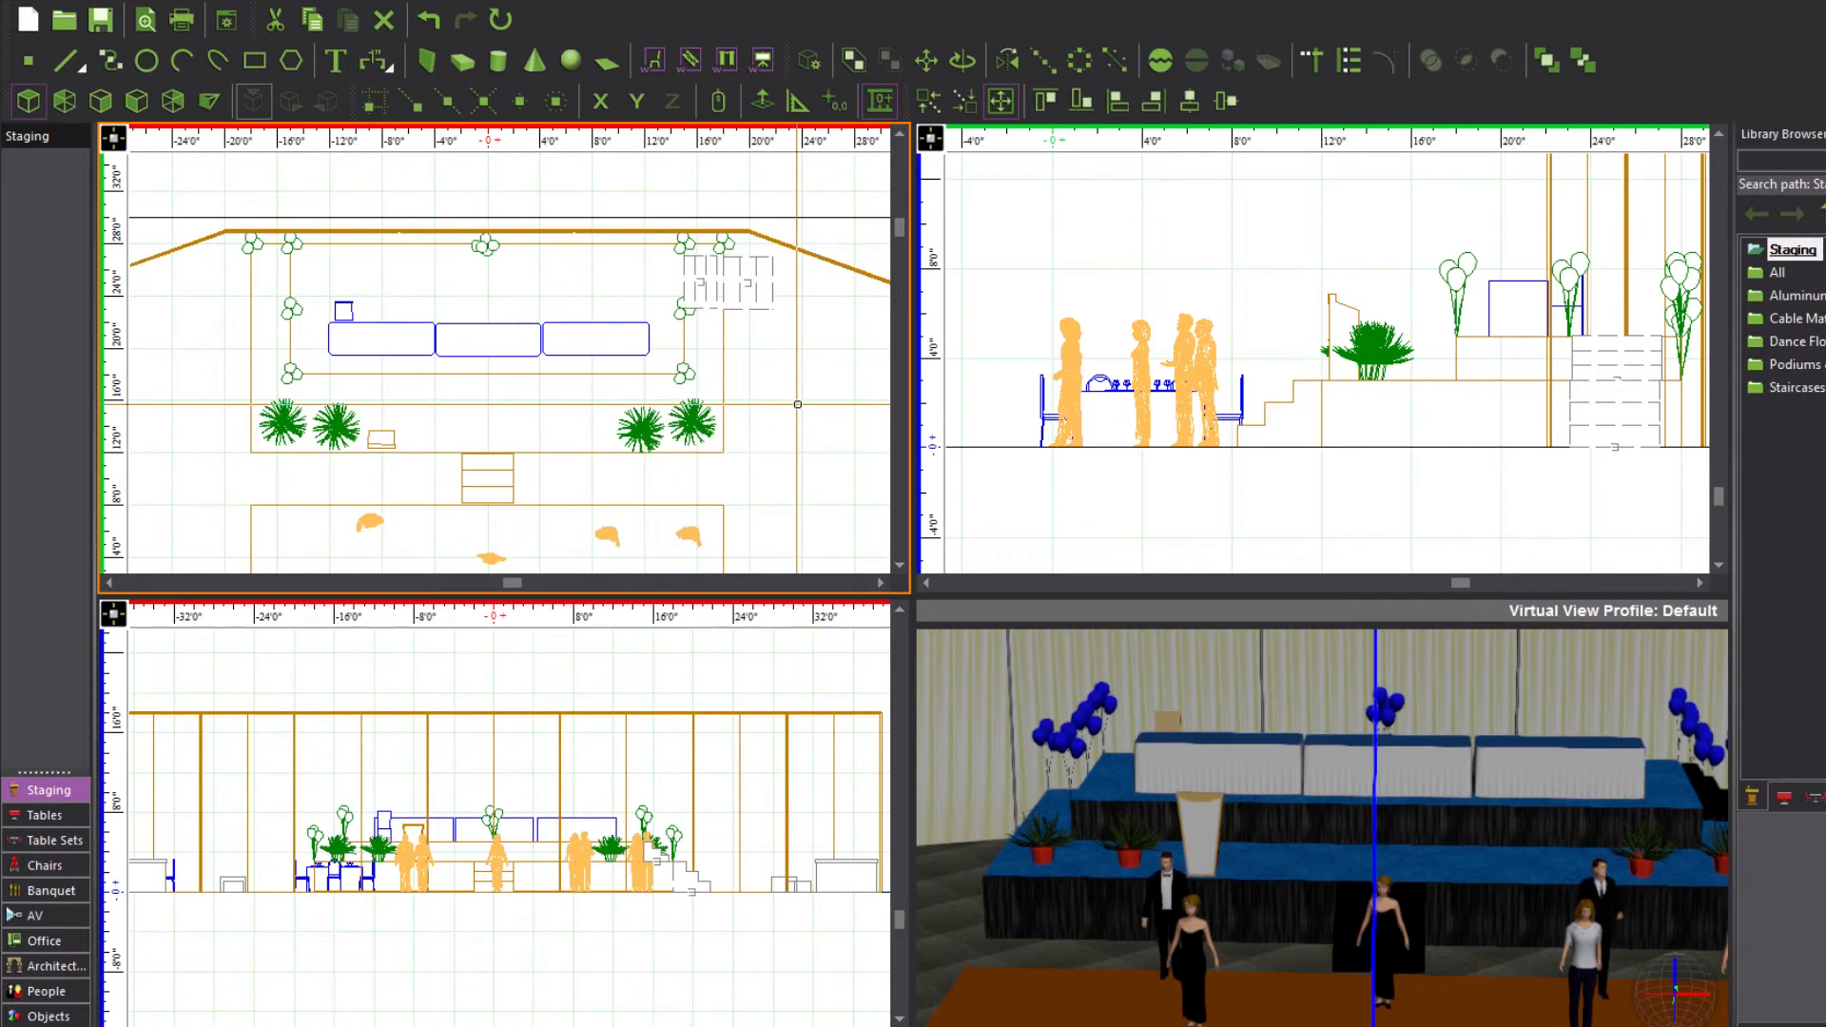
key("ctrl+w")
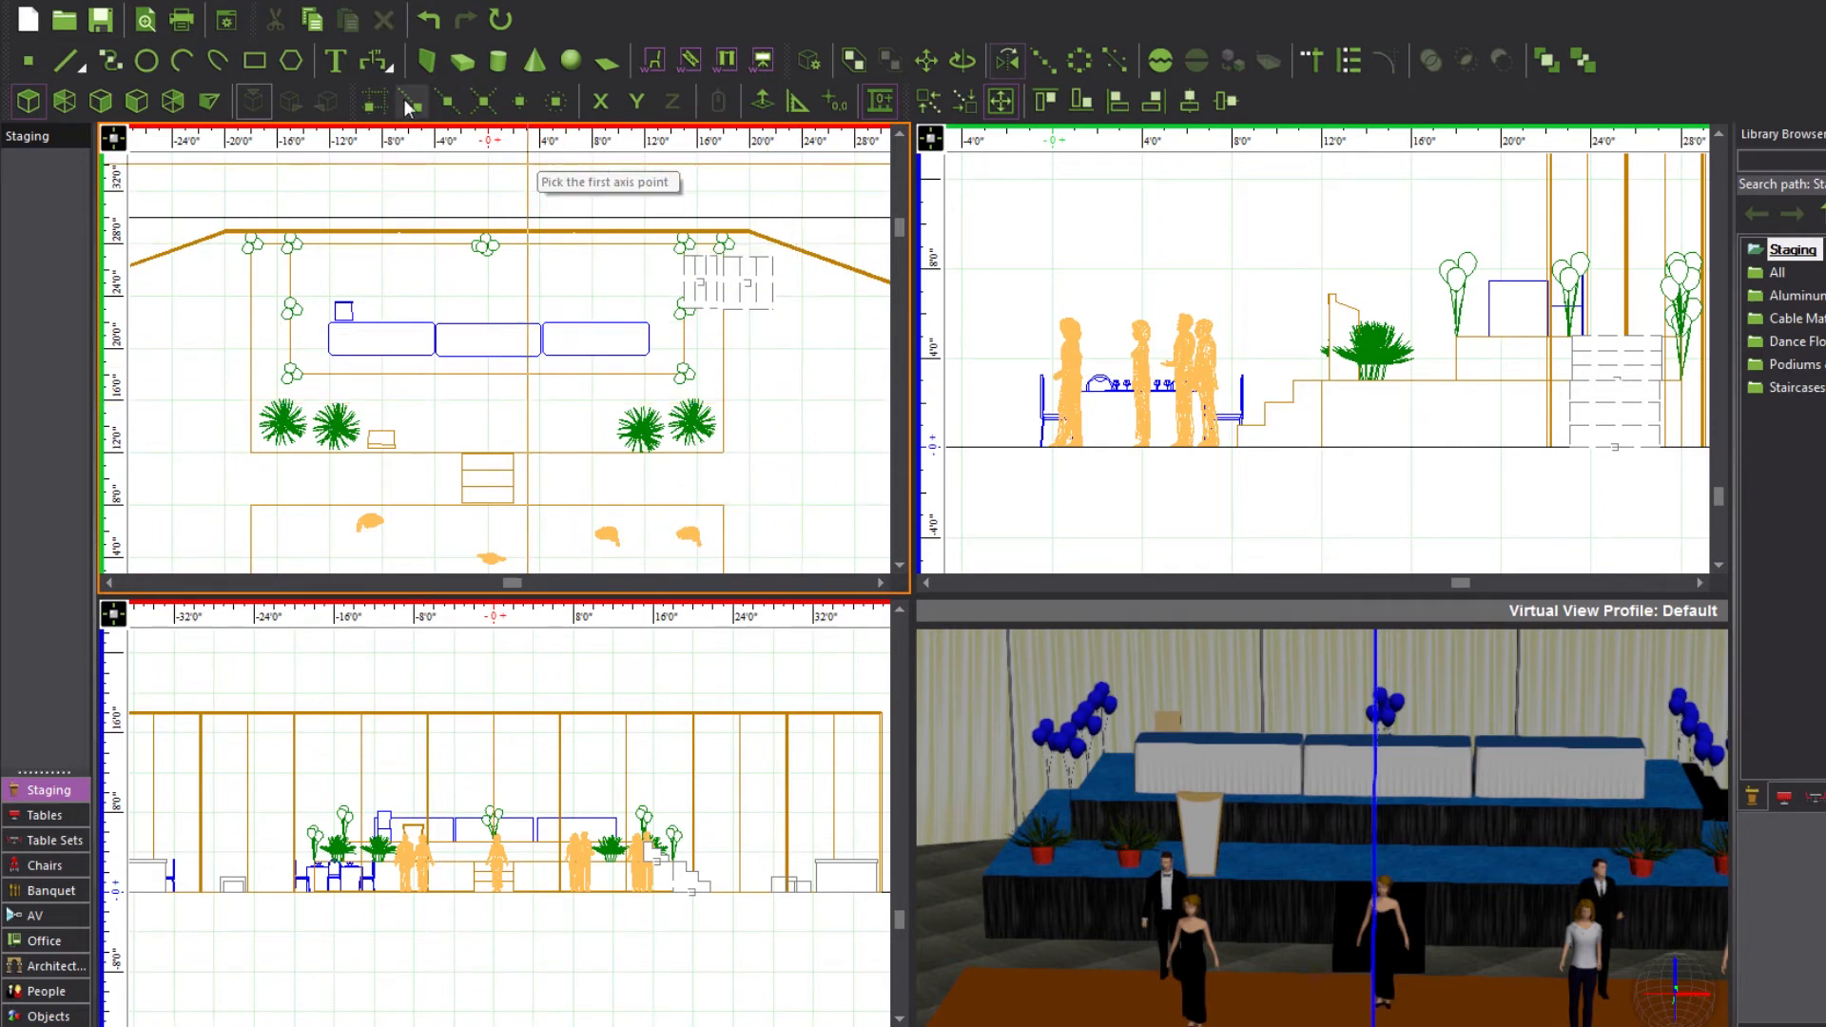
left_click(446, 101)
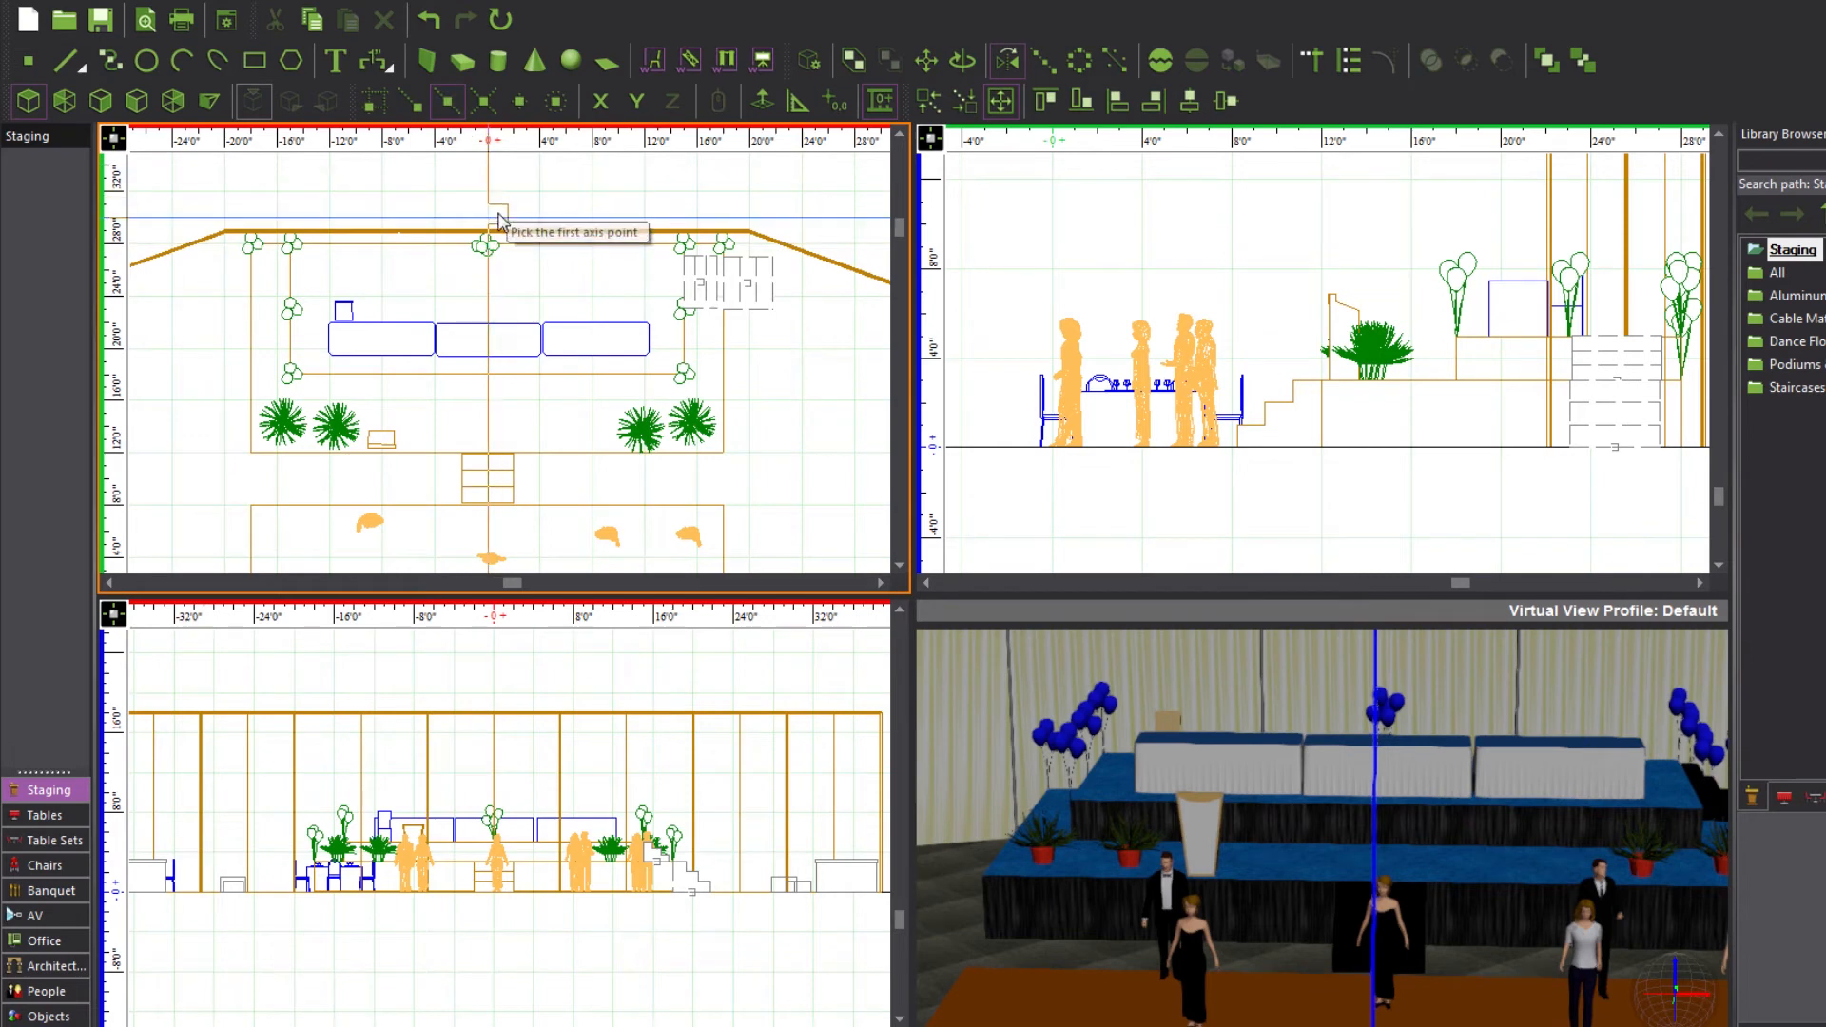
left_click(492, 225)
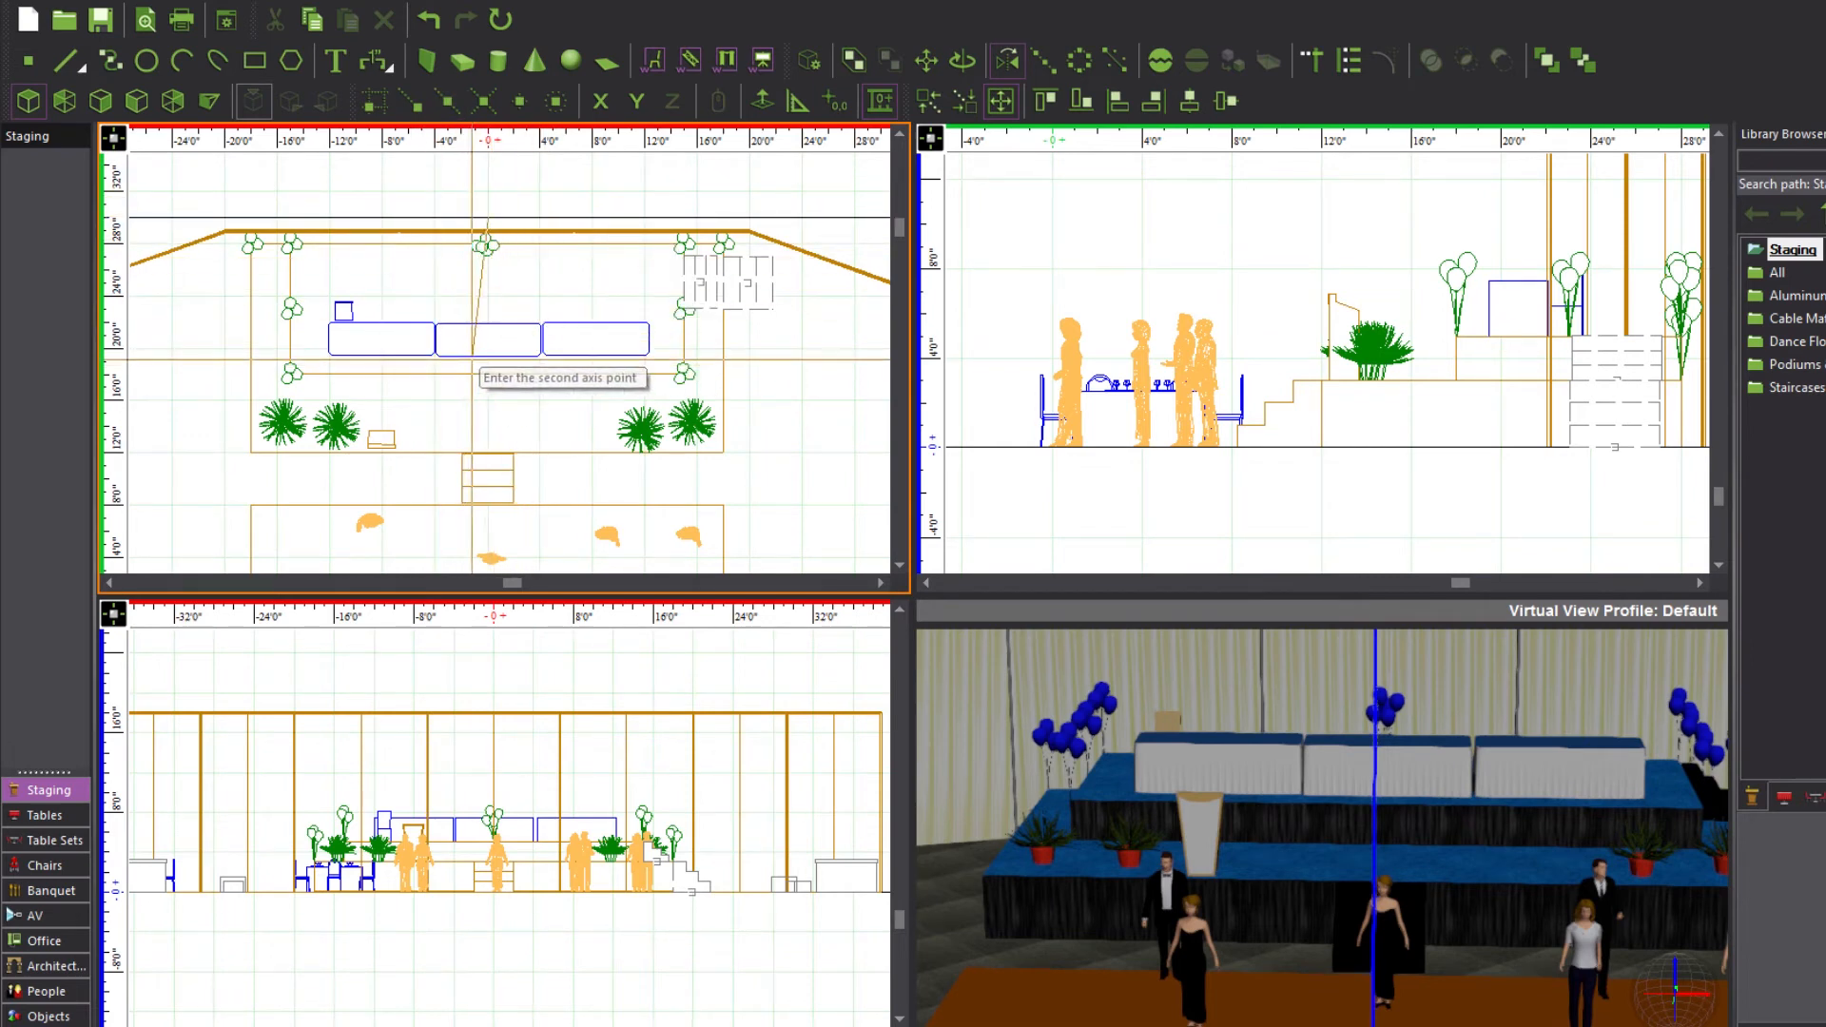
left_click(447, 103)
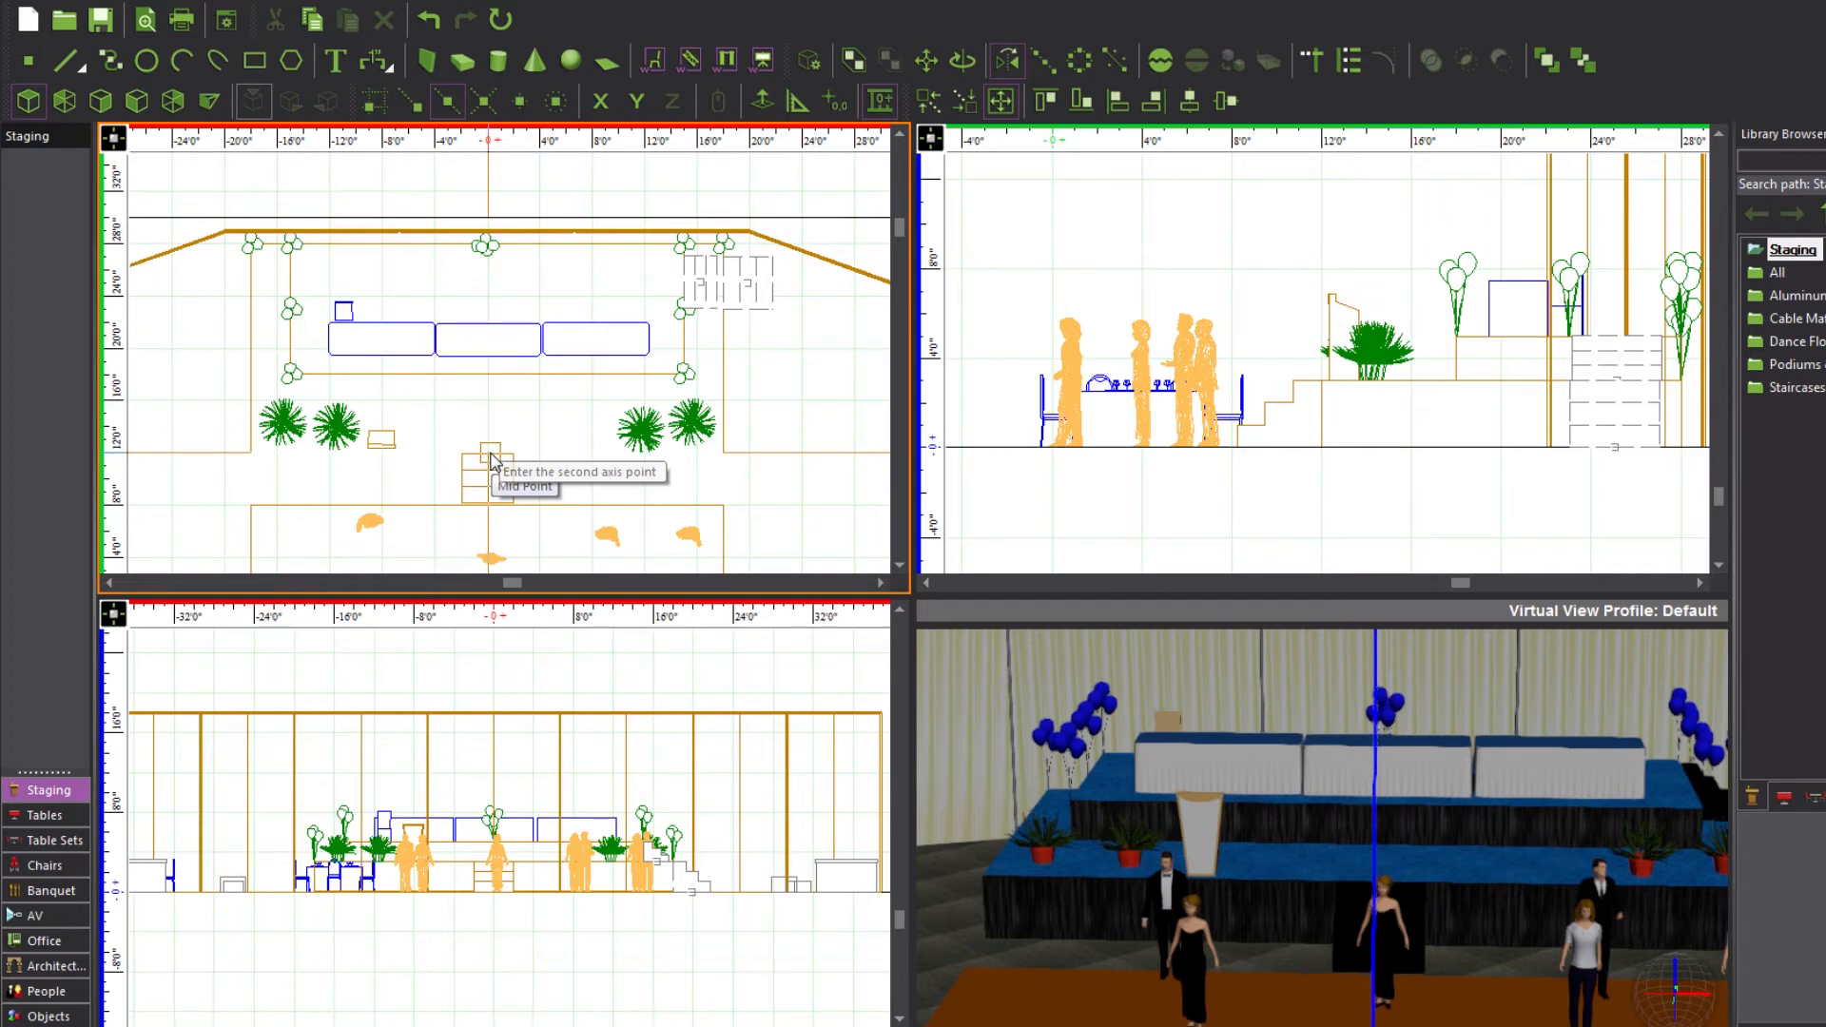
left_click(490, 456)
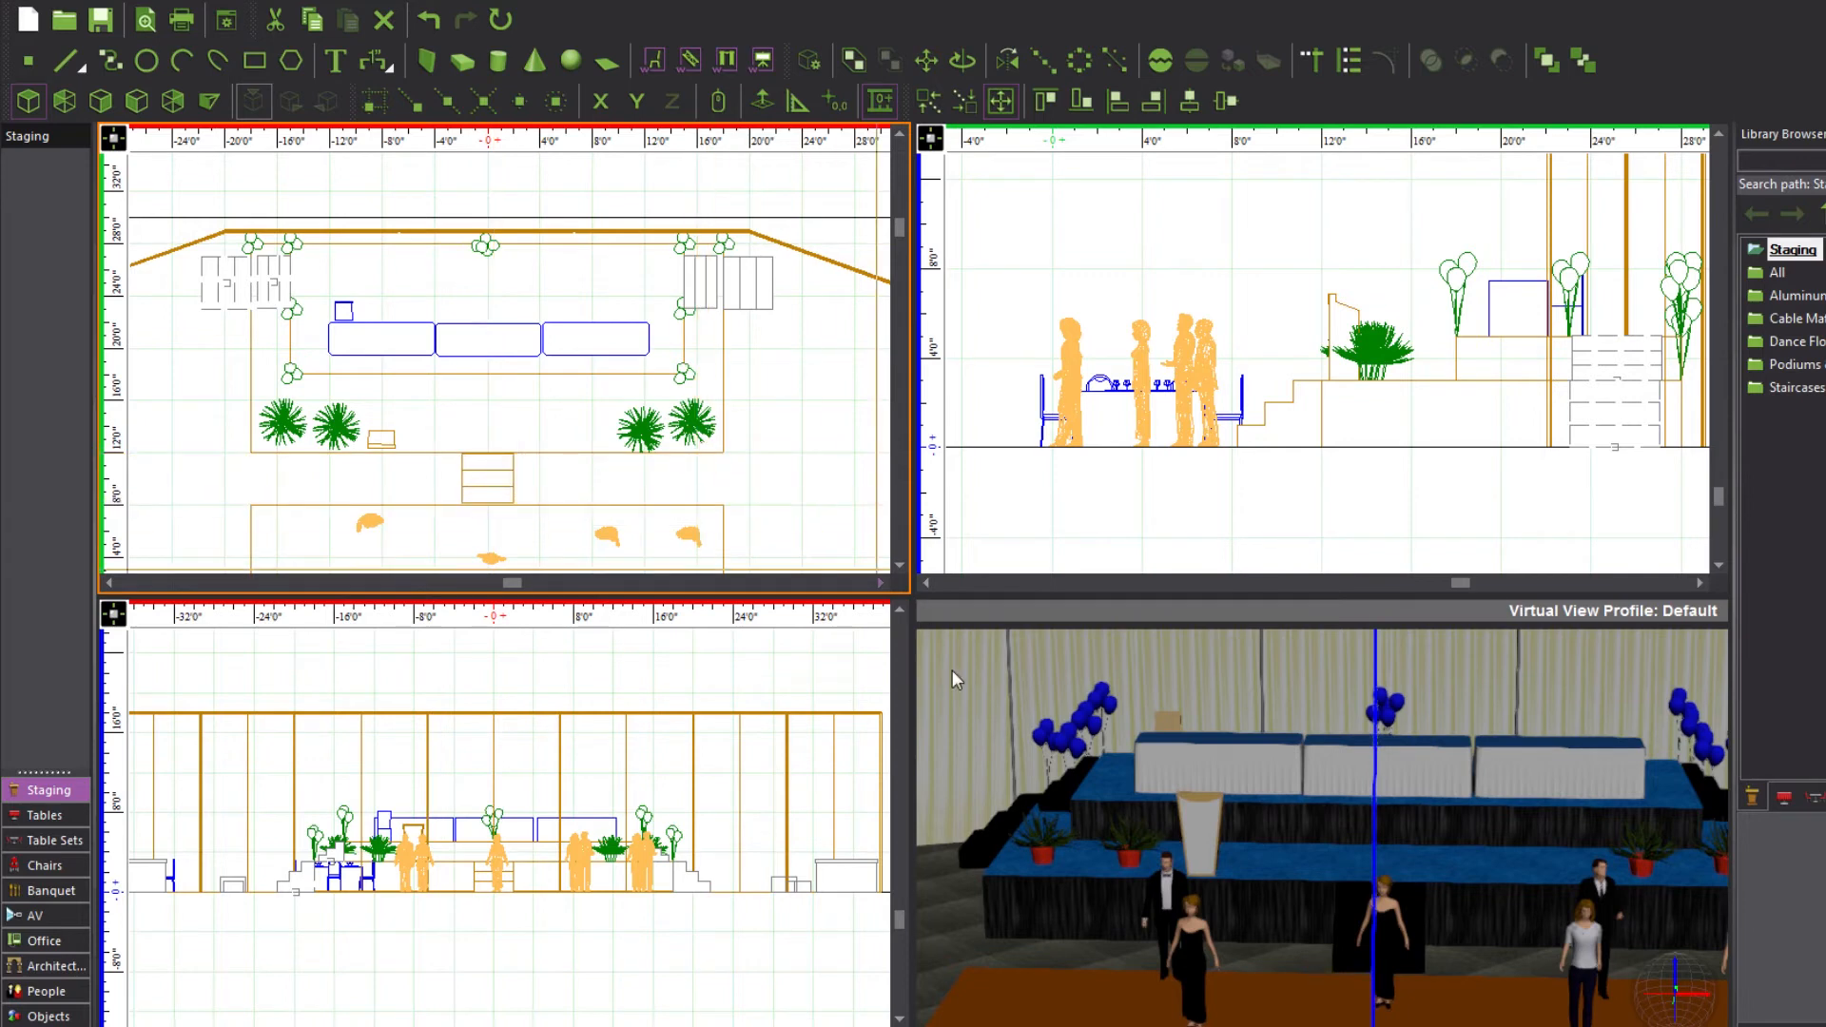
left_click_drag(1041, 865, 1176, 893)
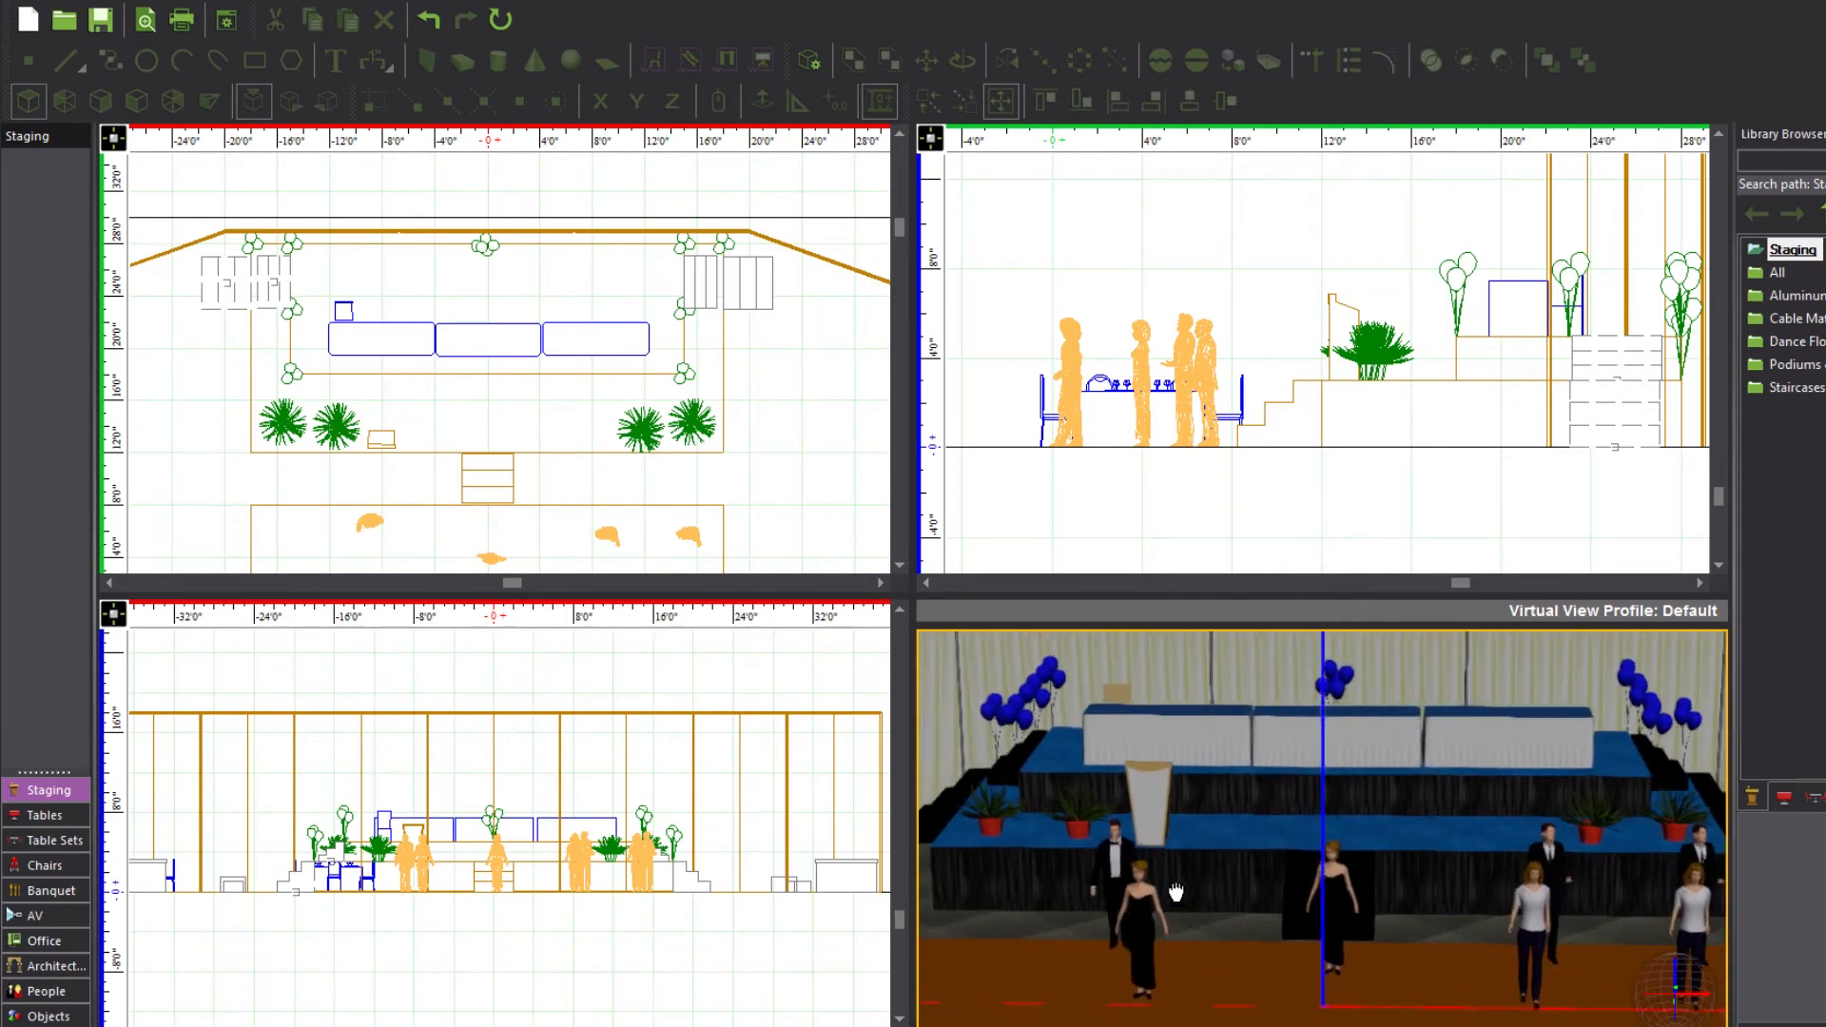
scroll(1168, 892, "down", 2)
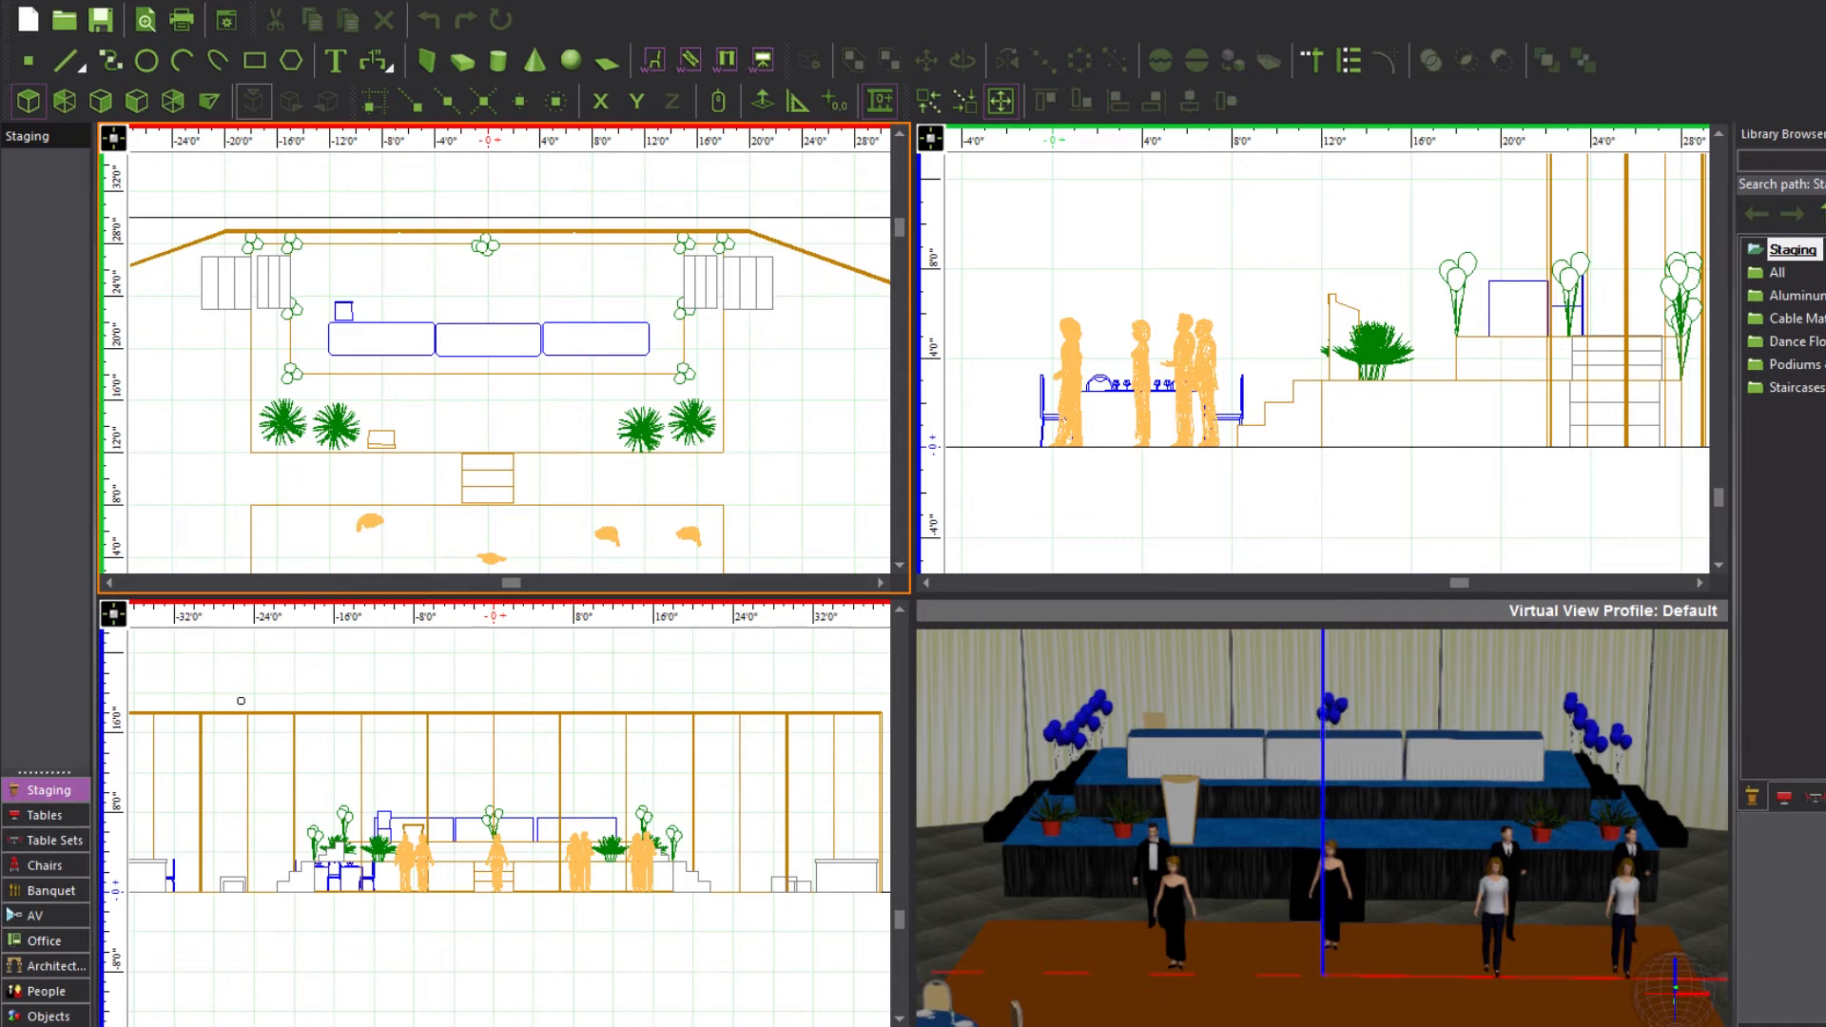
Clone the chair behind the head tables linearly in positive X with the X axis locked, 14 in the row at a 1'9" interval
scroll(483, 299, "up", 1)
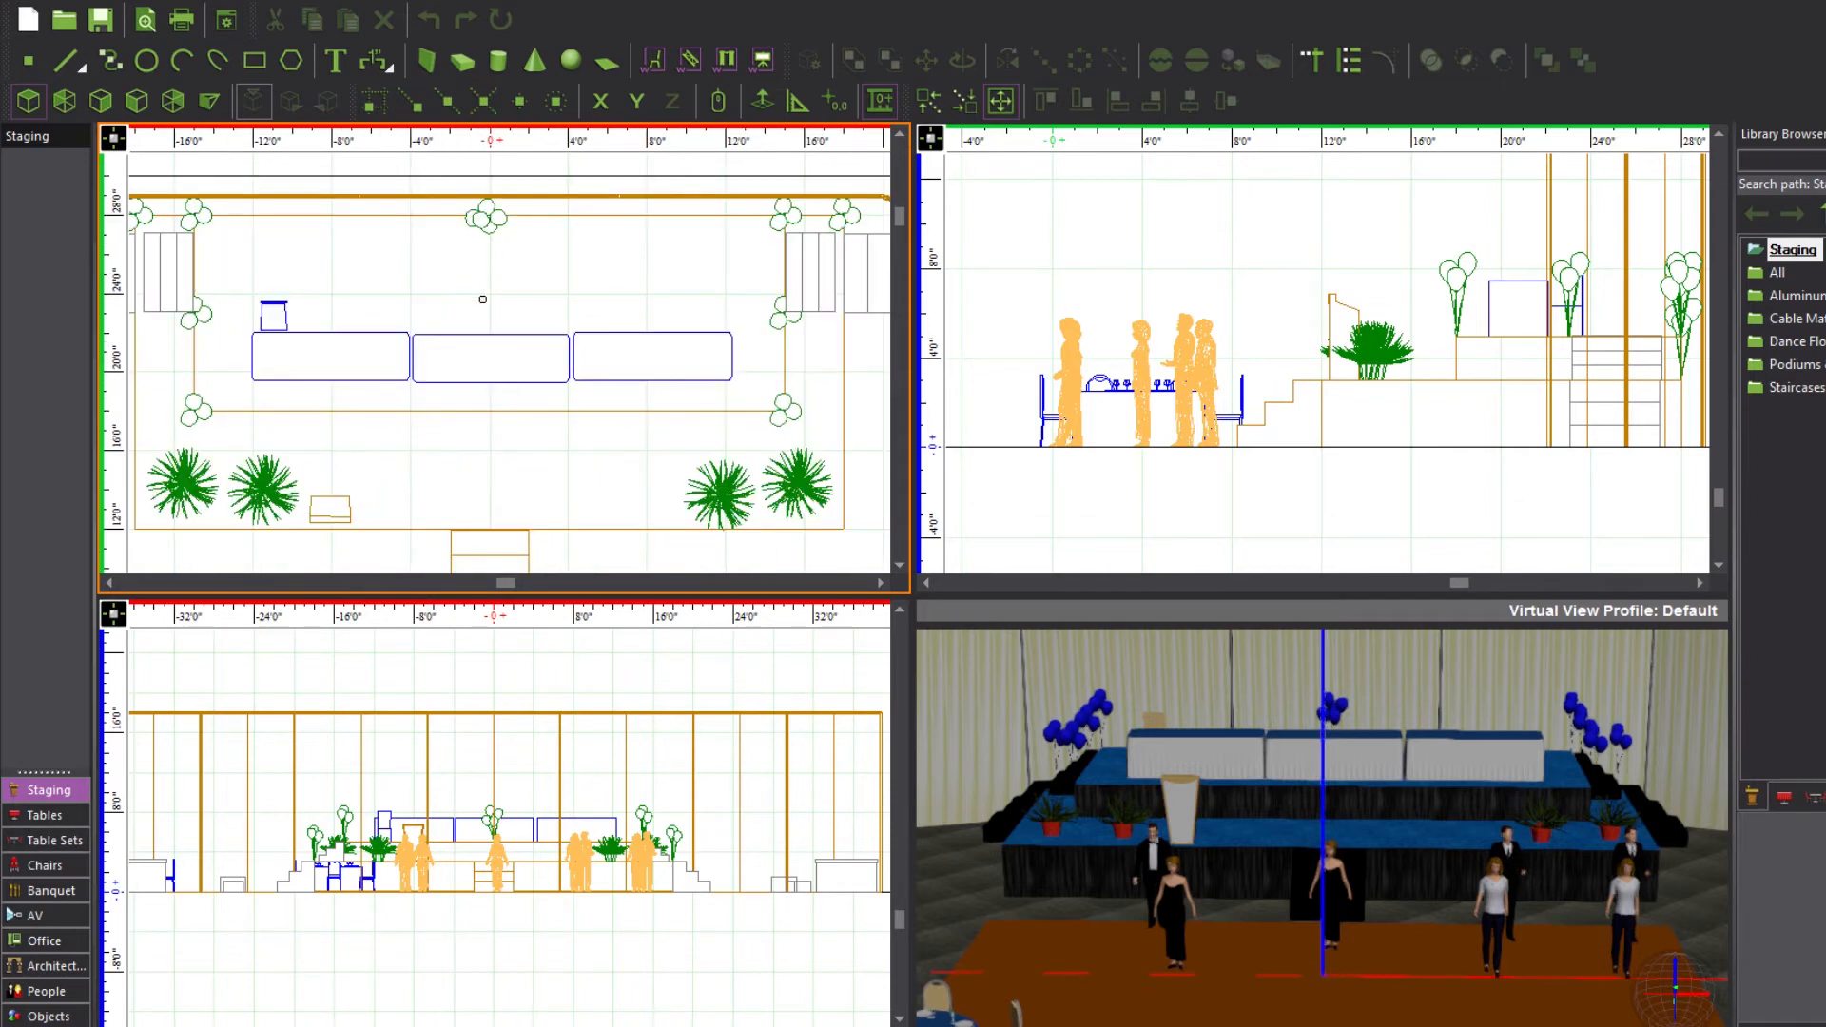
scroll(482, 298, "up", 1)
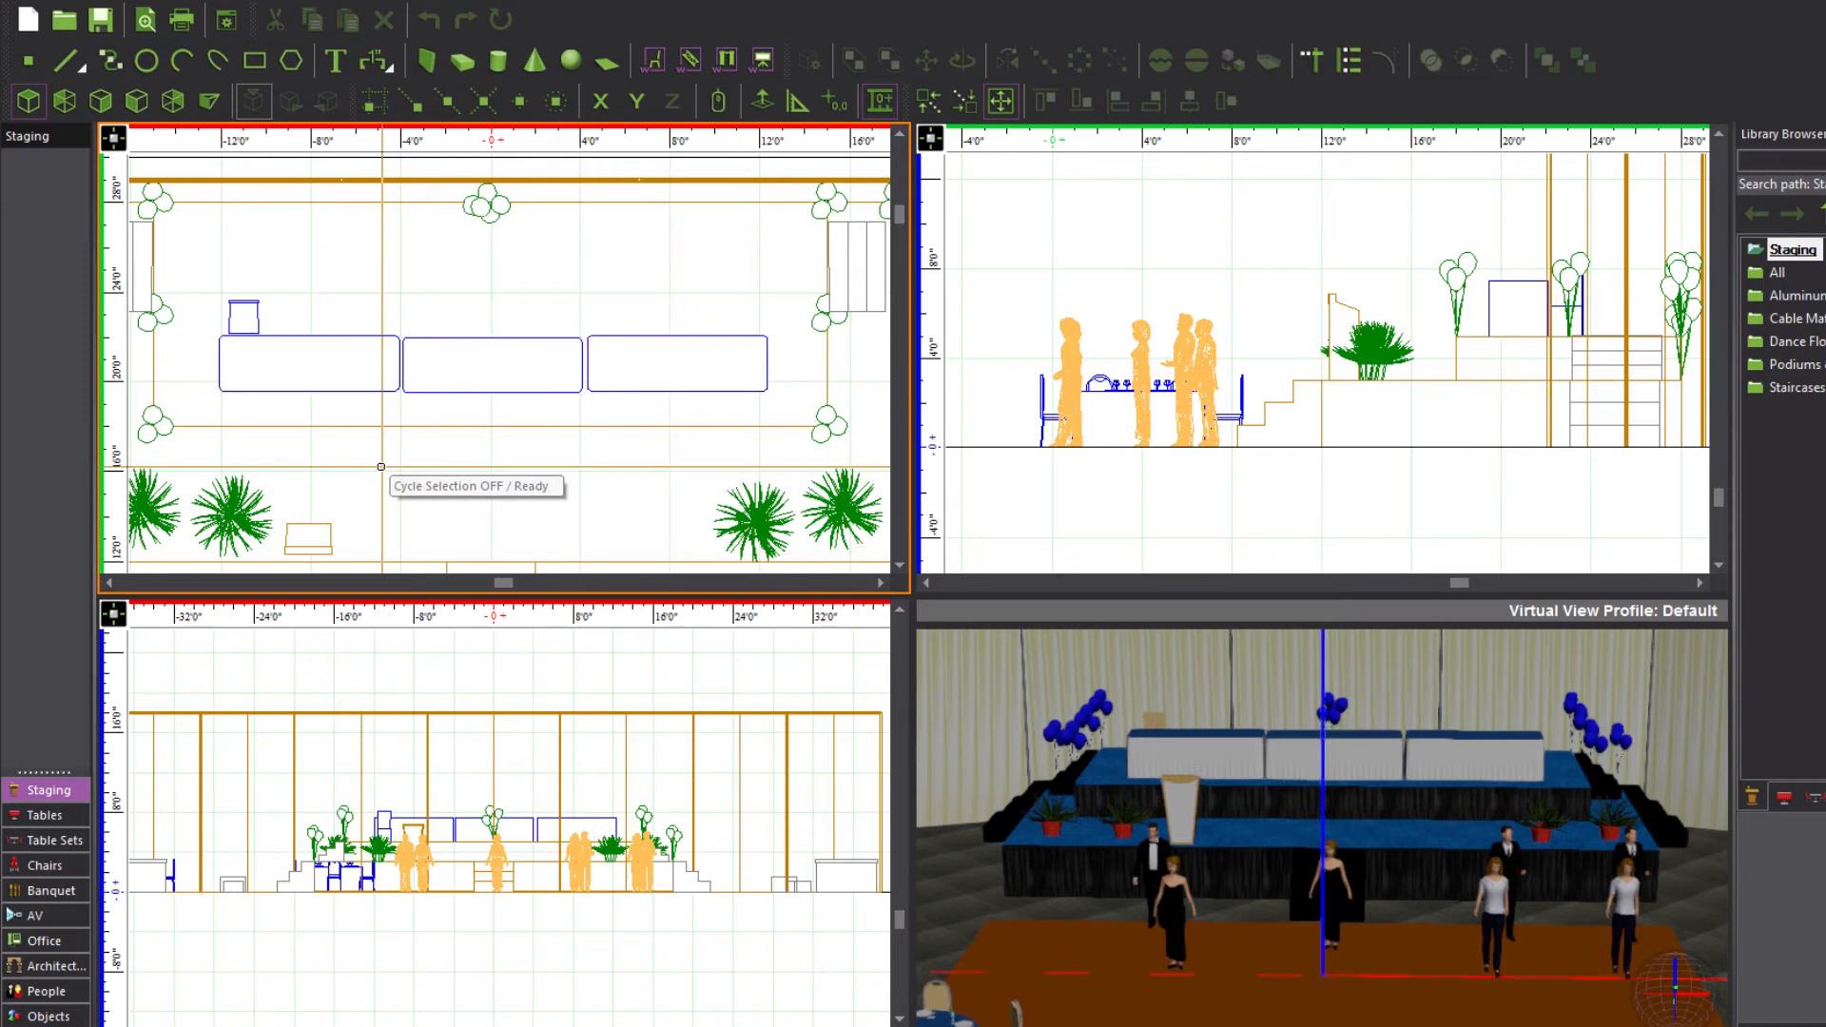
left_click(241, 301)
right_click(296, 296)
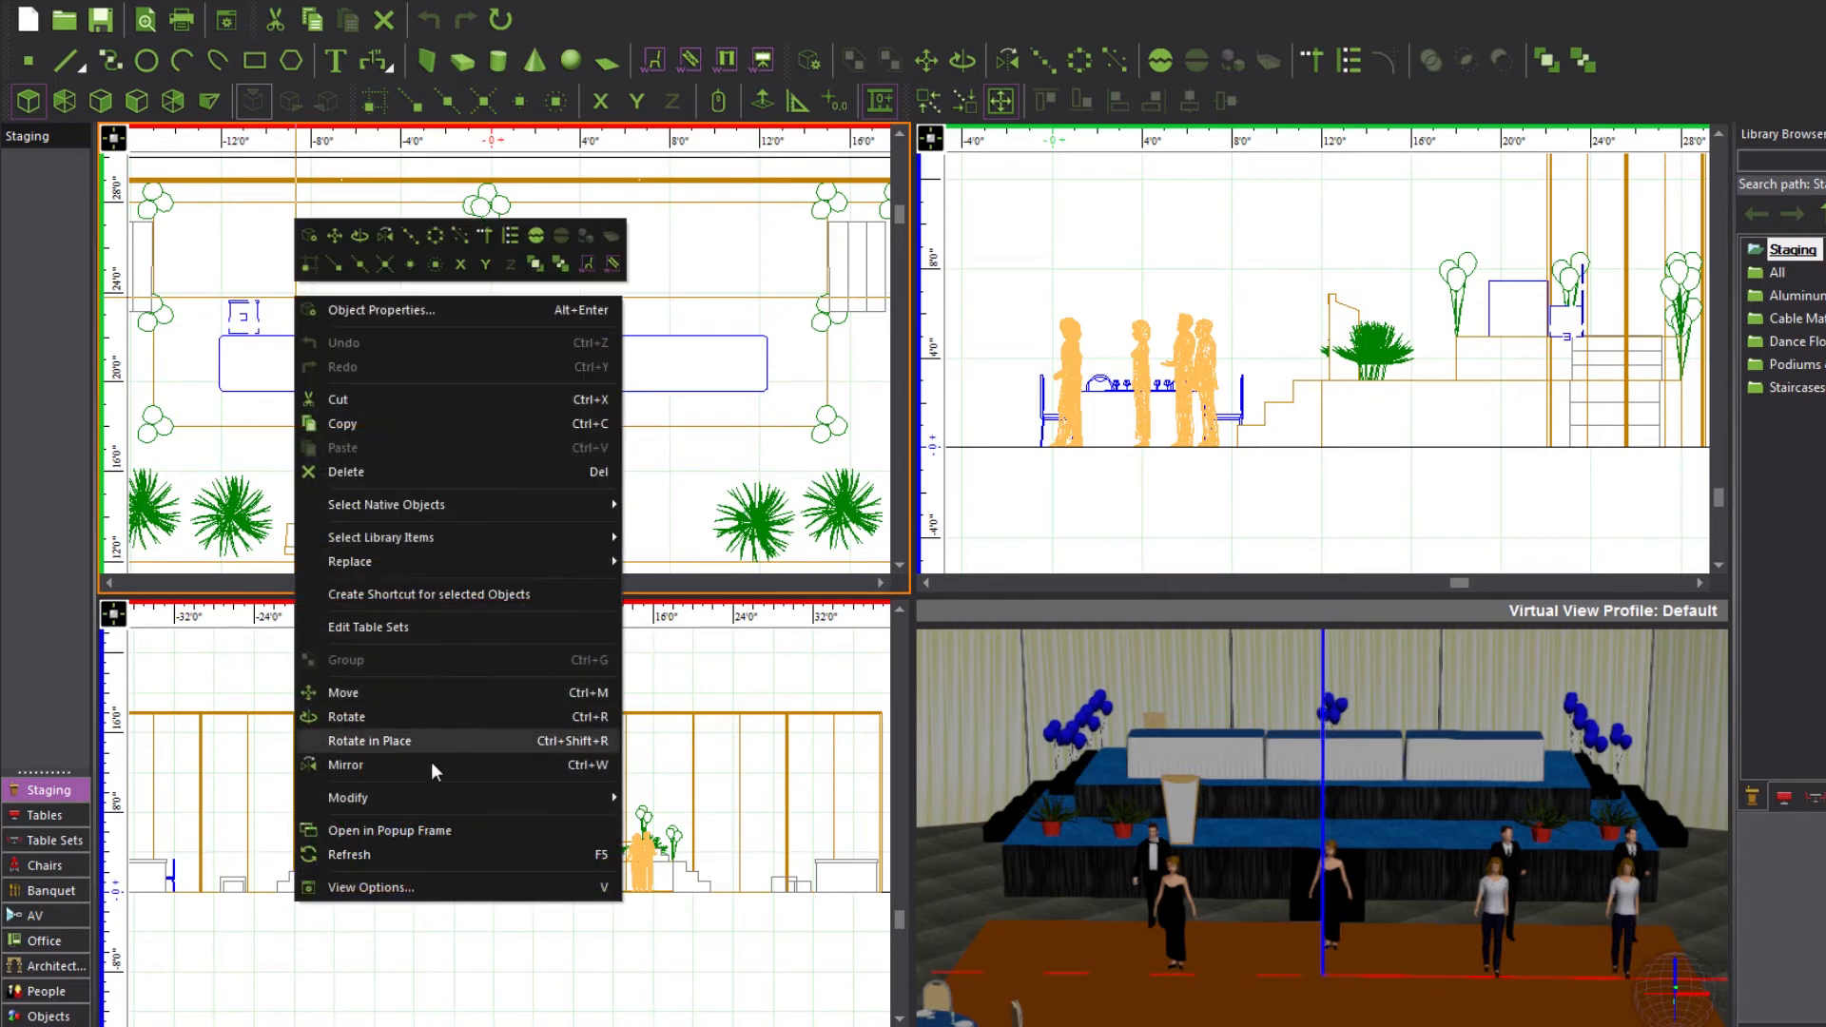
mouse_move(420, 793)
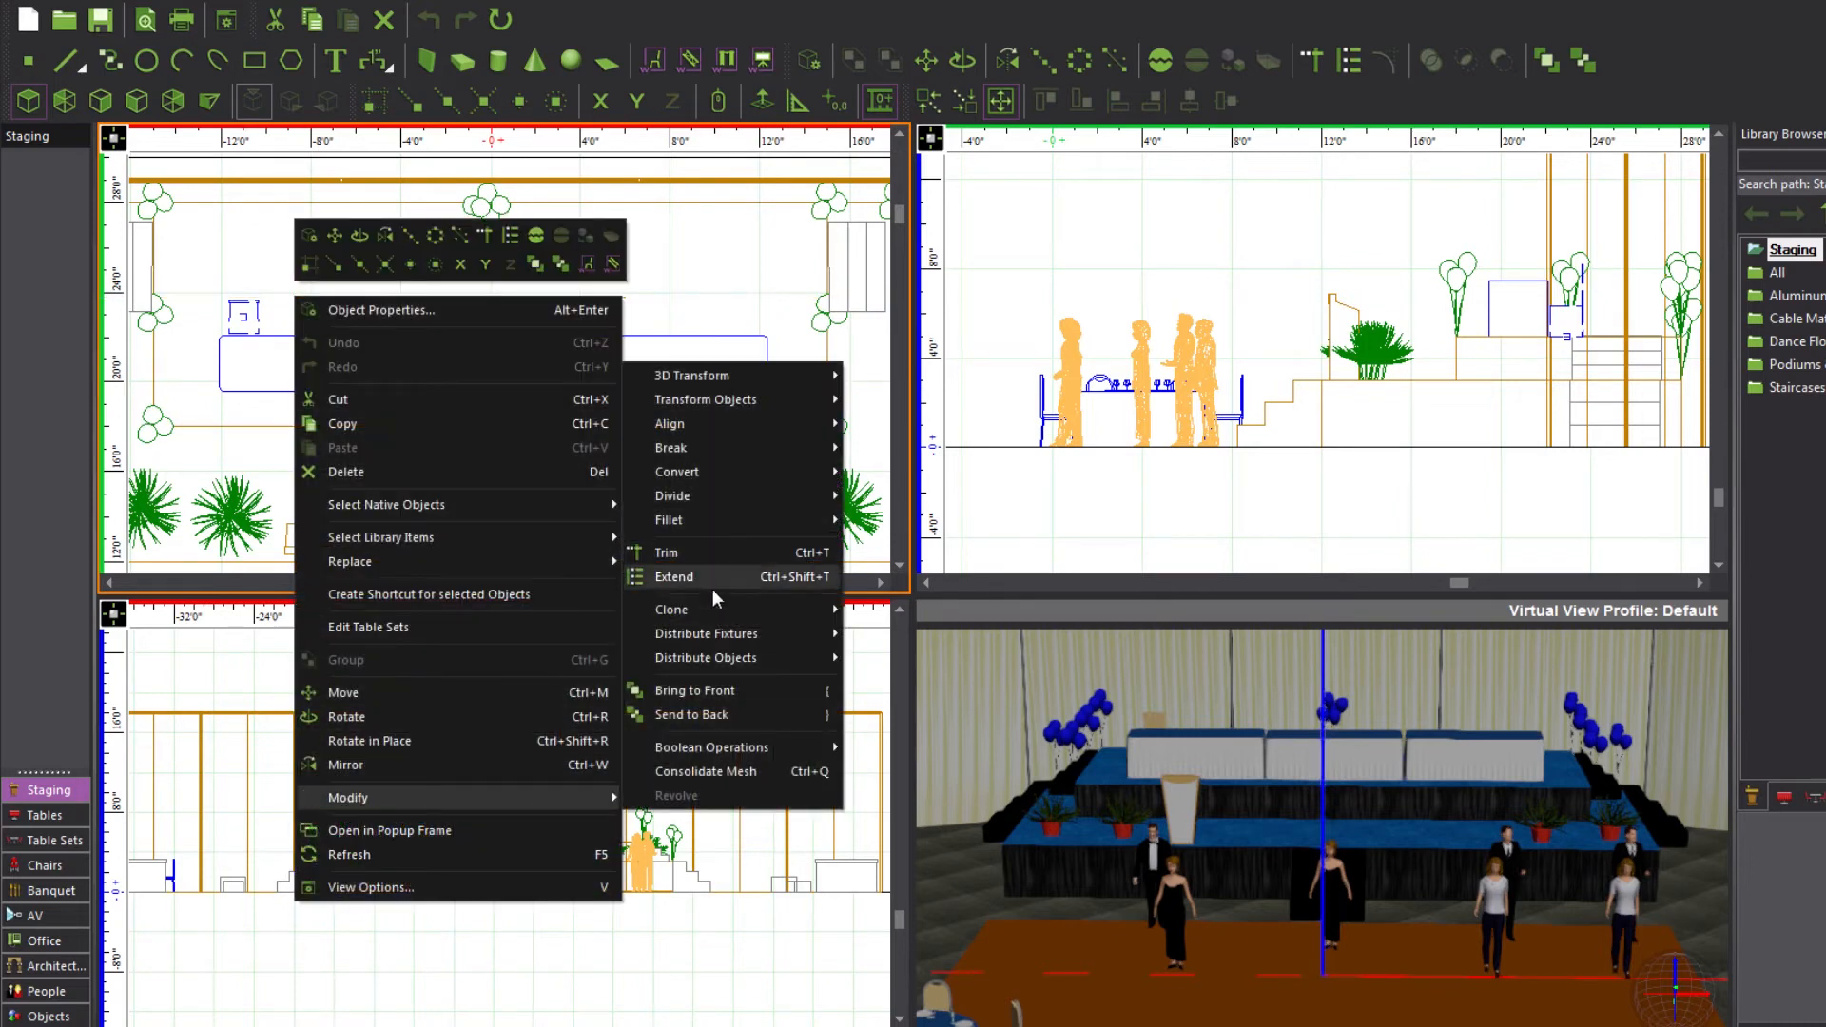
mouse_move(717, 607)
left_click(894, 645)
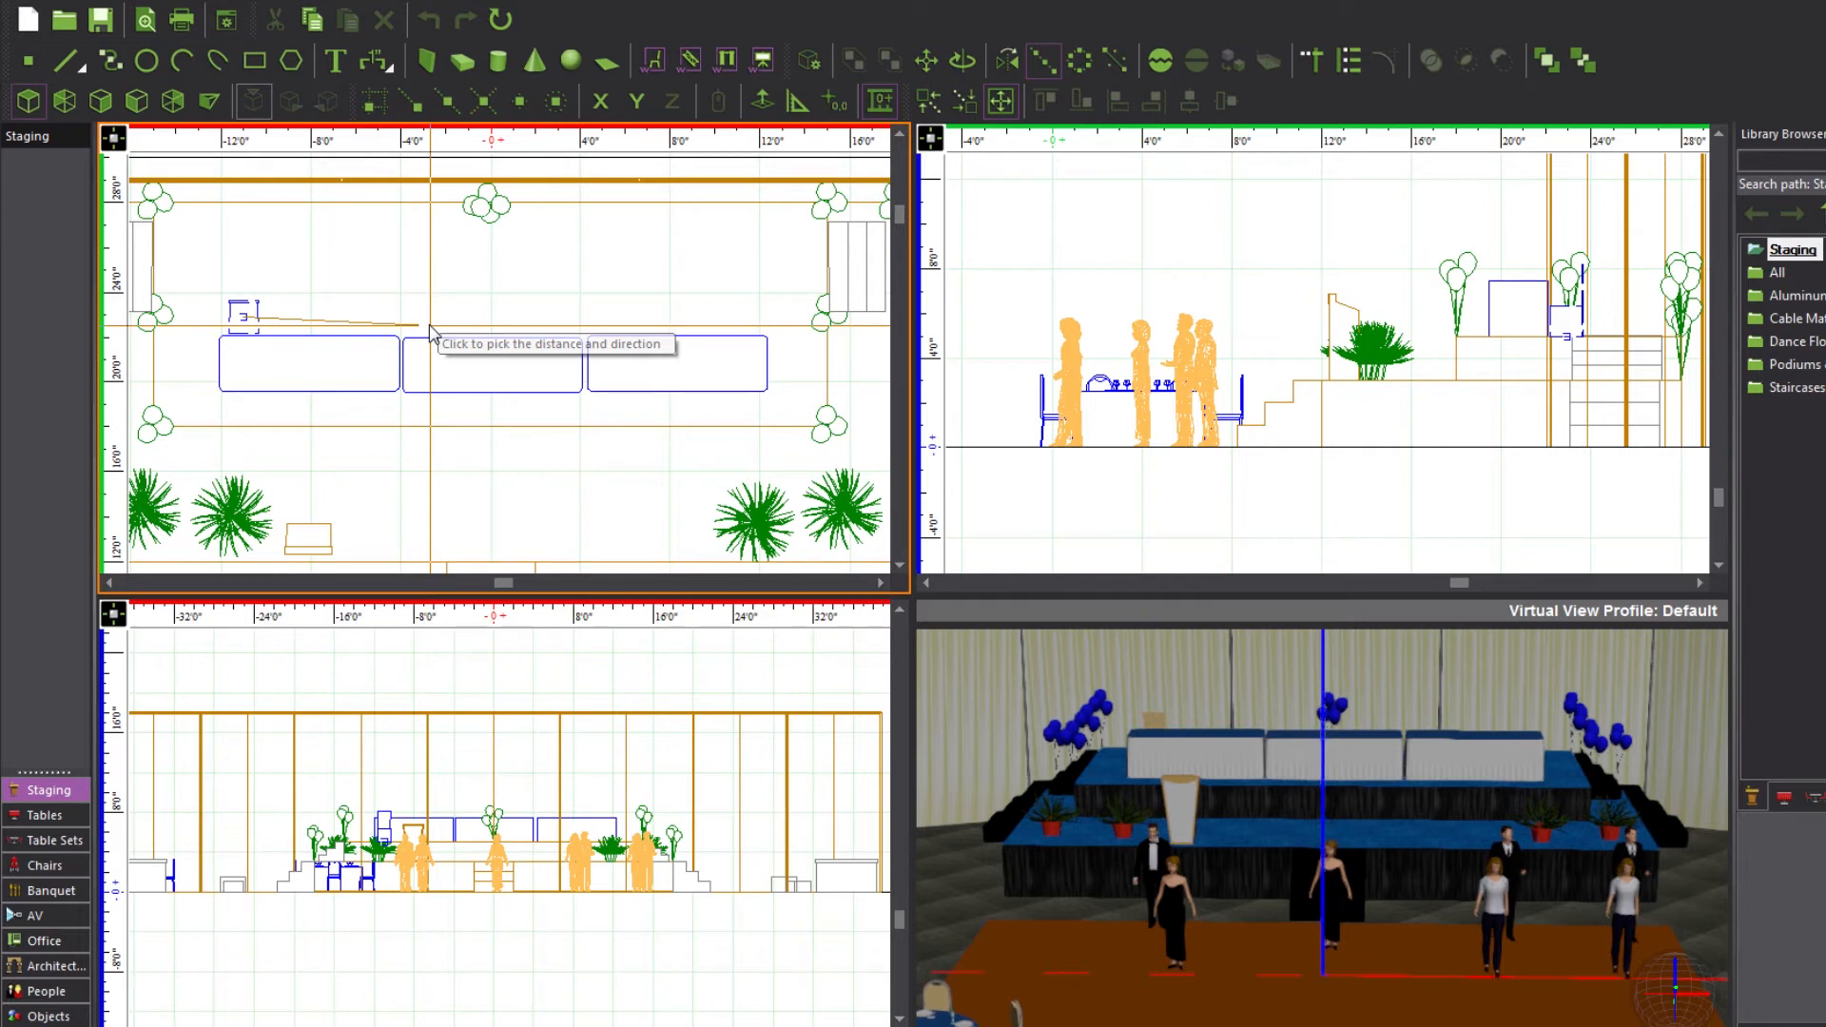
left_click(602, 106)
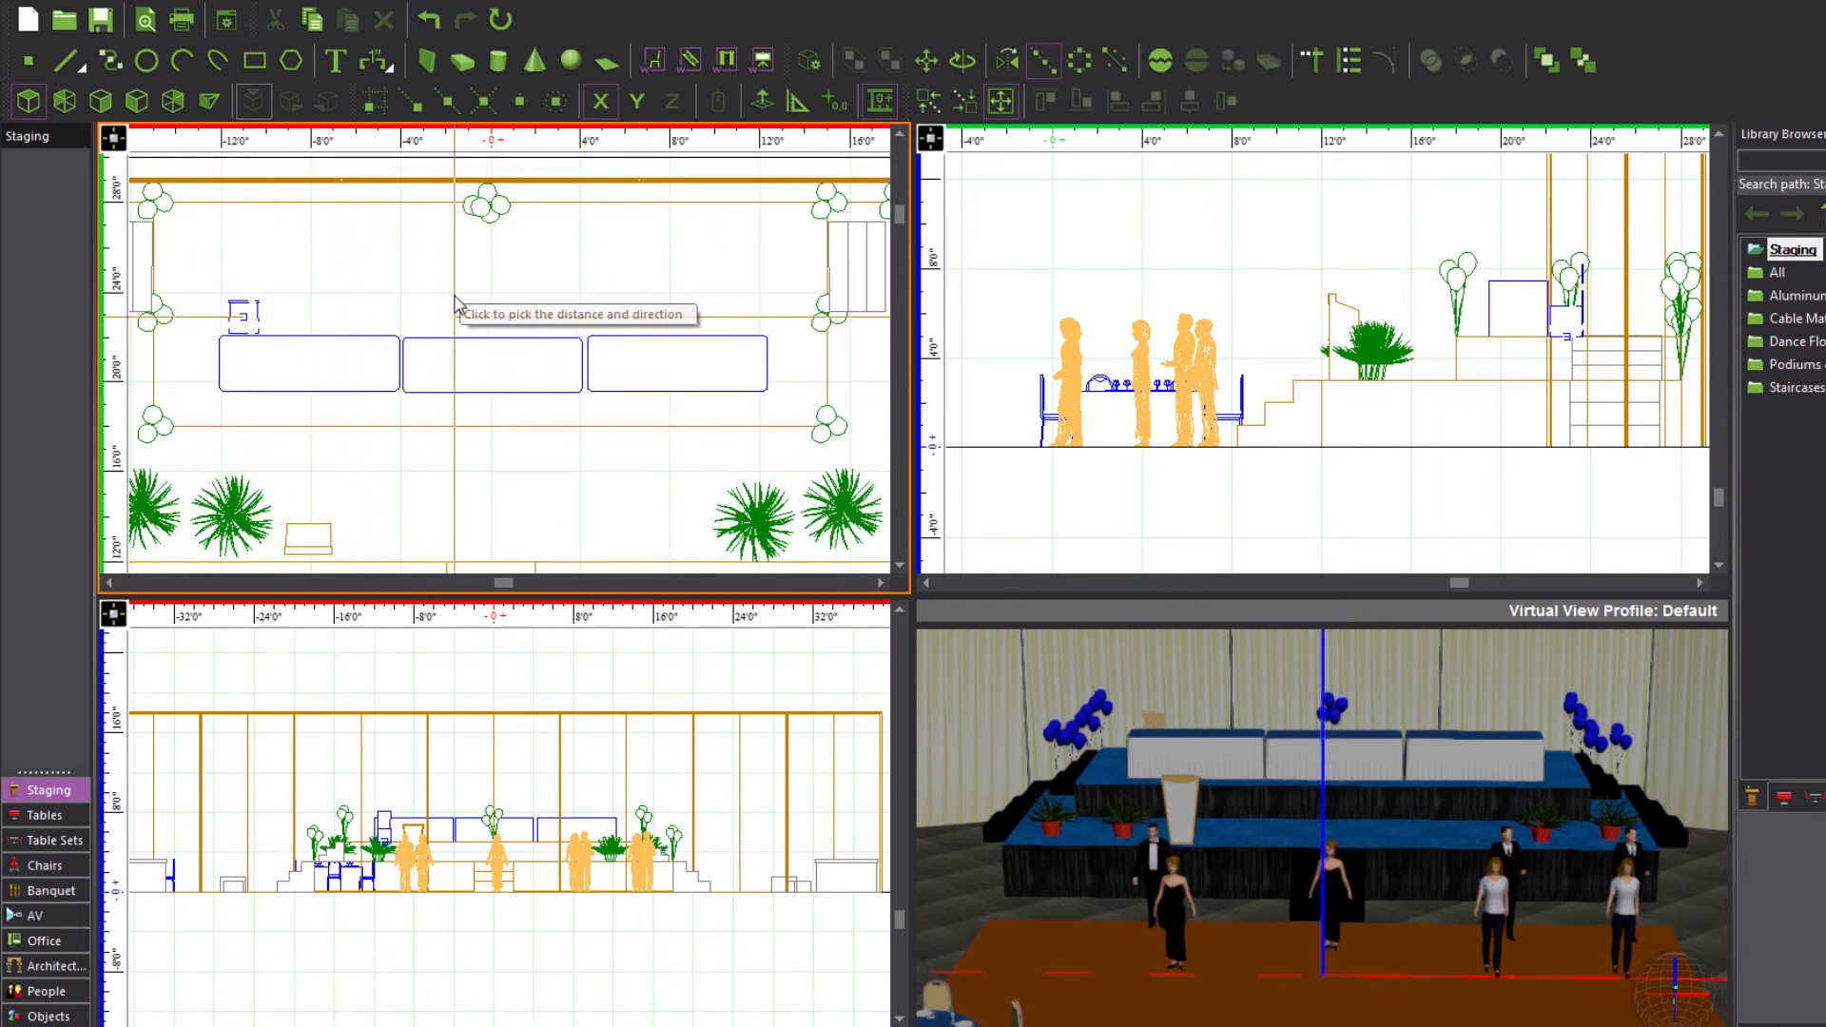
left_click(335, 321)
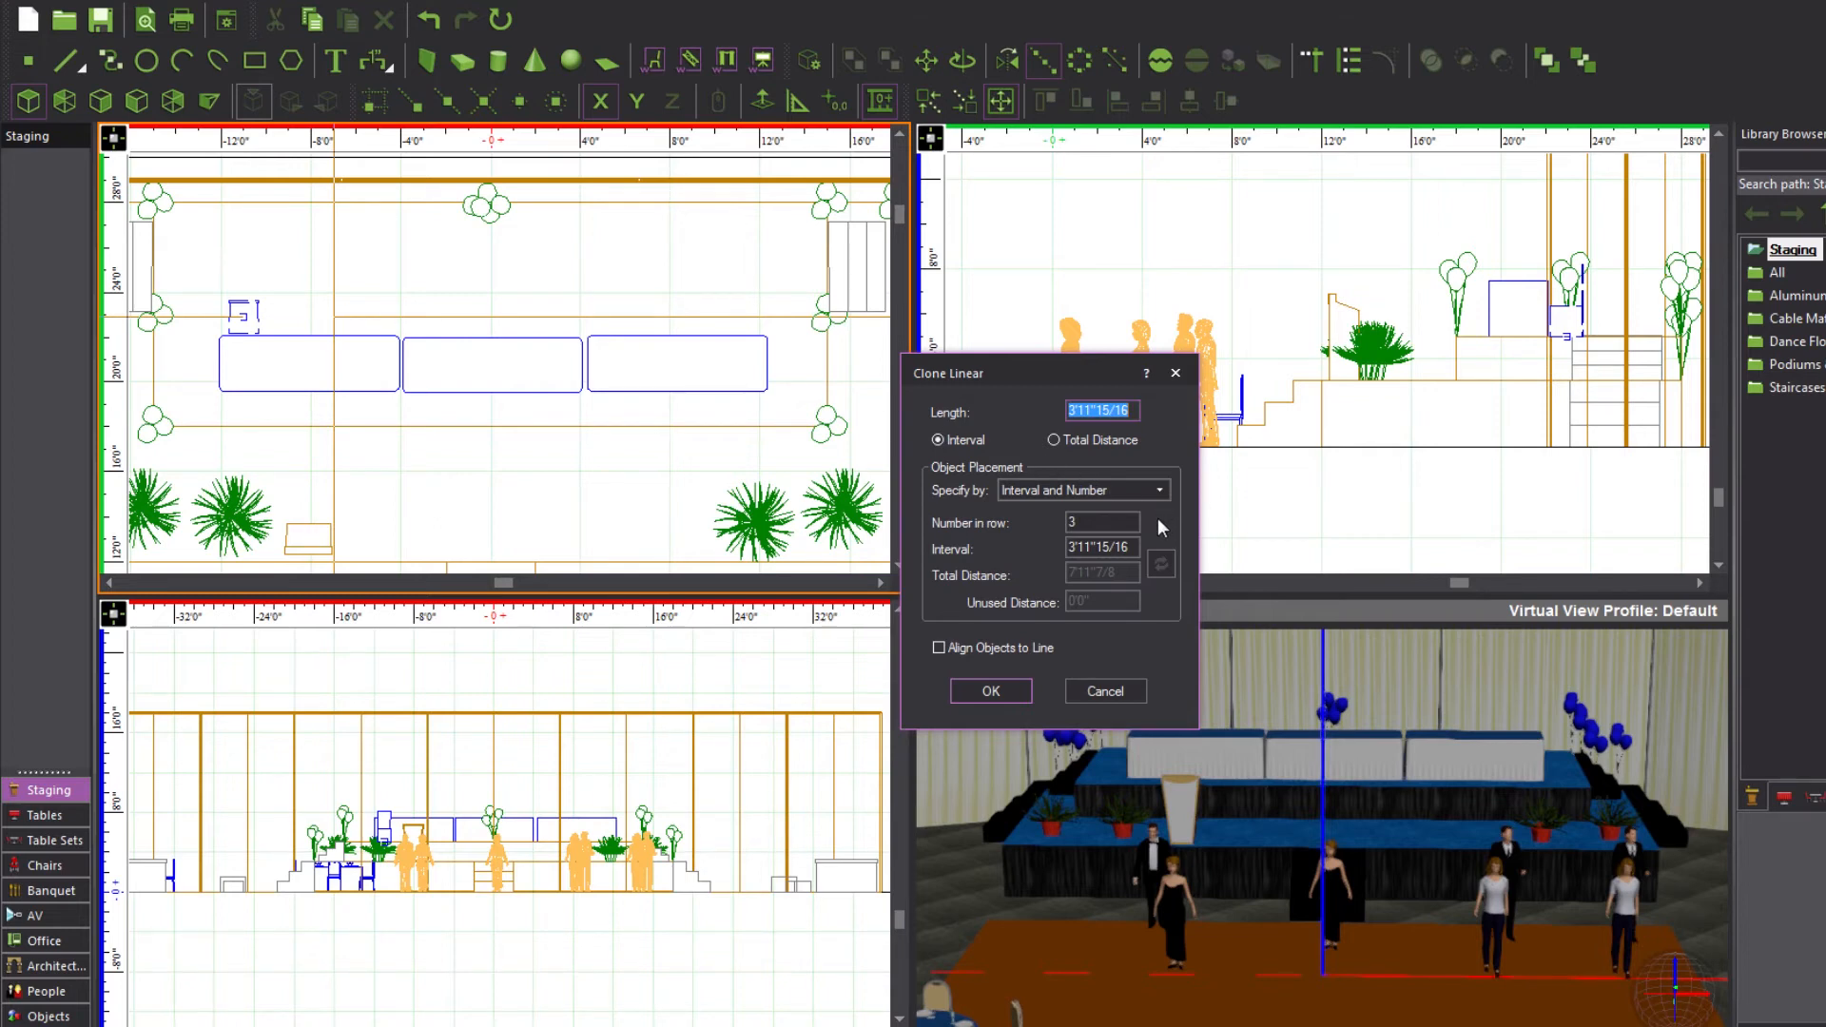
double_click(1129, 524)
type("14")
key("Tab")
type("1")
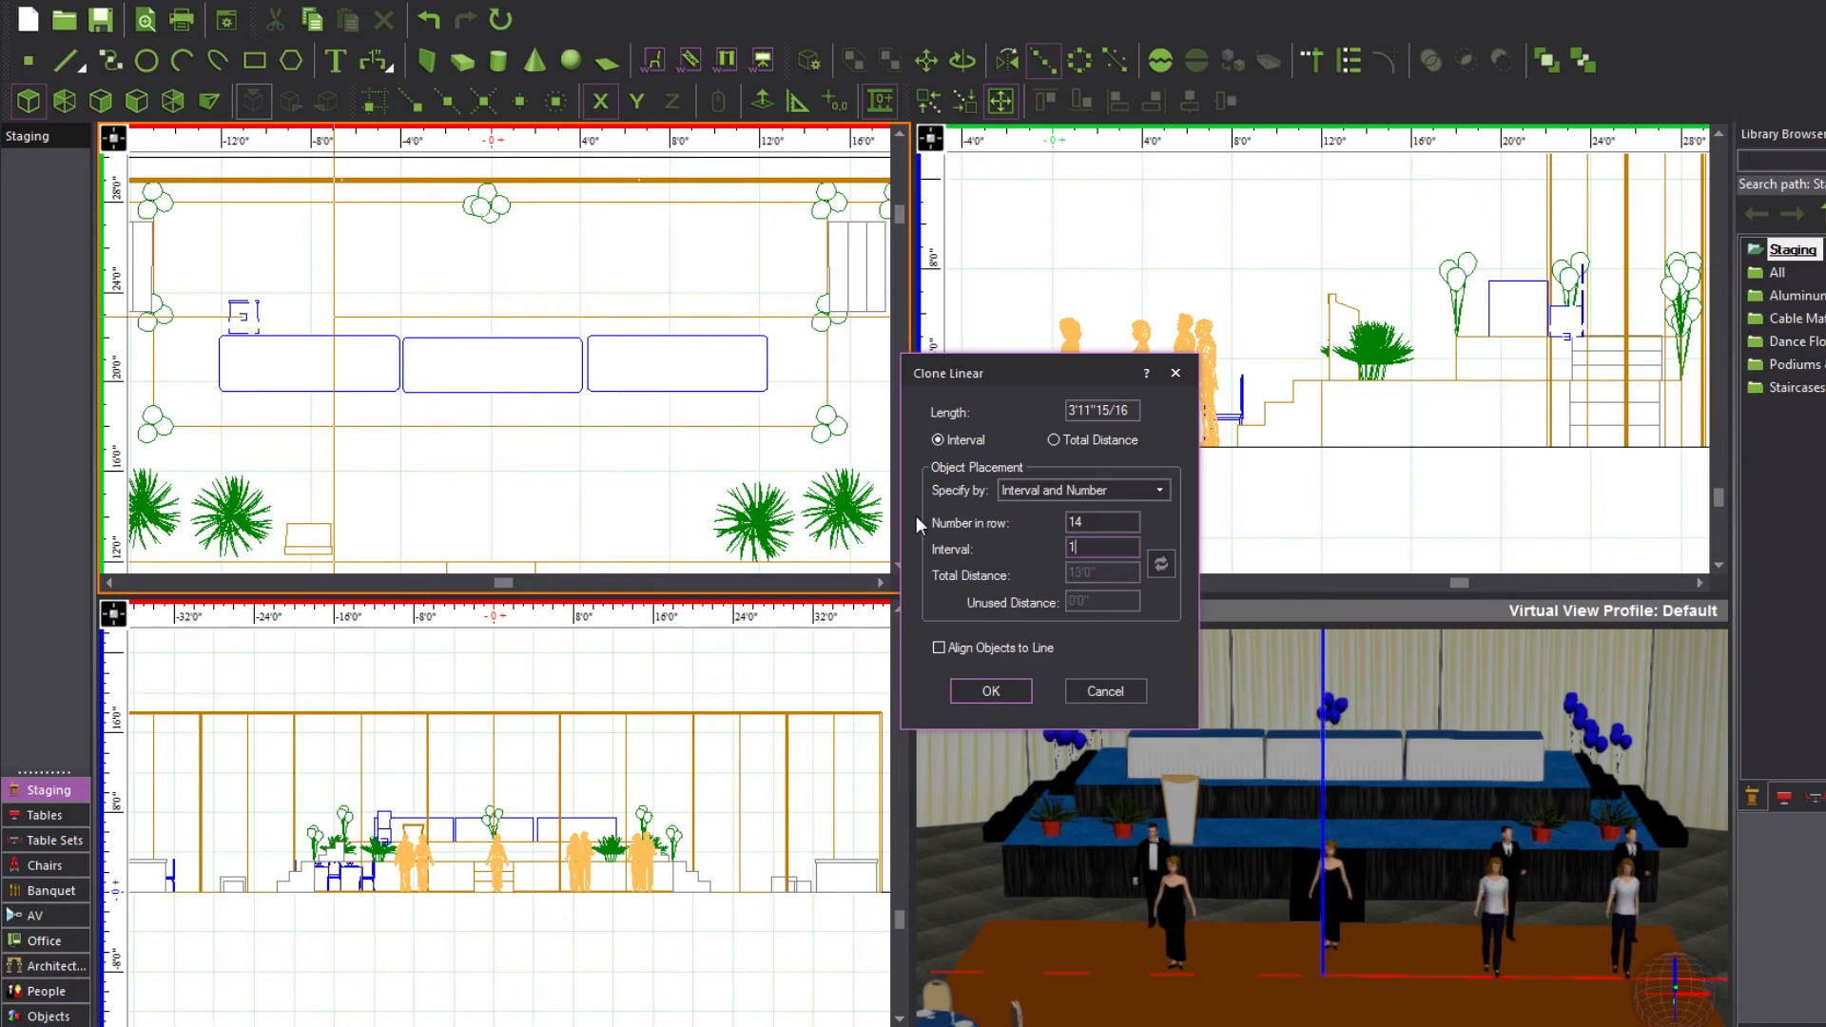
type("'9\"")
left_click(982, 688)
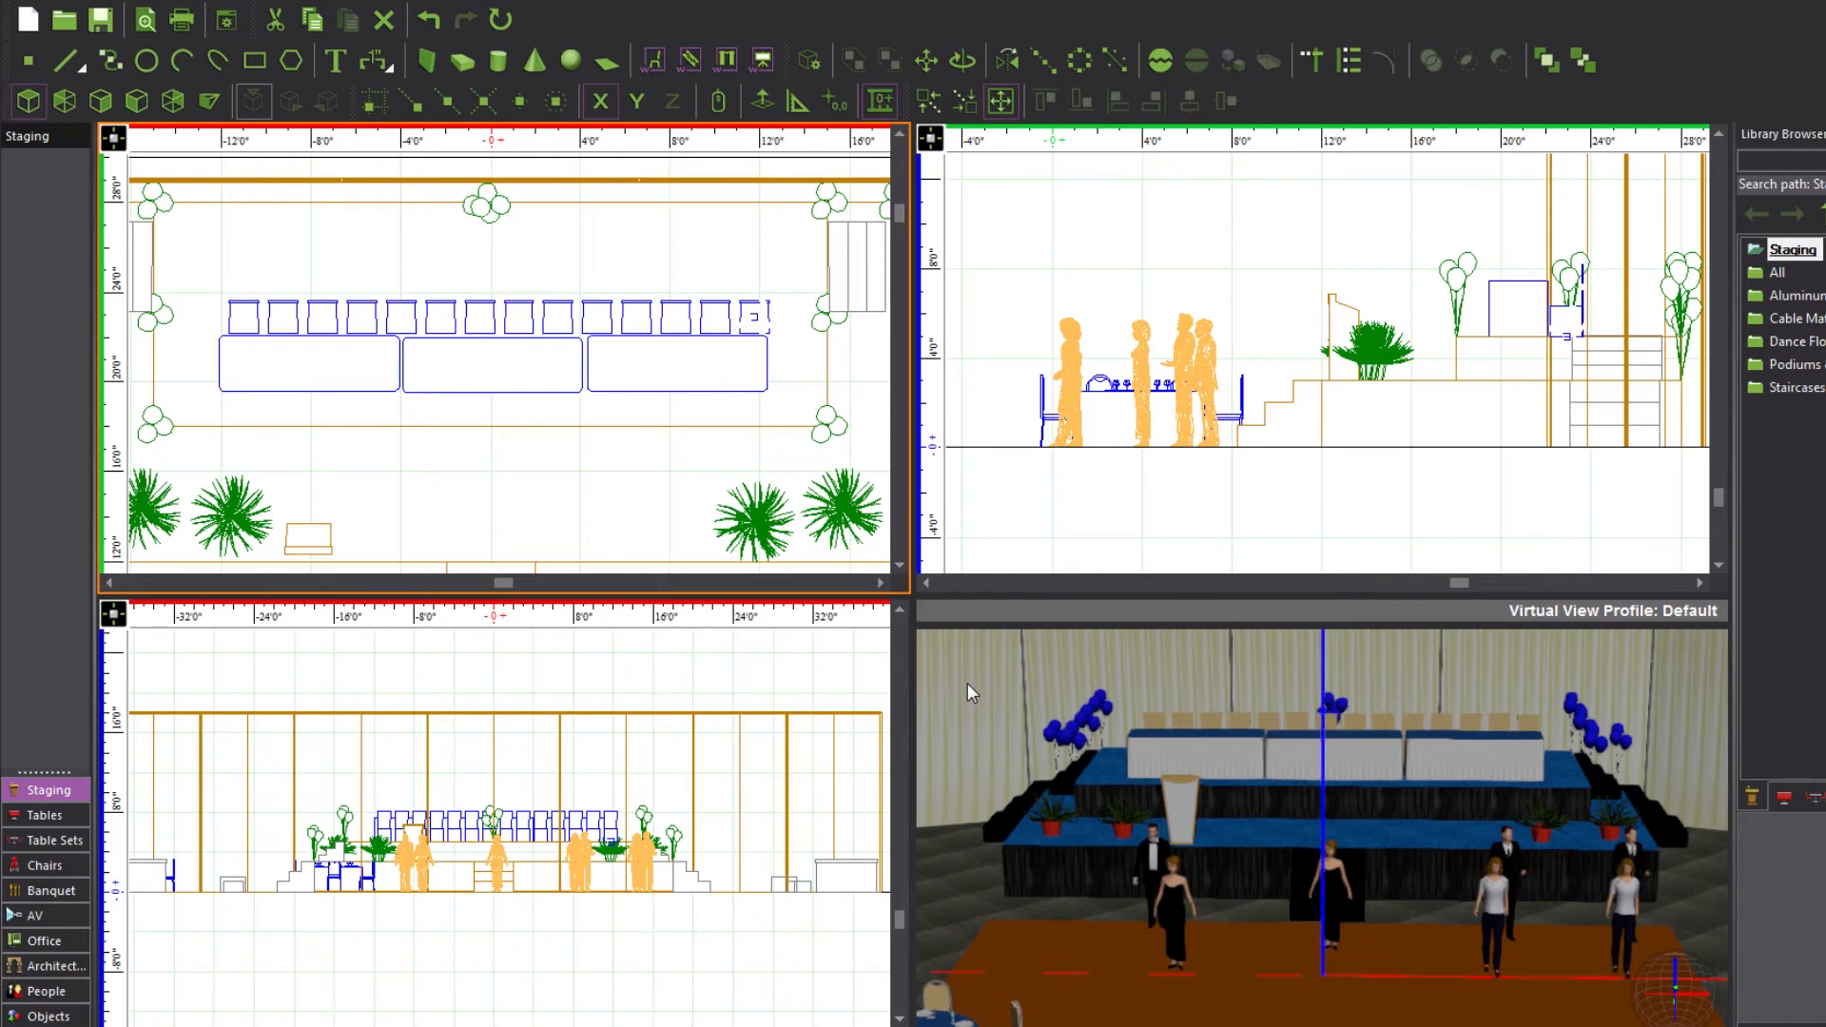
Shift the whole row of cloned chairs slightly toward negative X to center it behind the head tables, and release the X axis lock
key("ctrl+z")
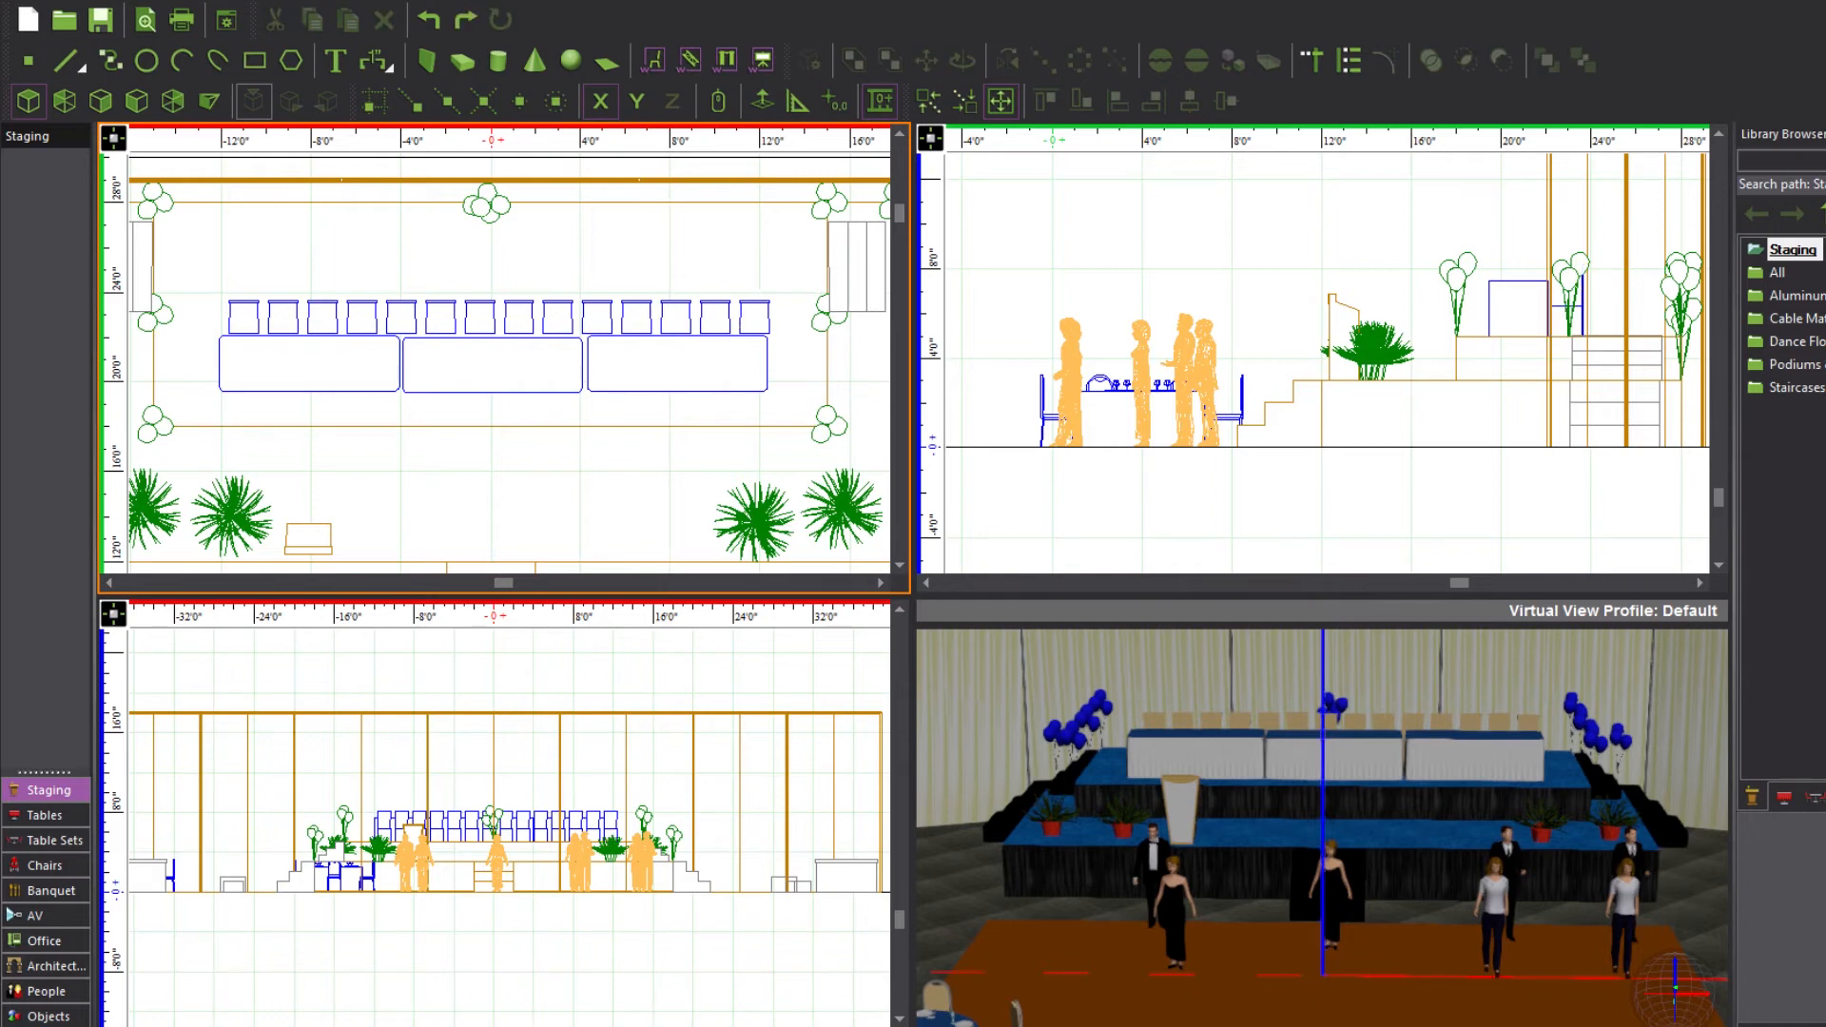
left_click_drag(767, 272, 237, 306)
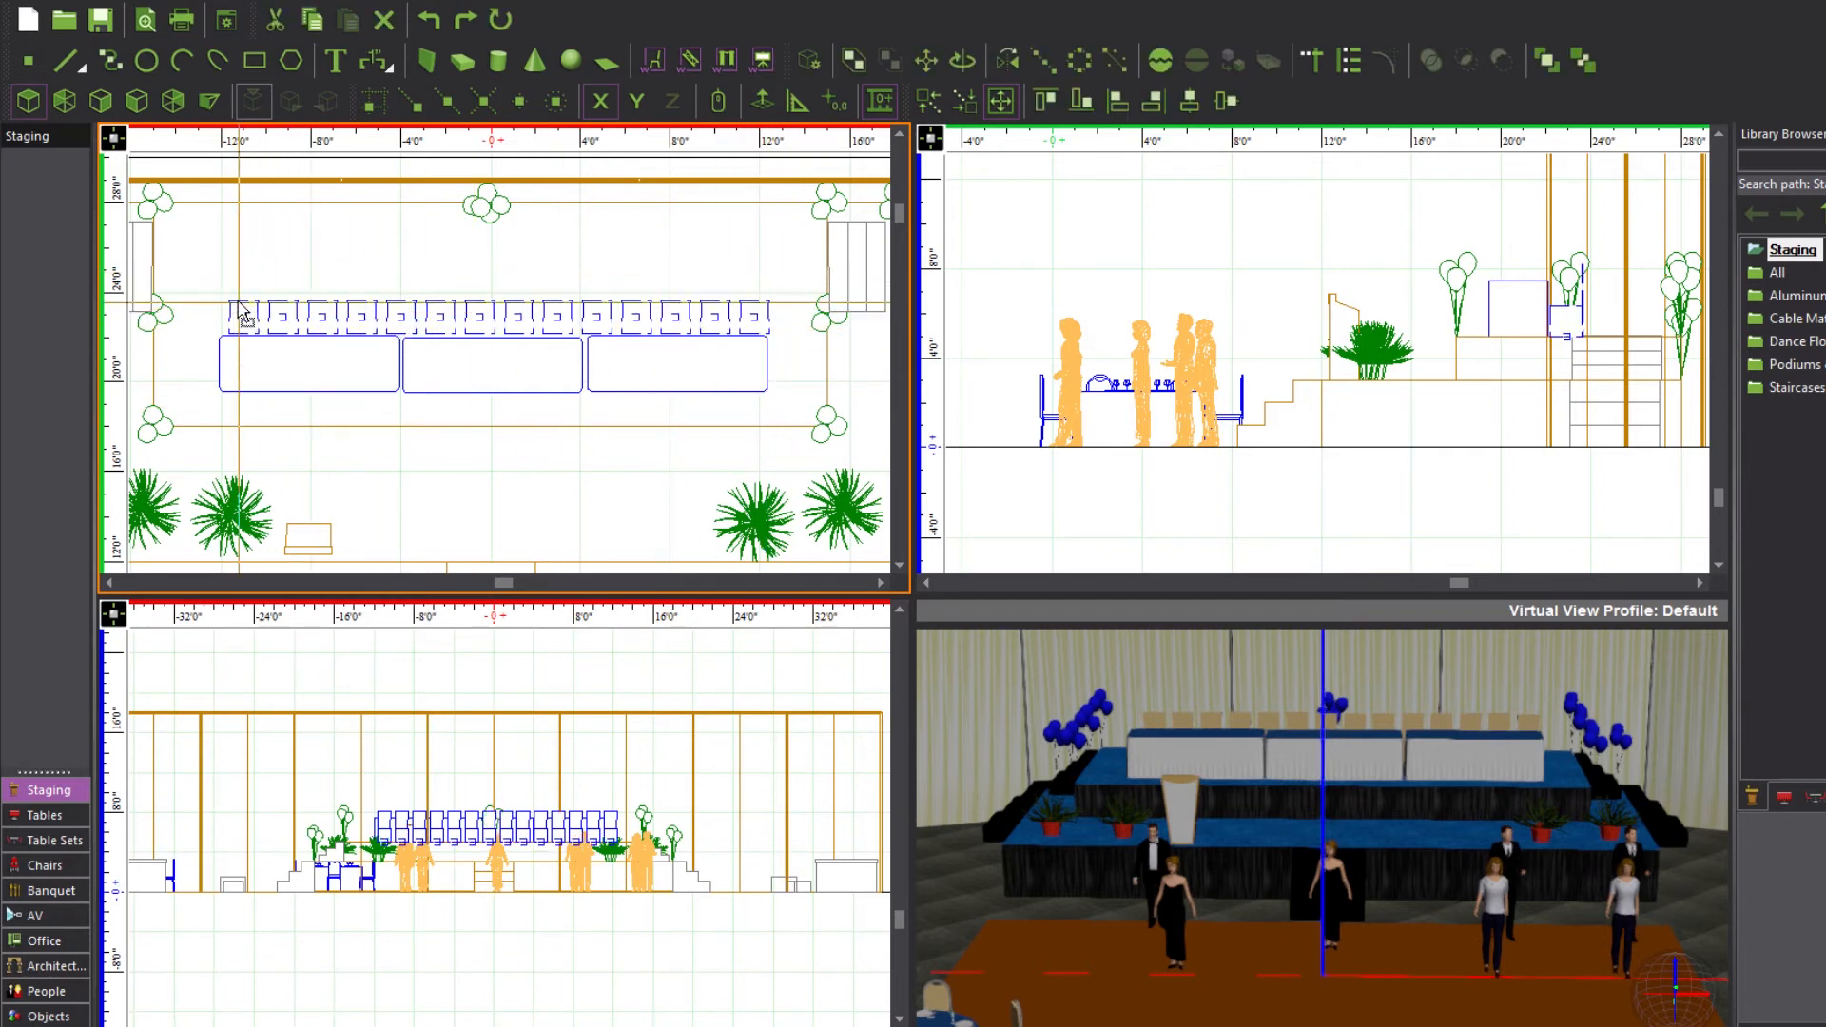
left_click_drag(239, 304, 233, 302)
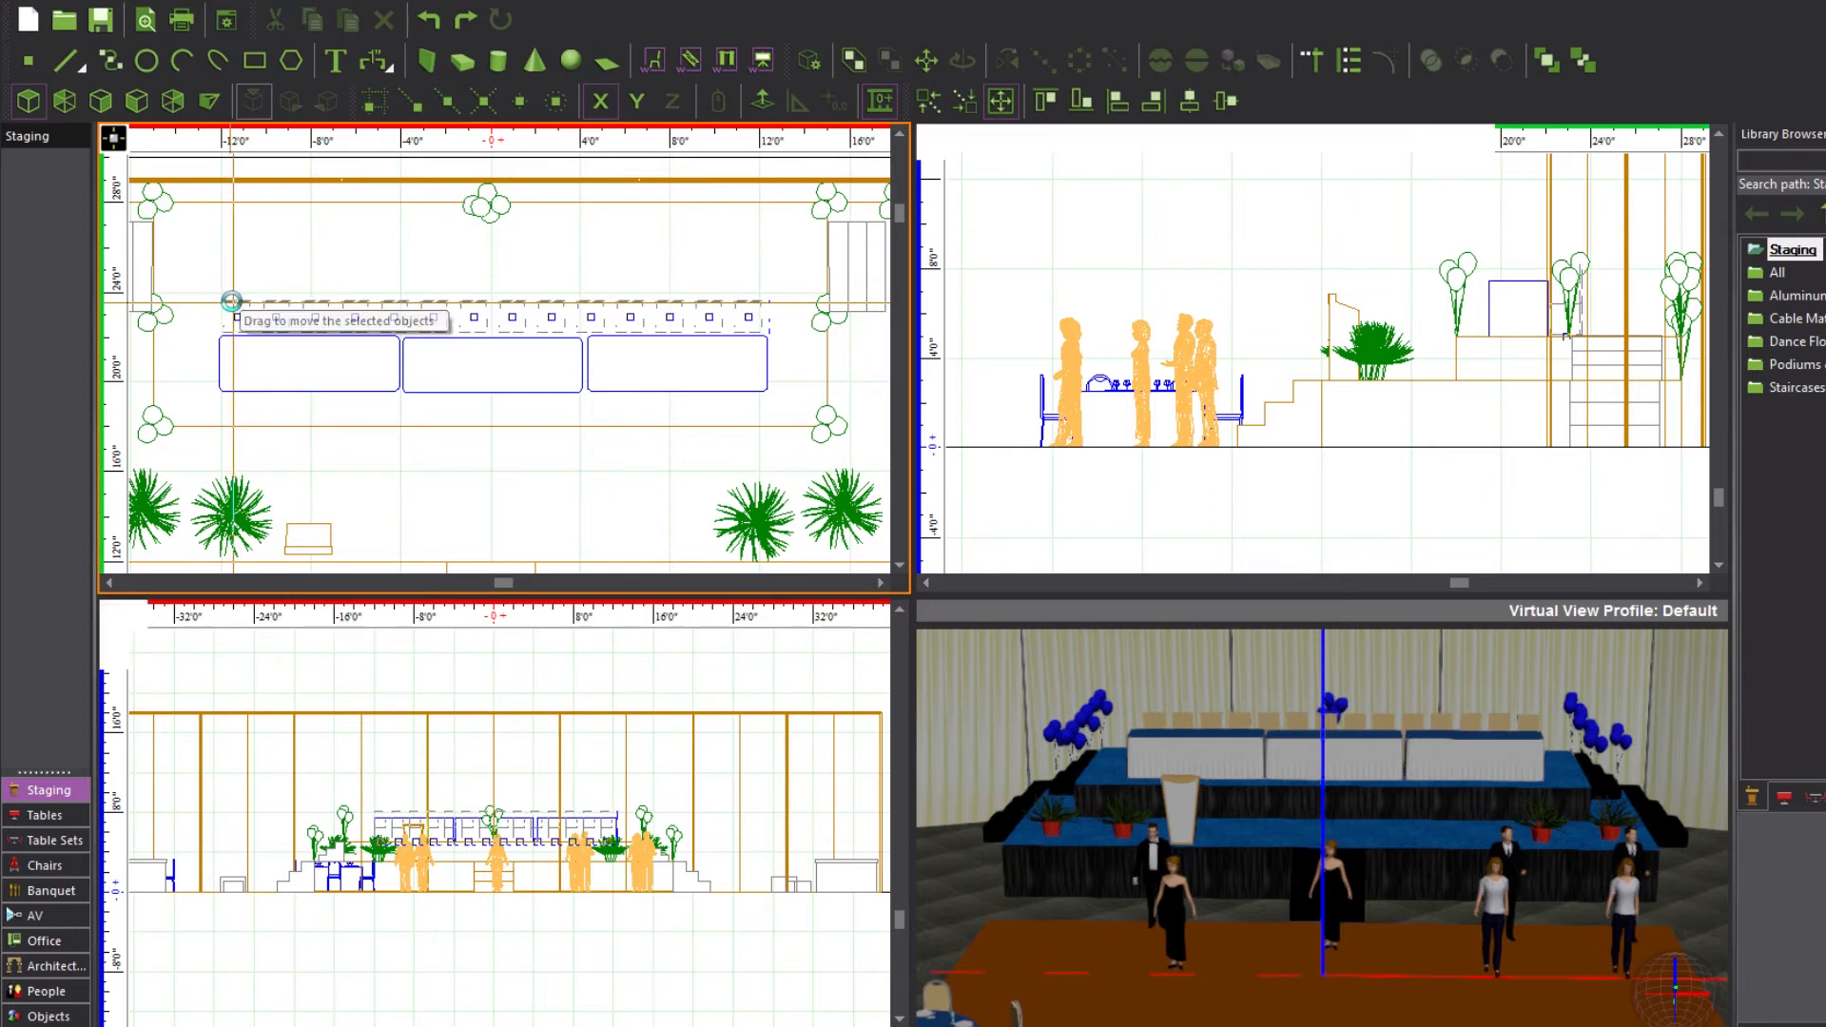
left_click(480, 269)
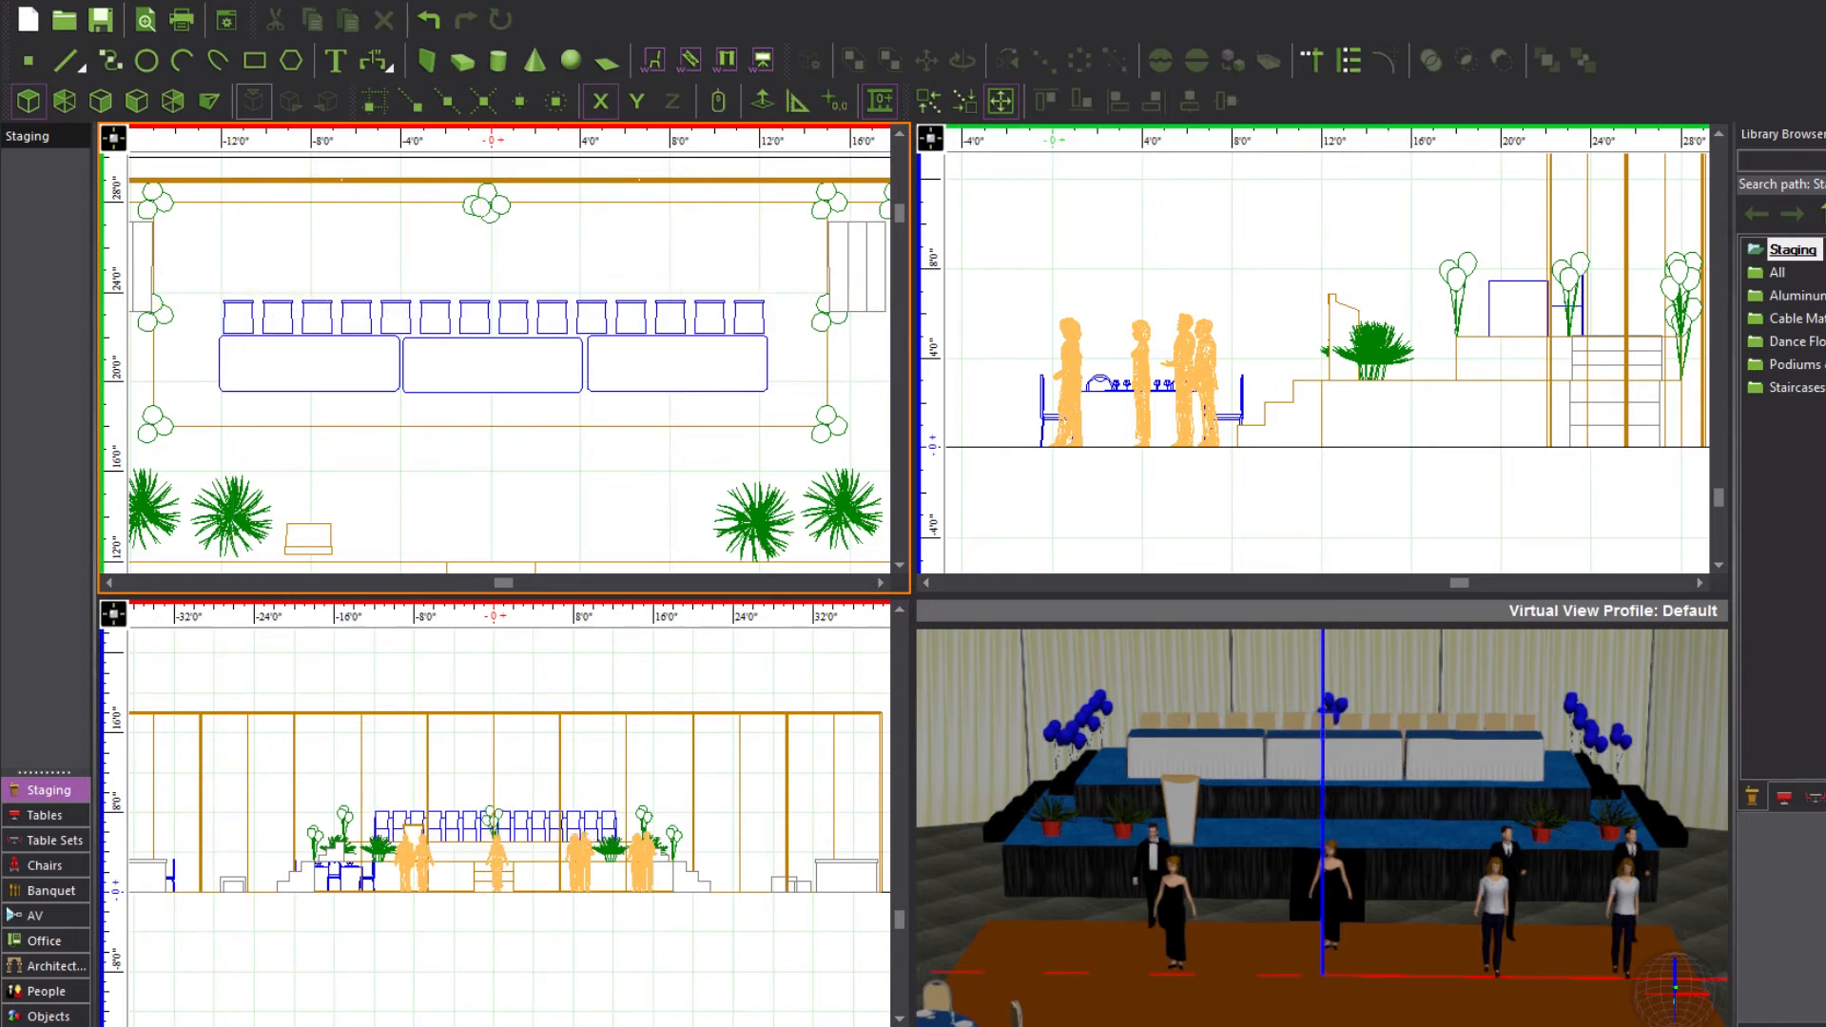
key("ctrl+z")
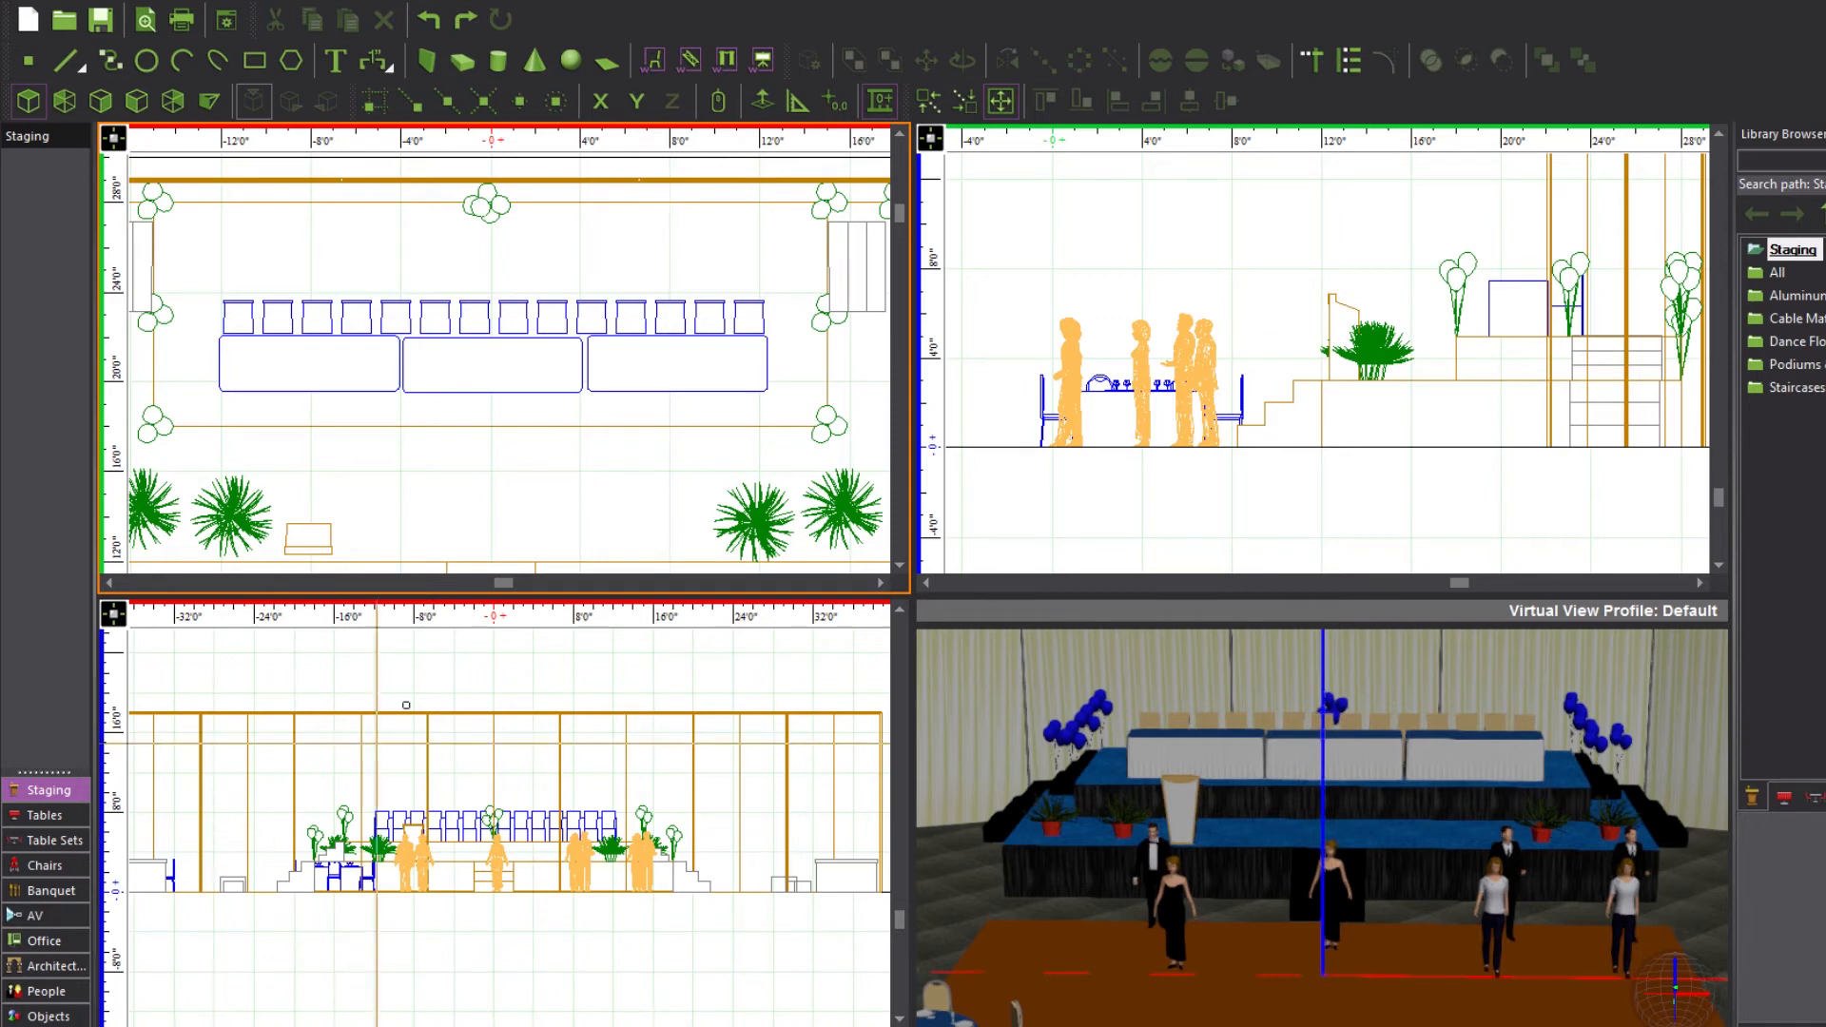
Polar-clone the small rectangular bar table on the negative-X side into 6 rotated items over 360 degrees around the center of its round table
scroll(444, 477, "down", 5)
middle_click_drag(460, 506, 497, 268)
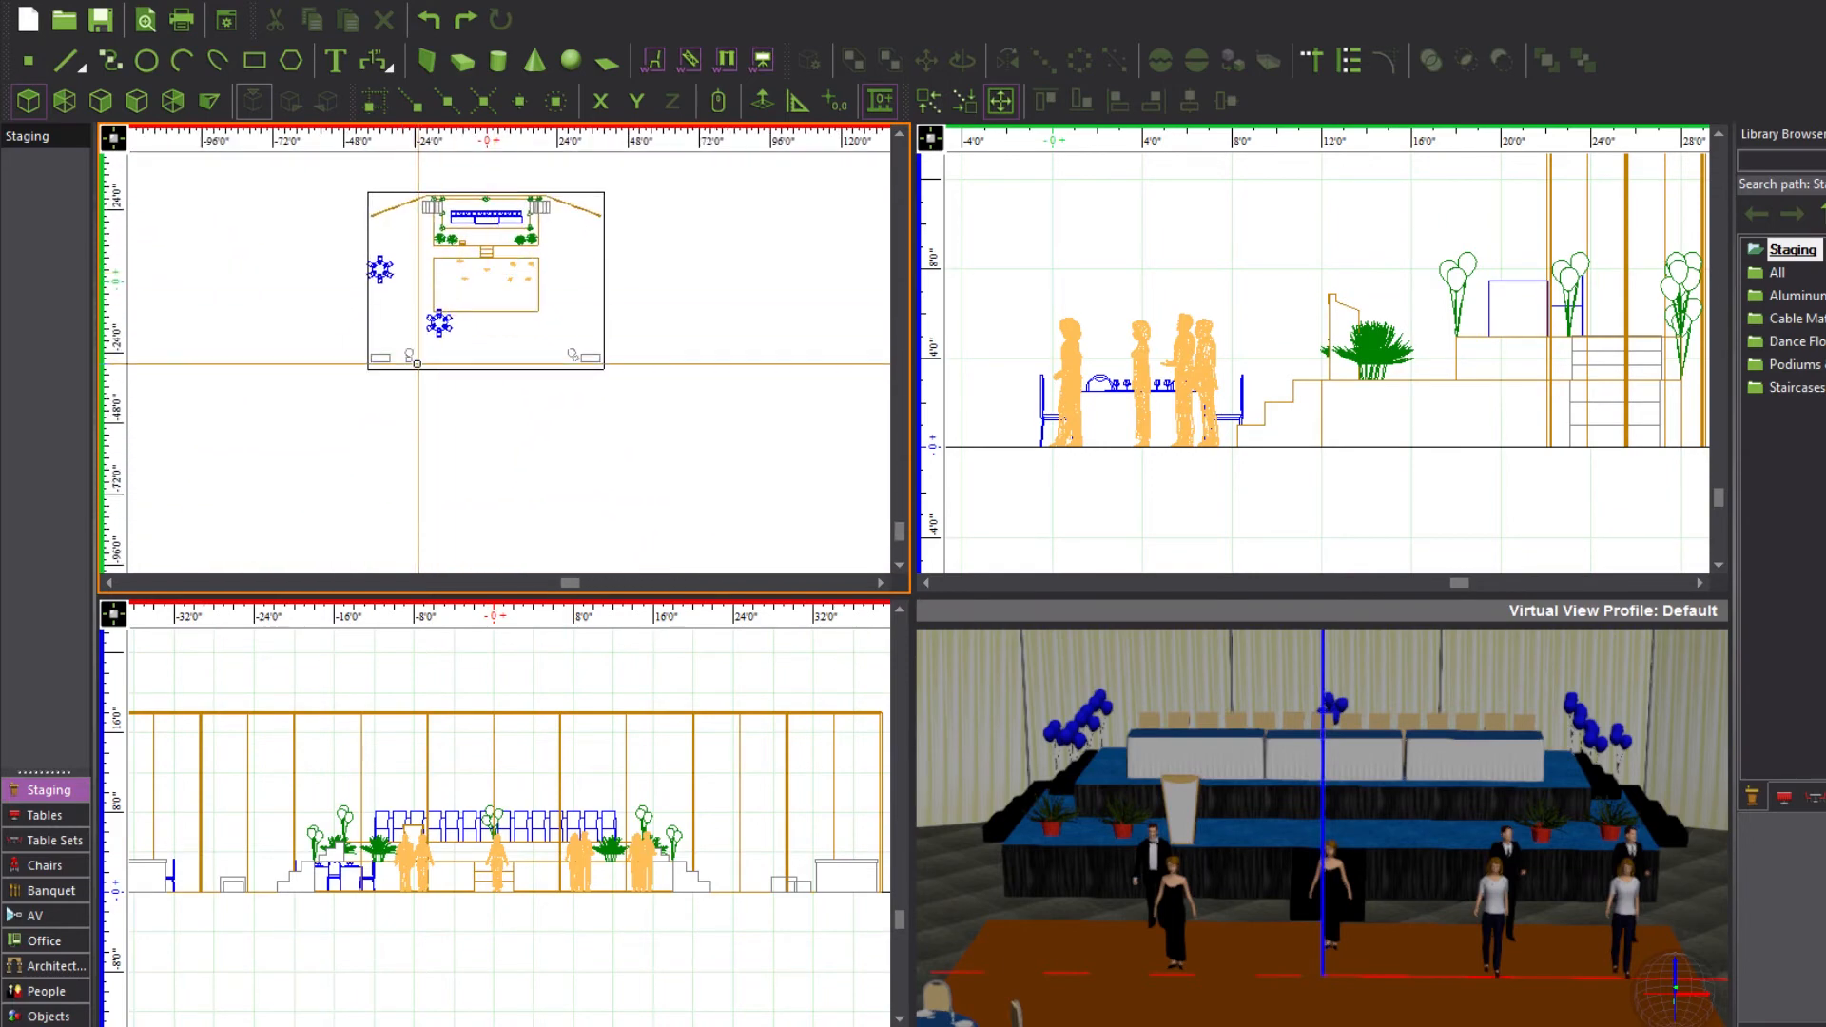
scroll(447, 359, "up", 5)
middle_click_drag(407, 326, 603, 403)
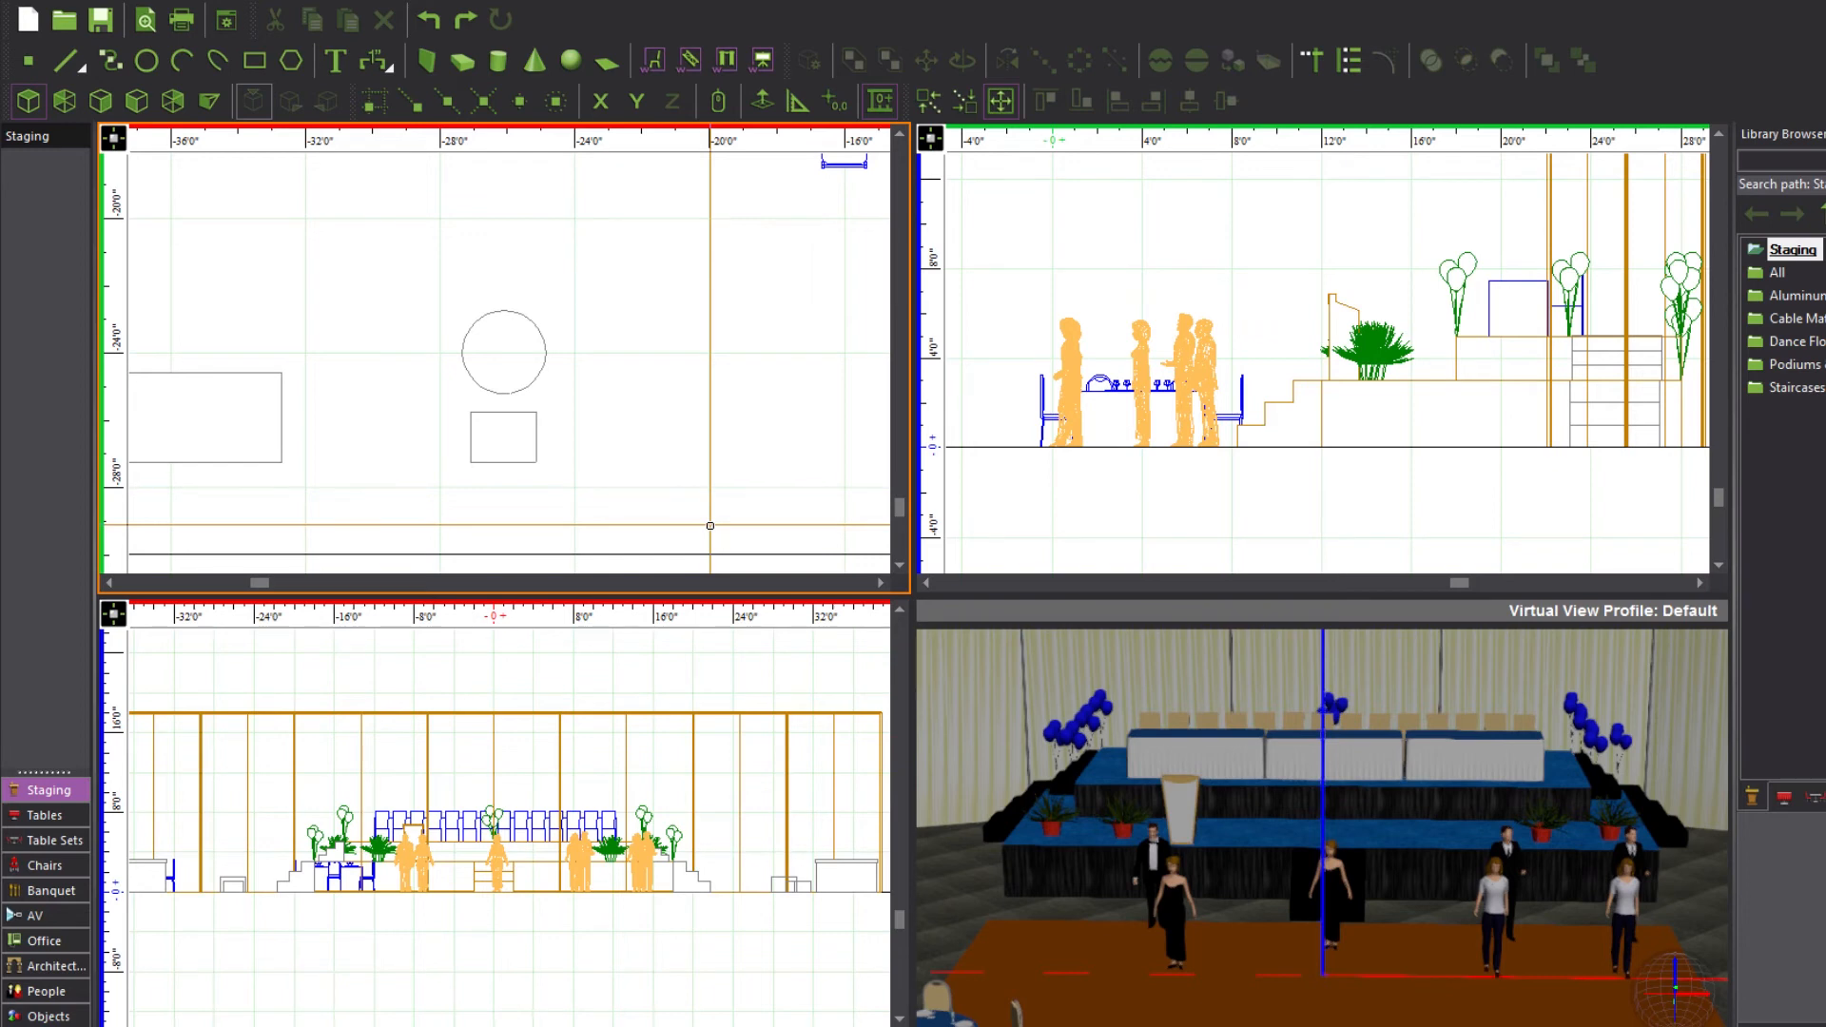
left_click(537, 445)
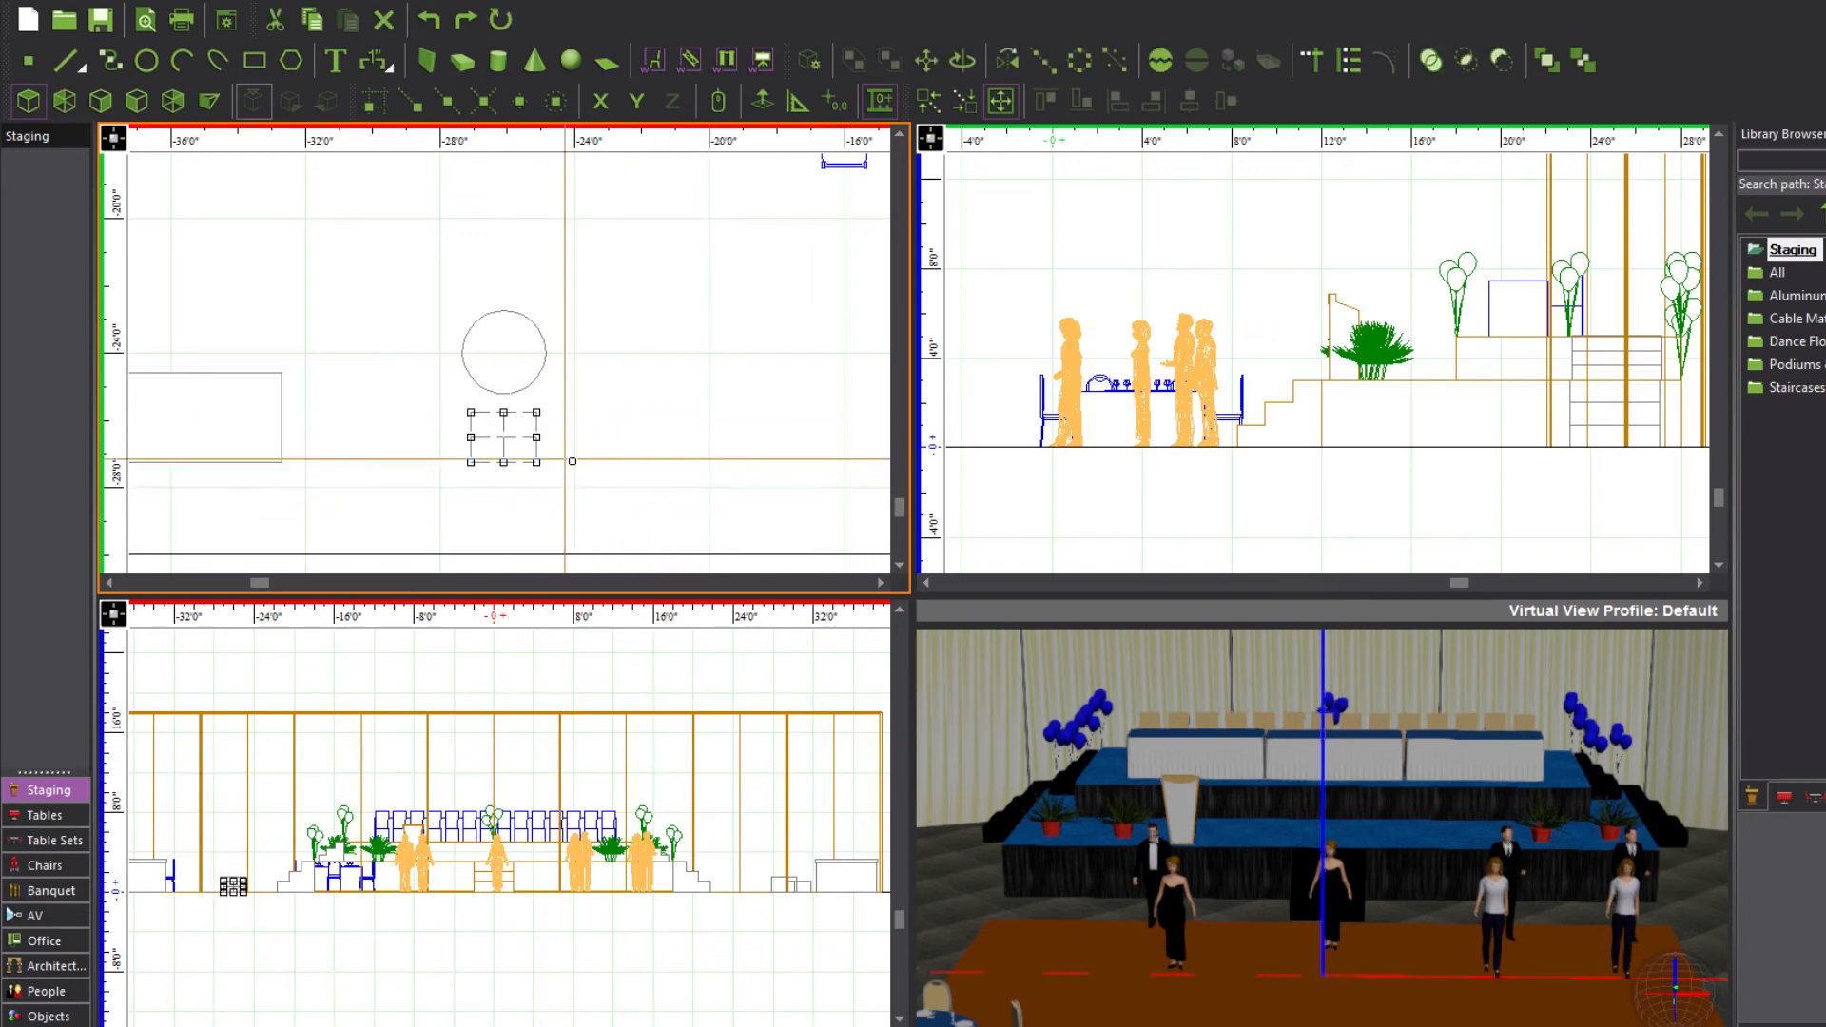
right_click(498, 335)
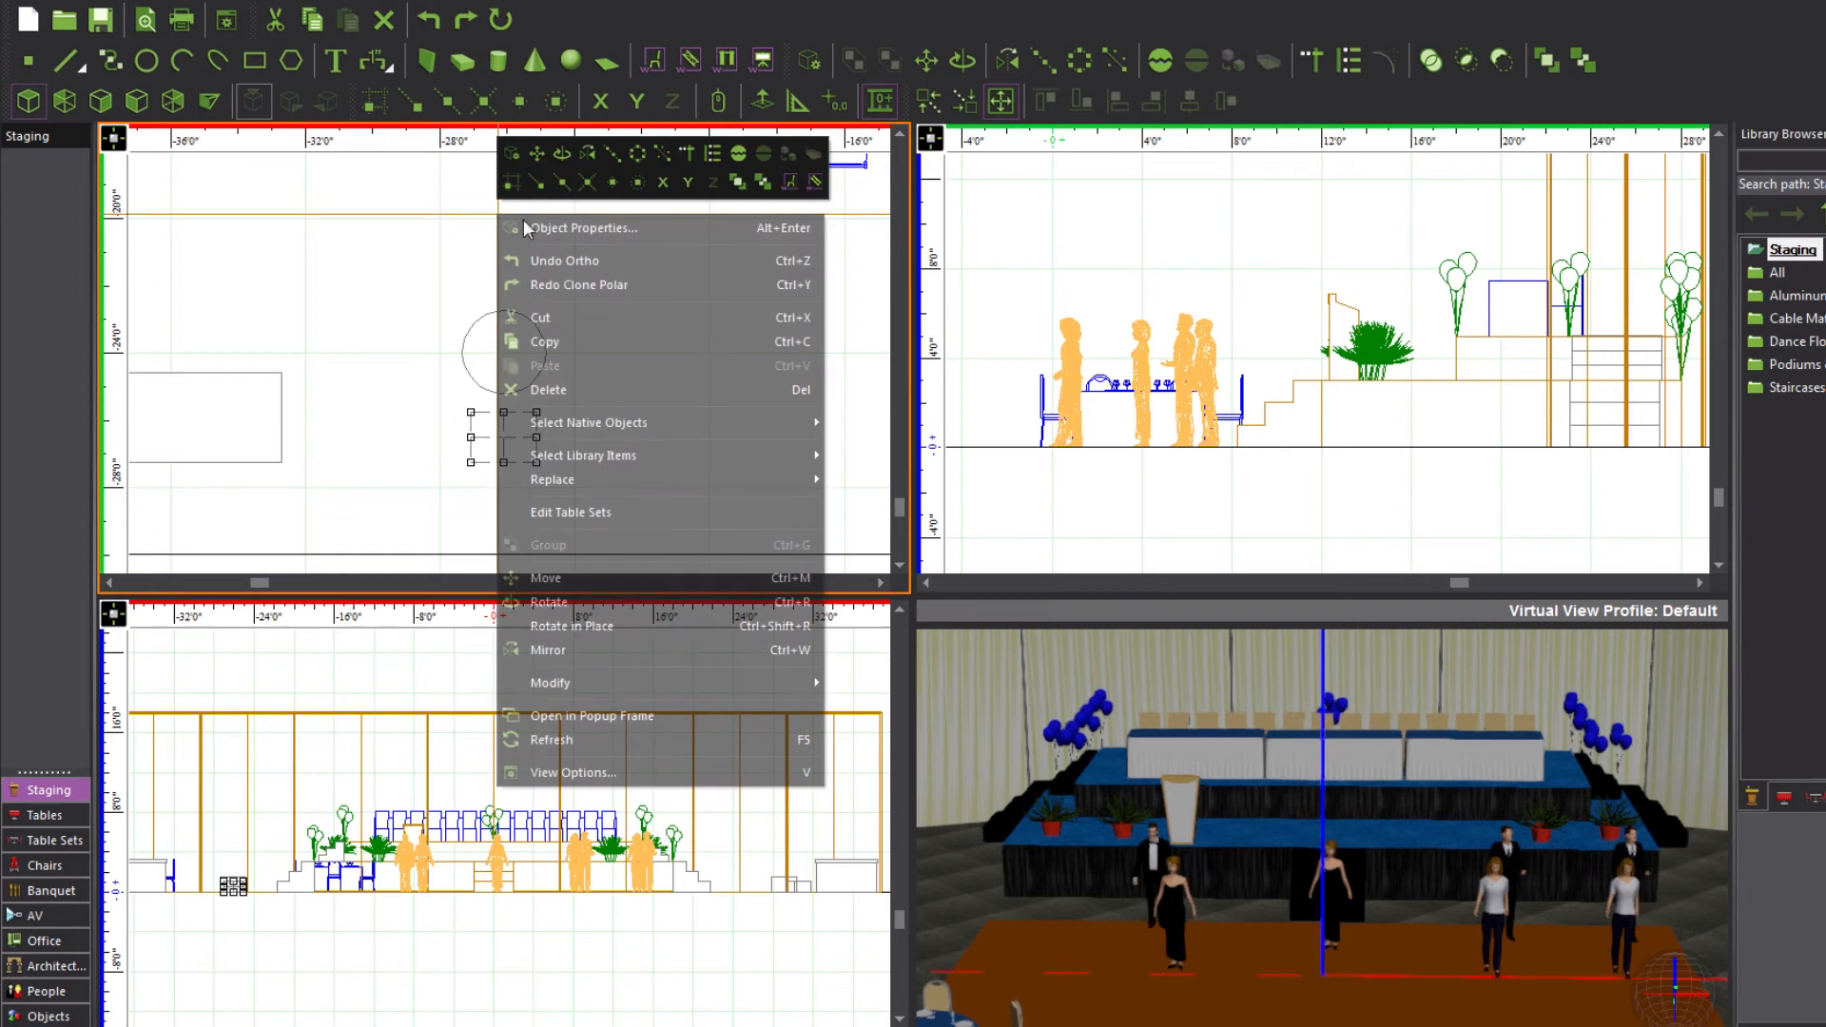
mouse_move(625, 683)
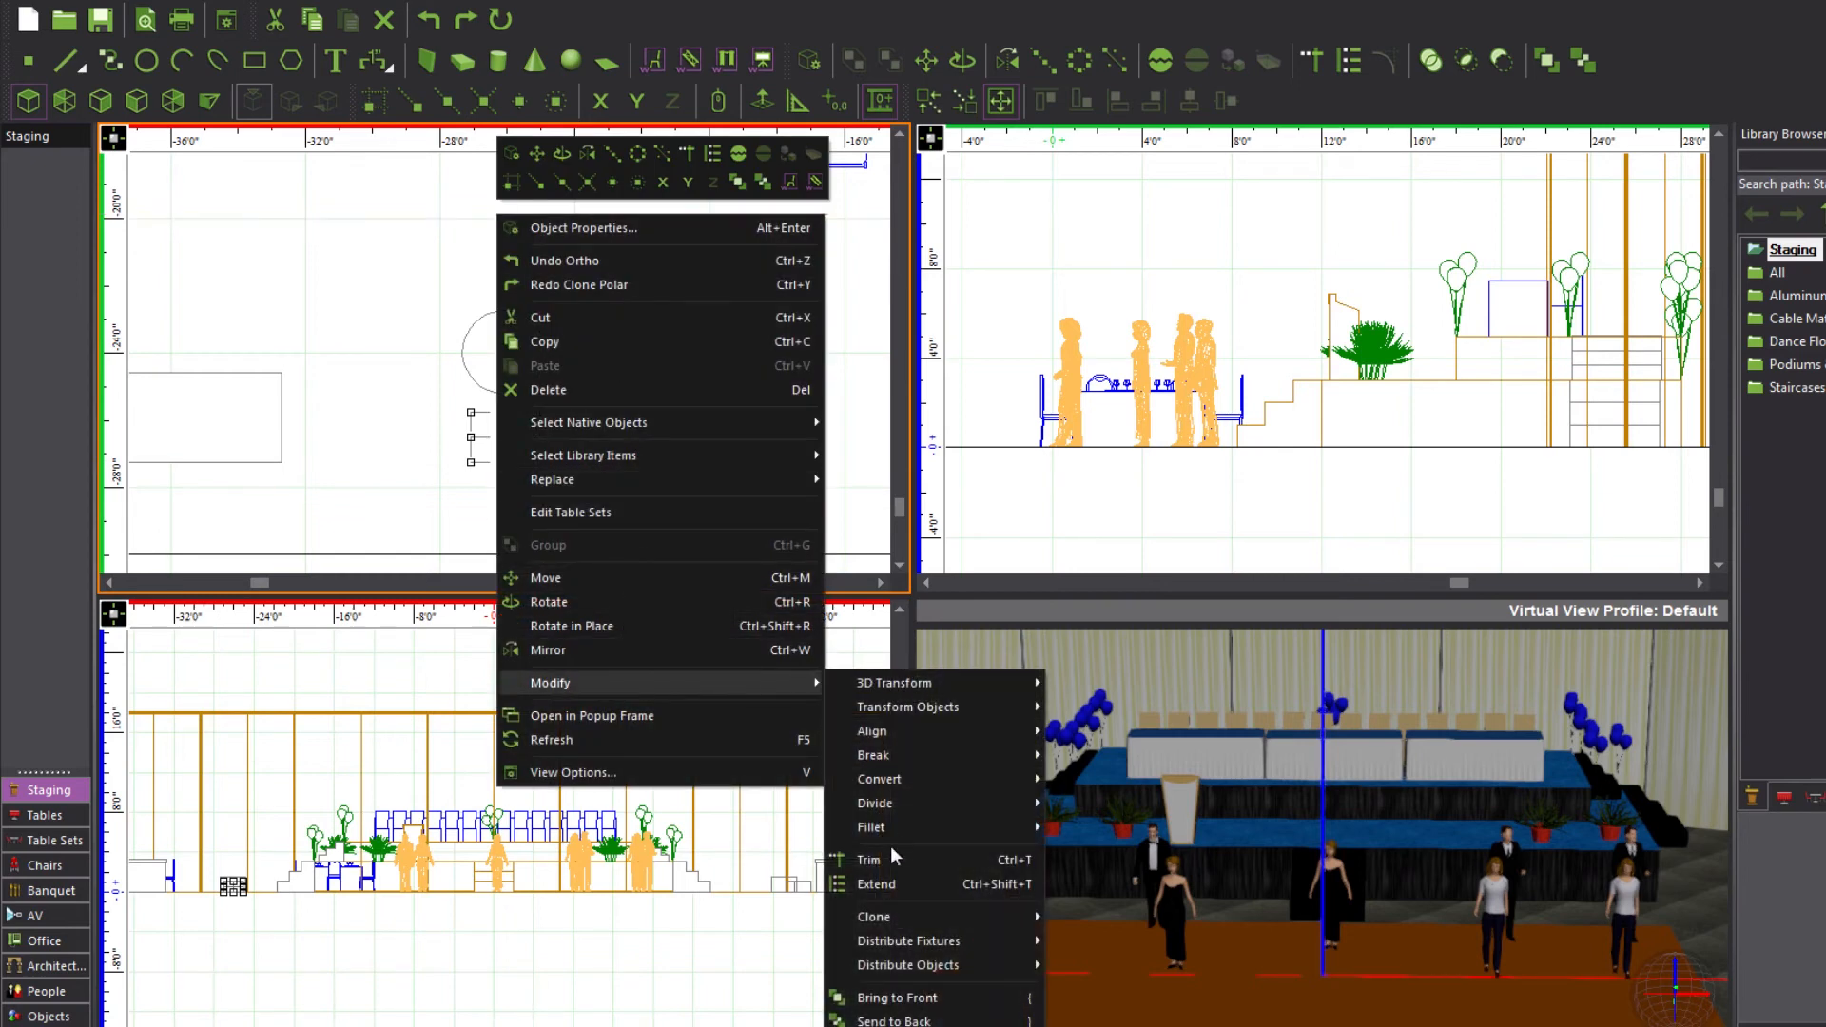
mouse_move(882, 916)
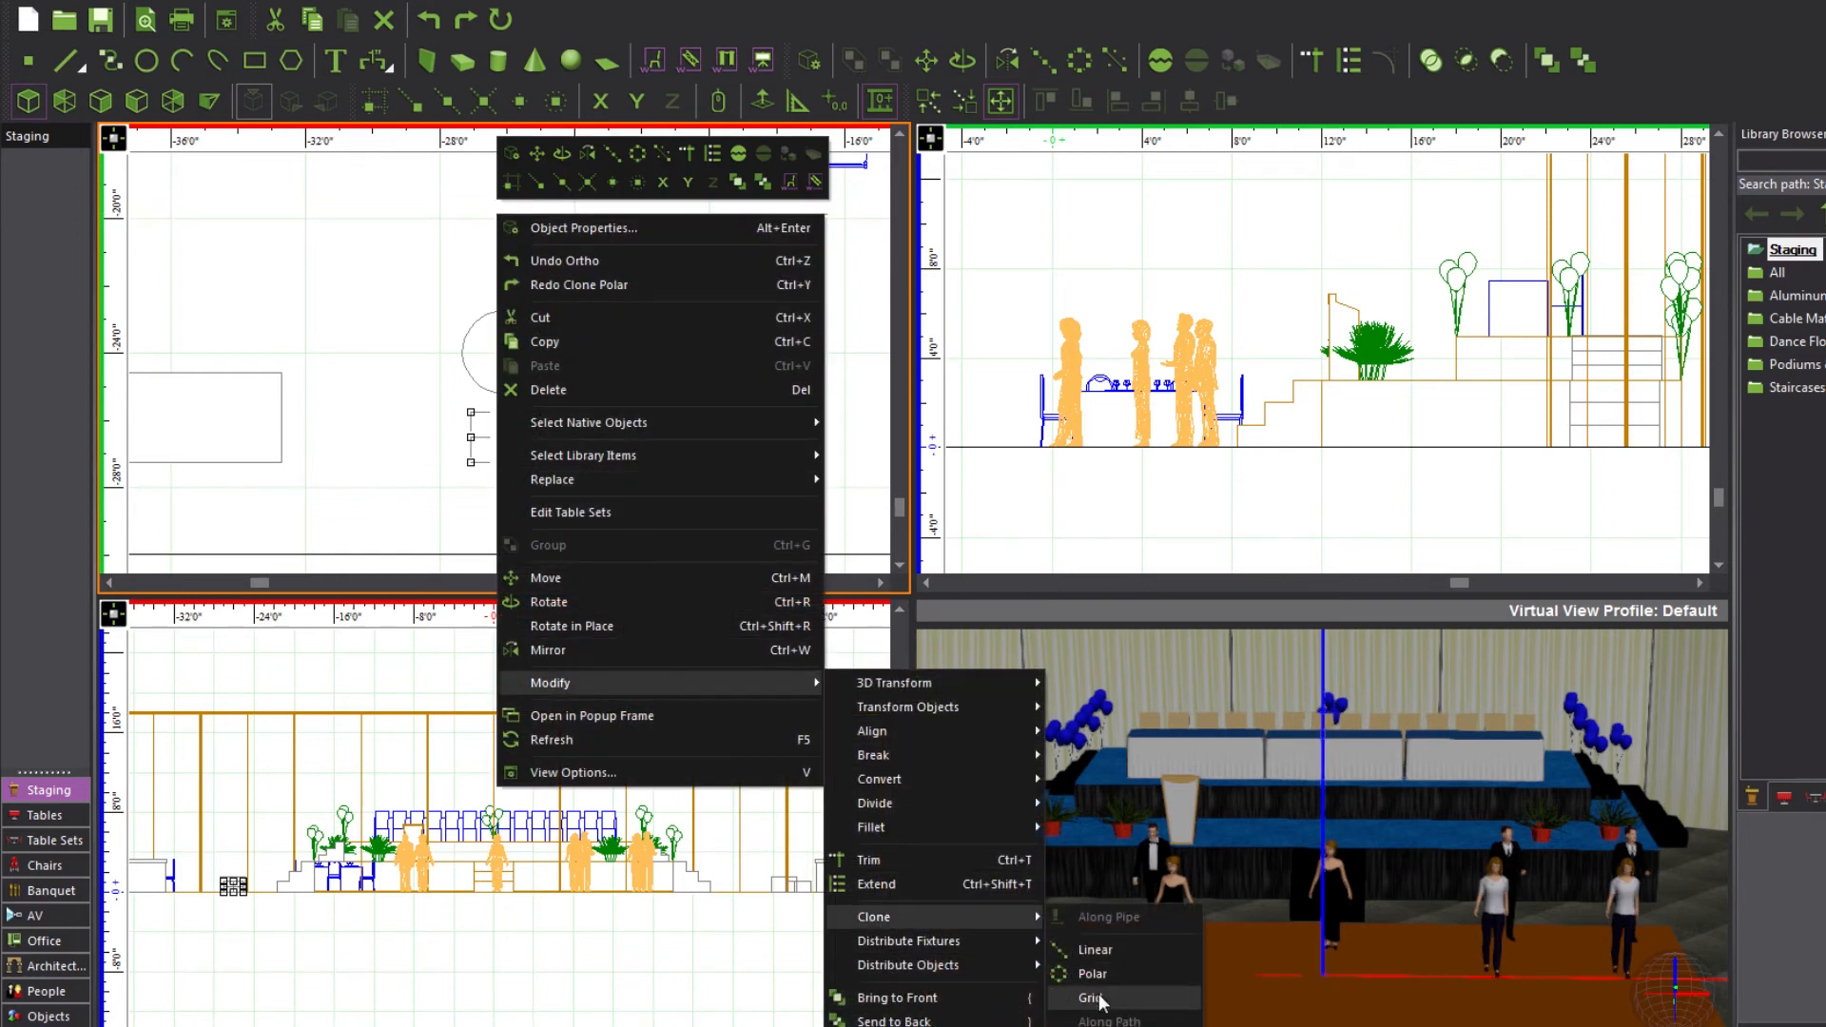
left_click(1099, 979)
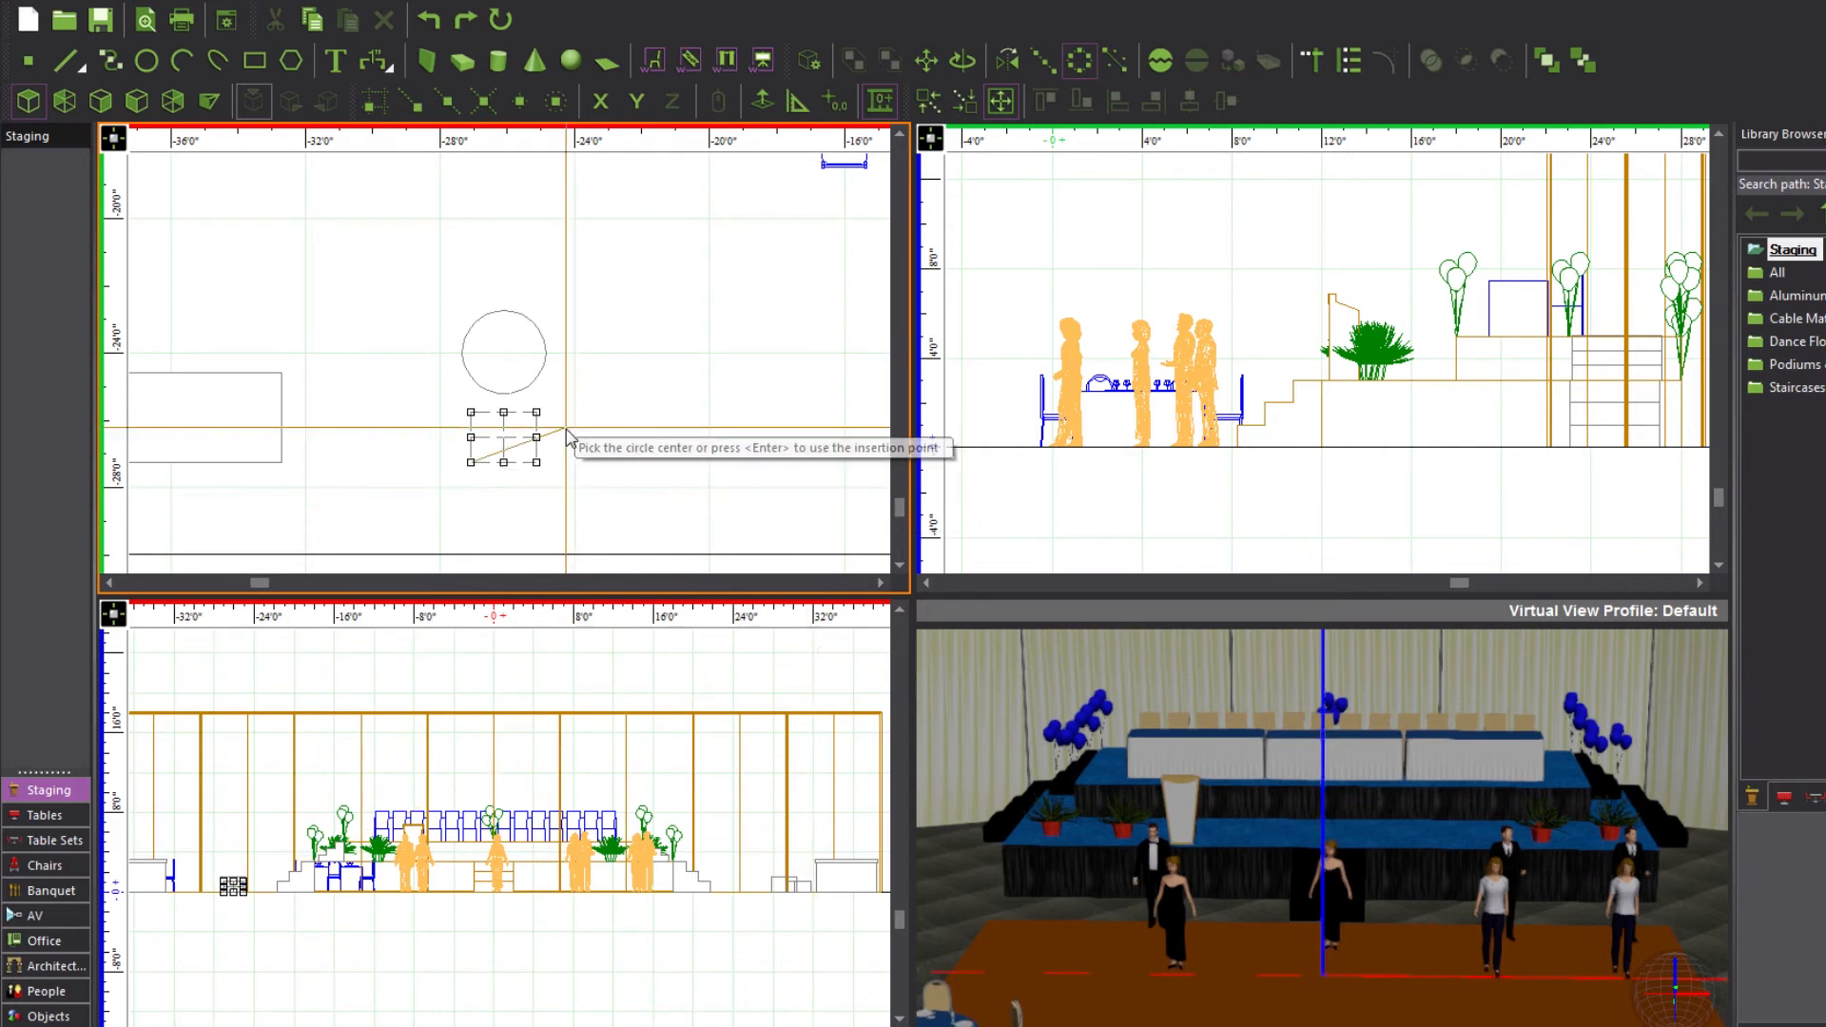
left_click(558, 101)
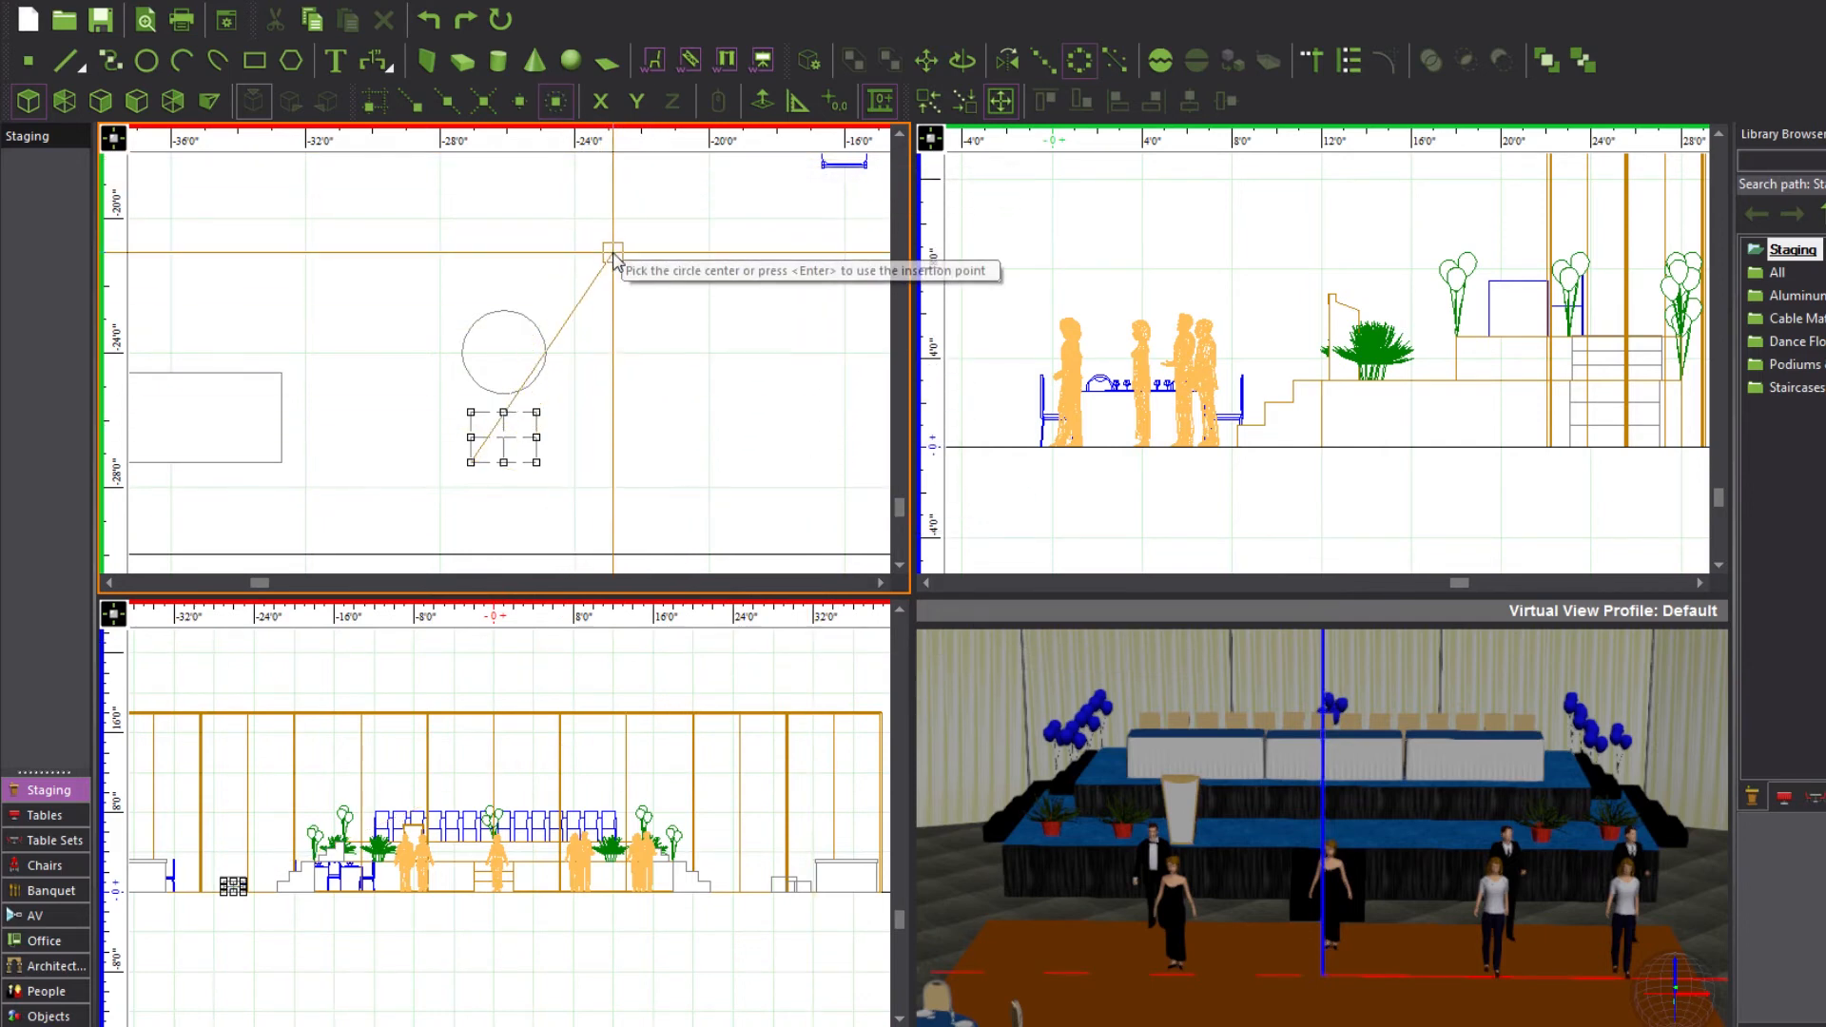
left_click(507, 357)
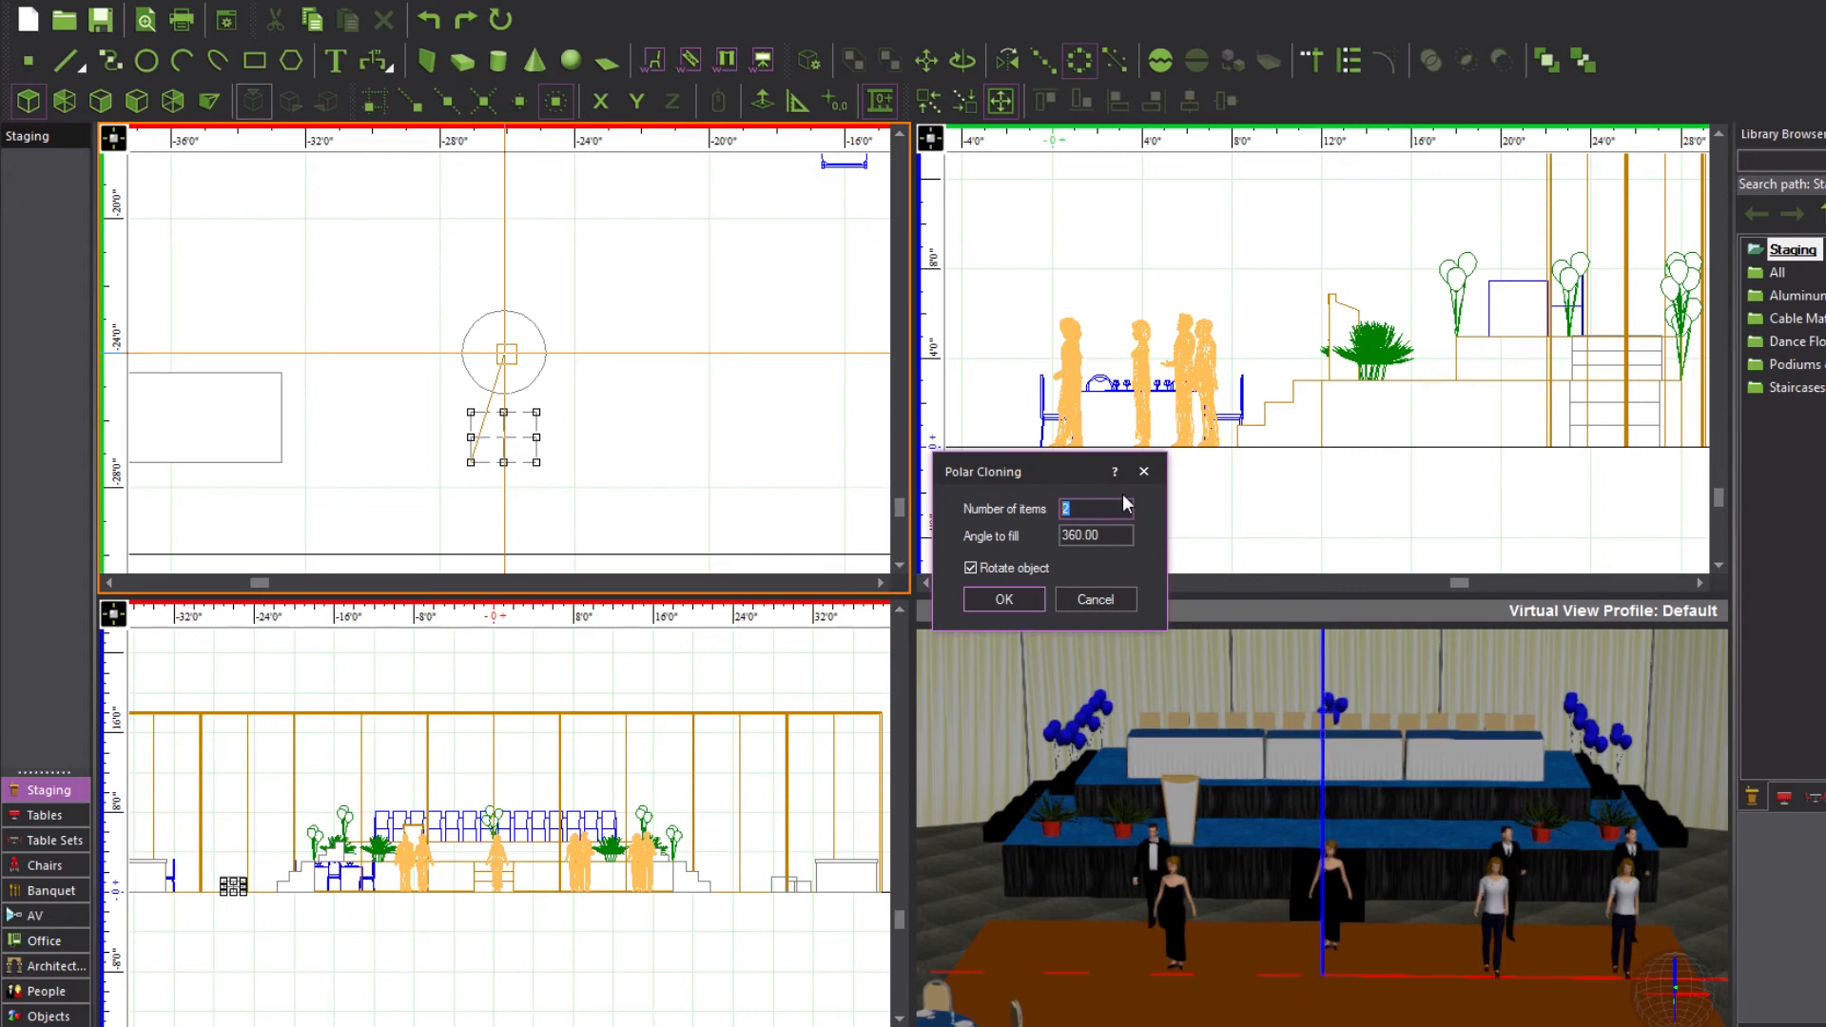
type("6")
left_click(1003, 600)
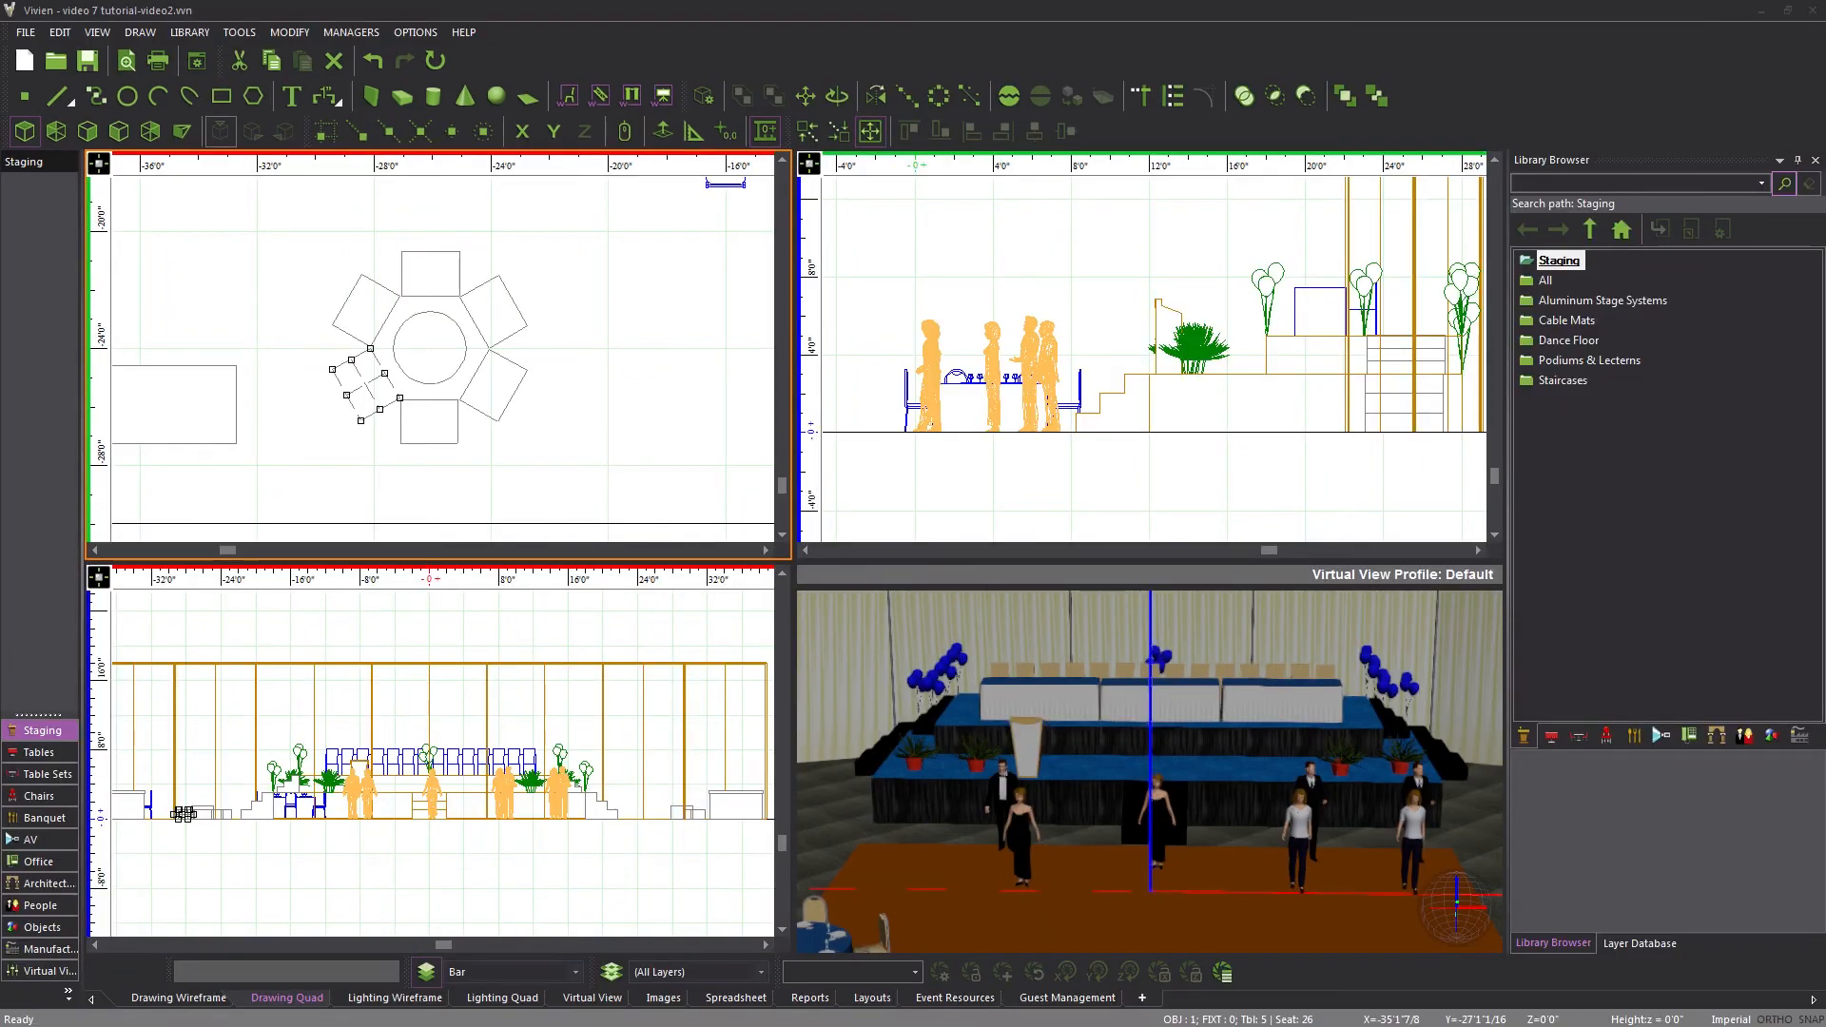
left_click(608, 426)
Polar-clone the small rectangular seat on the positive-X side into 4 rotated items over 220 degrees around the center of its round table
scroll(608, 425, "down", 1)
middle_click_drag(646, 432, 128, 419)
middle_click_drag(600, 453, 285, 473)
scroll(340, 469, "up", 2)
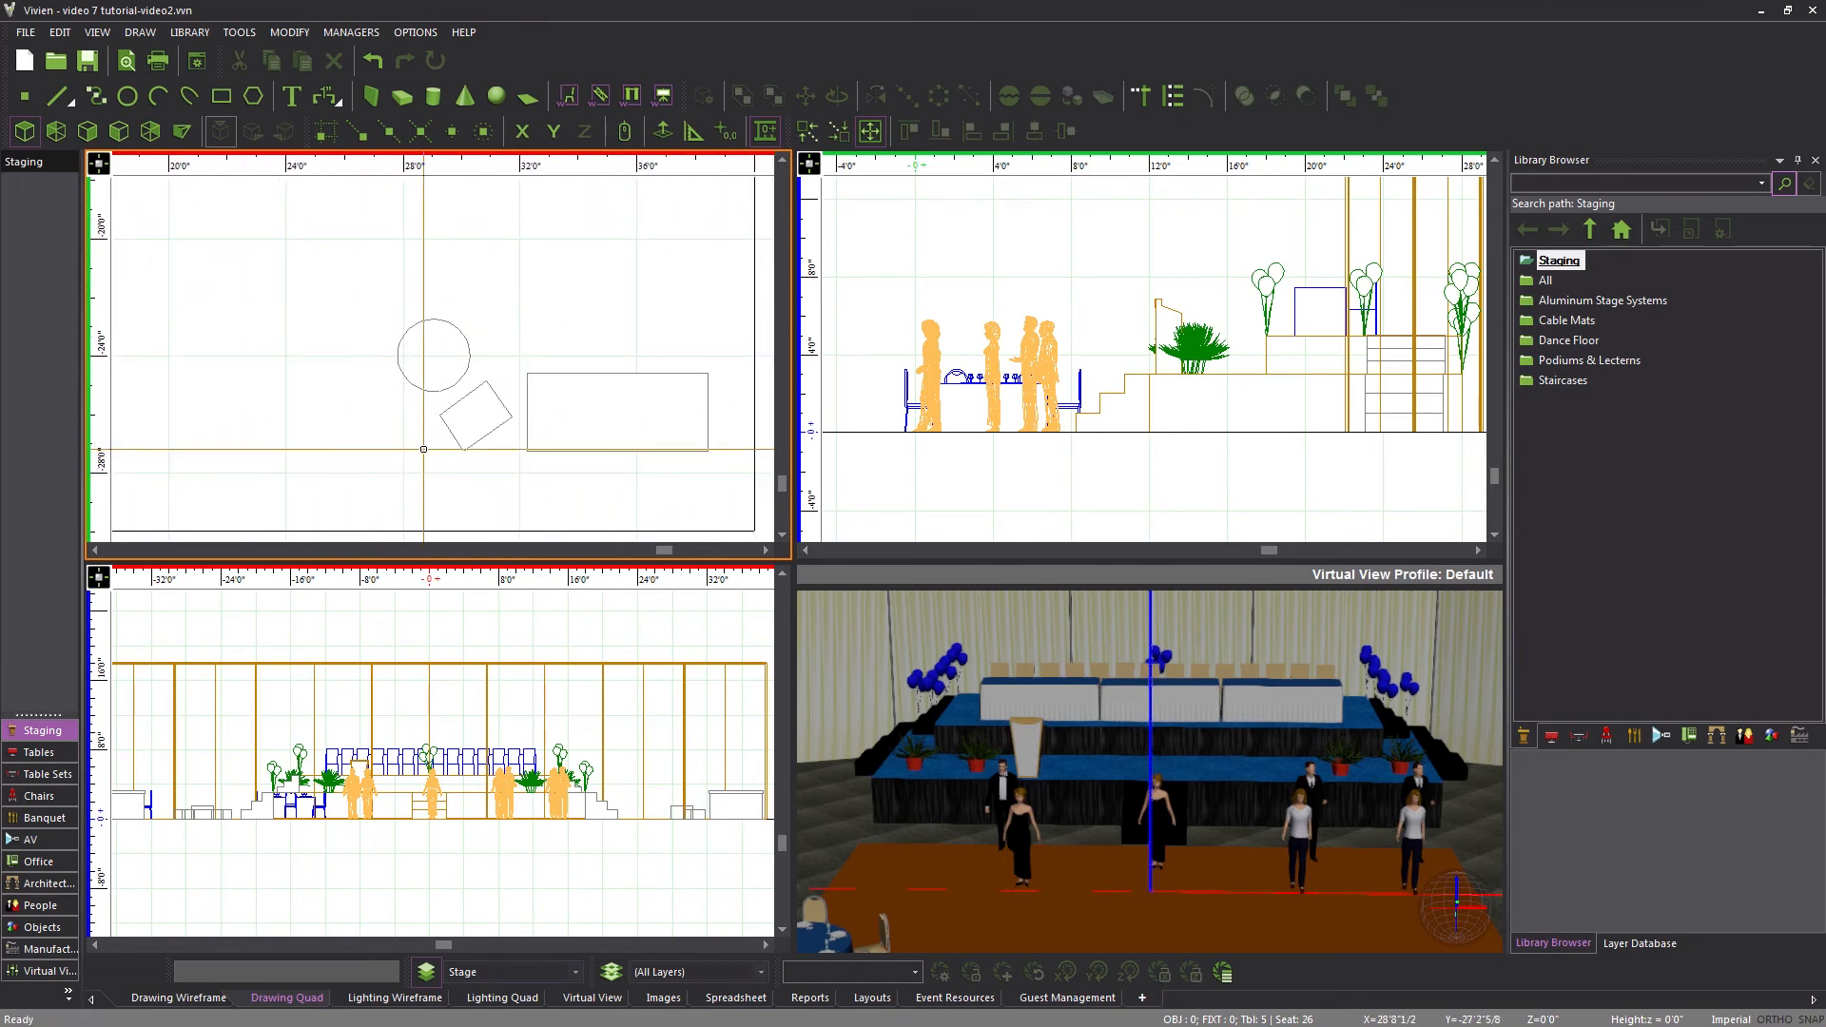
left_click(465, 404)
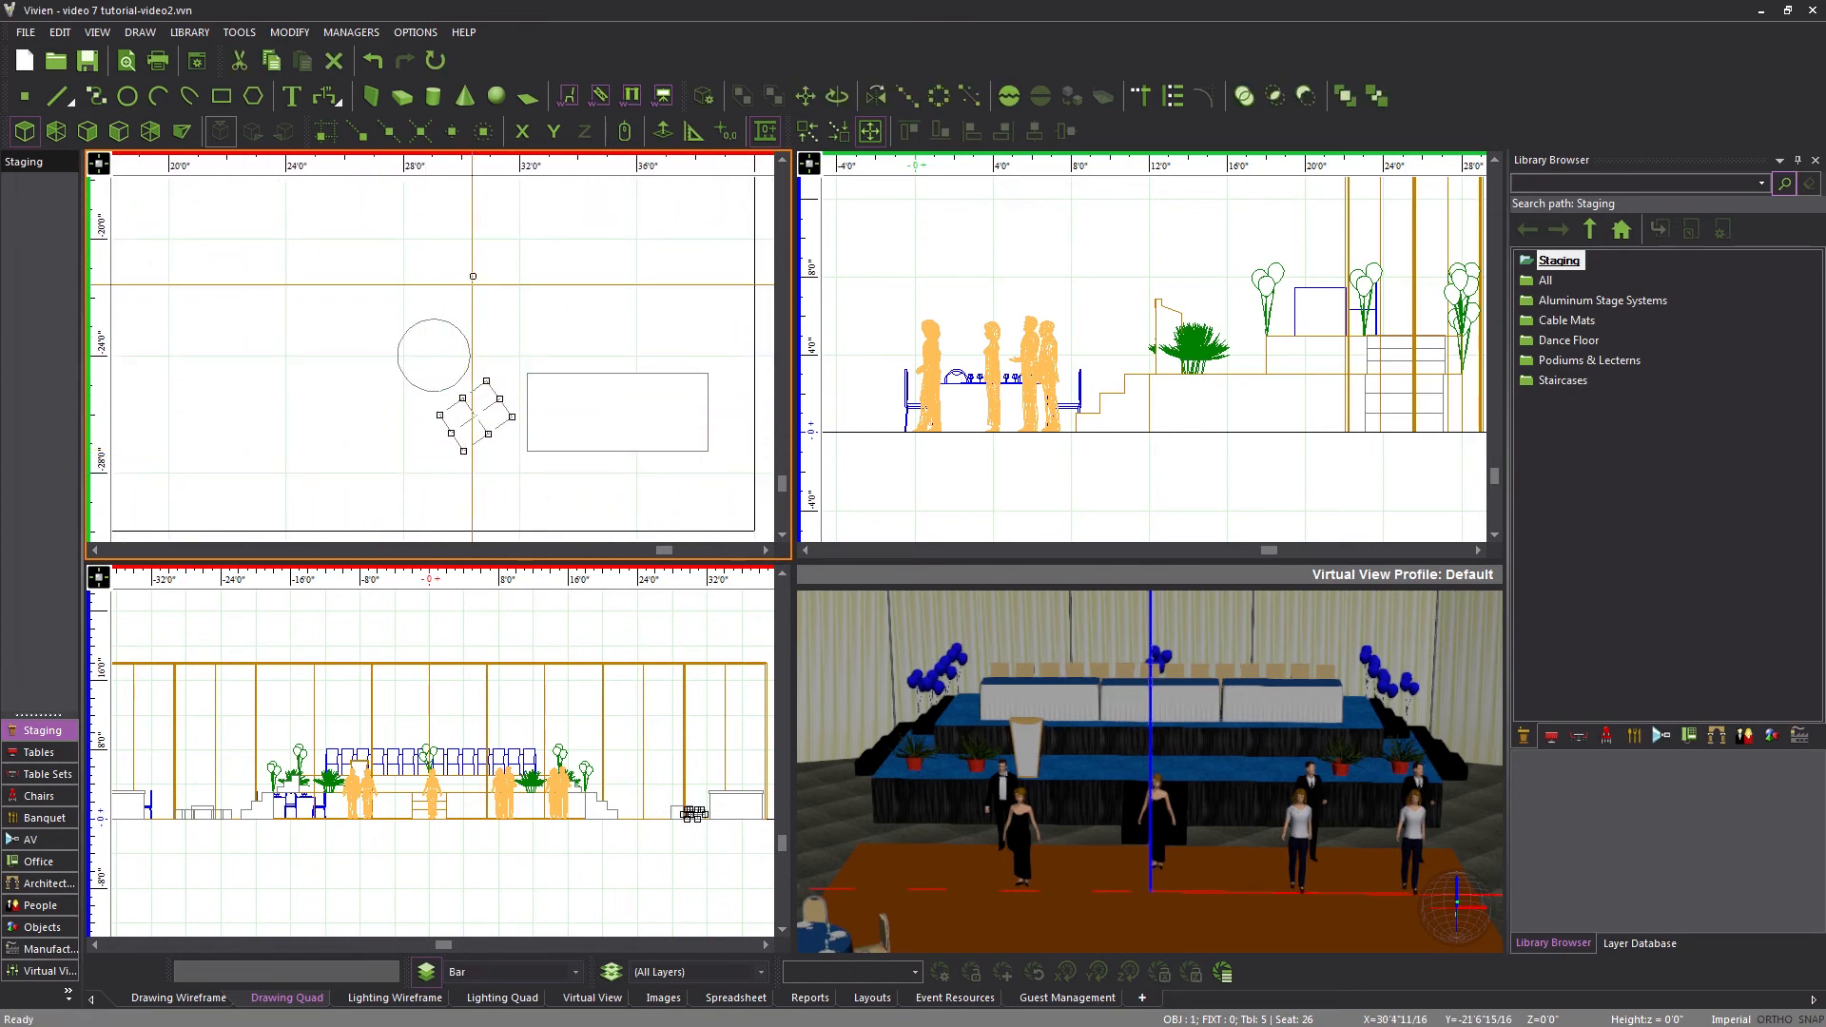
right_click(472, 273)
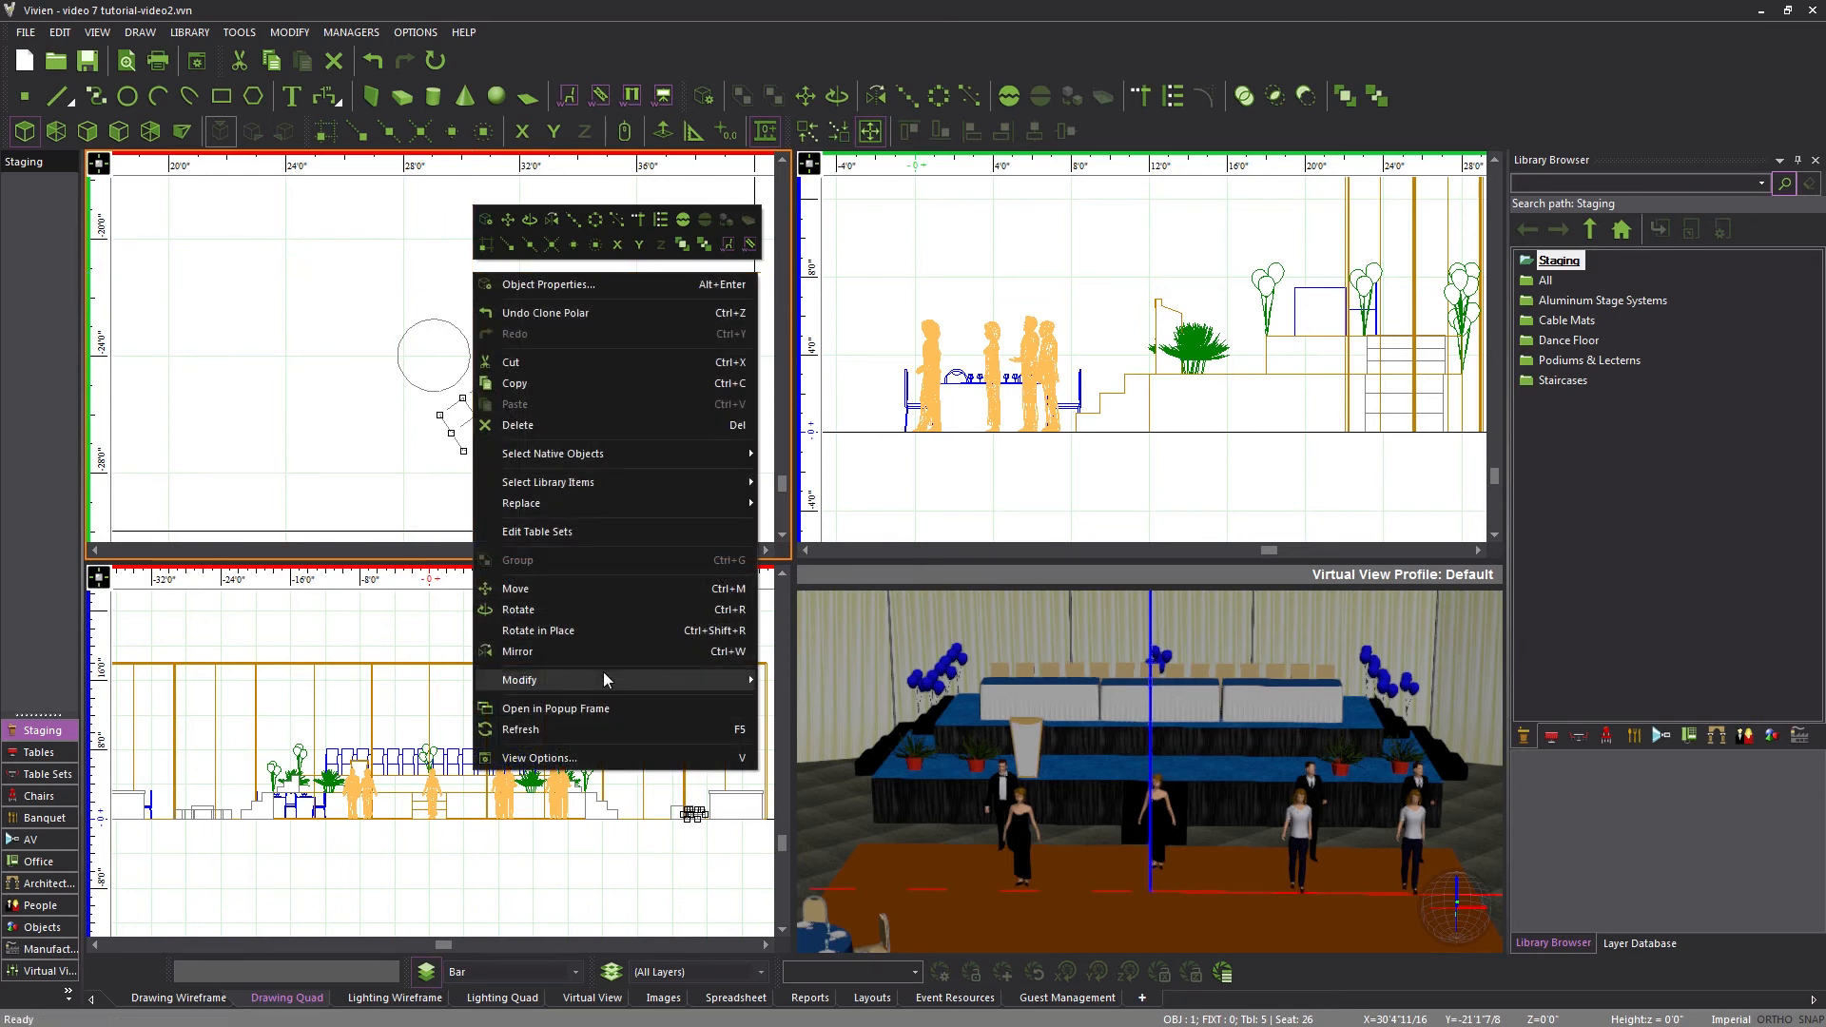
mouse_move(603, 672)
mouse_move(831, 520)
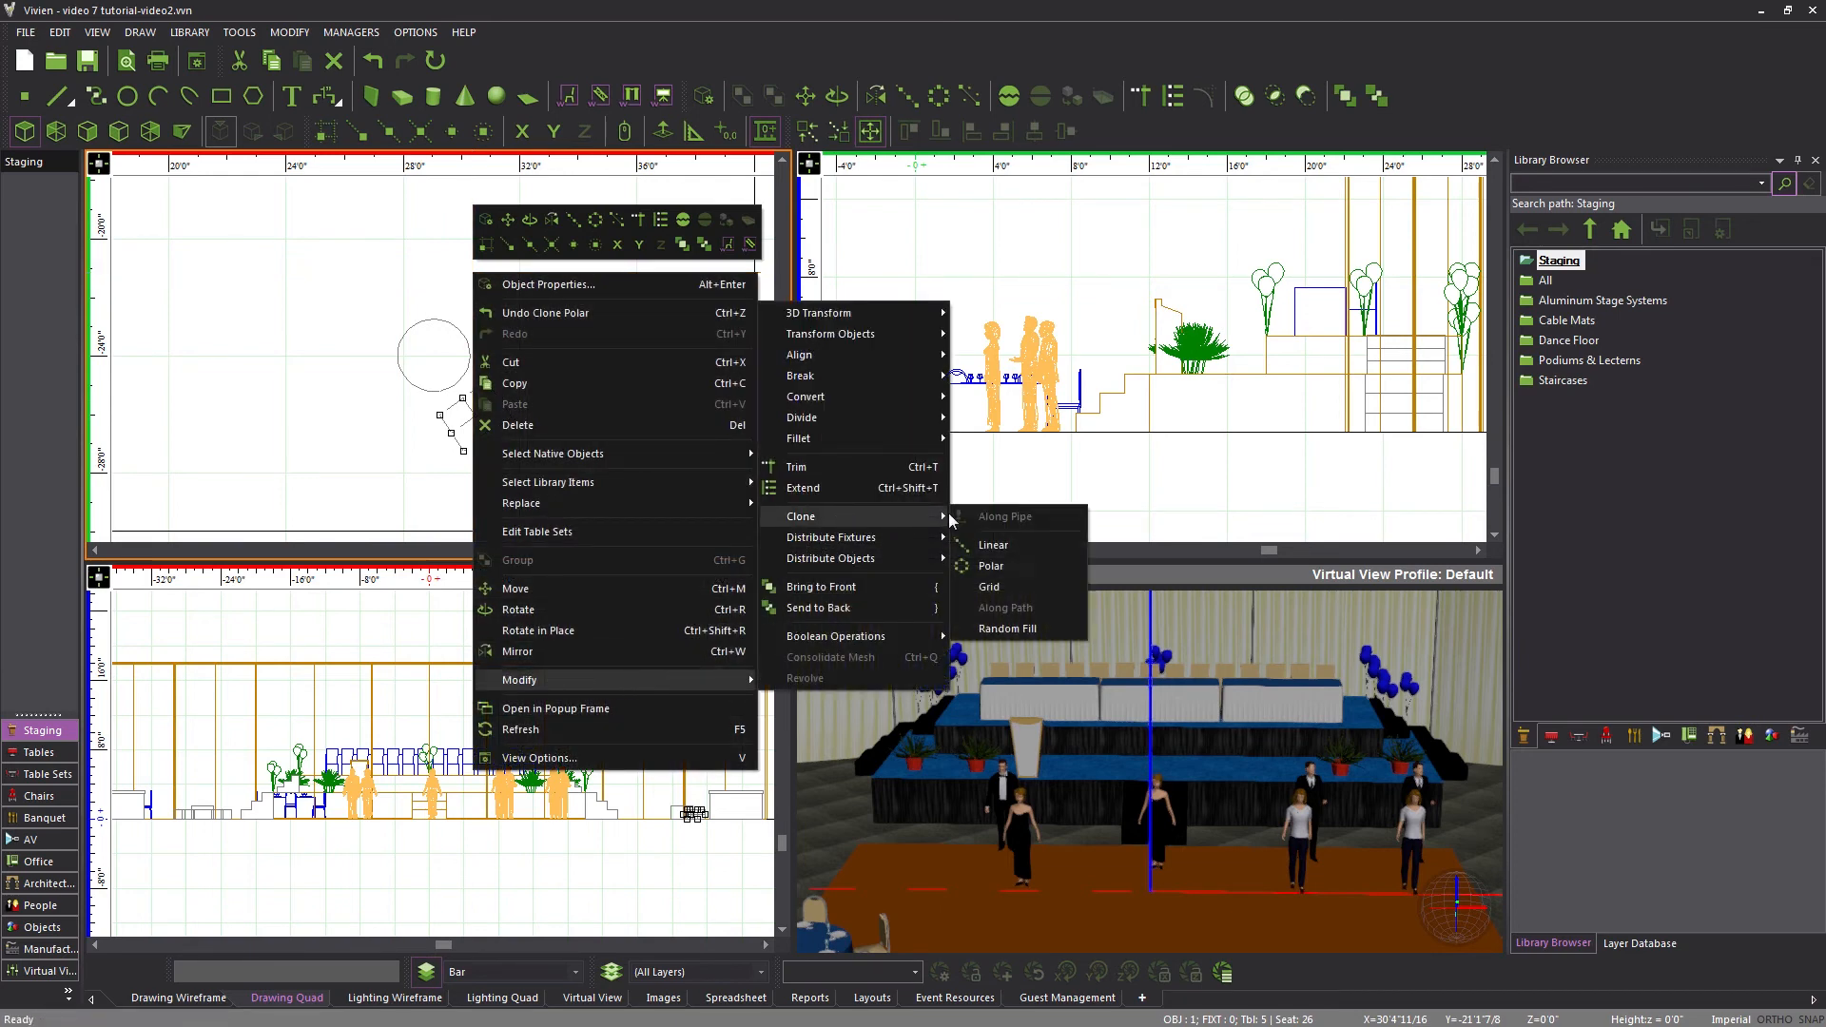
left_click(1007, 567)
left_click(483, 131)
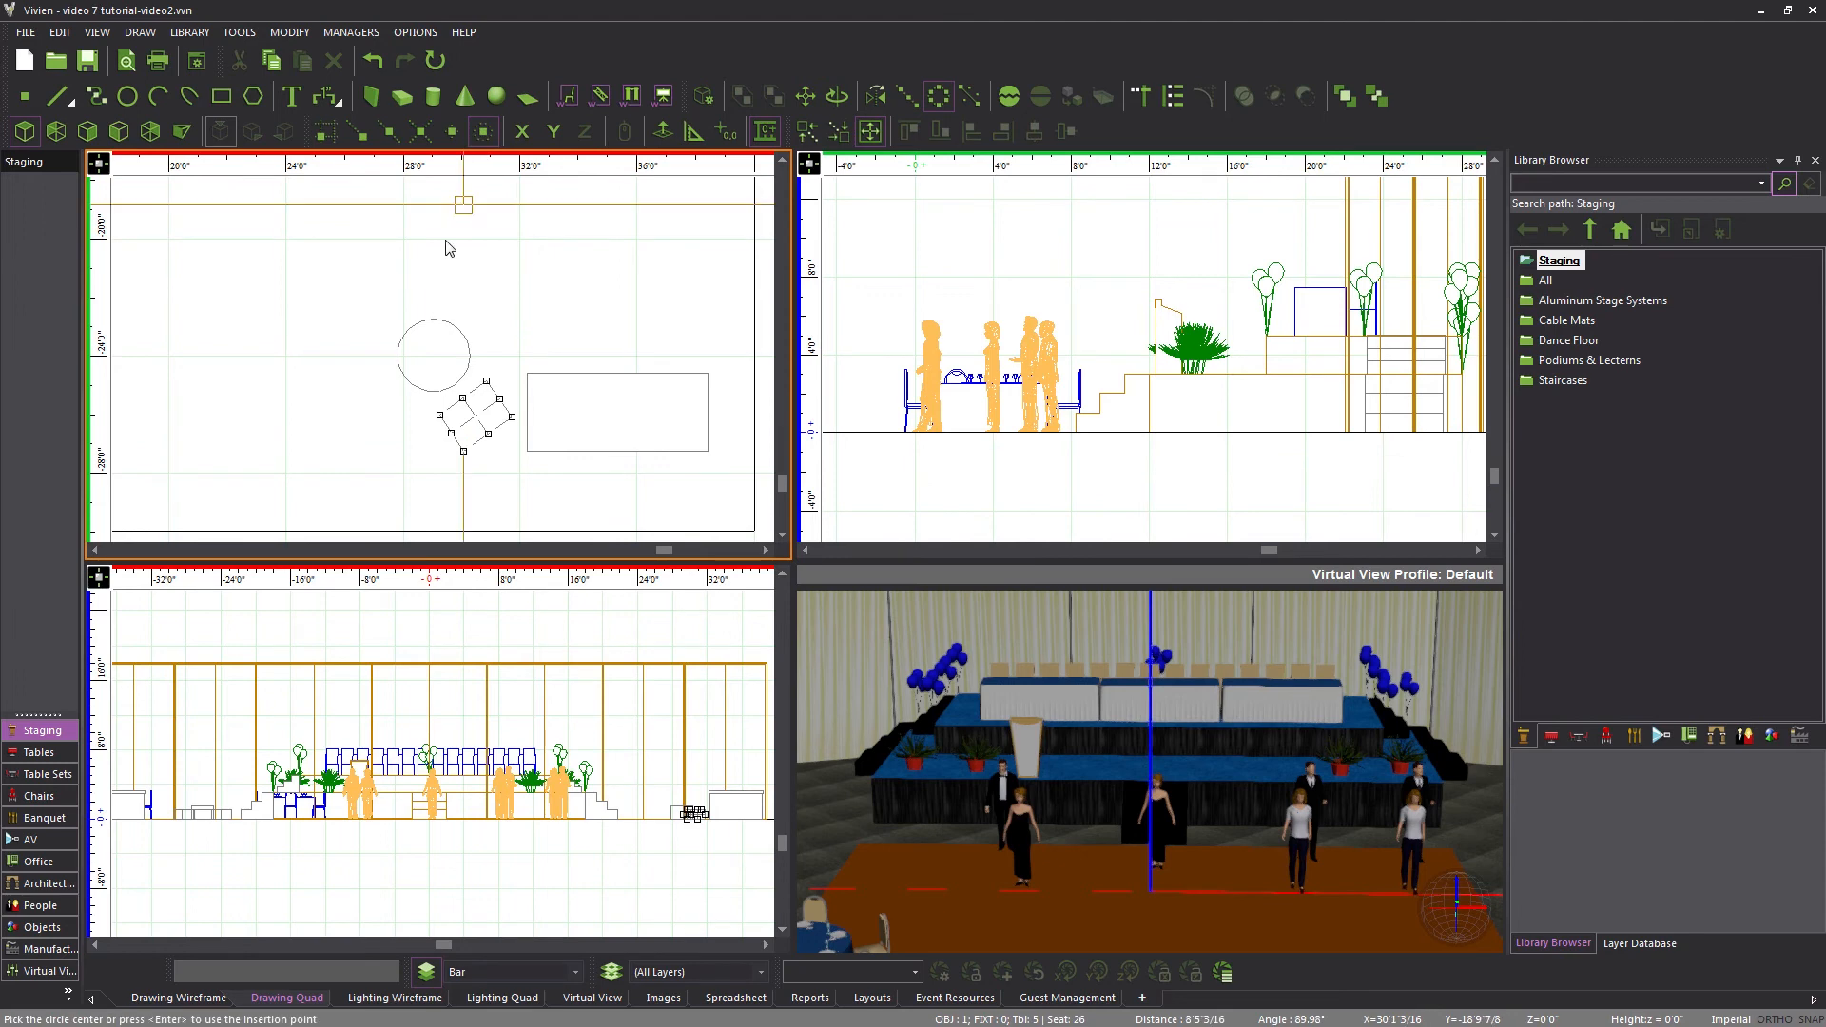
left_click(433, 357)
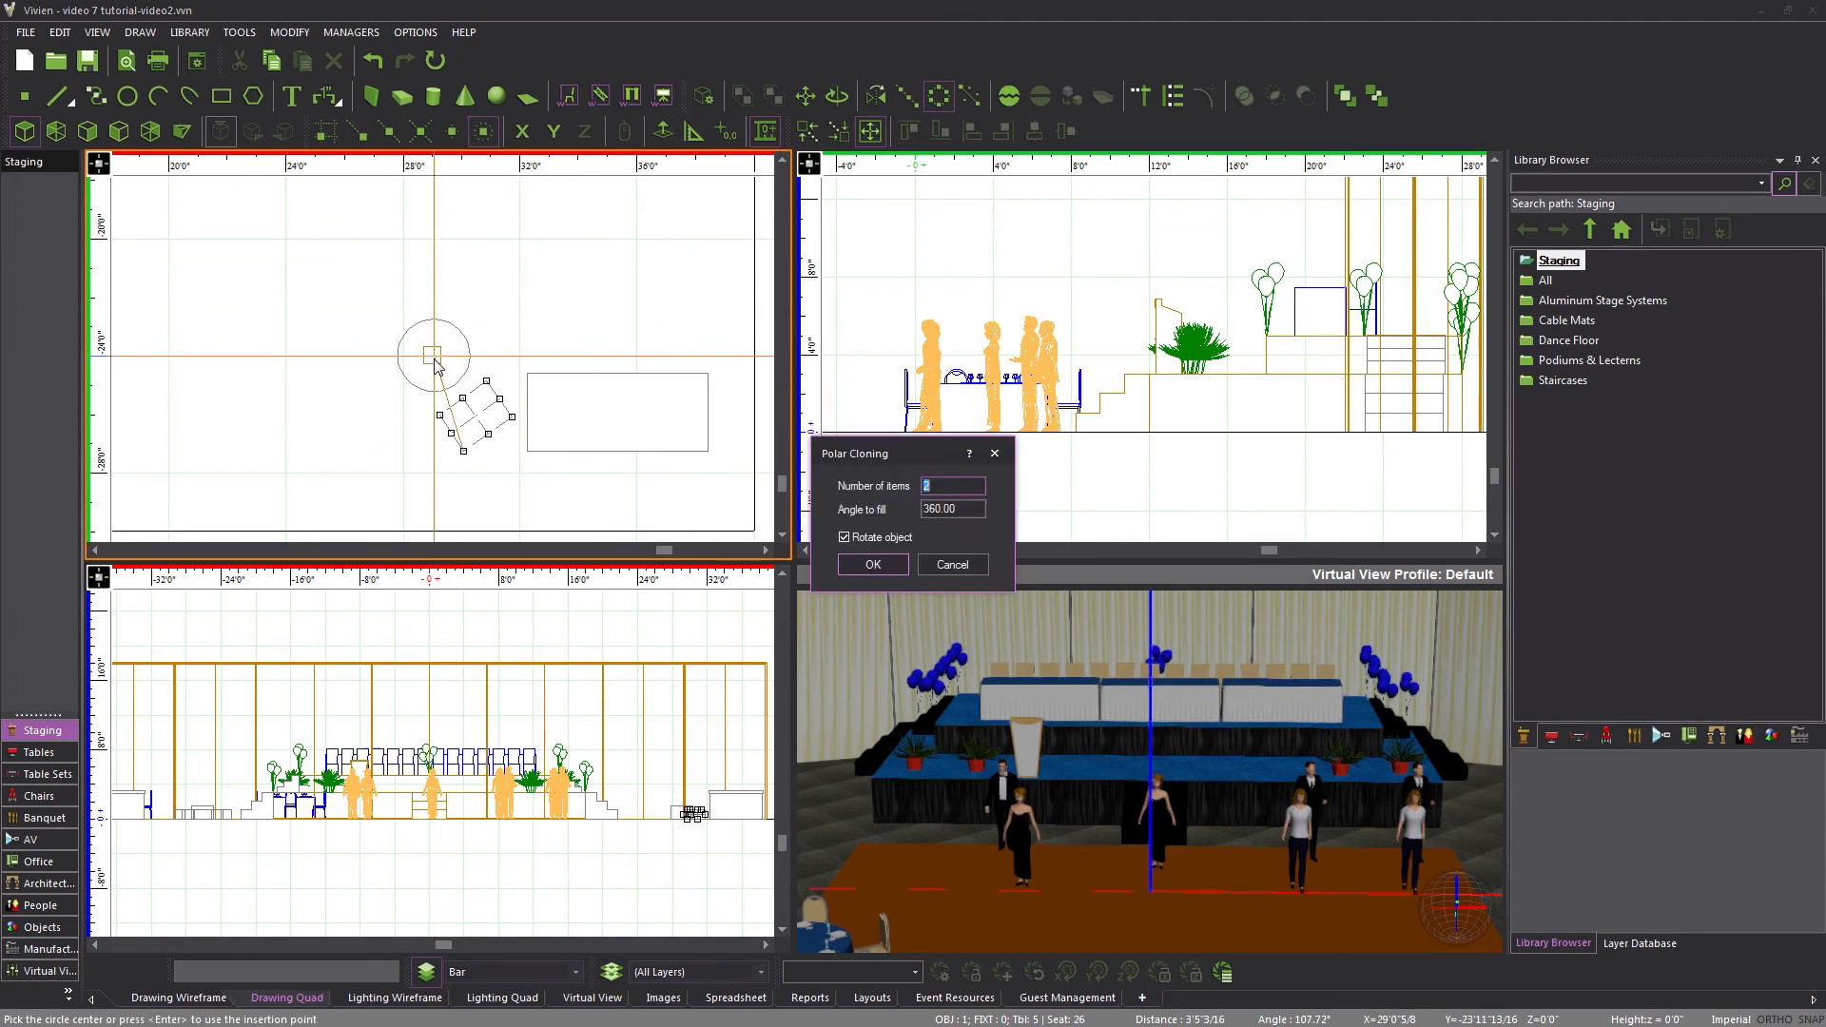
type("4")
key("Tab")
type("220")
key("Return")
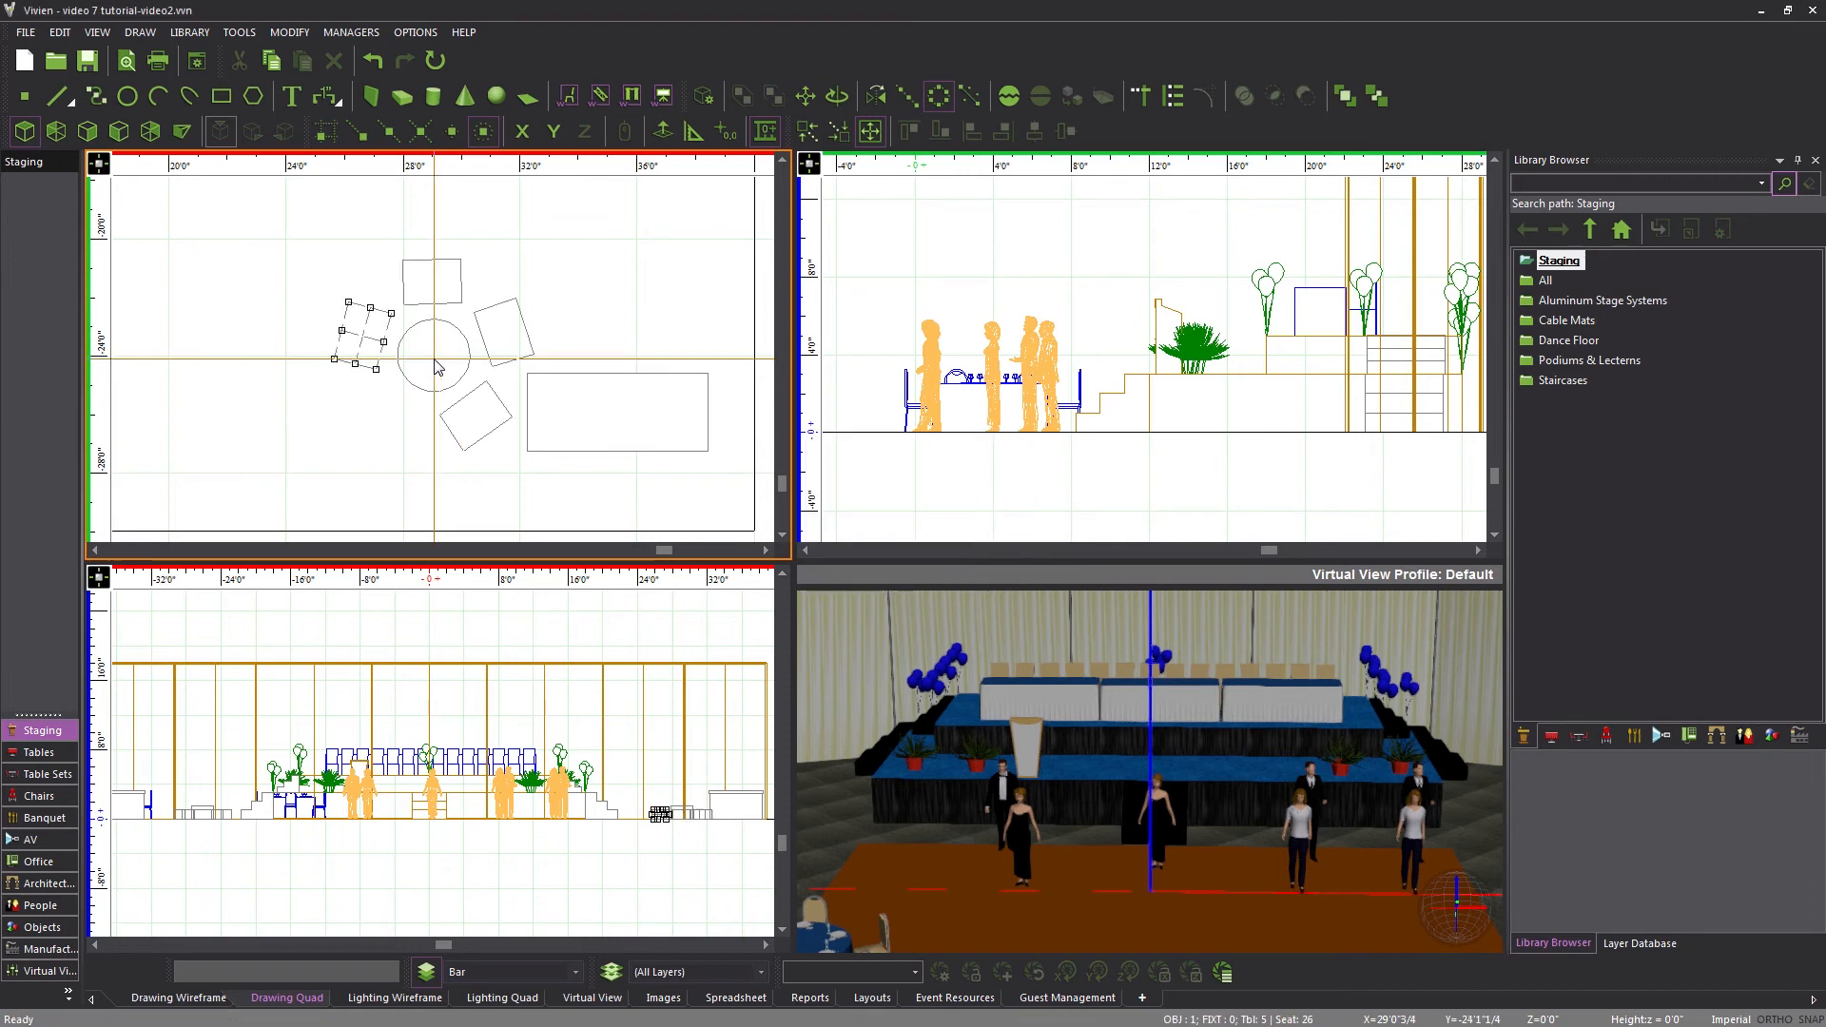
left_click(563, 339)
Set up a grid clone of the dining table set below the dance floor with 4 columns over a total distance of 32'0"
scroll(350, 462, "down", 5)
middle_click_drag(285, 432, 360, 367)
scroll(318, 440, "up", 1)
scroll(376, 443, "up", 2)
scroll(360, 366, "up", 1)
scroll(360, 366, "down", 1)
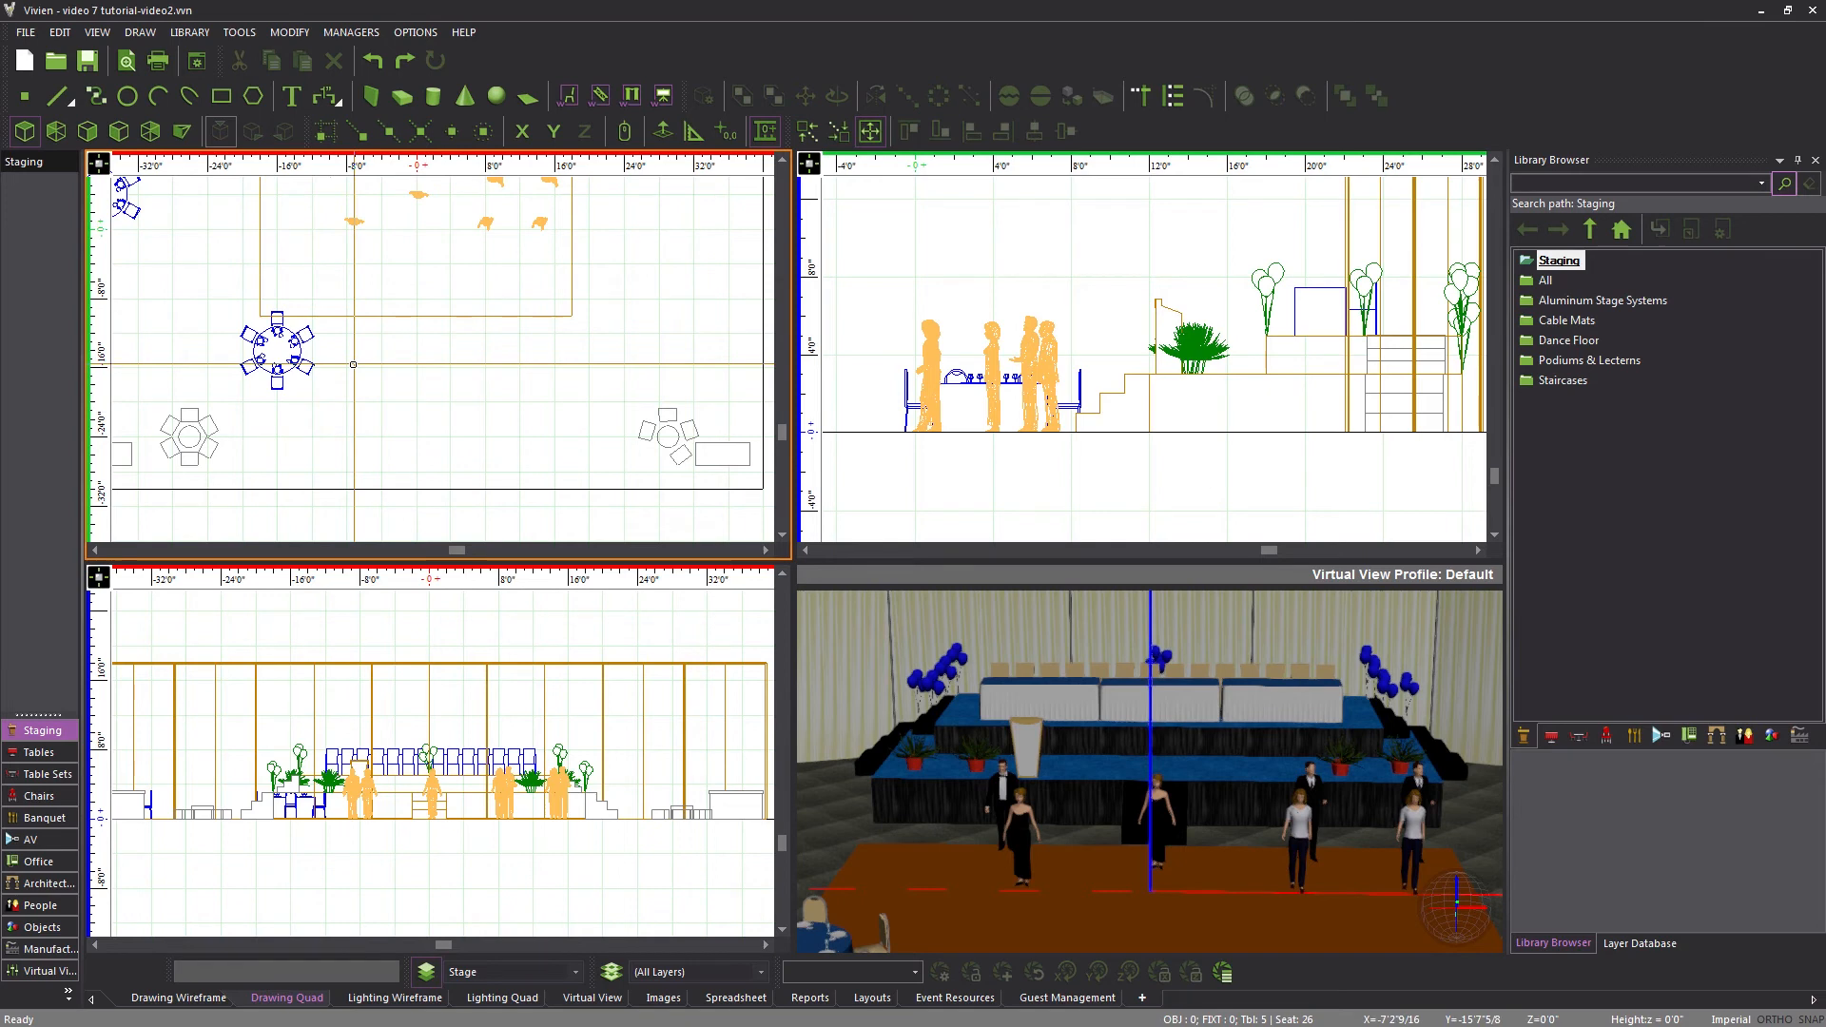
left_click(276, 383)
right_click(361, 367)
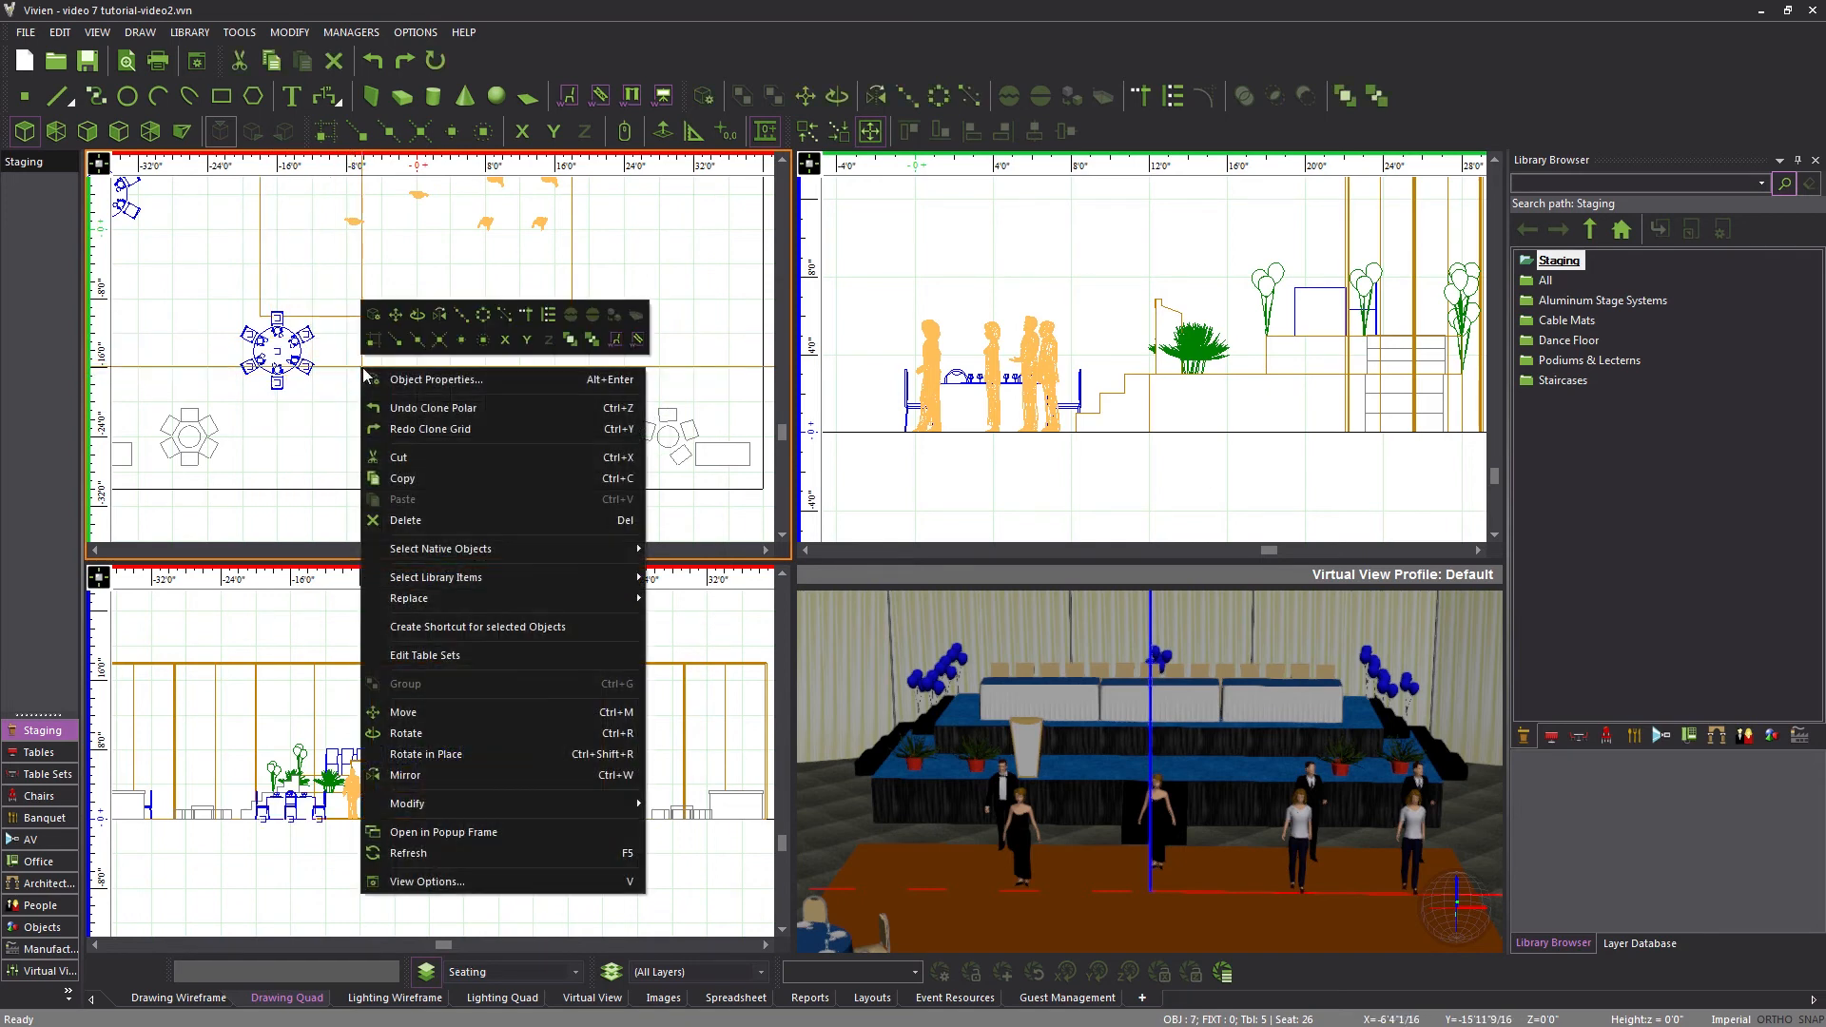
mouse_move(424, 808)
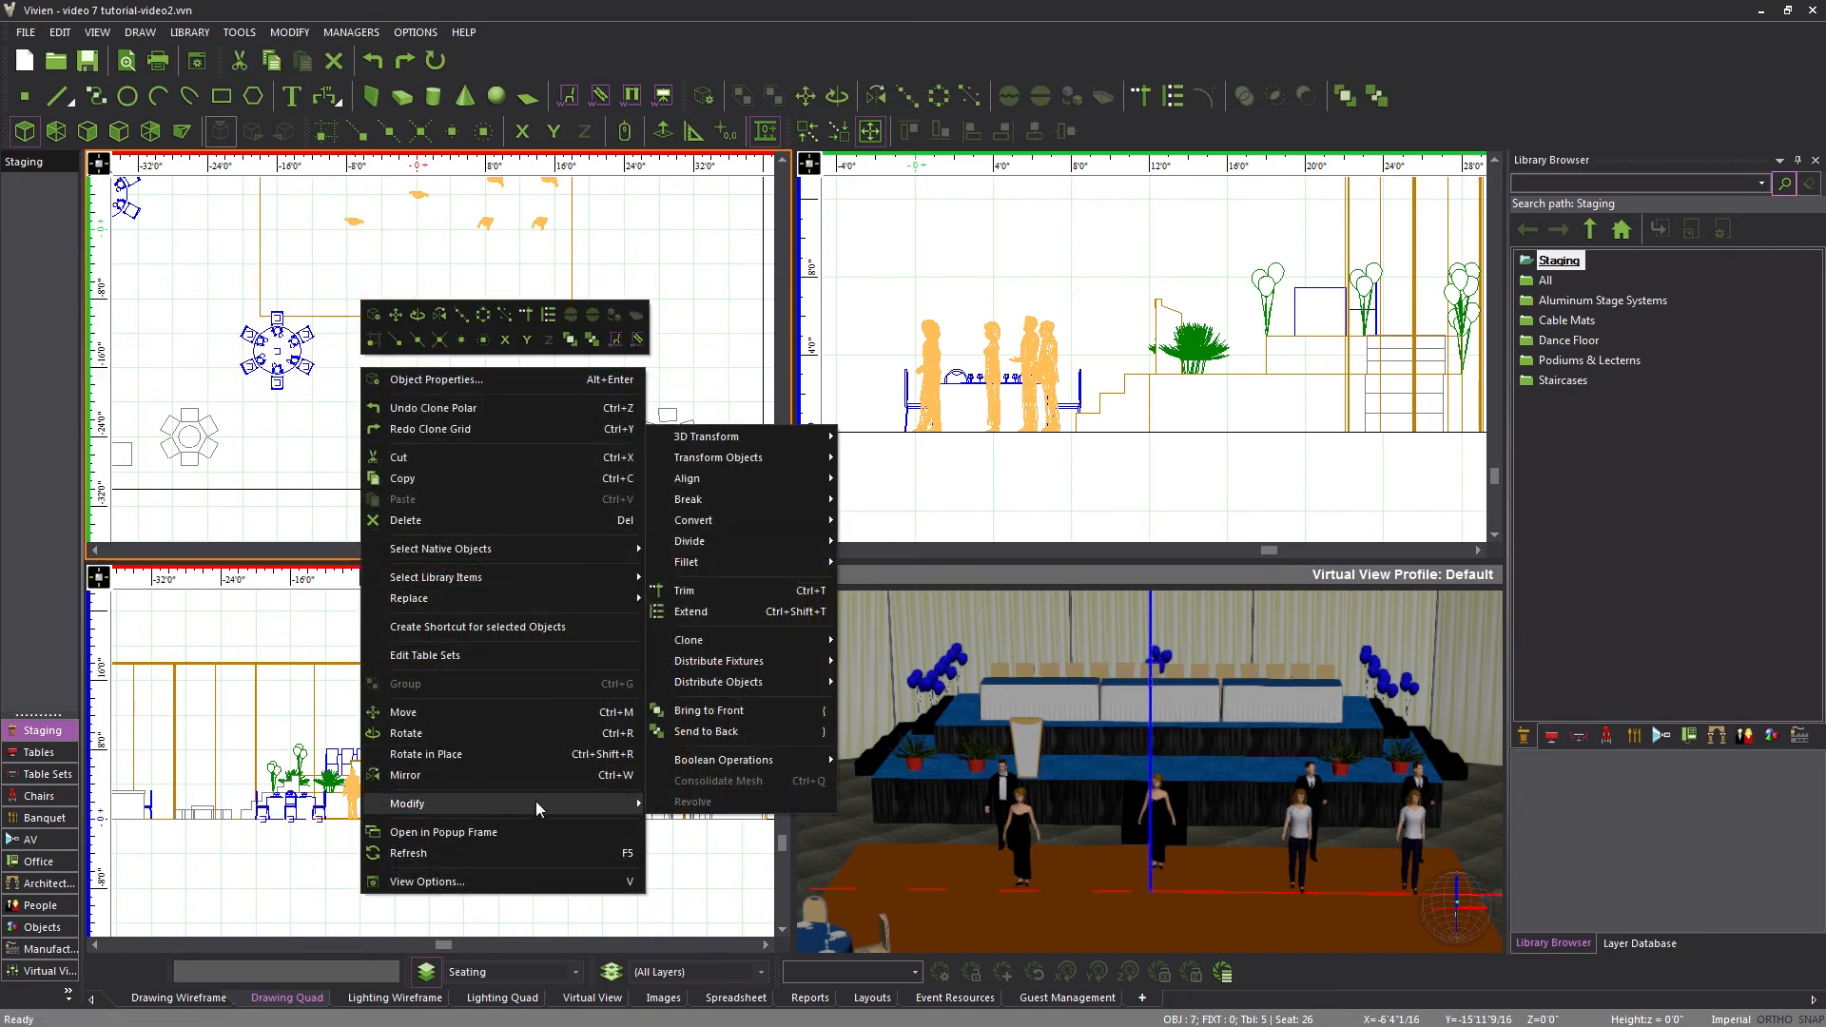
mouse_move(729, 643)
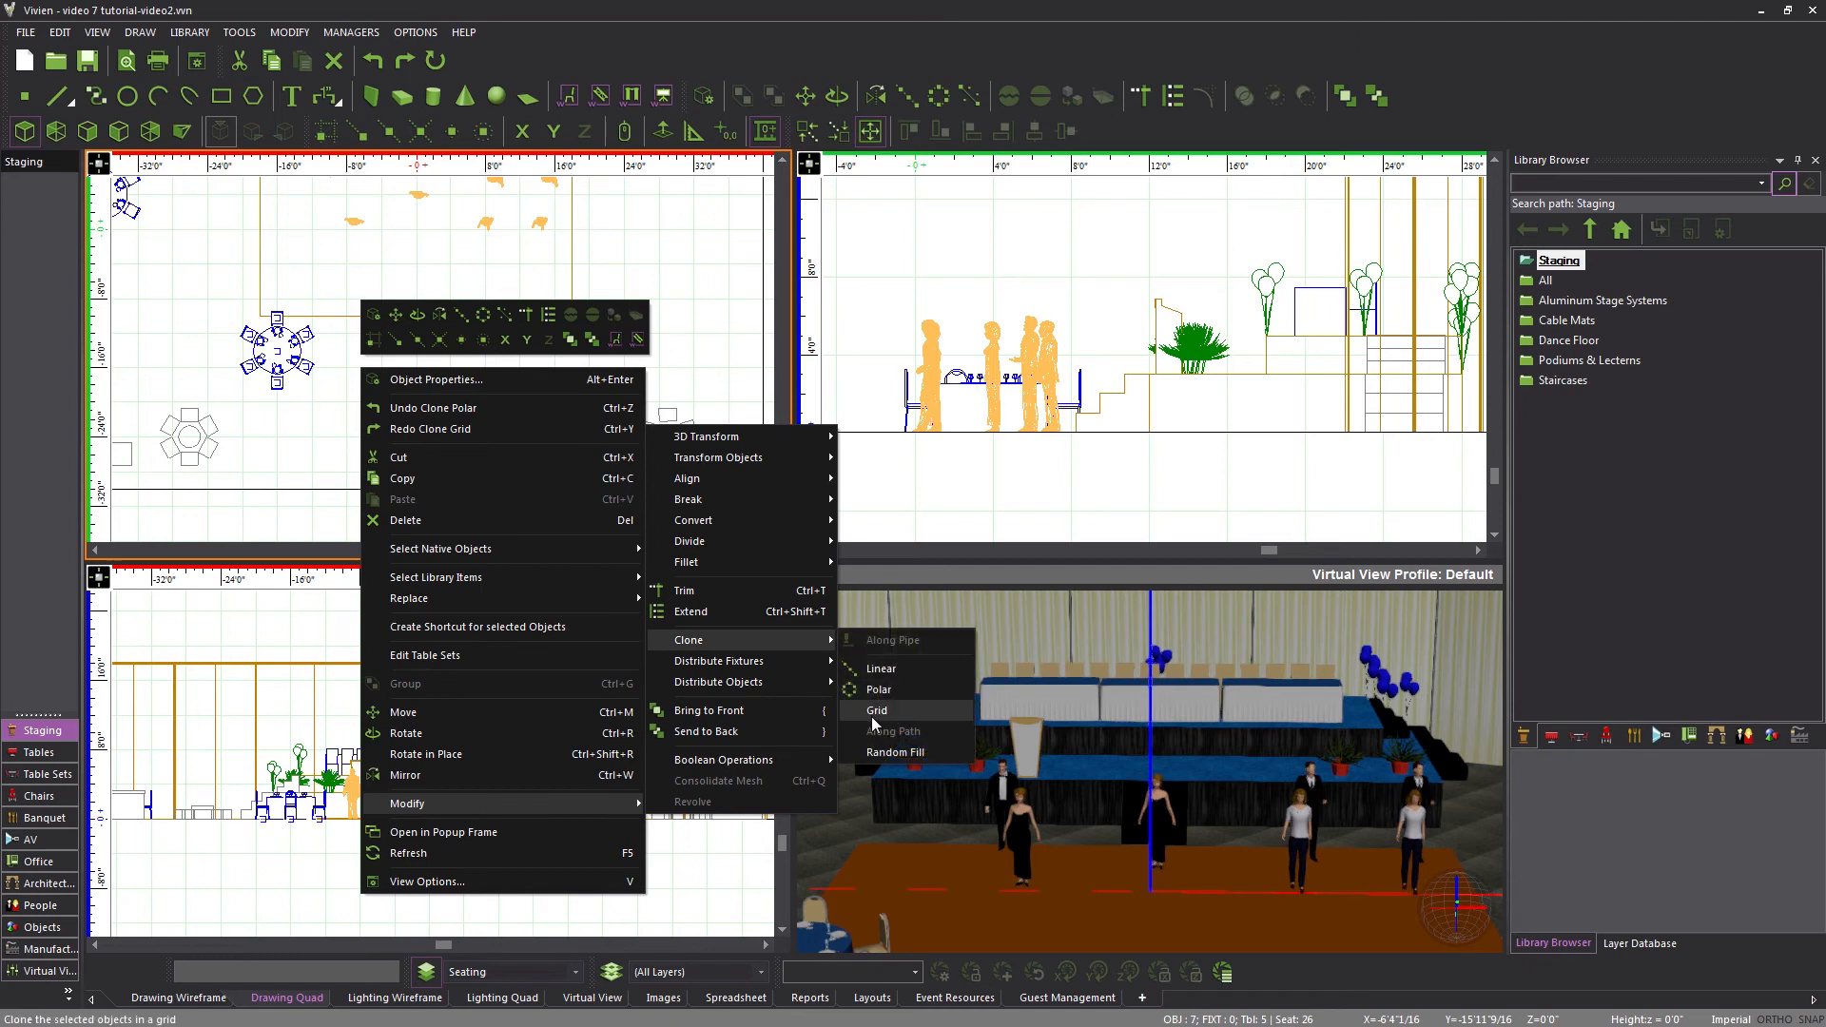
left_click(873, 712)
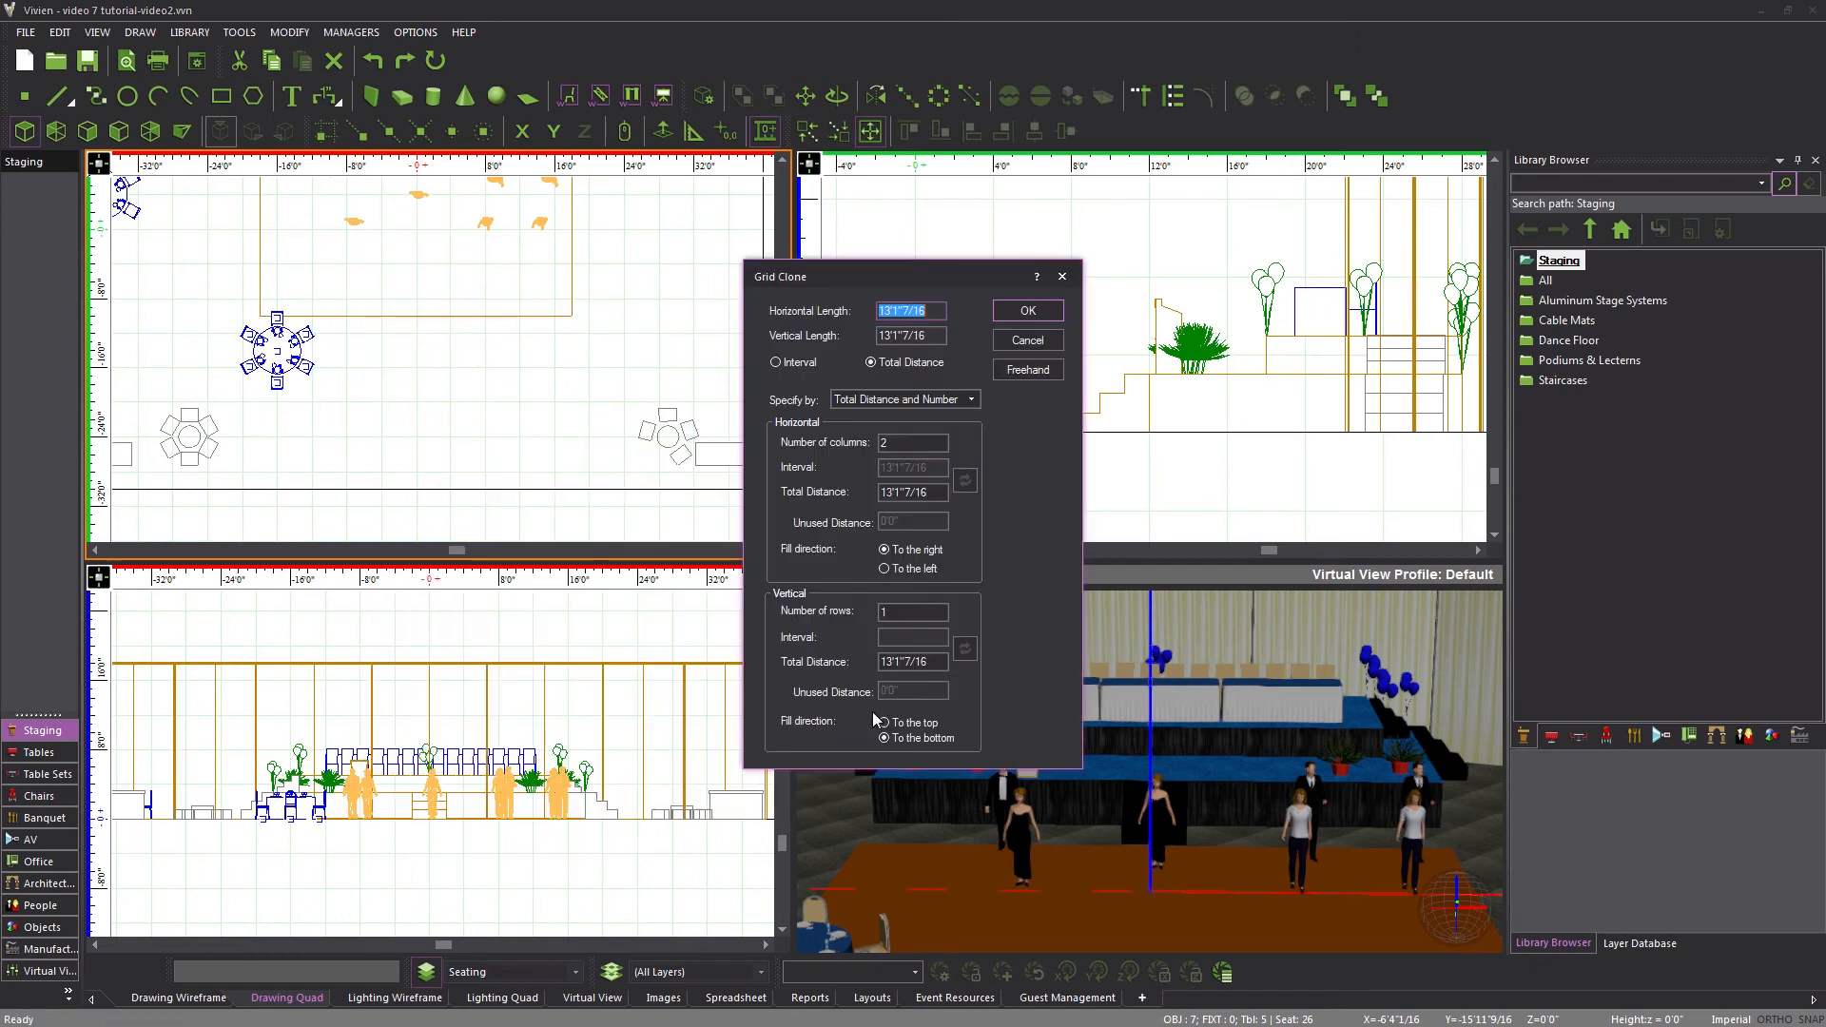
left_click(870, 363)
double_click(904, 441)
type("4")
double_click(904, 493)
type("32'0")
Give the grid clone 2 rows over a total distance of 9' filling to the bottom, and create the table sets
double_click(885, 611)
type("2")
key("Tab")
type("9'")
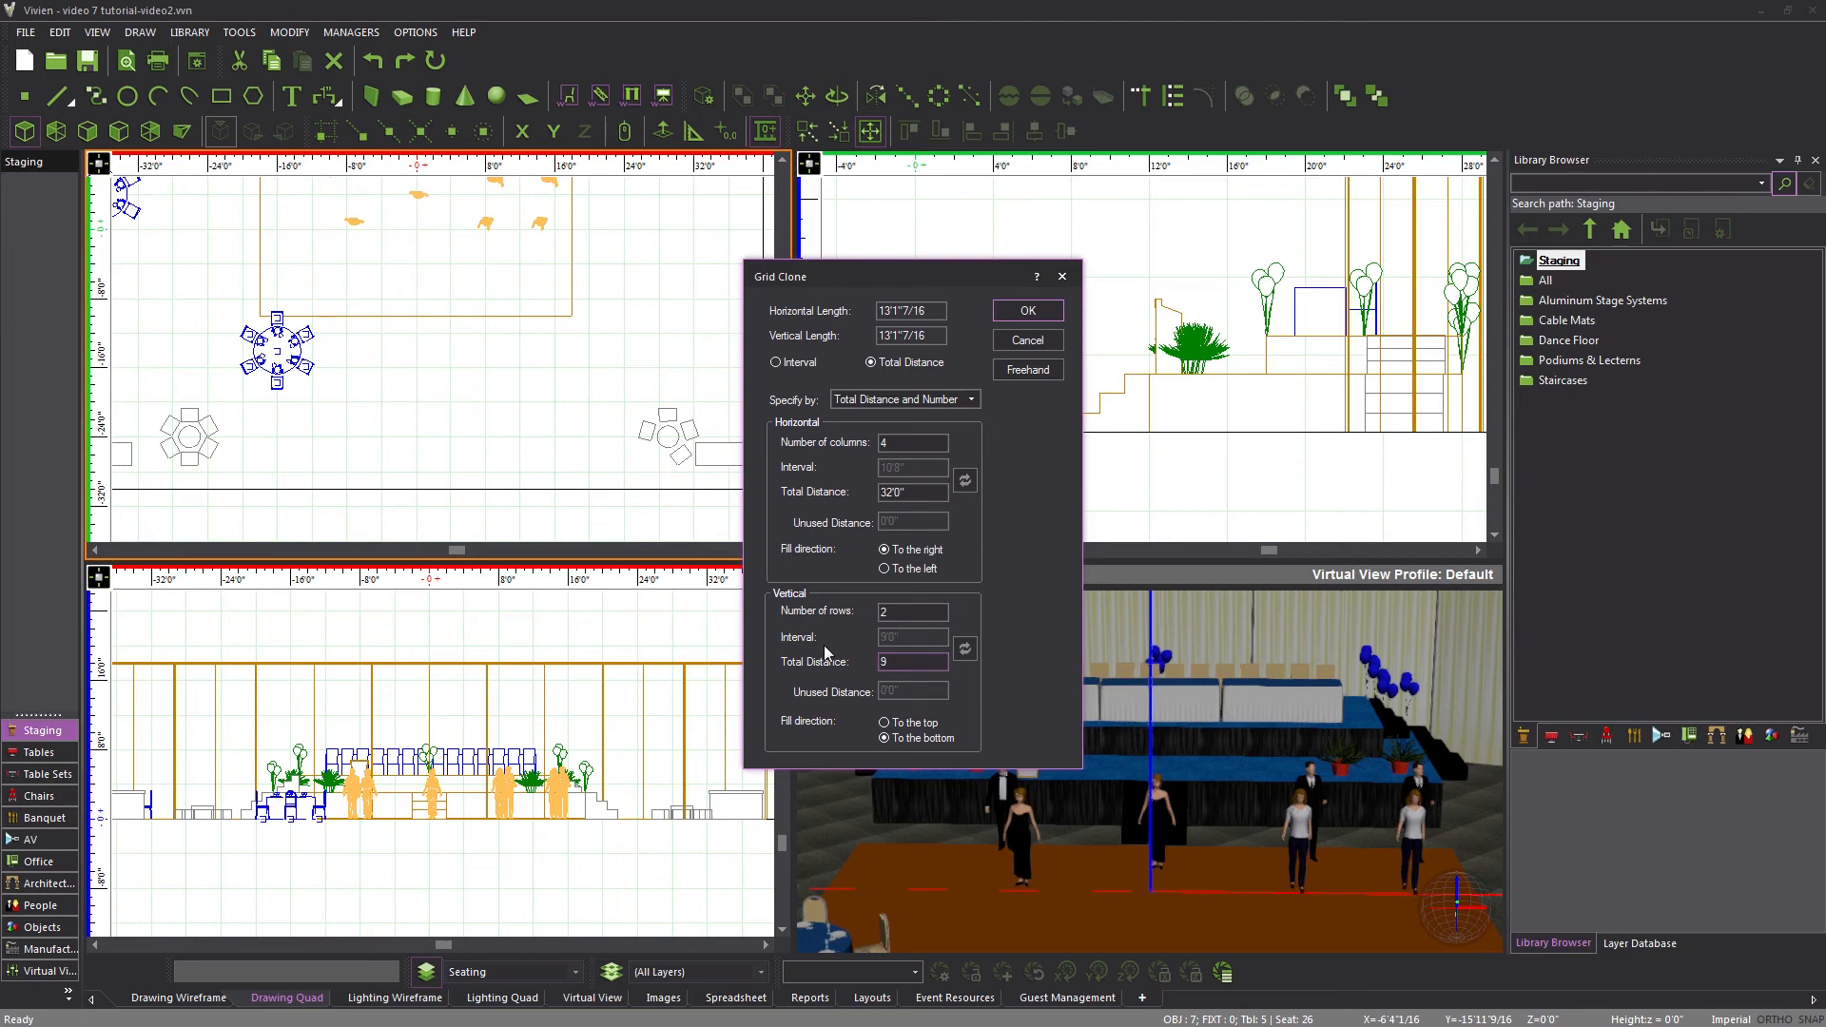
left_click(897, 748)
left_click(1030, 312)
mouse_move(1161, 892)
middle_mouse_down()
mouse_move(1155, 808)
mouse_move(1155, 869)
middle_mouse_up()
scroll(1160, 856, "down", 4)
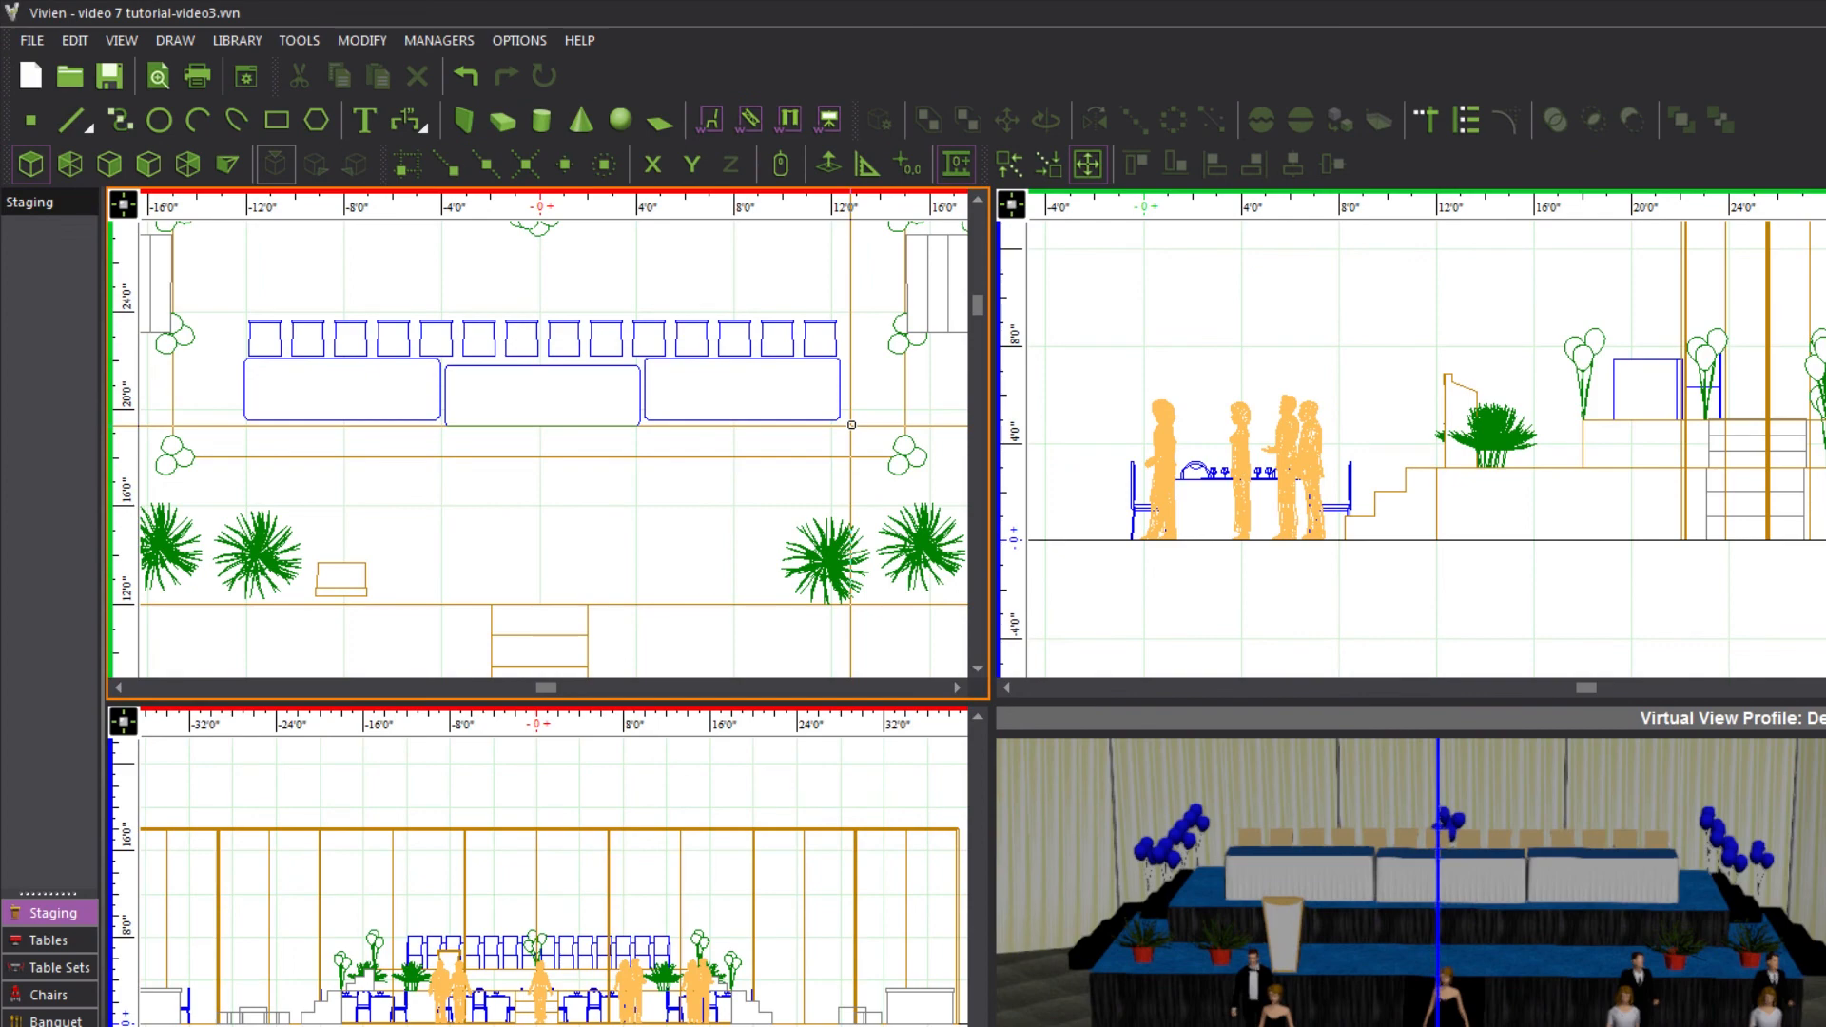
Align the three head tables on stage by their centers into one straight row, and clear the selection
left_click_drag(794, 411, 270, 428)
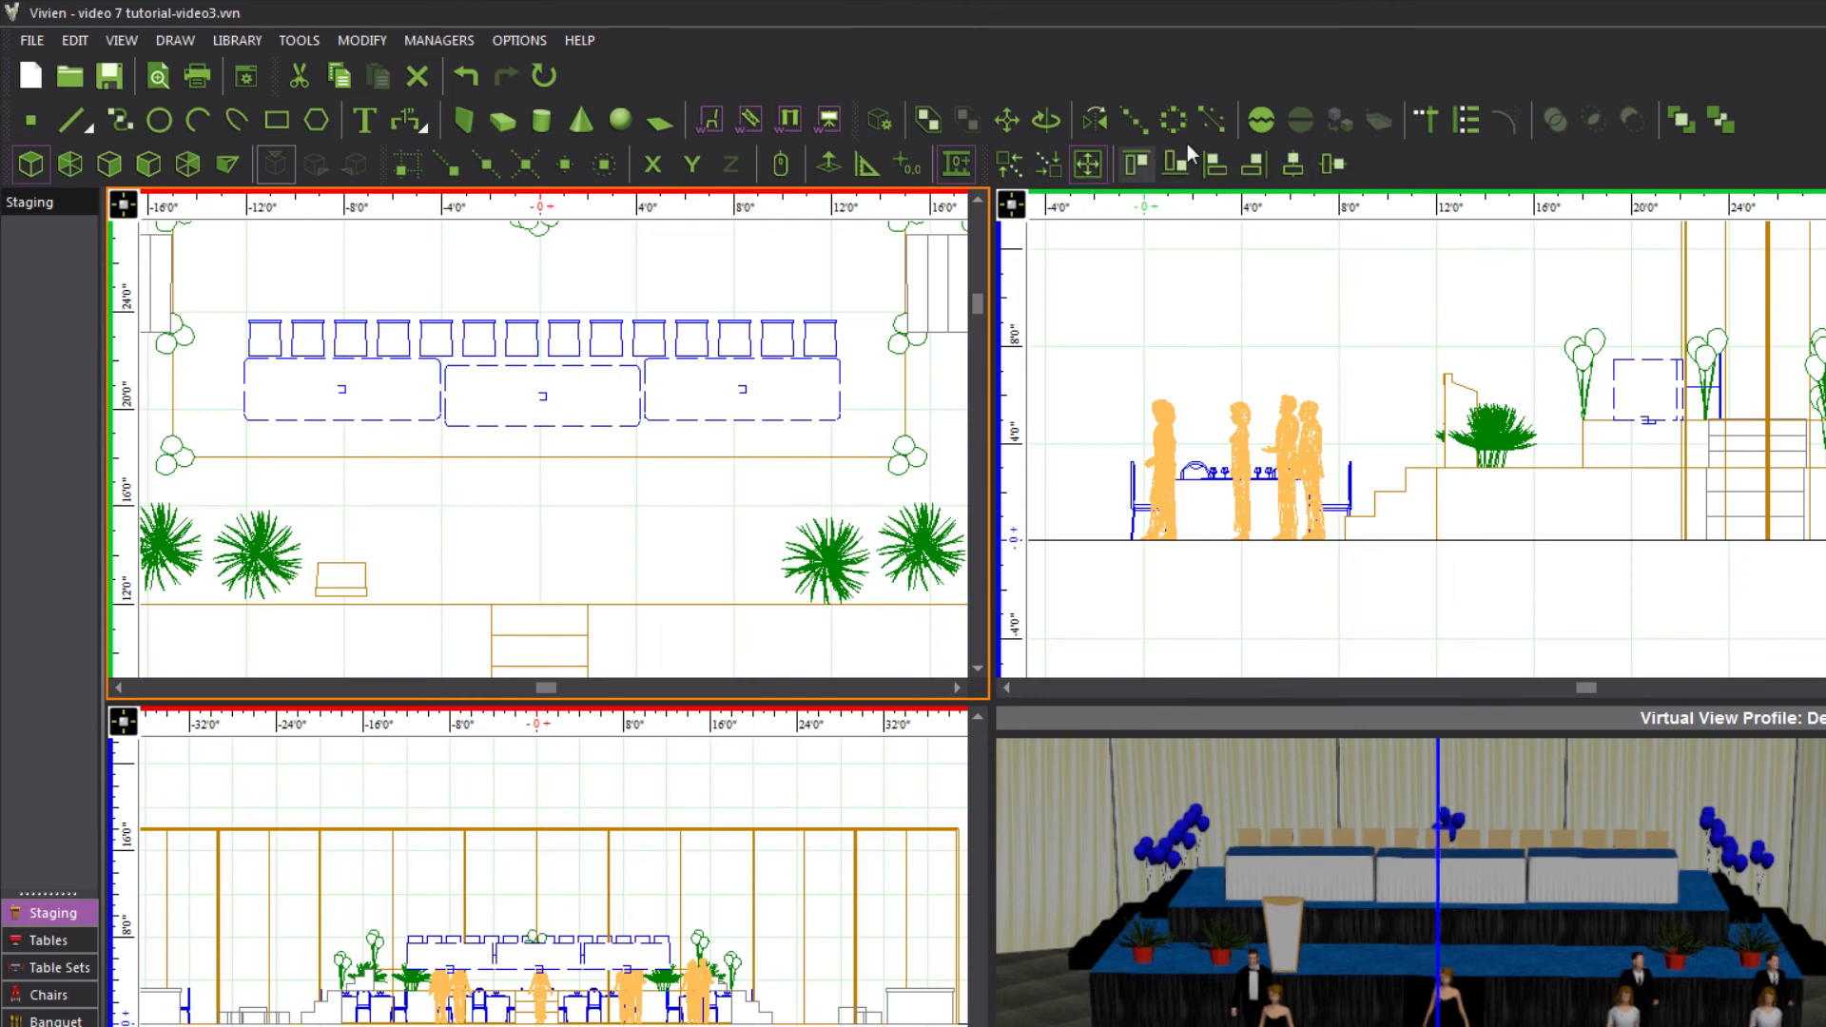
left_click(1334, 165)
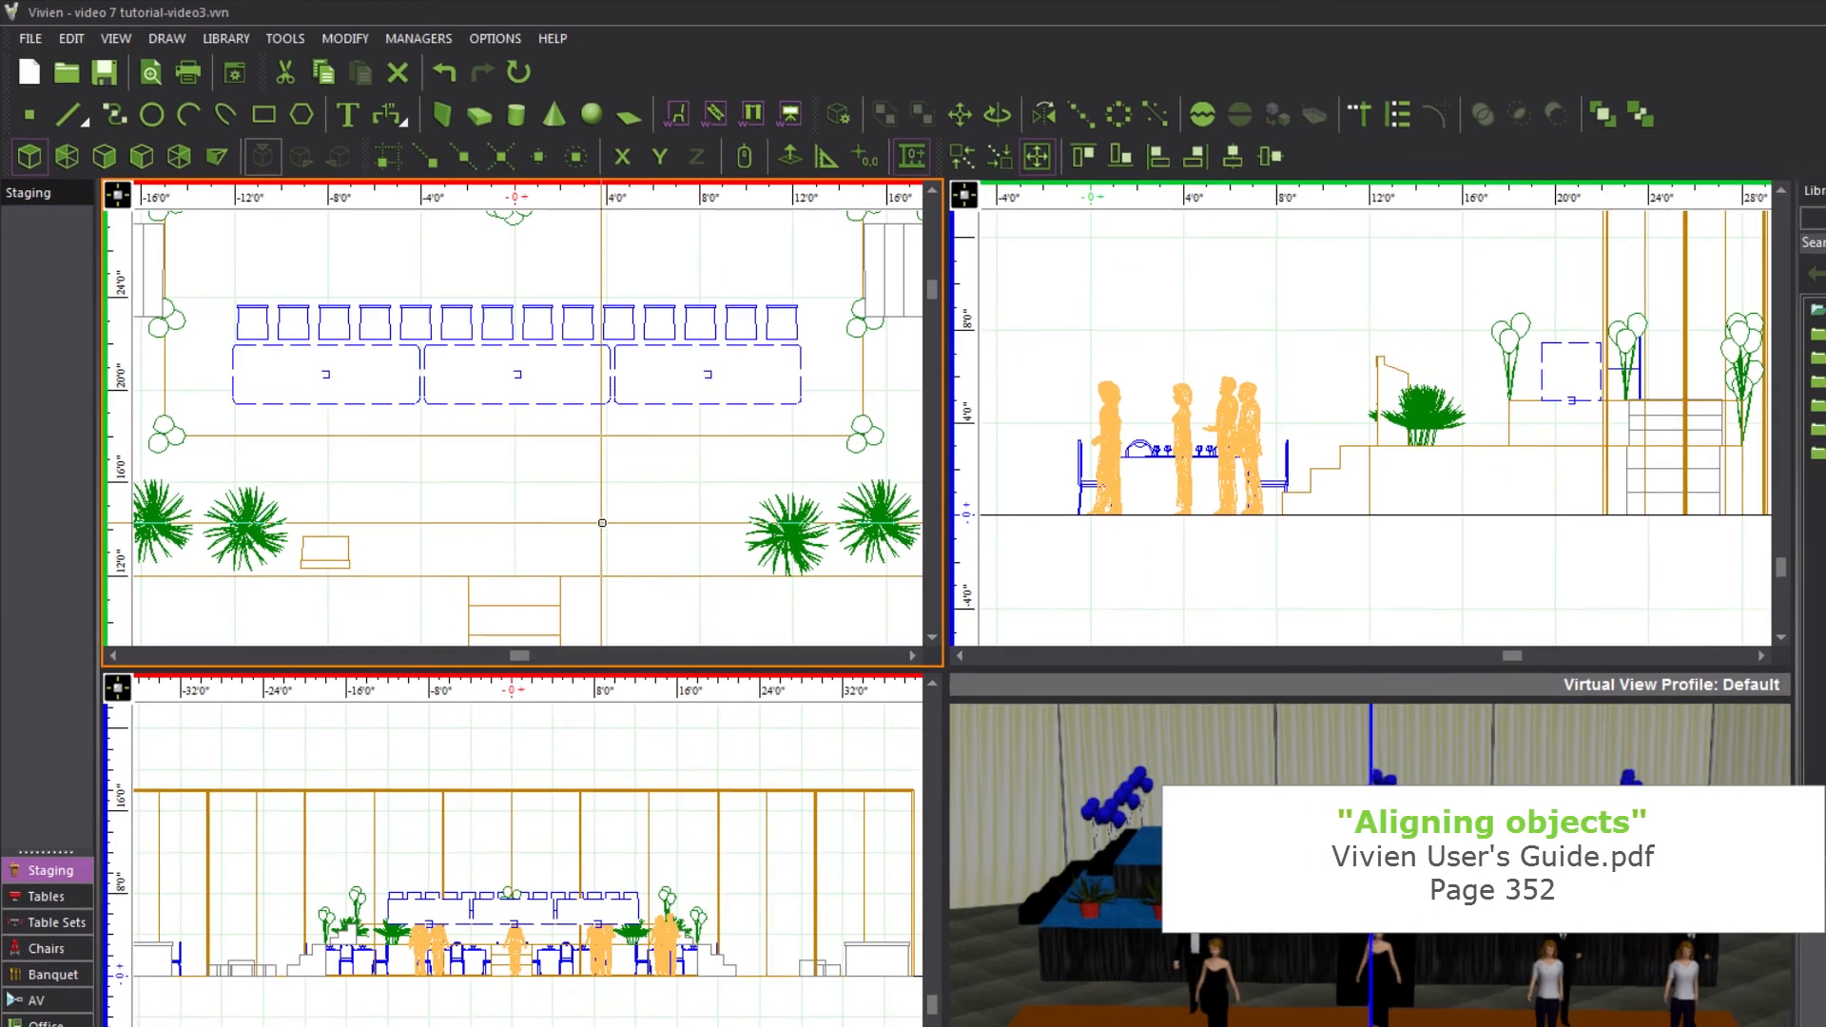
left_click(545, 567)
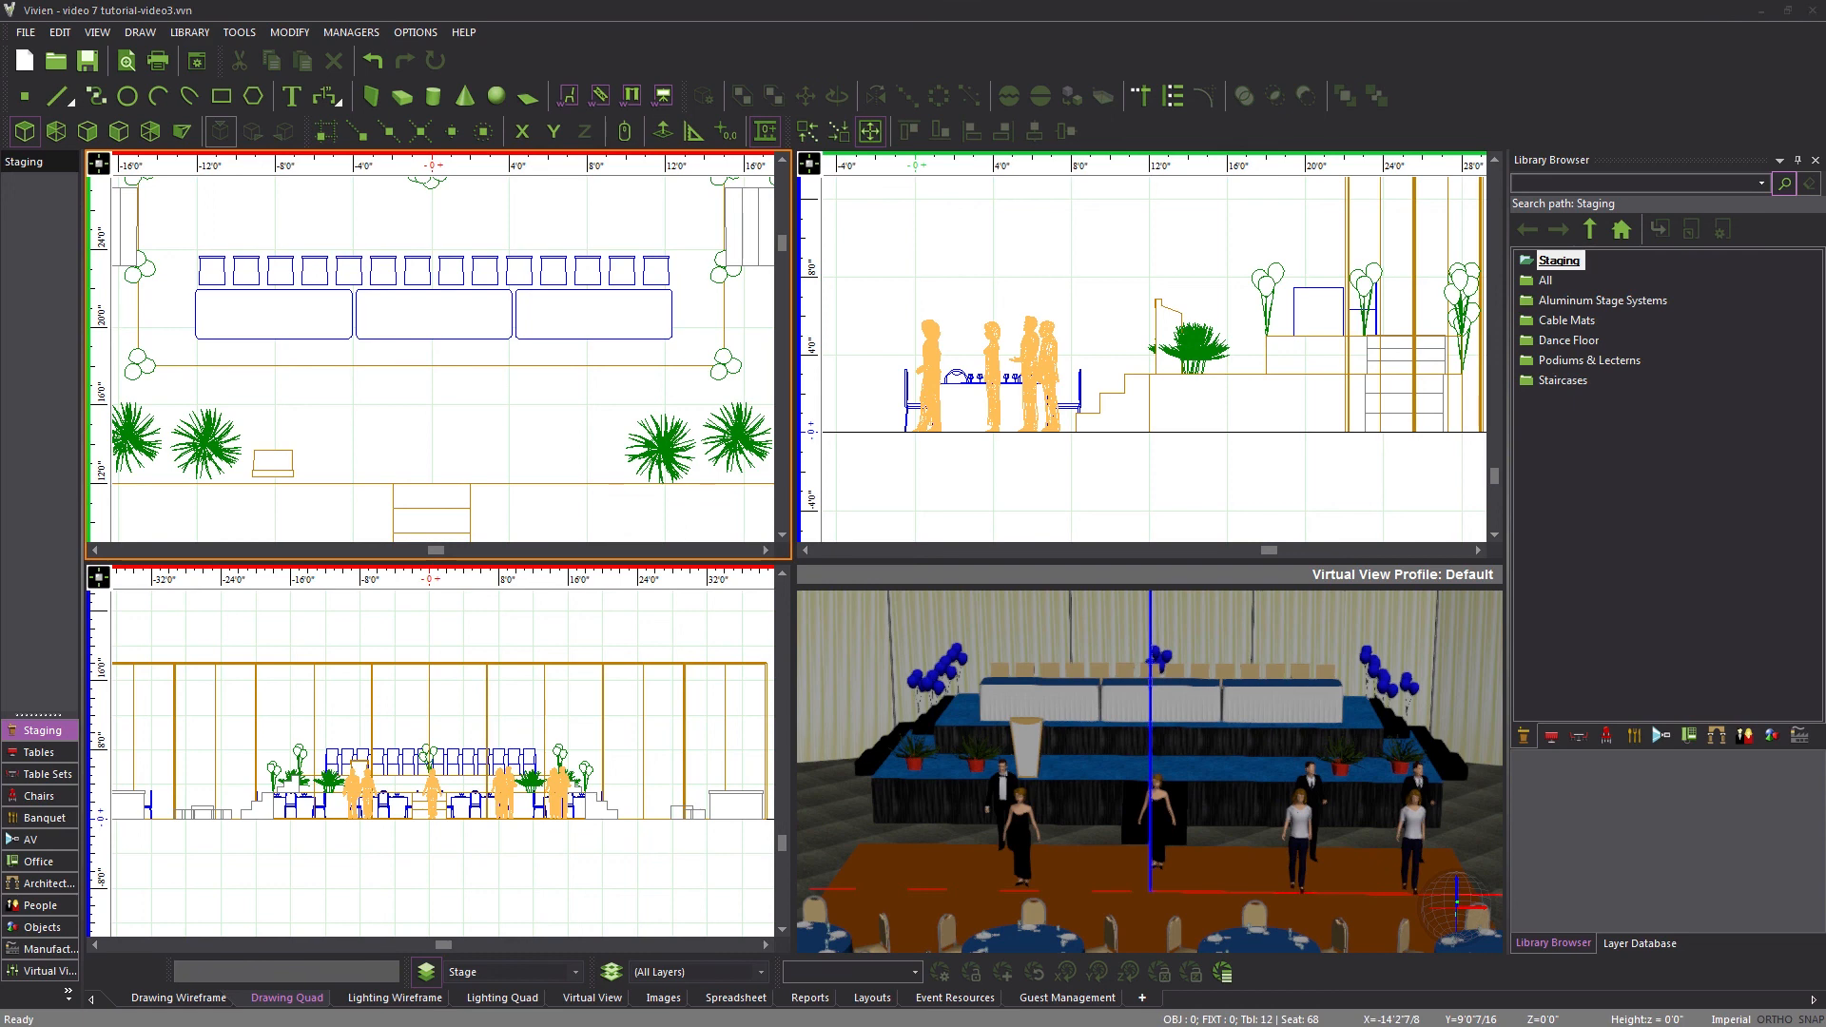
Make Bar the current layer for working on the round bar table on the negative-X side
scroll(494, 496, "down", 5)
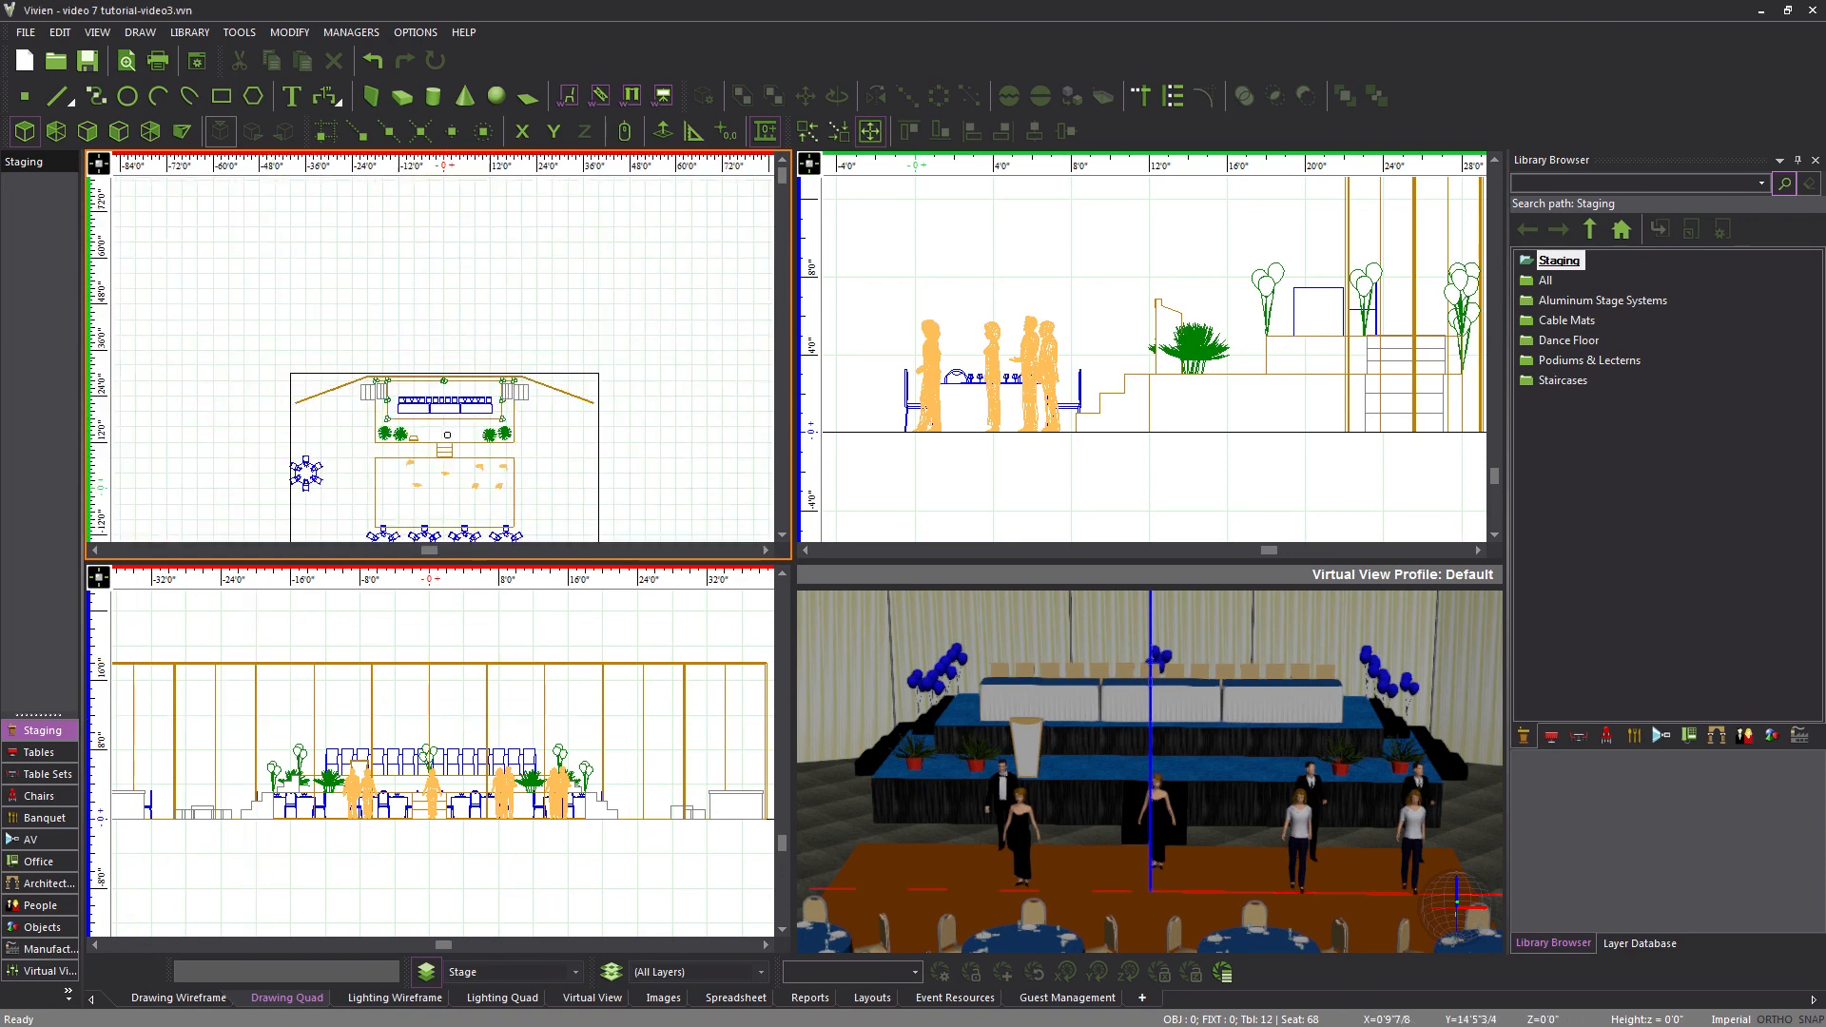
scroll(295, 464, "up", 5)
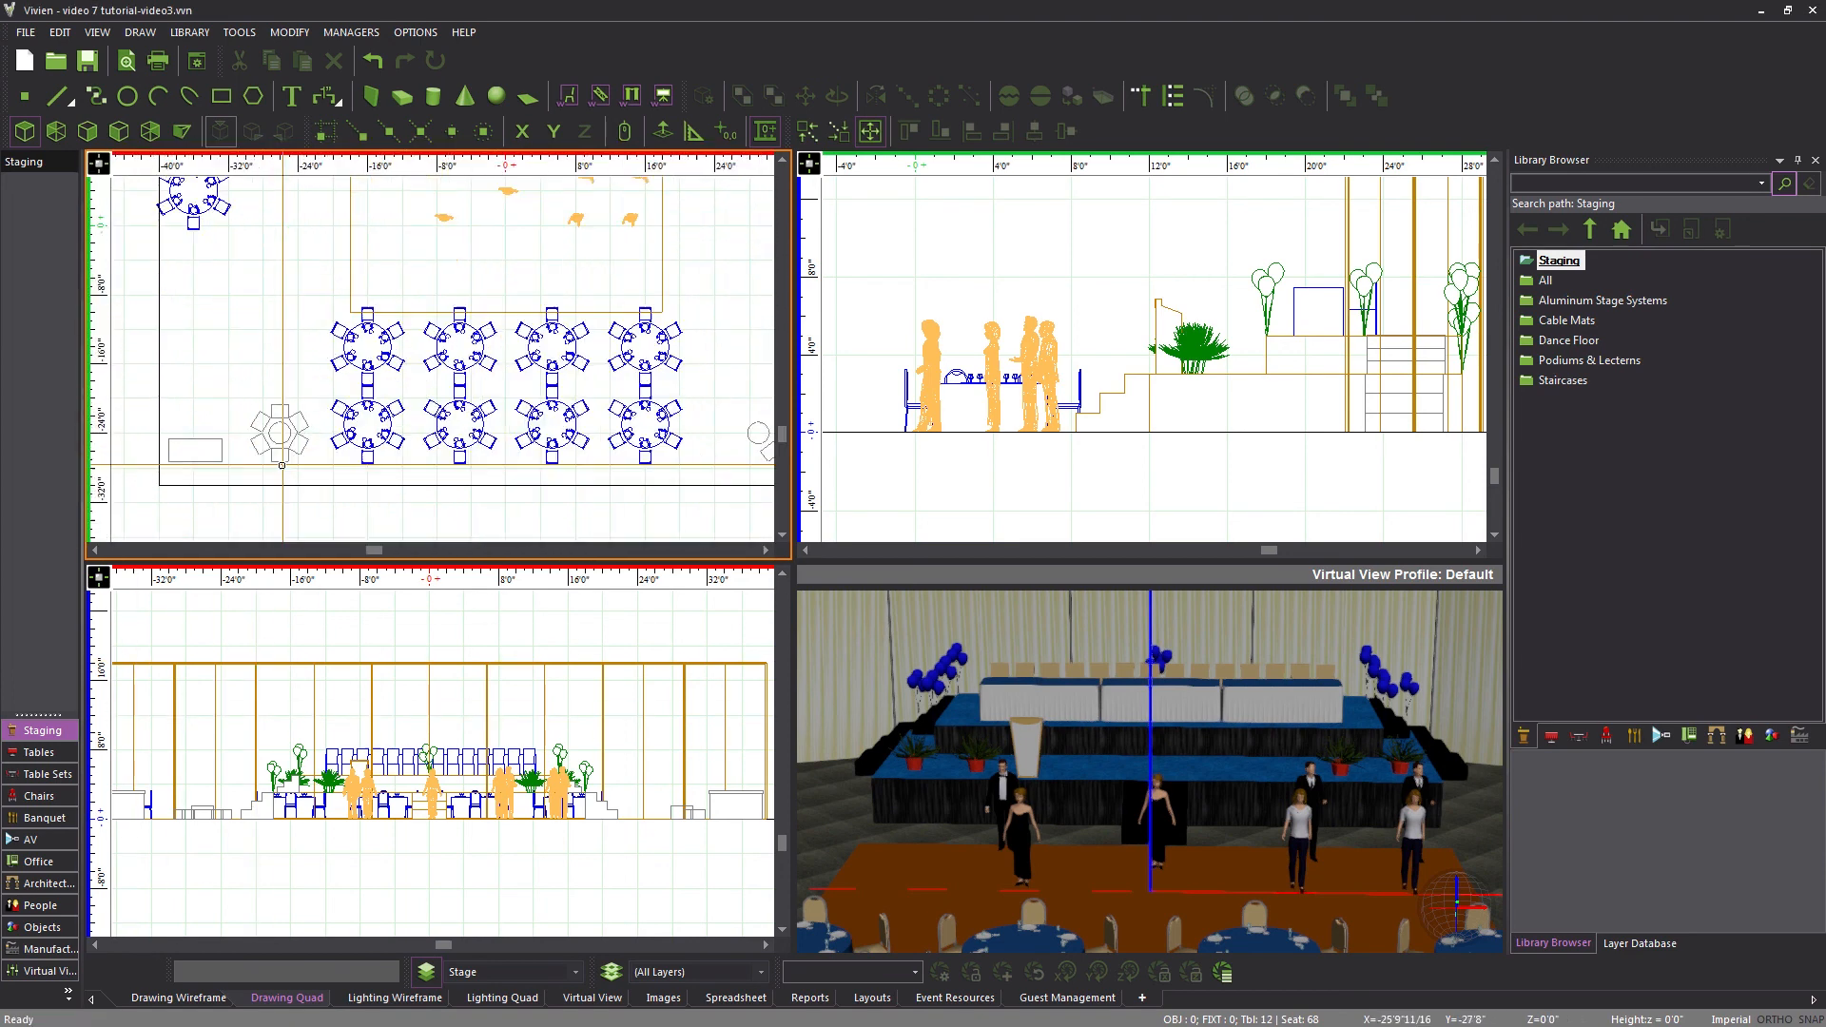
middle_click_drag(295, 464, 366, 468)
scroll(431, 467, "up", 2)
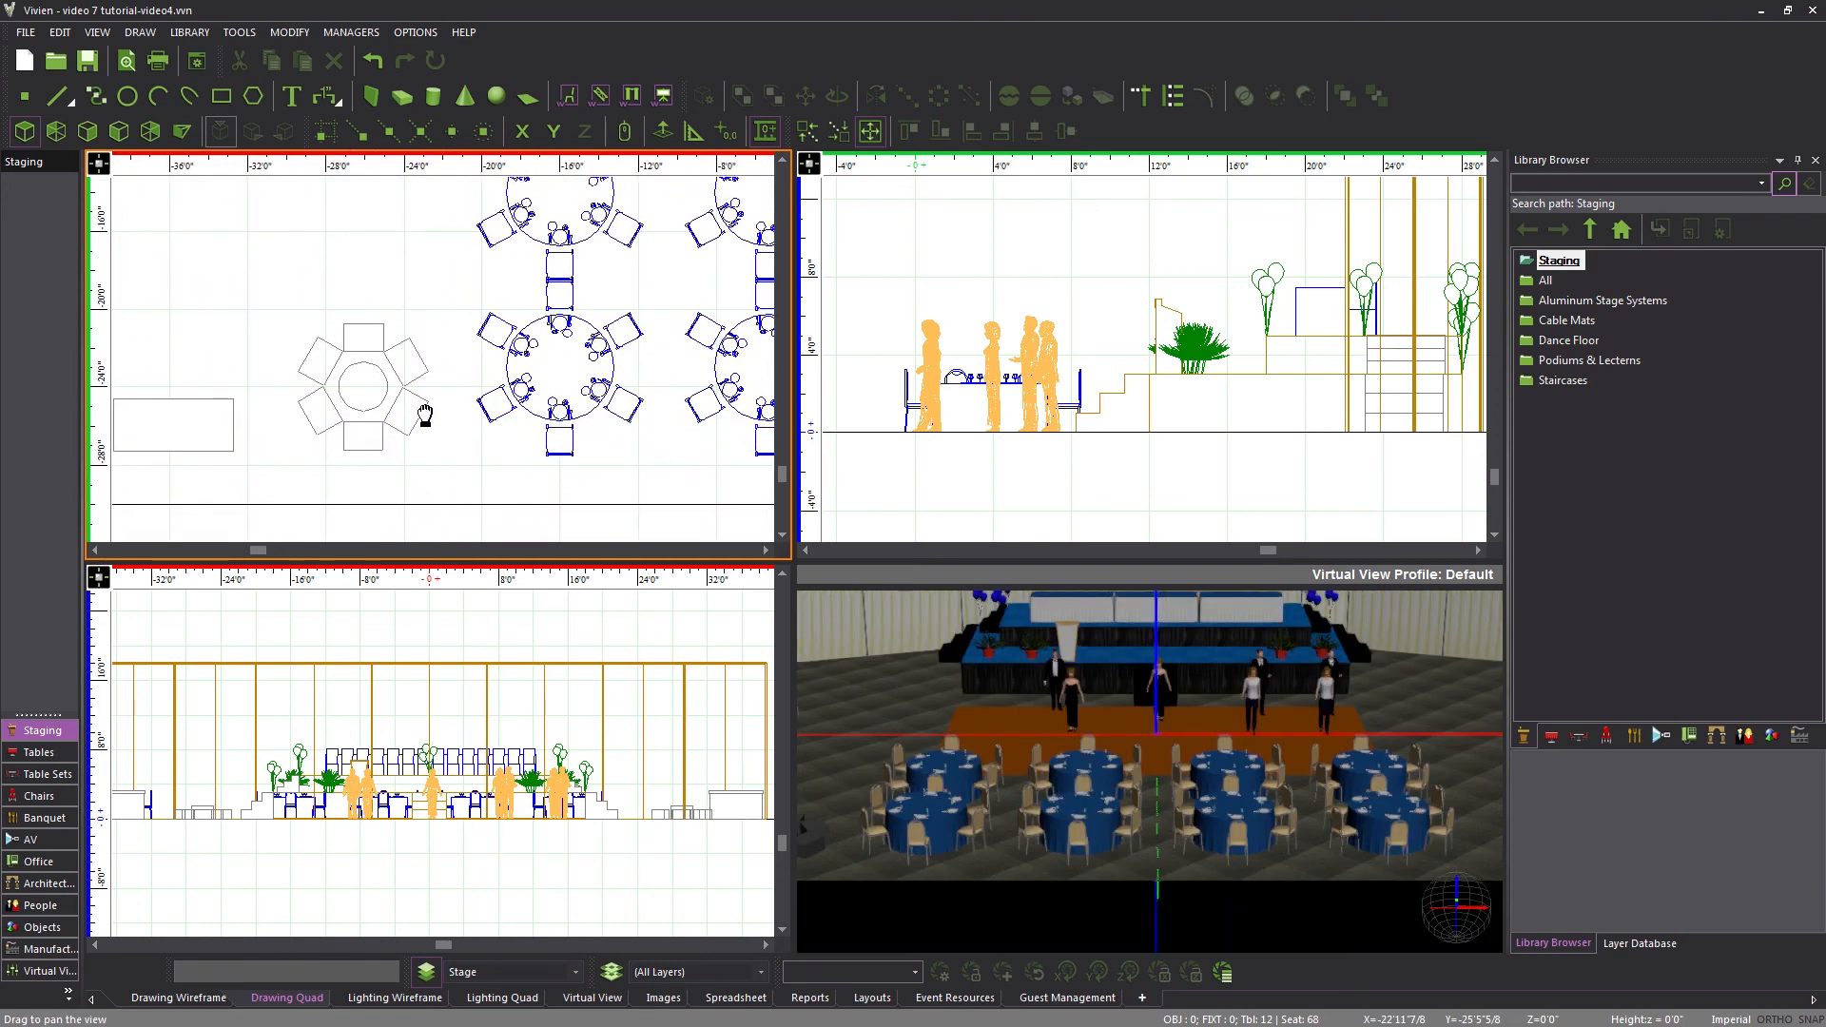
left_click(568, 970)
left_click(519, 875)
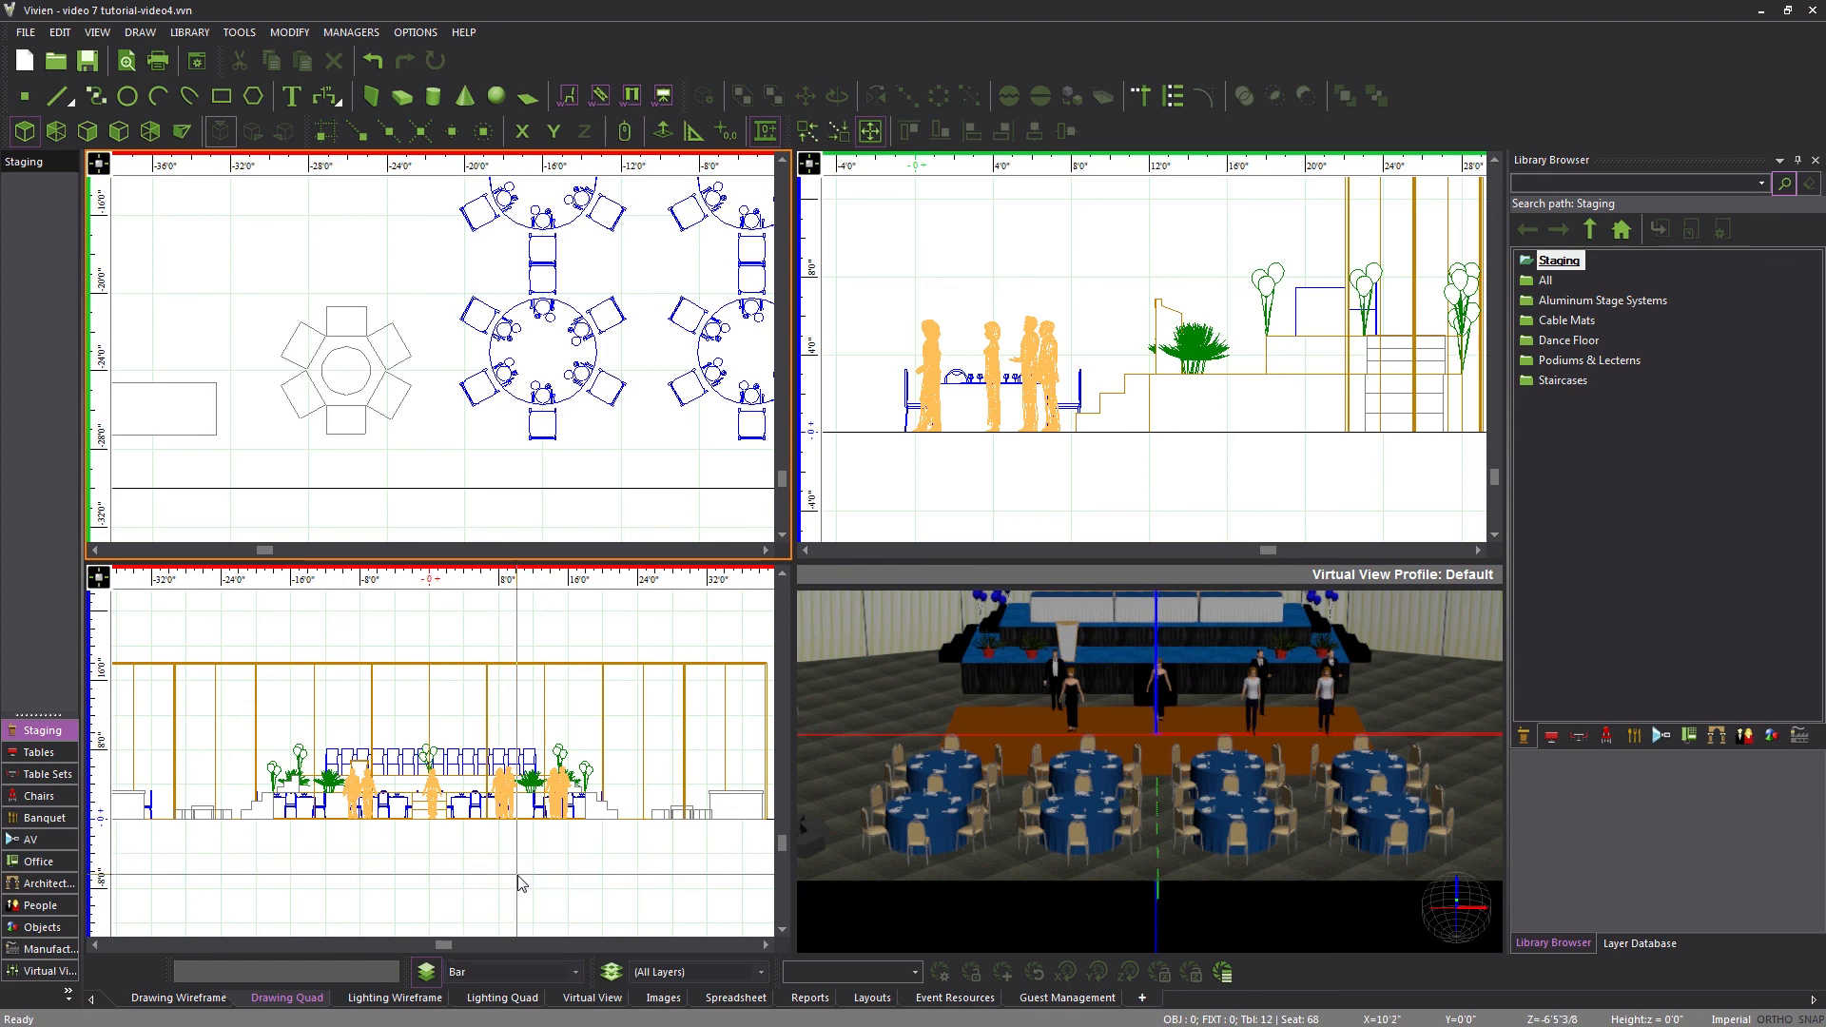
Group the round bar table on the negative-X side with its six surrounding seats
left_click_drag(416, 276, 272, 444)
right_click(232, 236)
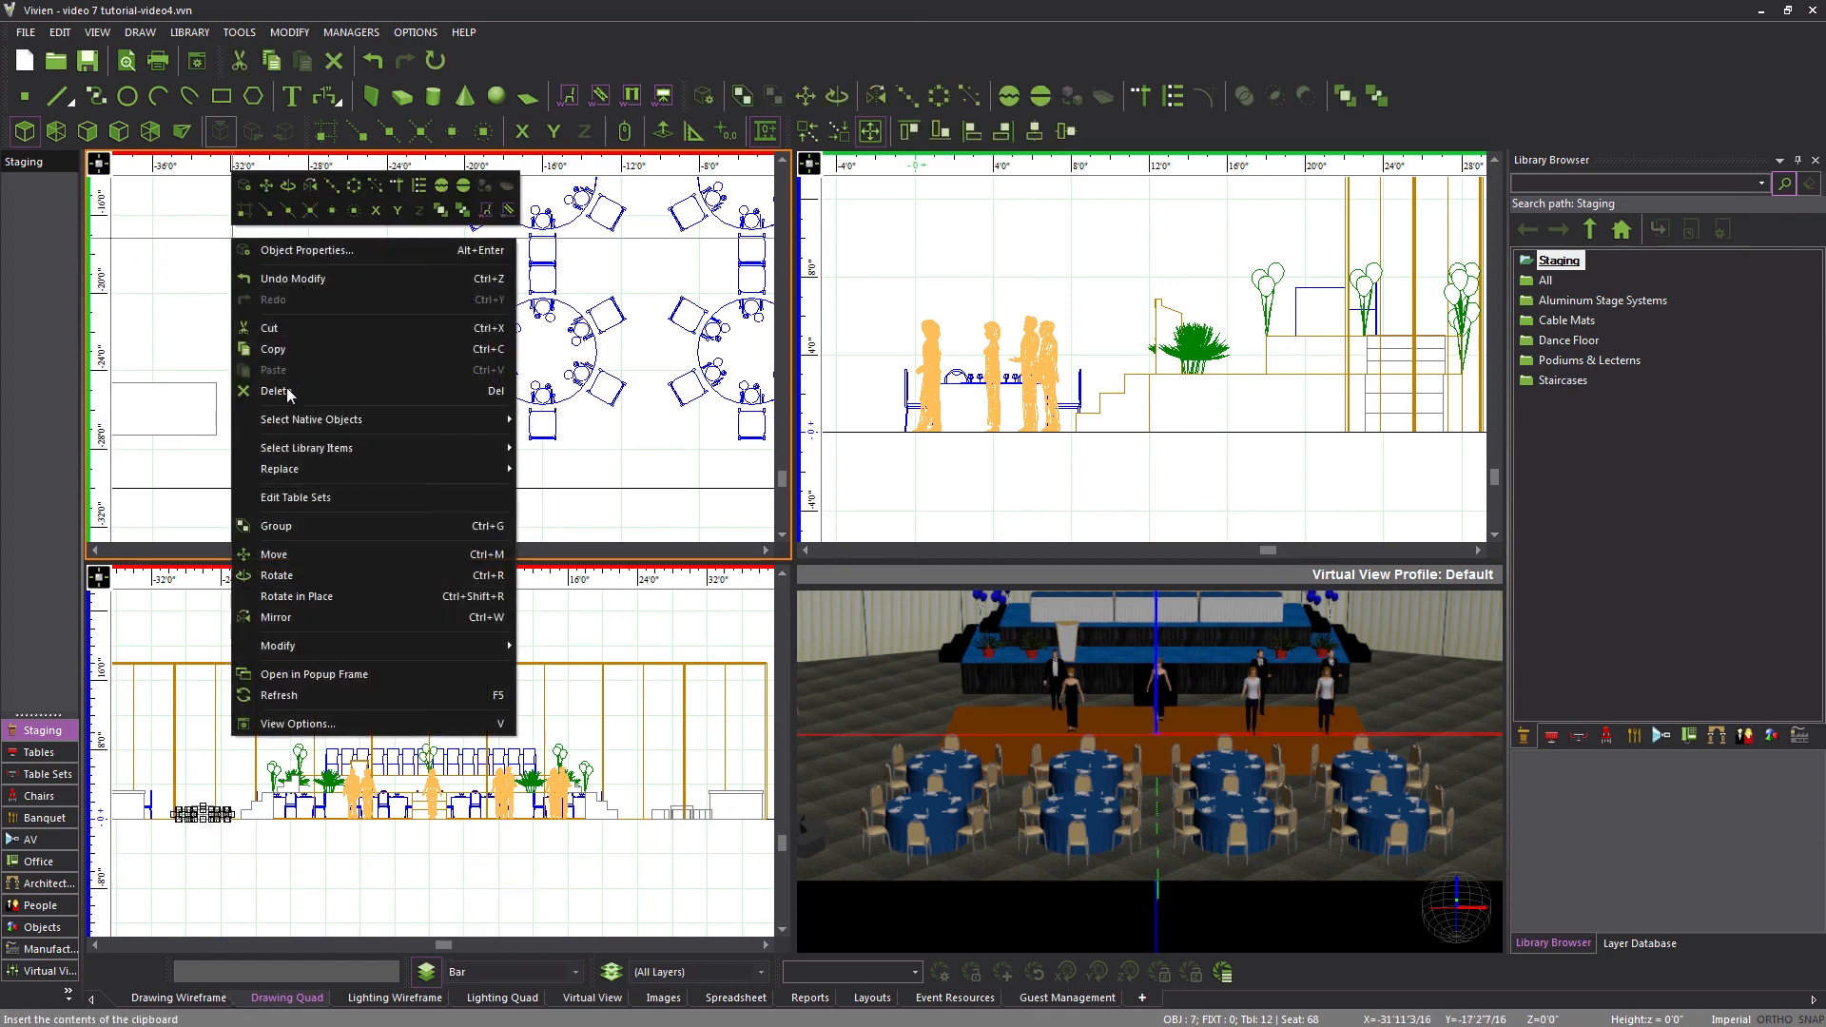
left_click(286, 528)
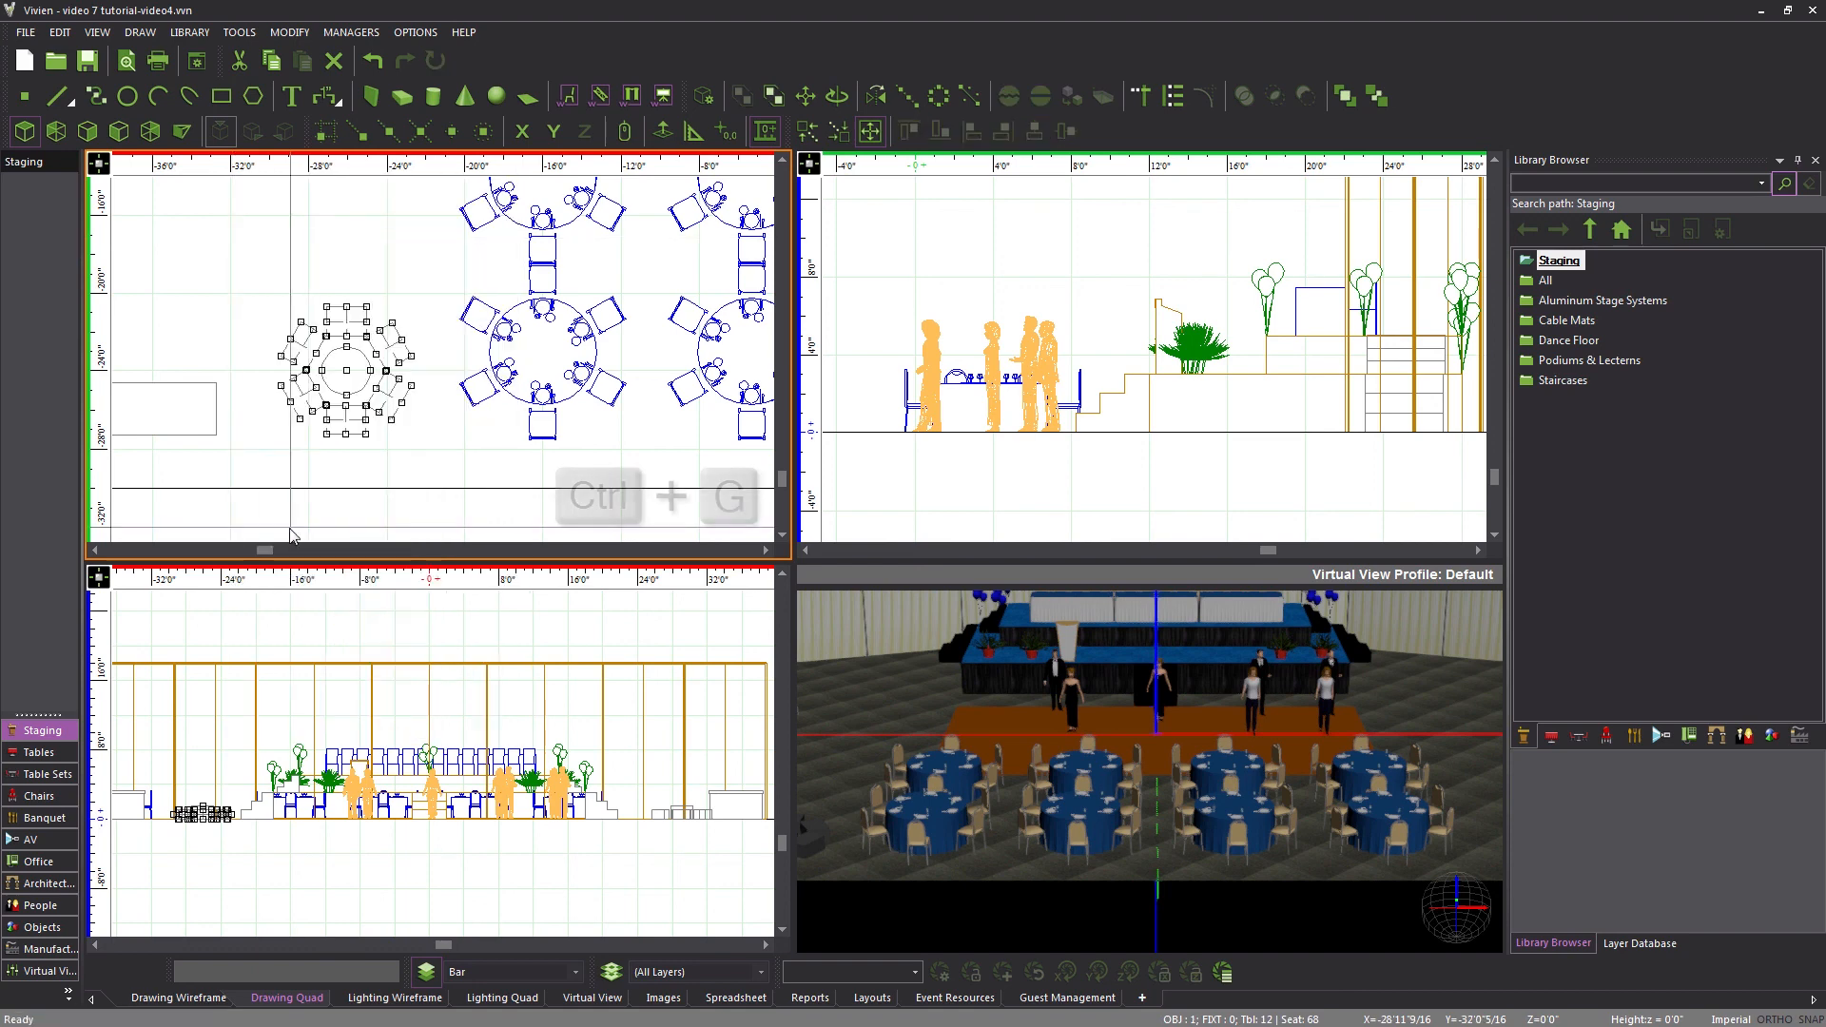
left_click(394, 460)
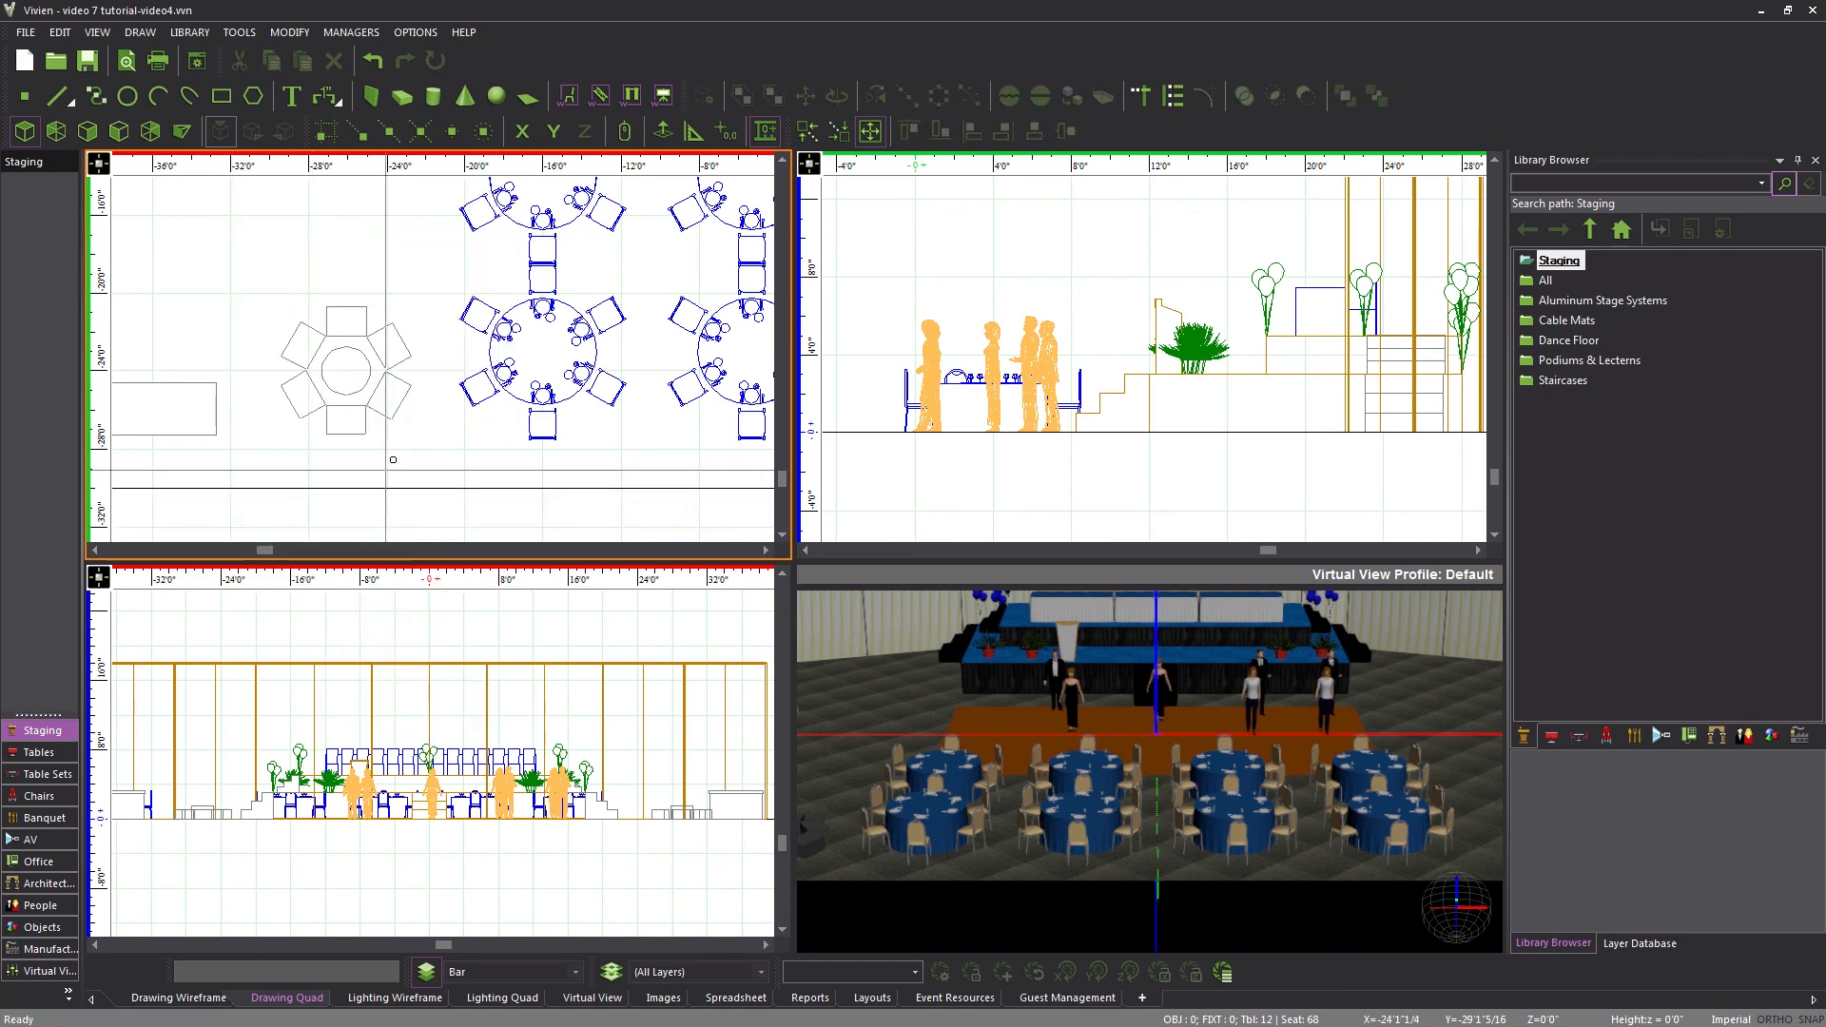
Copy the grouped bar table and seats and paste it on the positive-X side, just upstage of the other round bar table
left_click(404, 398)
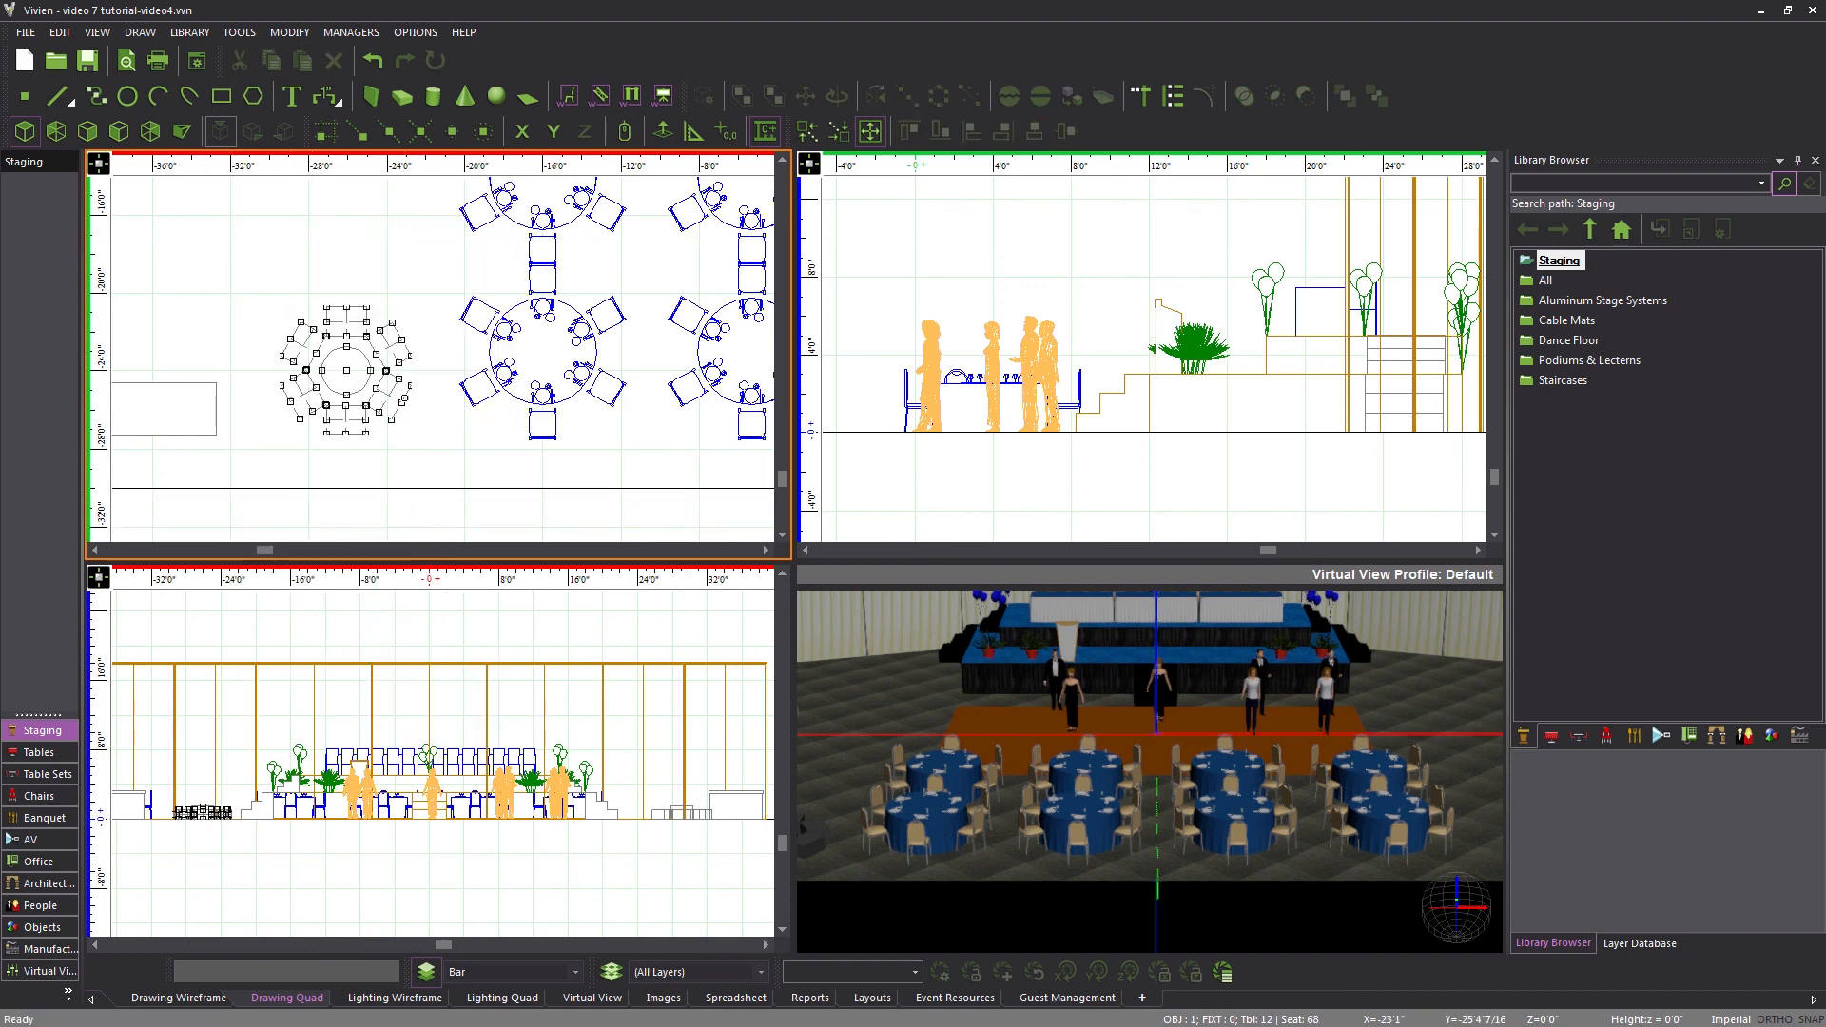
right_click(415, 428)
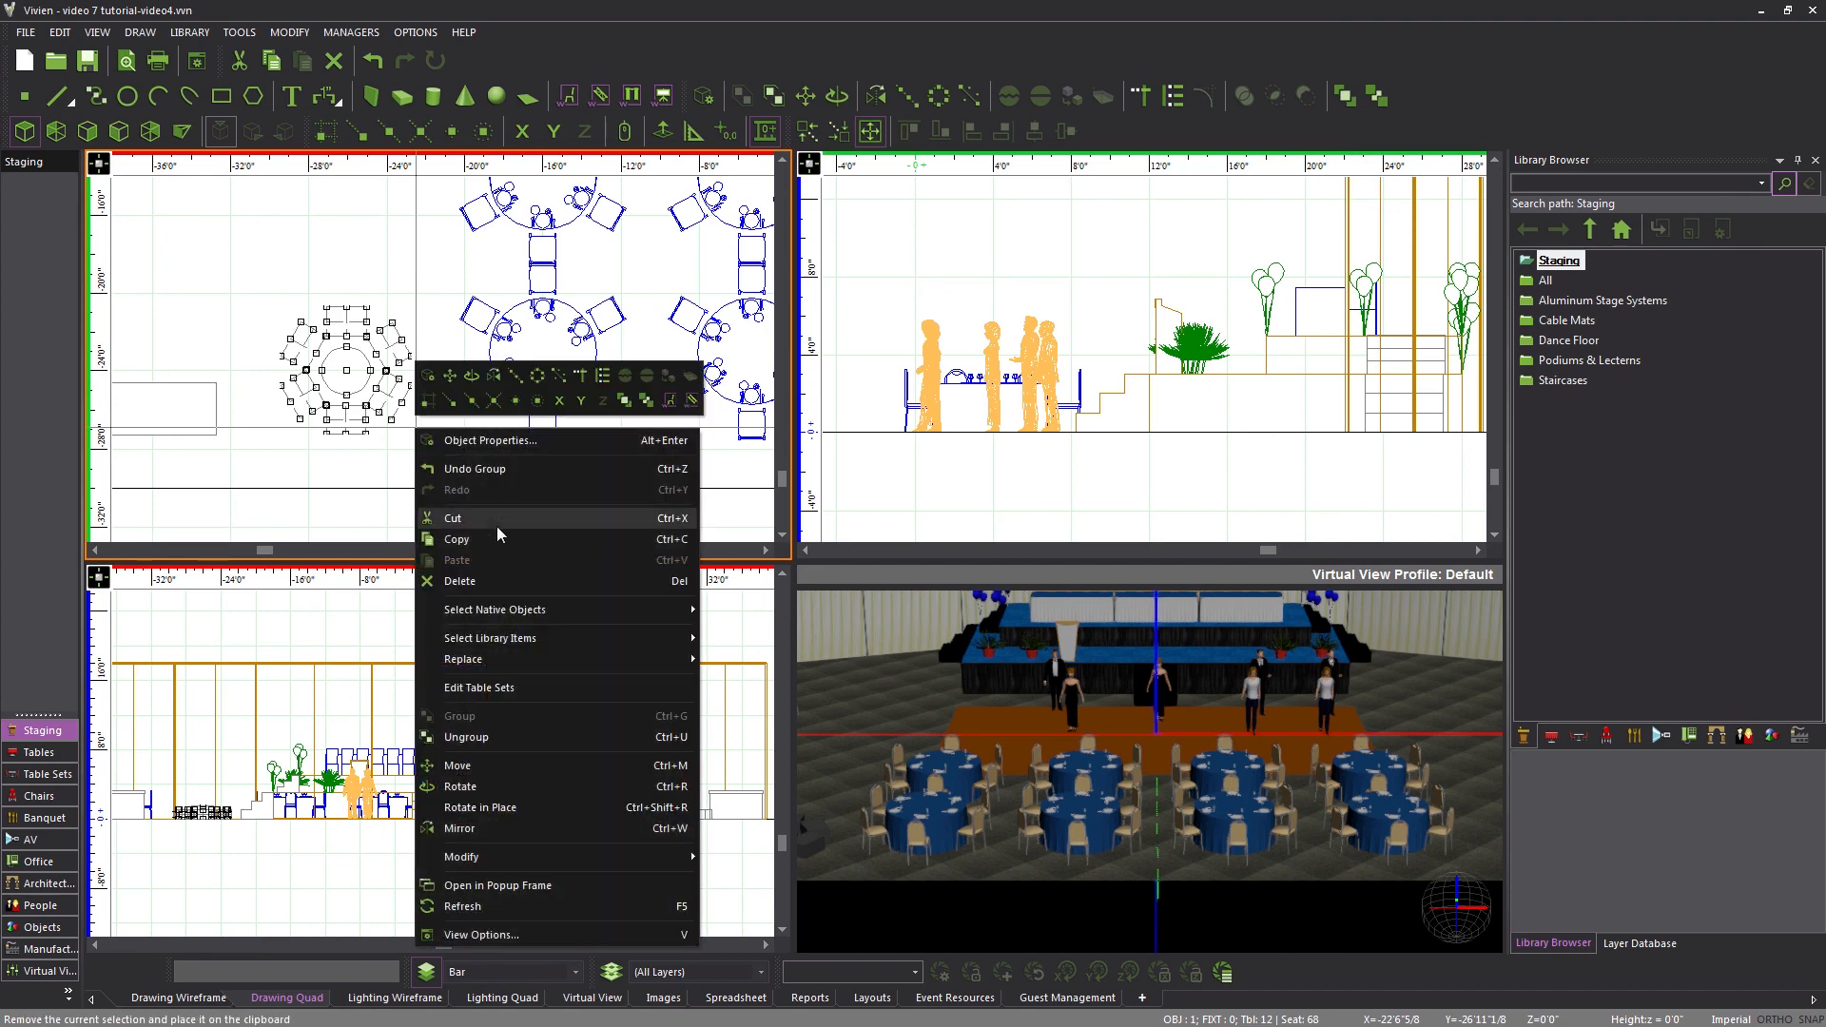
left_click(470, 539)
right_click(419, 454)
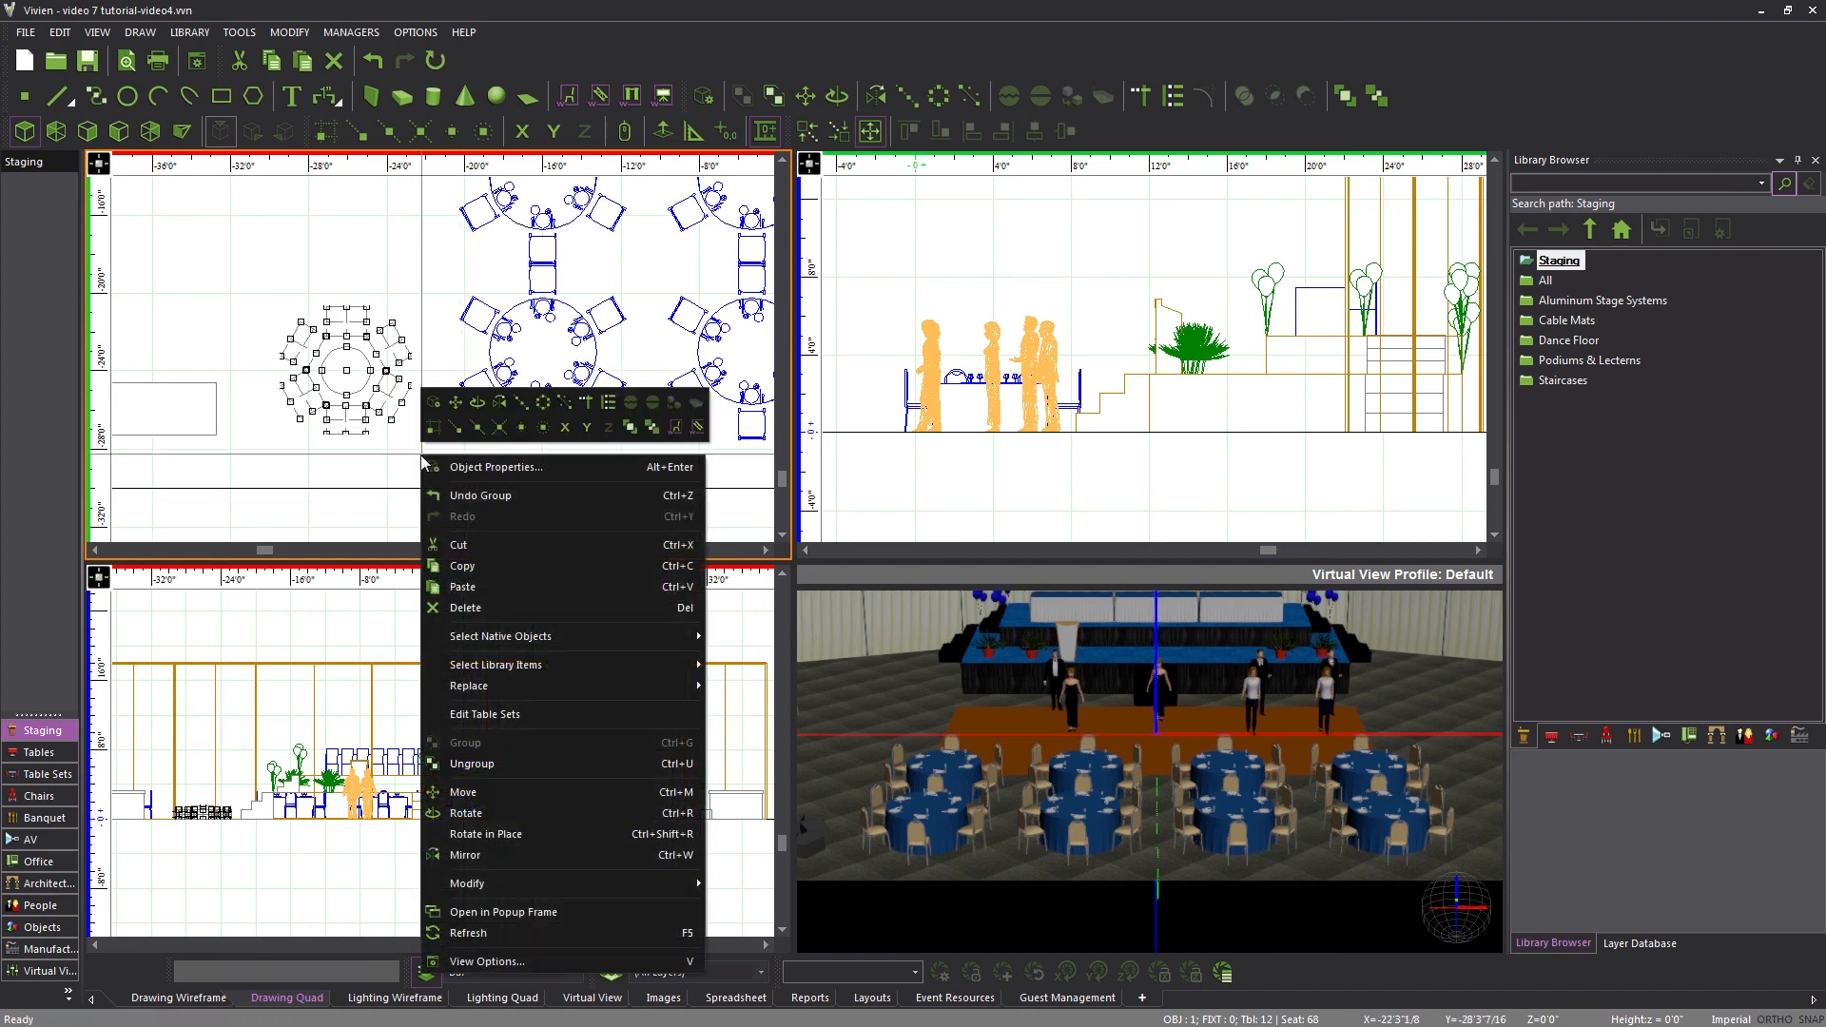
left_click(462, 587)
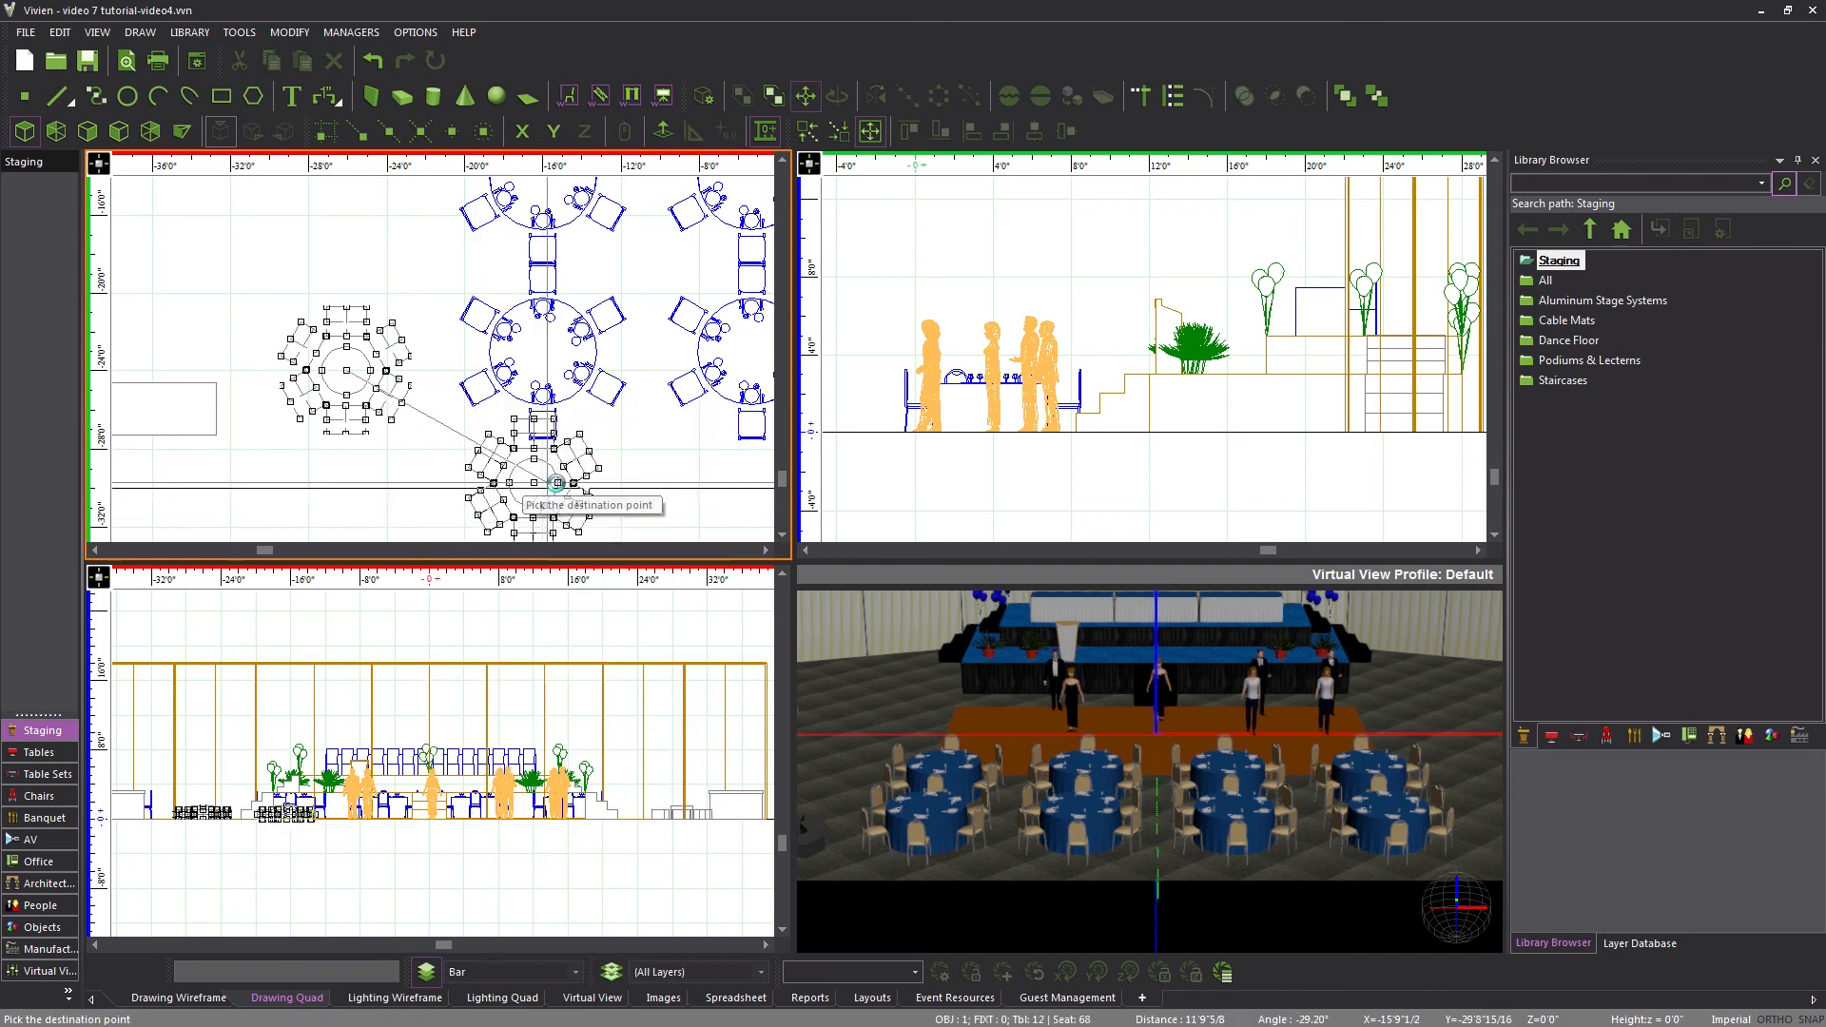
scroll(155, 382, "down", 5)
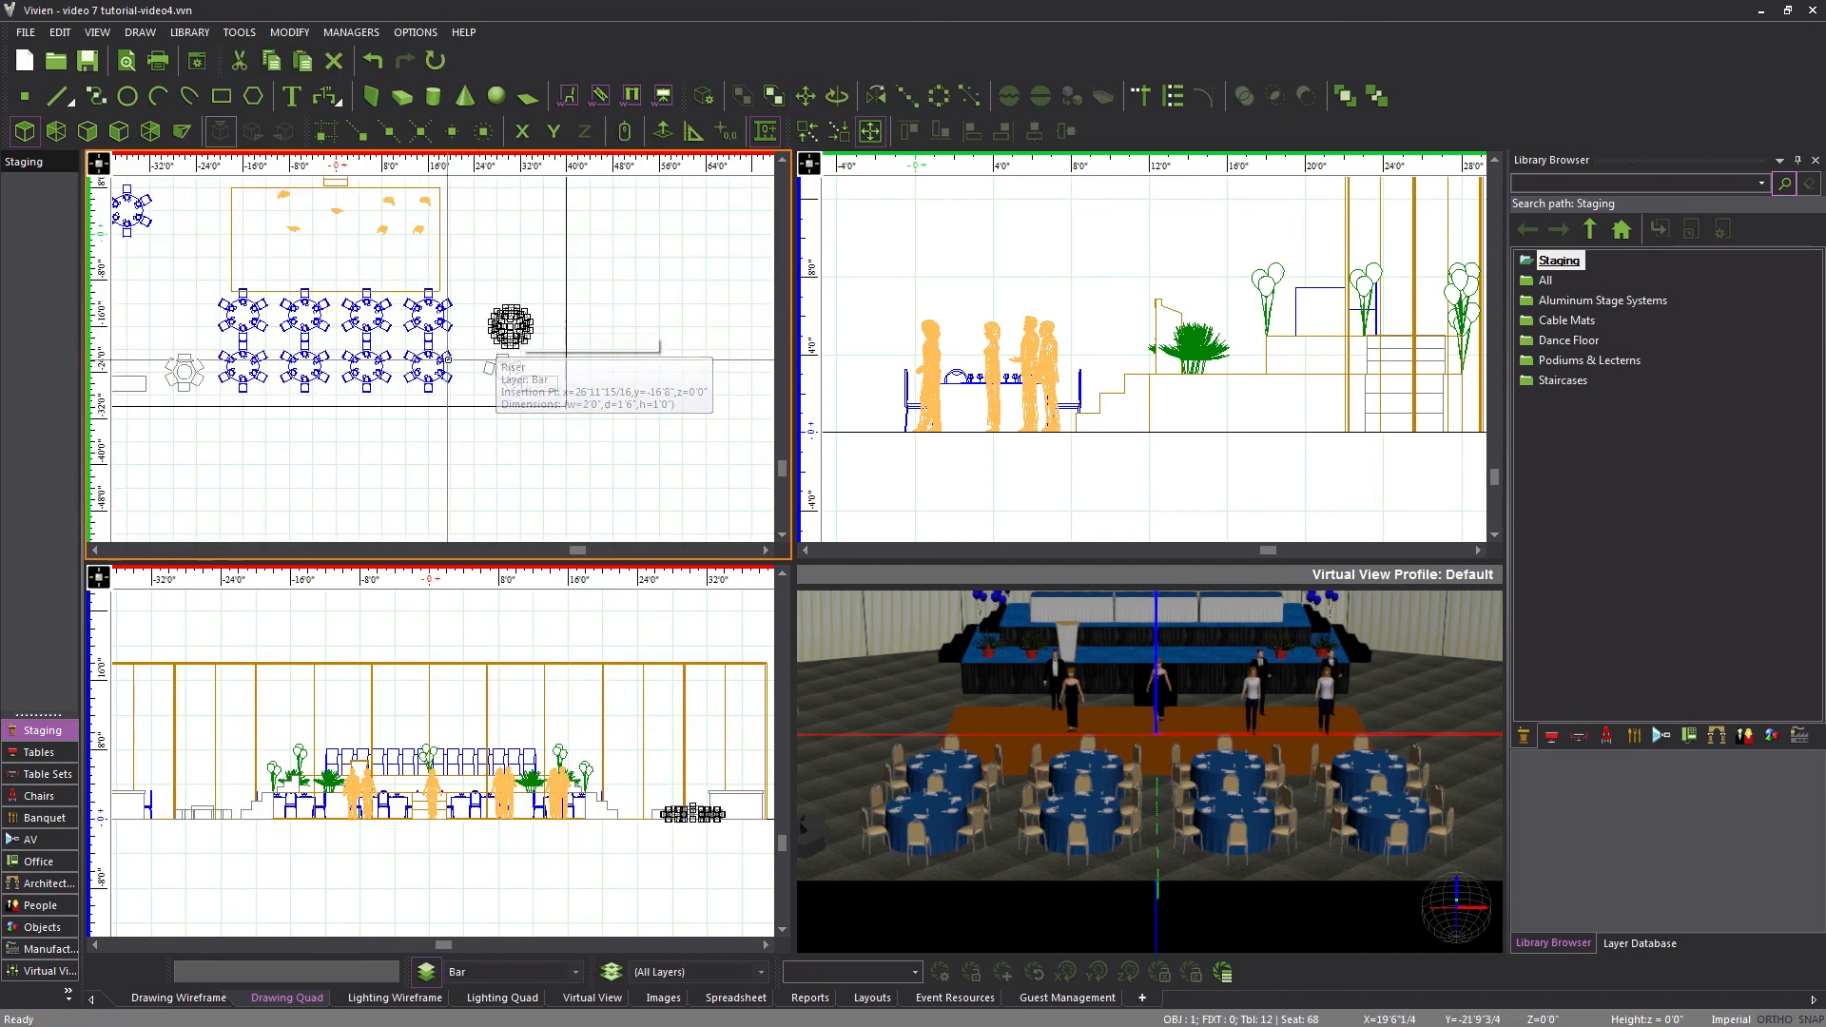
left_click(511, 326)
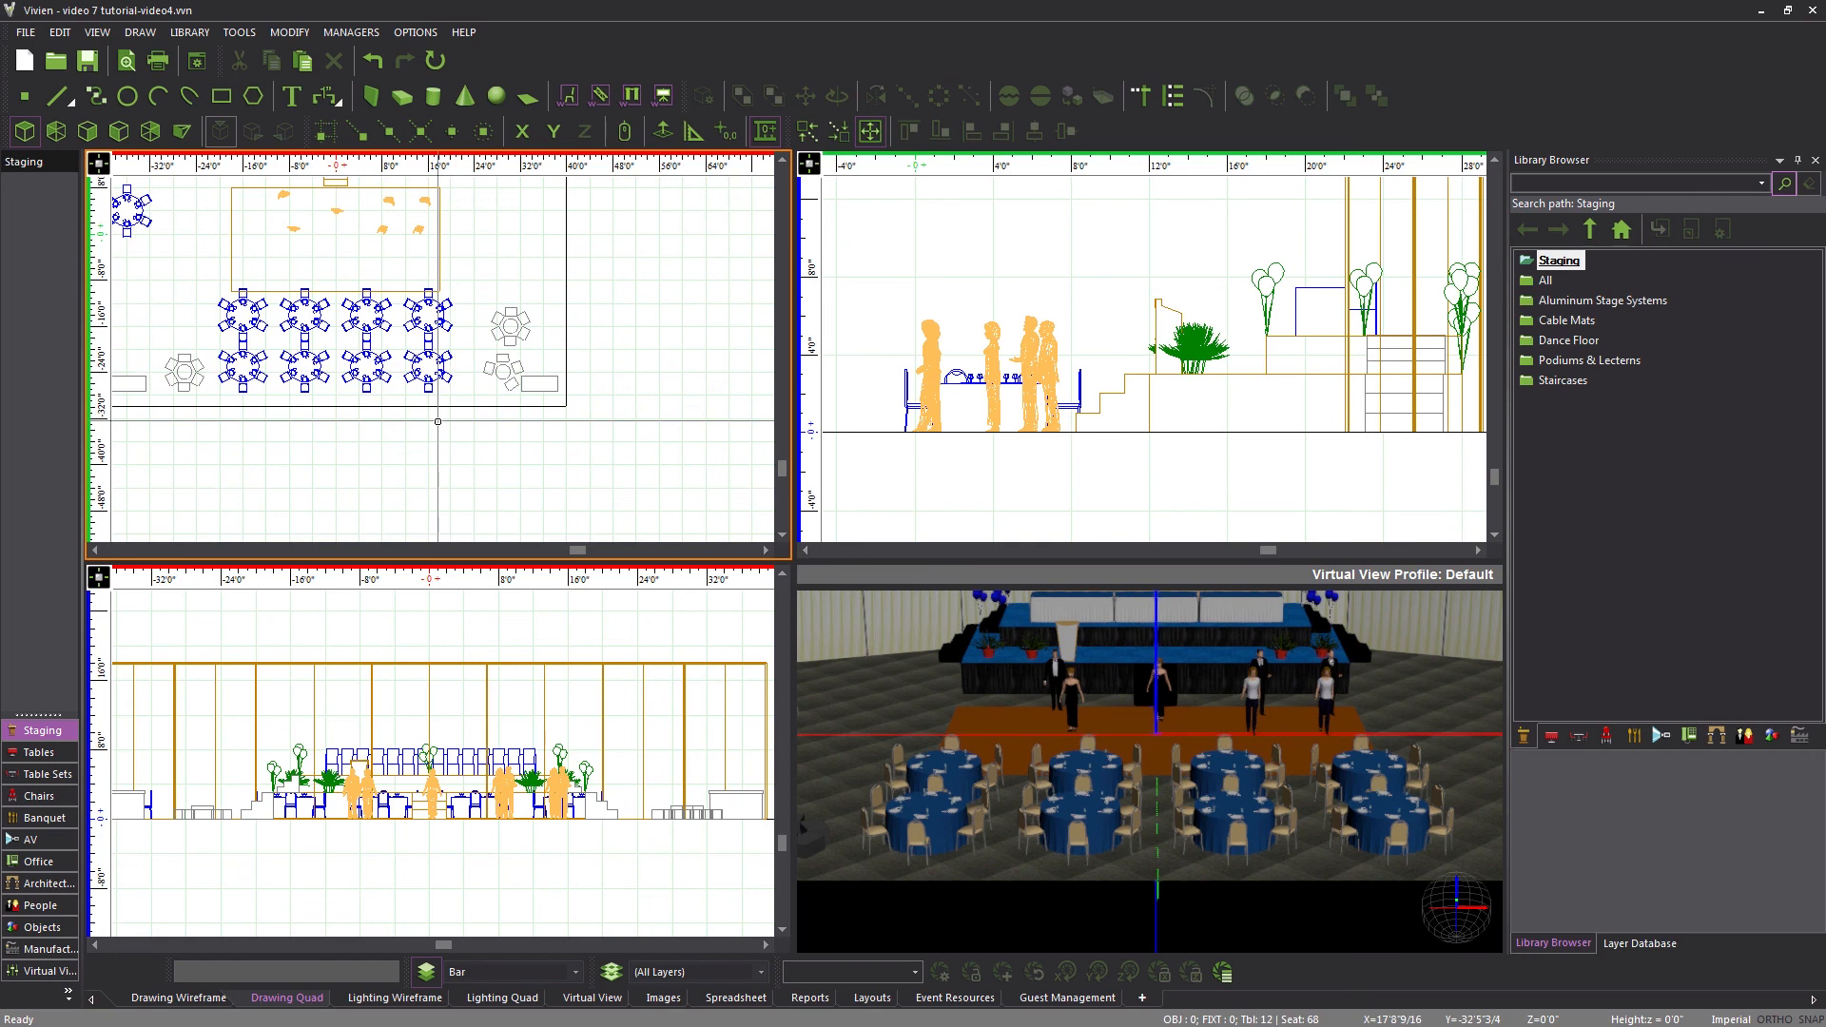
Ungroup the pasted bar table set on the positive-X side and select one of its seats individually
key("ctrl+u")
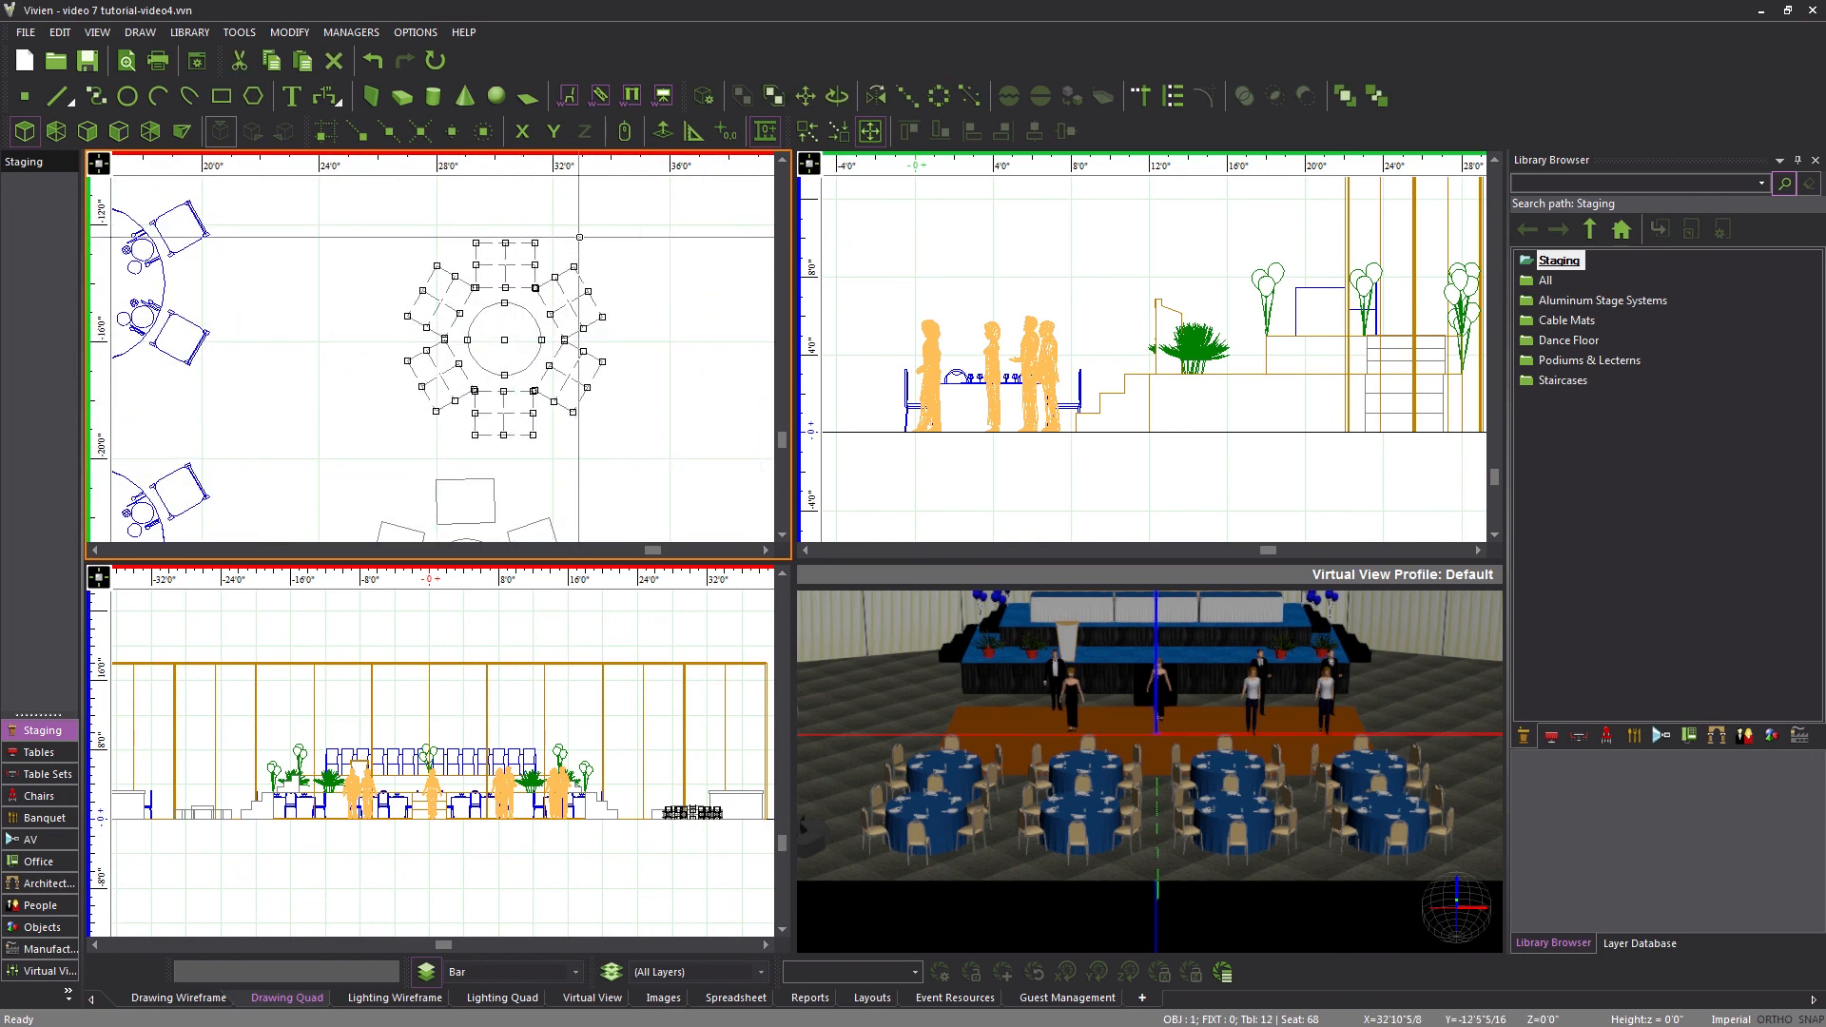
right_click(580, 237)
left_click(613, 547)
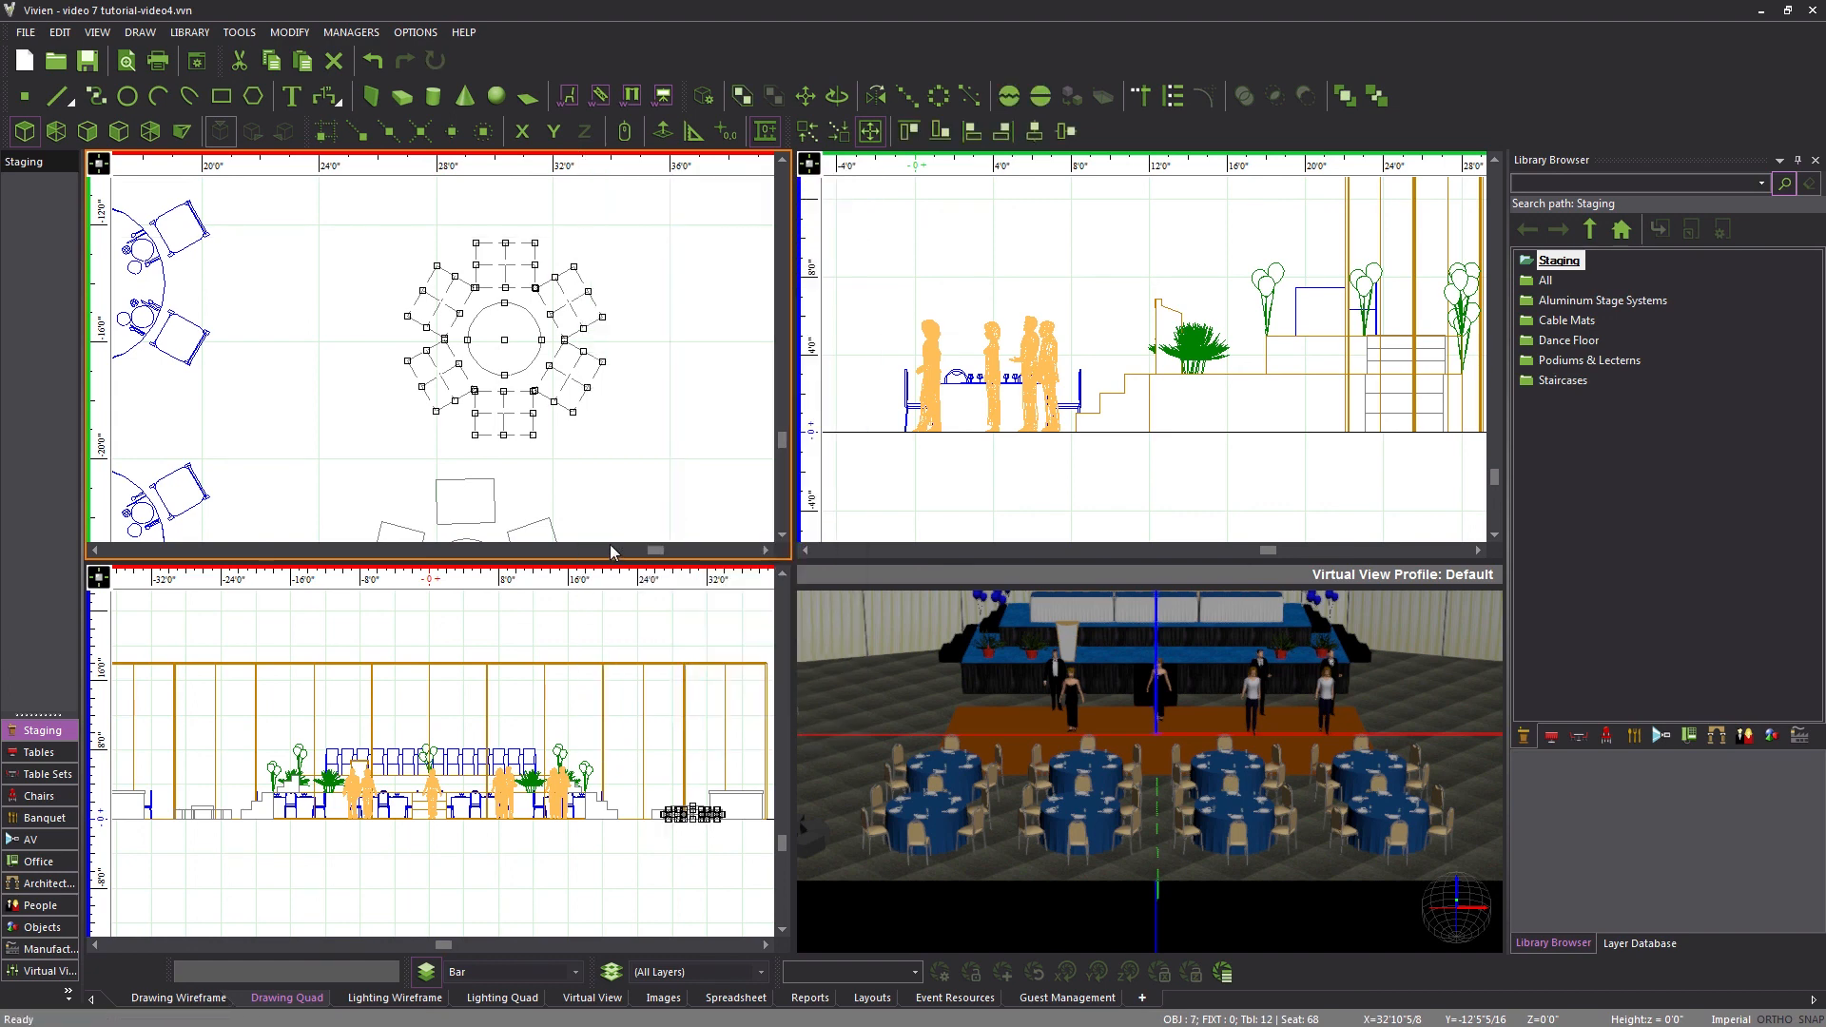
left_click(573, 291)
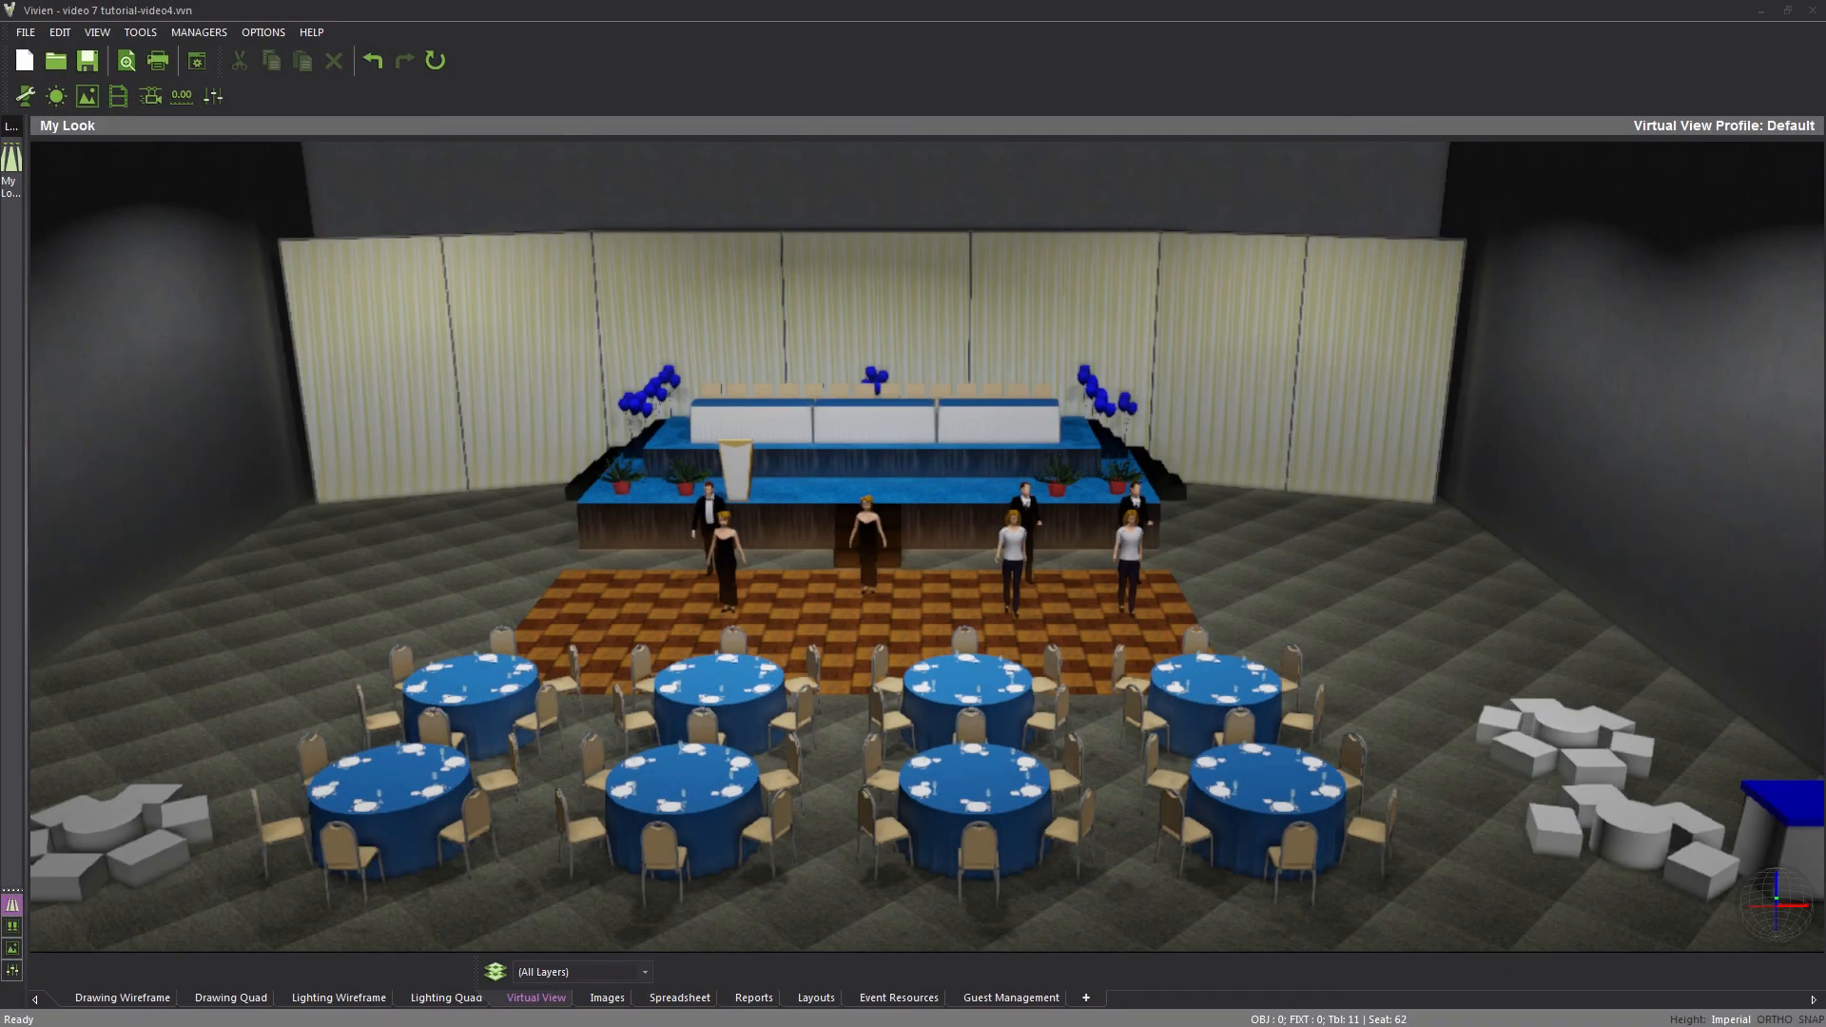
Examine the dining tables, dance floor and stage up close in the 3D virtual view
left_click_drag(1322, 761, 1045, 693)
scroll(1042, 628, "up", 8)
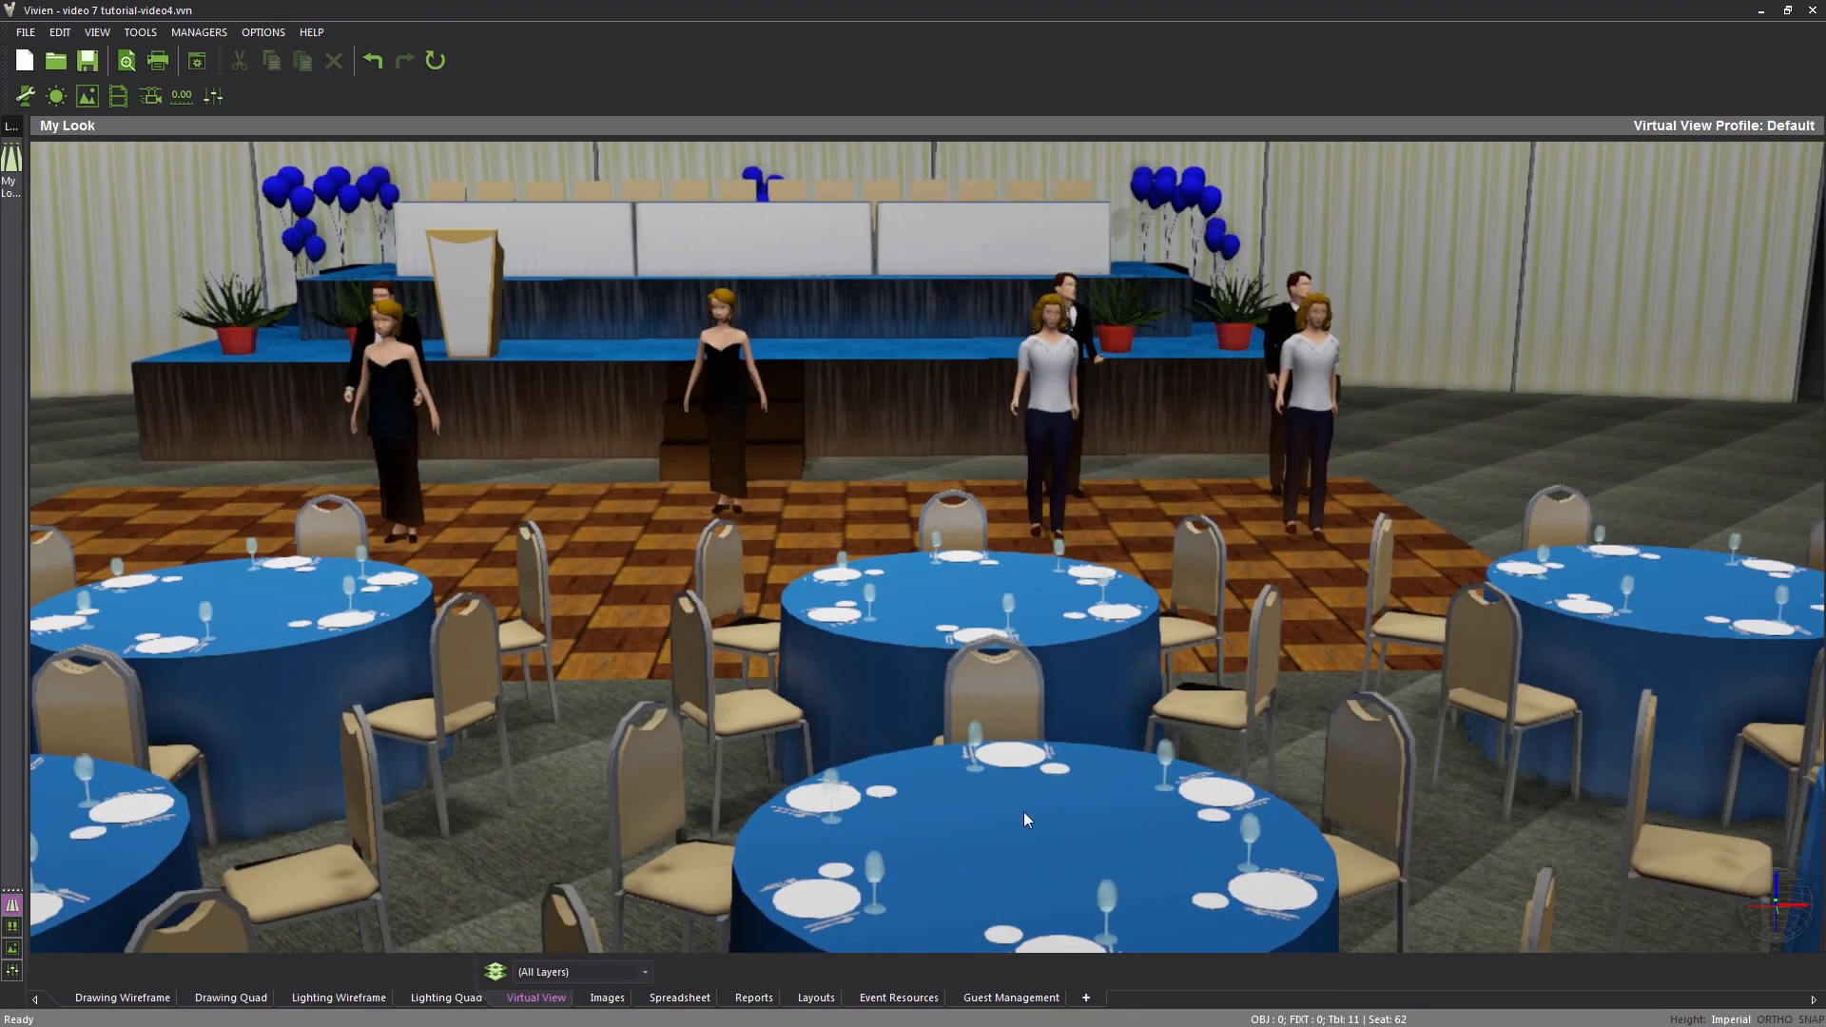